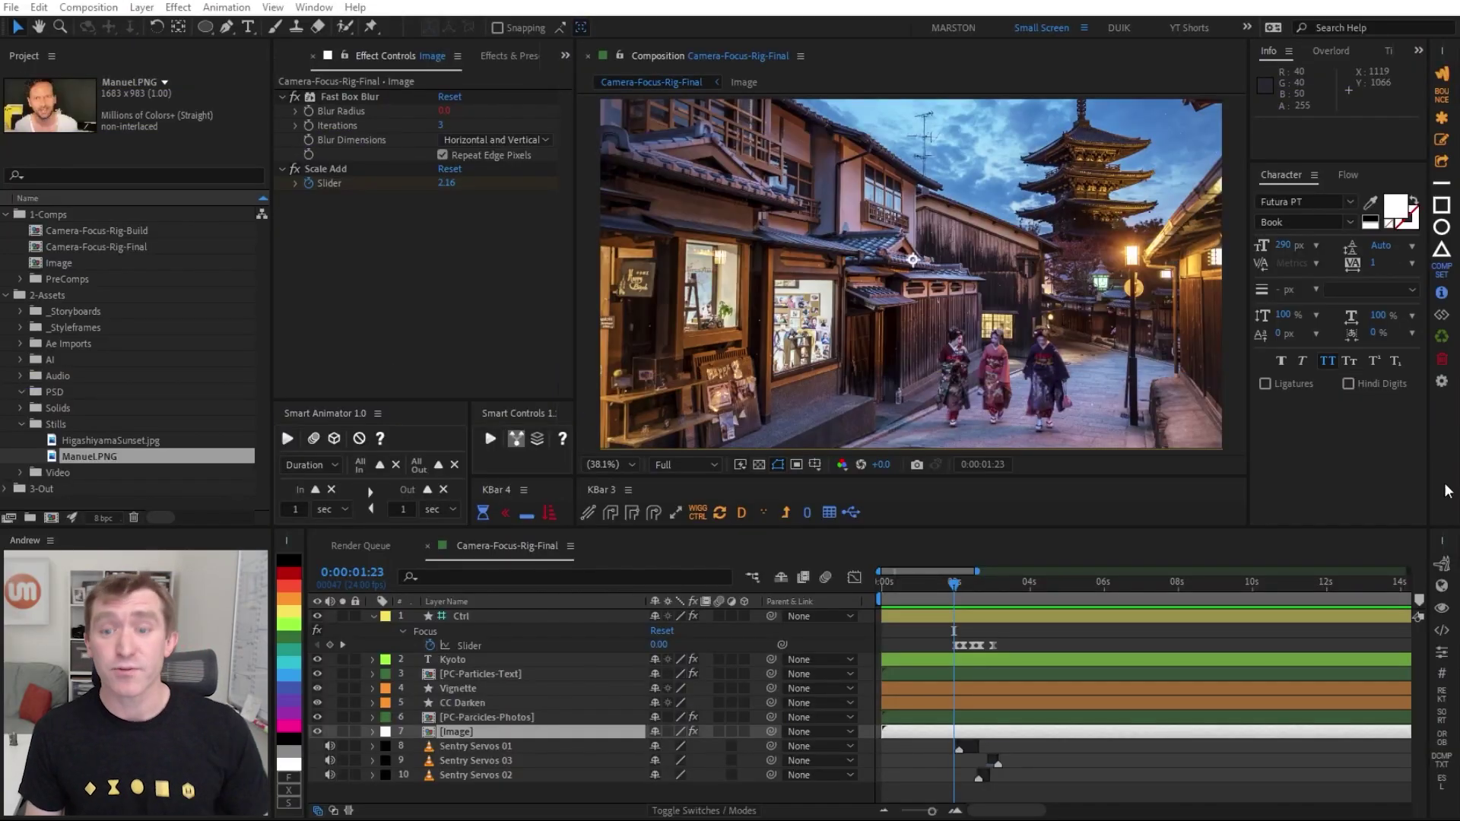
- Preview the rack focus in a maximized viewer, then park at 0:00:02:03 and show Ctrl's Focus slider
{"action": "left_click", "coordinate": [1233, 392]}
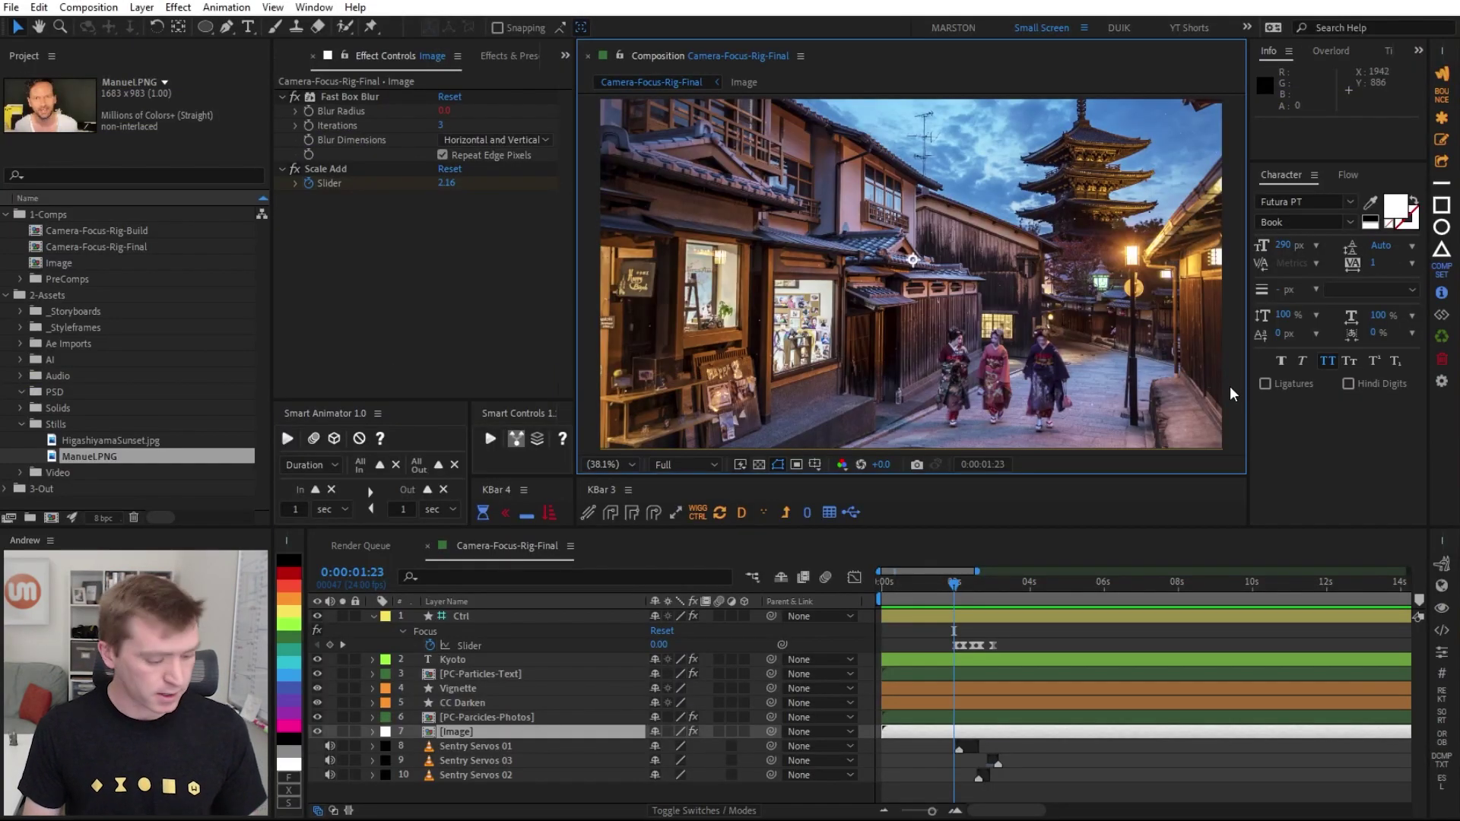
{"action": "key", "text": "grave"}
{"action": "key", "text": "space"}
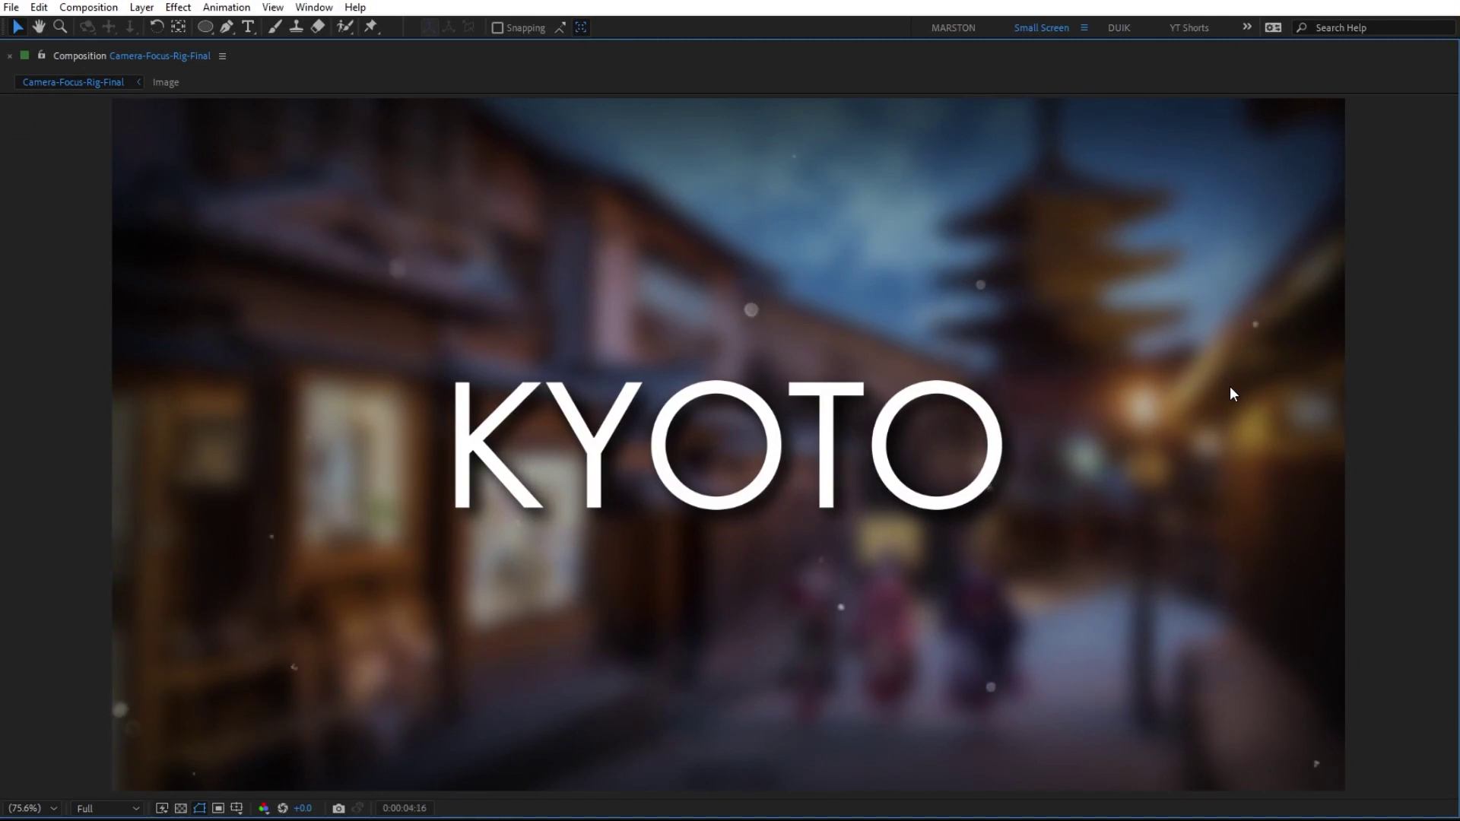
{"action": "key", "text": "space"}
{"action": "key", "text": "grave"}
{"action": "left_click_drag", "start_coordinate": [957, 590], "coordinate": [960, 589]}
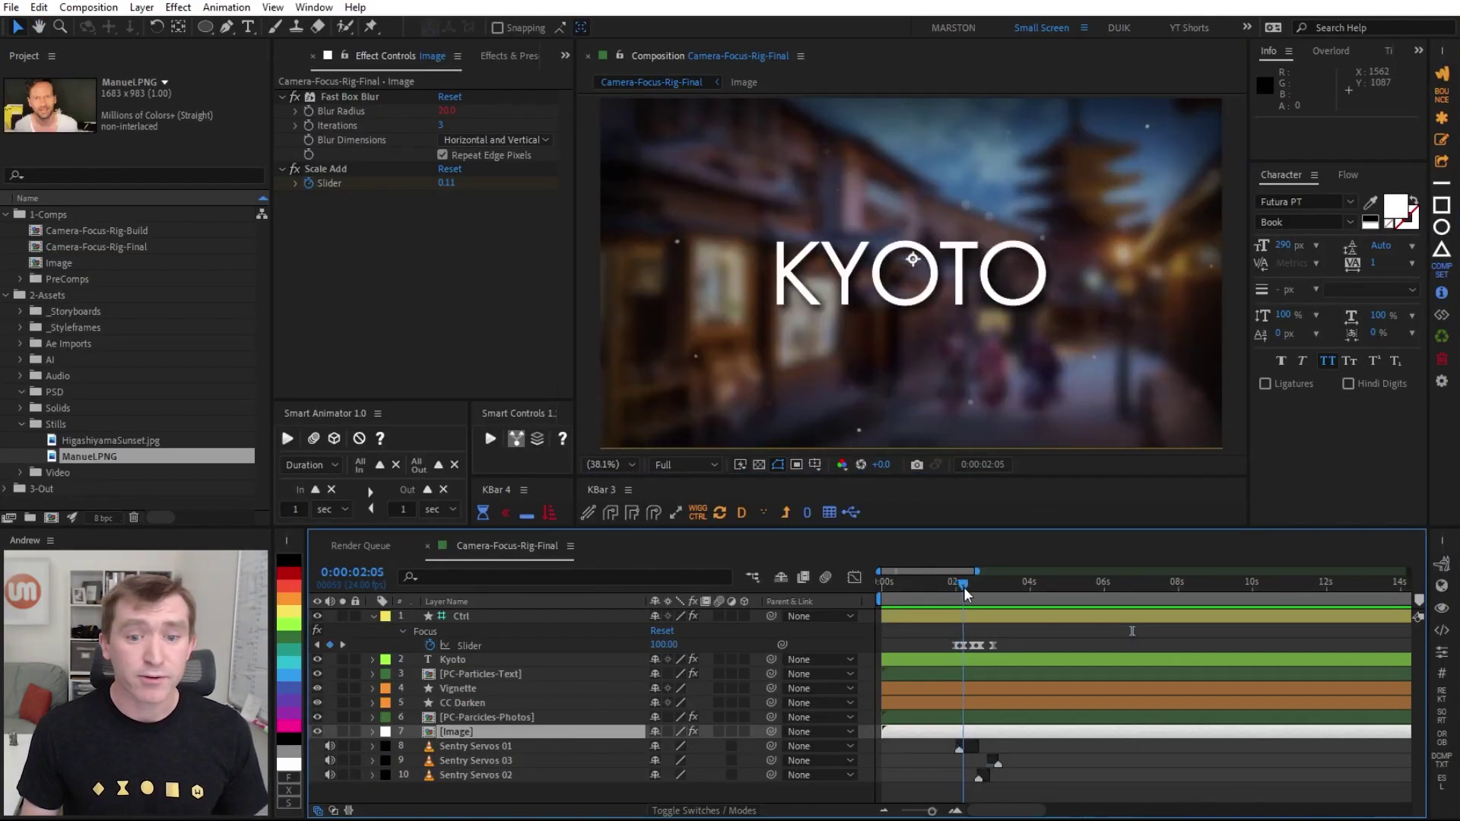
{"action": "left_click", "coordinate": [473, 641]}
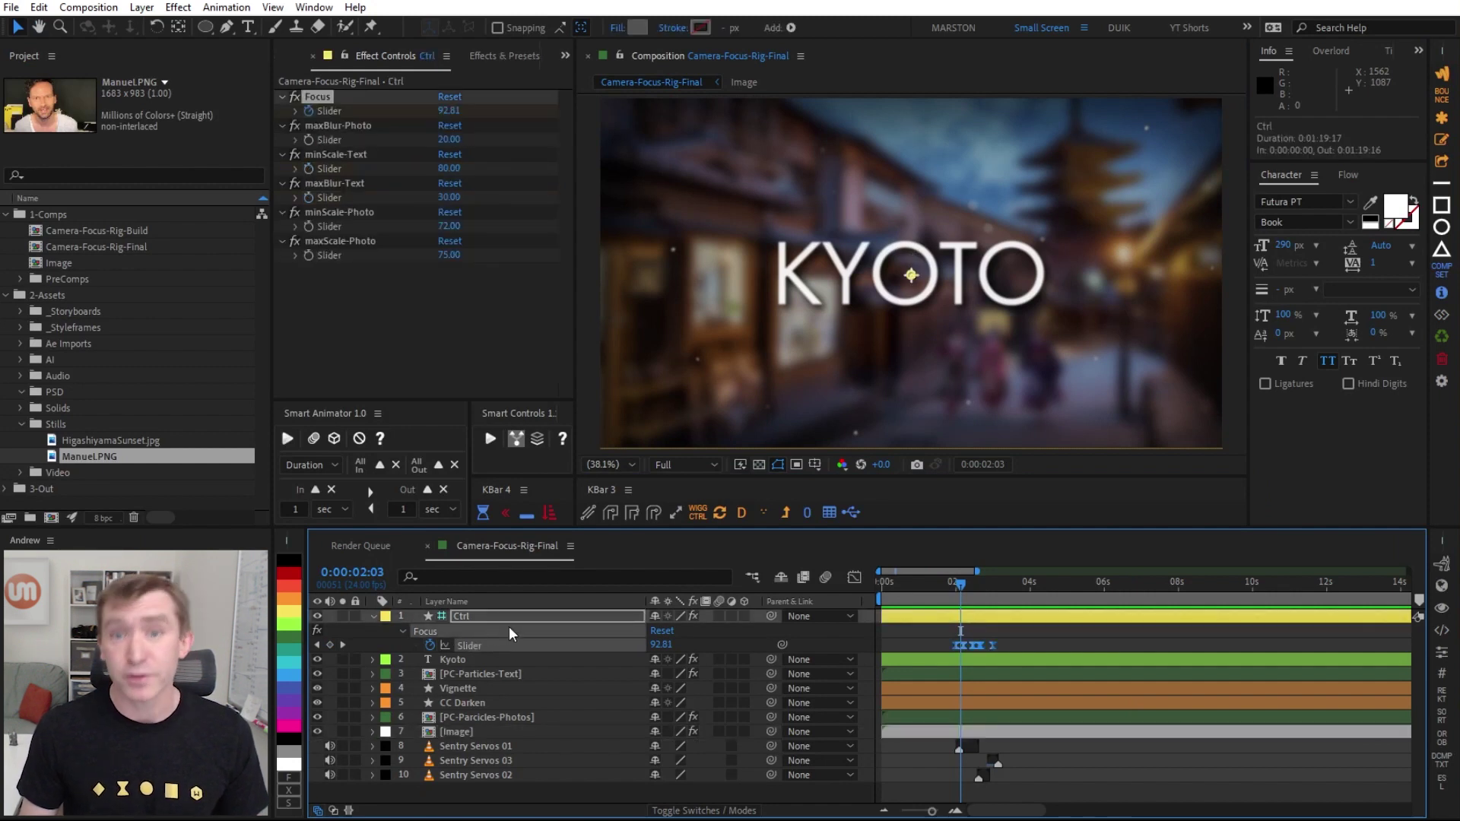
- Add the portrait PNG to the Image precomp, scaled to fill the frame
{"action": "double_click", "coordinate": [462, 727]}
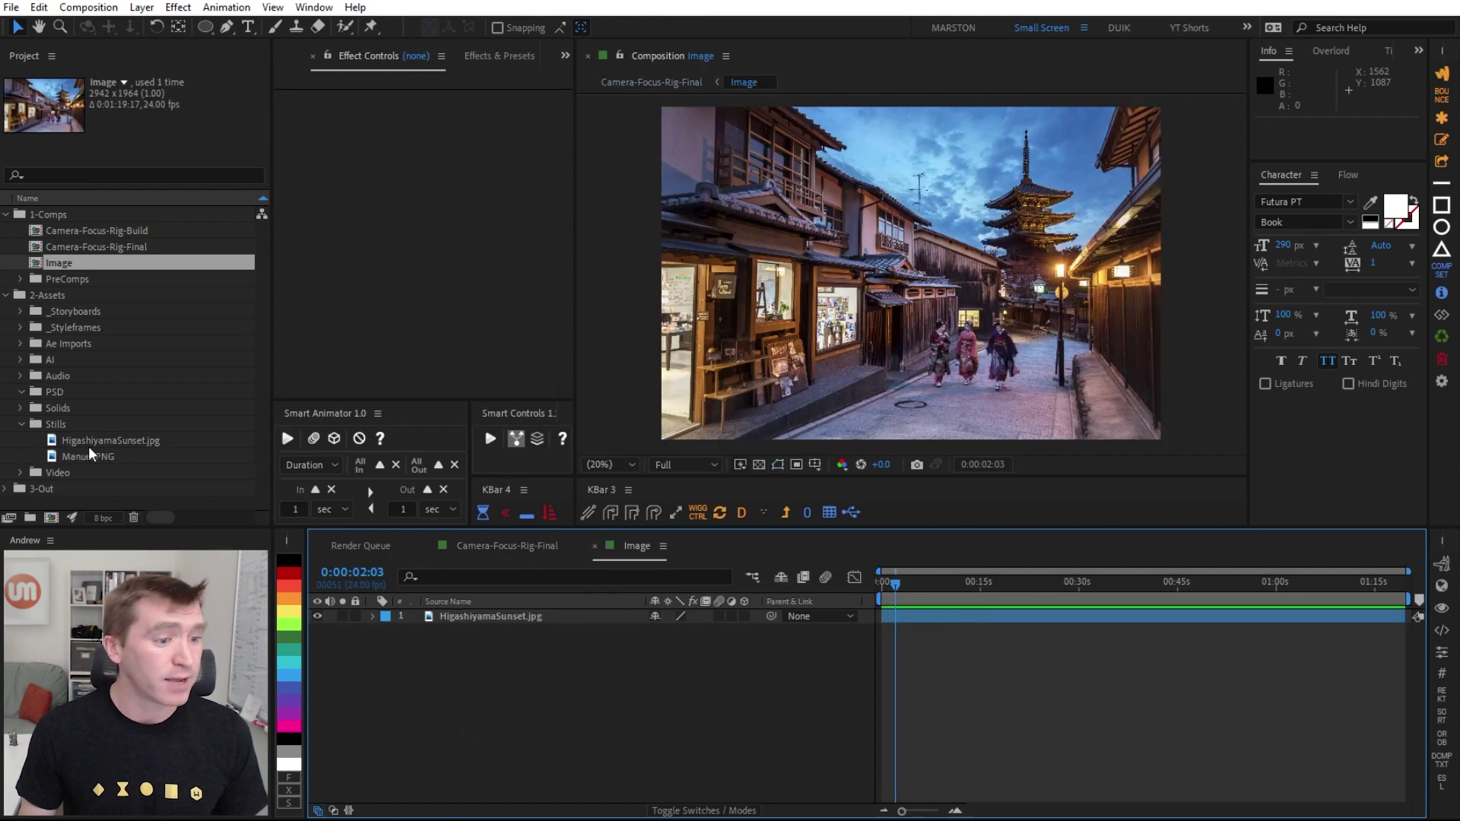
{"action": "left_click_drag", "start_coordinate": [88, 455], "coordinate": [491, 613]}
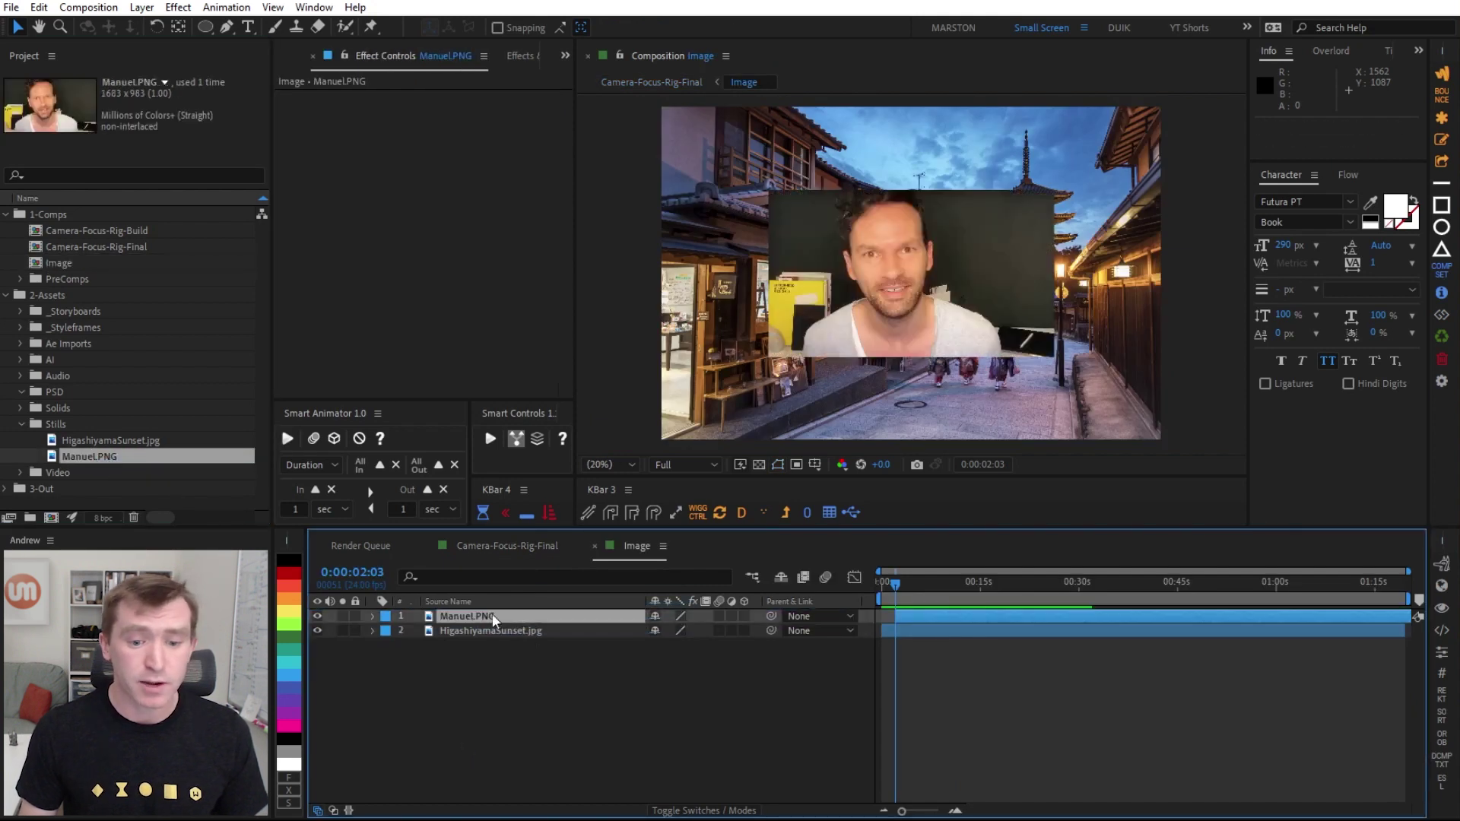
{"action": "left_click", "coordinate": [482, 614]}
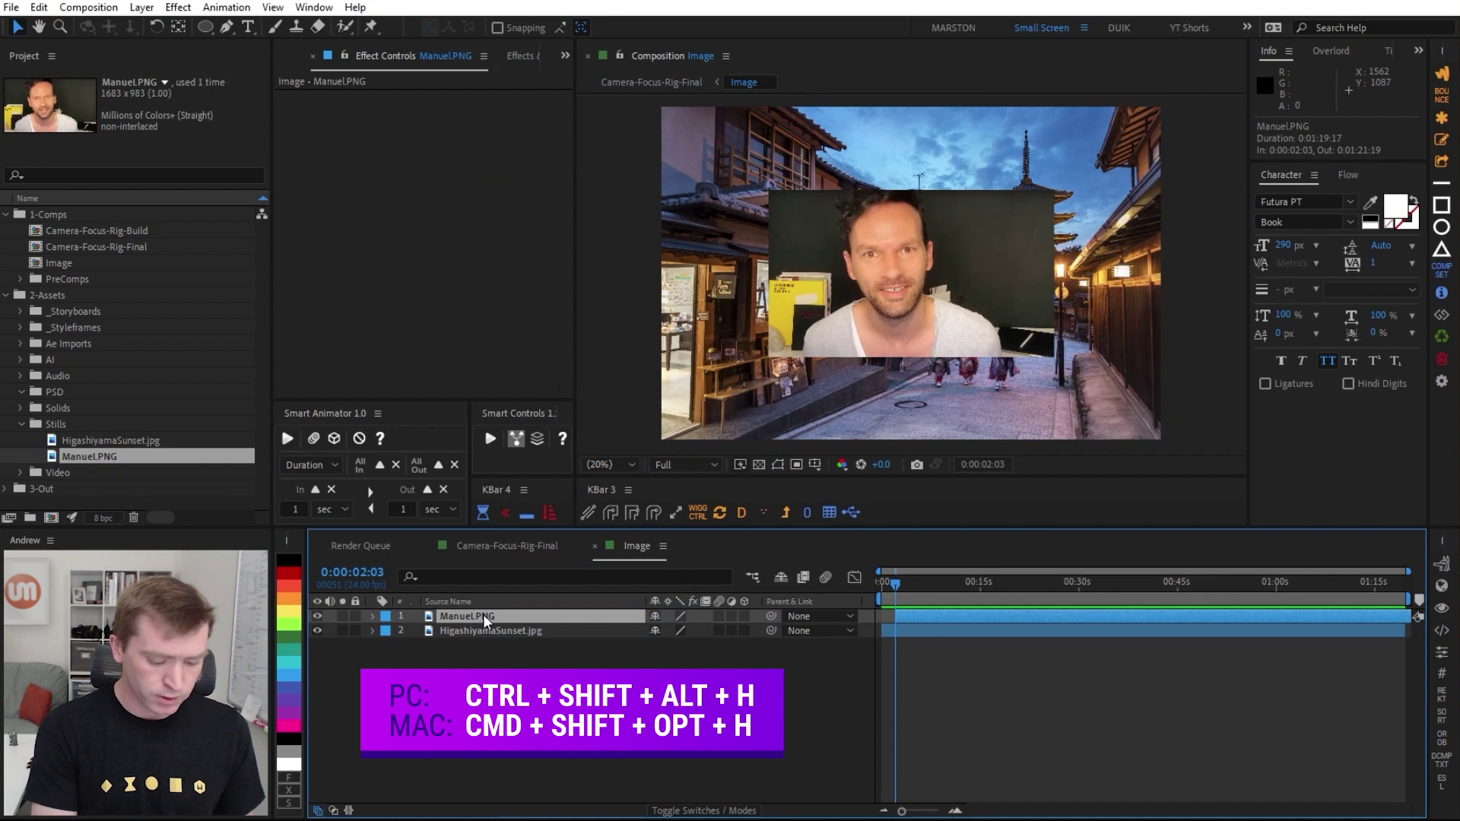
{"action": "key", "text": "ctrl+shift+alt+h"}
- Check the portrait in the Final comp, then make its layer start at frame zero
{"action": "left_click", "coordinate": [504, 545]}
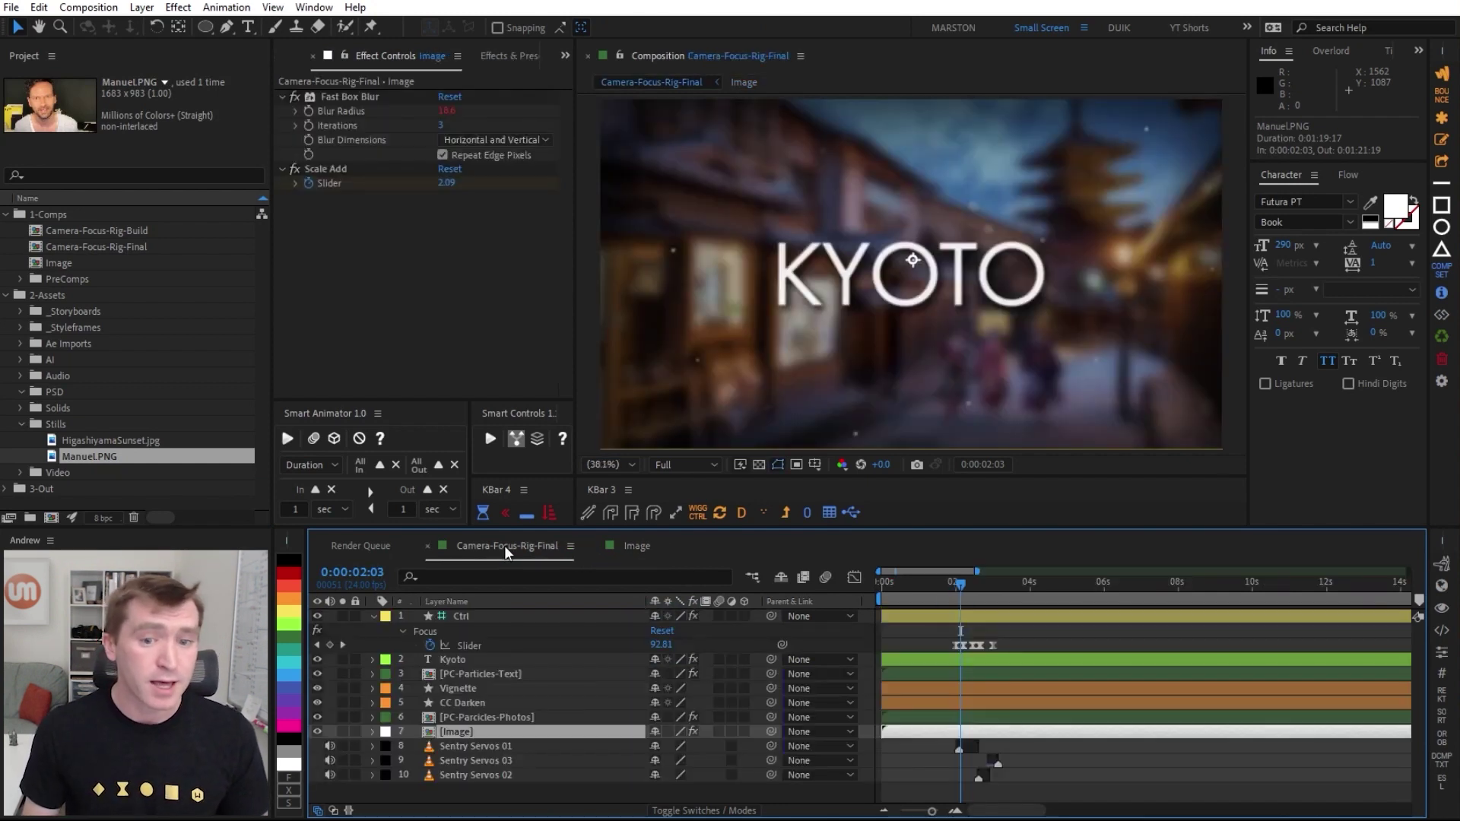
{"action": "left_click_drag", "start_coordinate": [955, 592], "coordinate": [928, 585]}
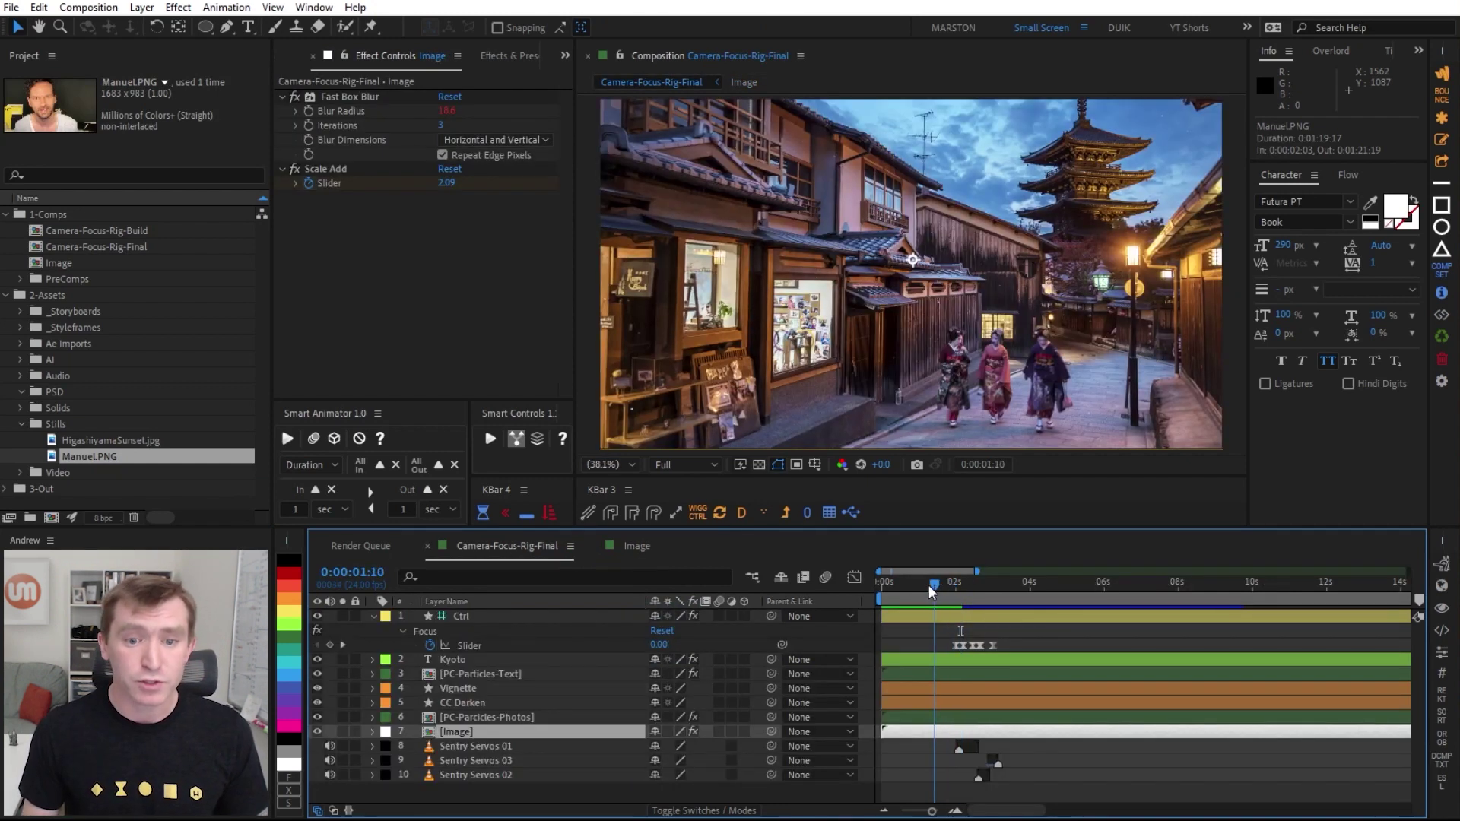
{"action": "double_click", "coordinate": [908, 730]}
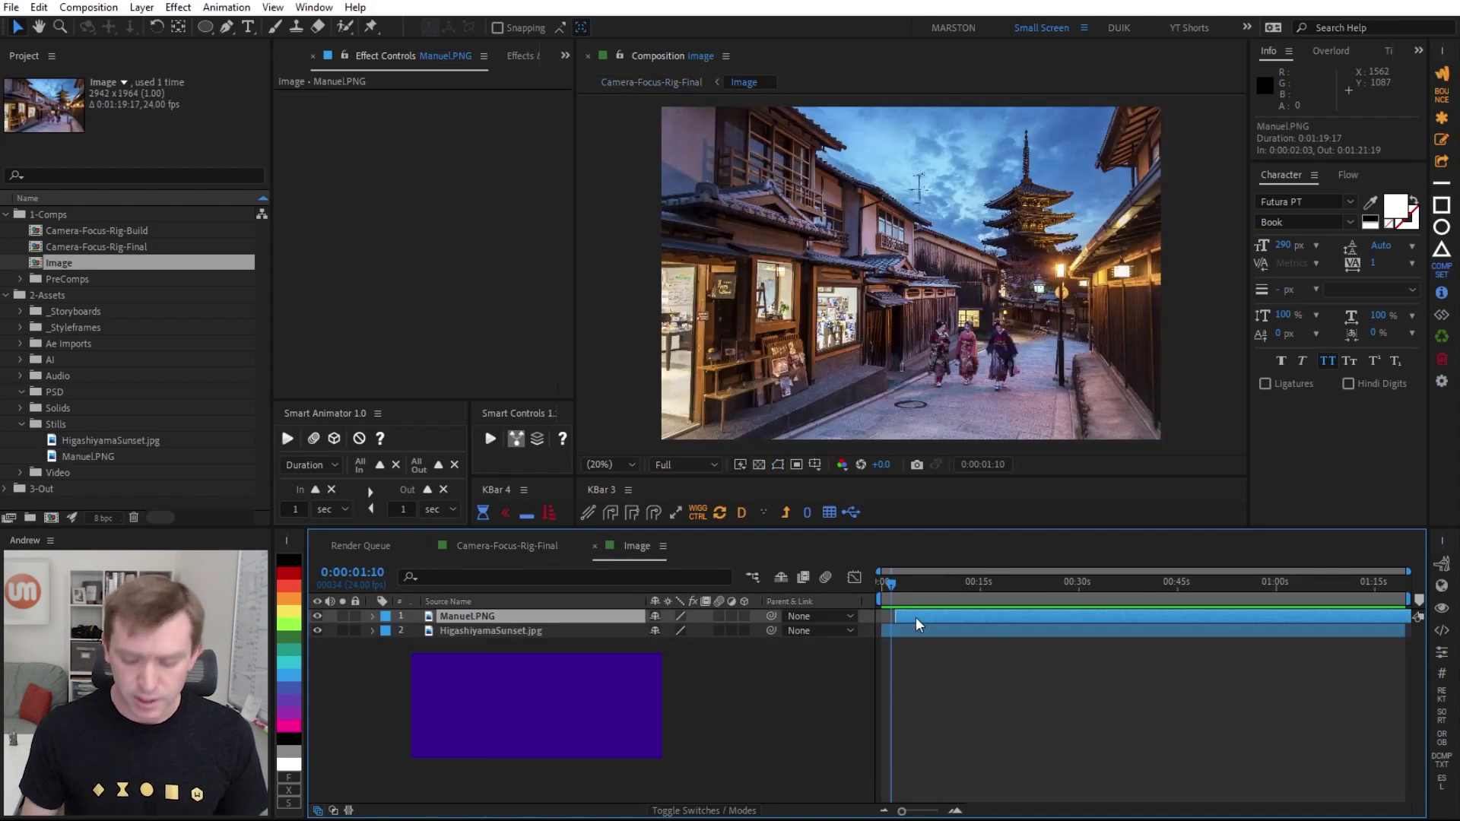
{"action": "key", "text": "Home"}
{"action": "key", "text": "bracketleft"}
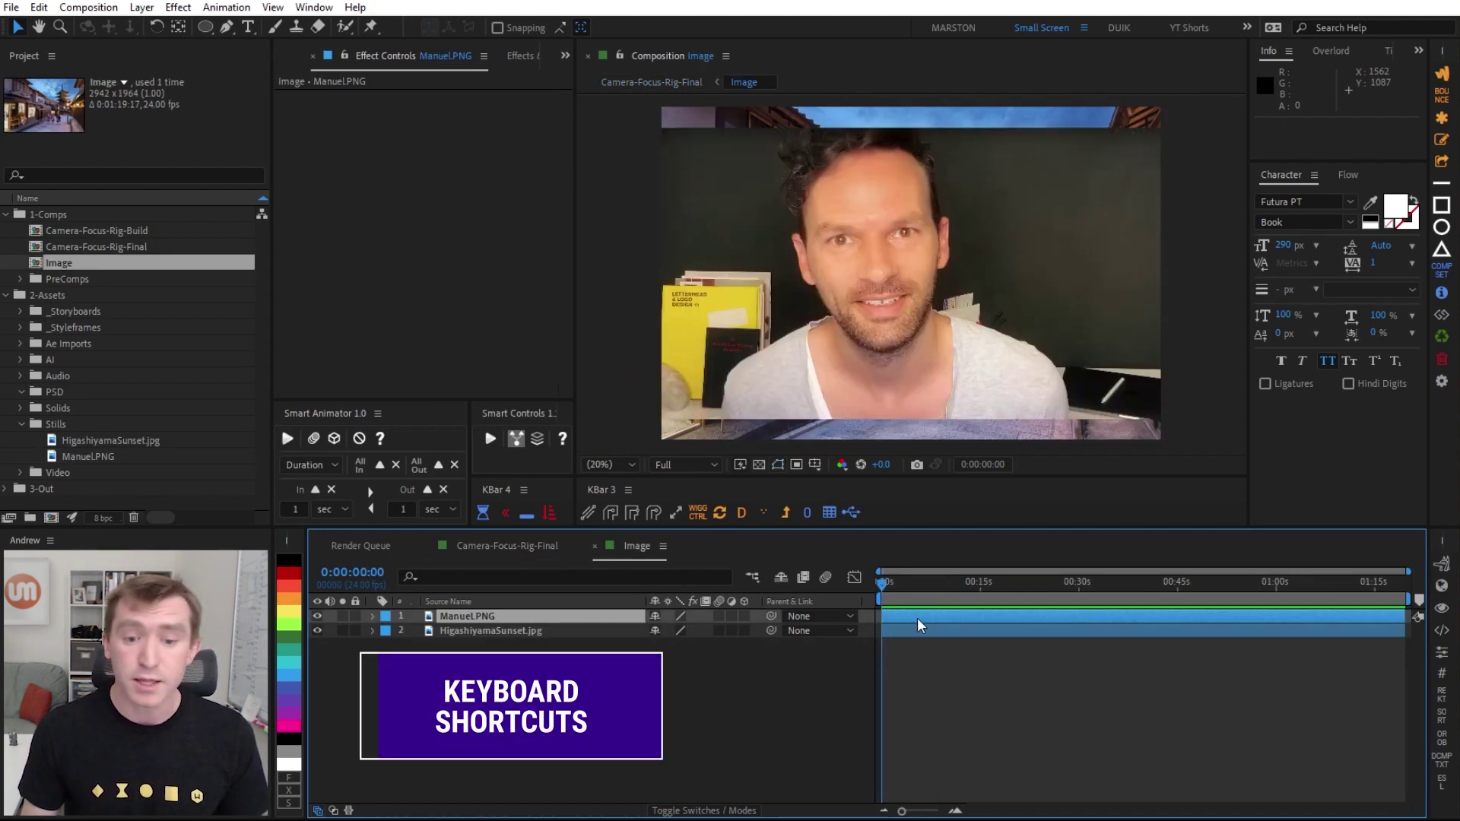
- Preview the portrait rack focus in Camera-Focus-Rig-Final, then bring up the YouTube channel page
{"action": "key", "text": "Tab"}
{"action": "left_click", "coordinate": [836, 614]}
{"action": "key", "text": "space"}
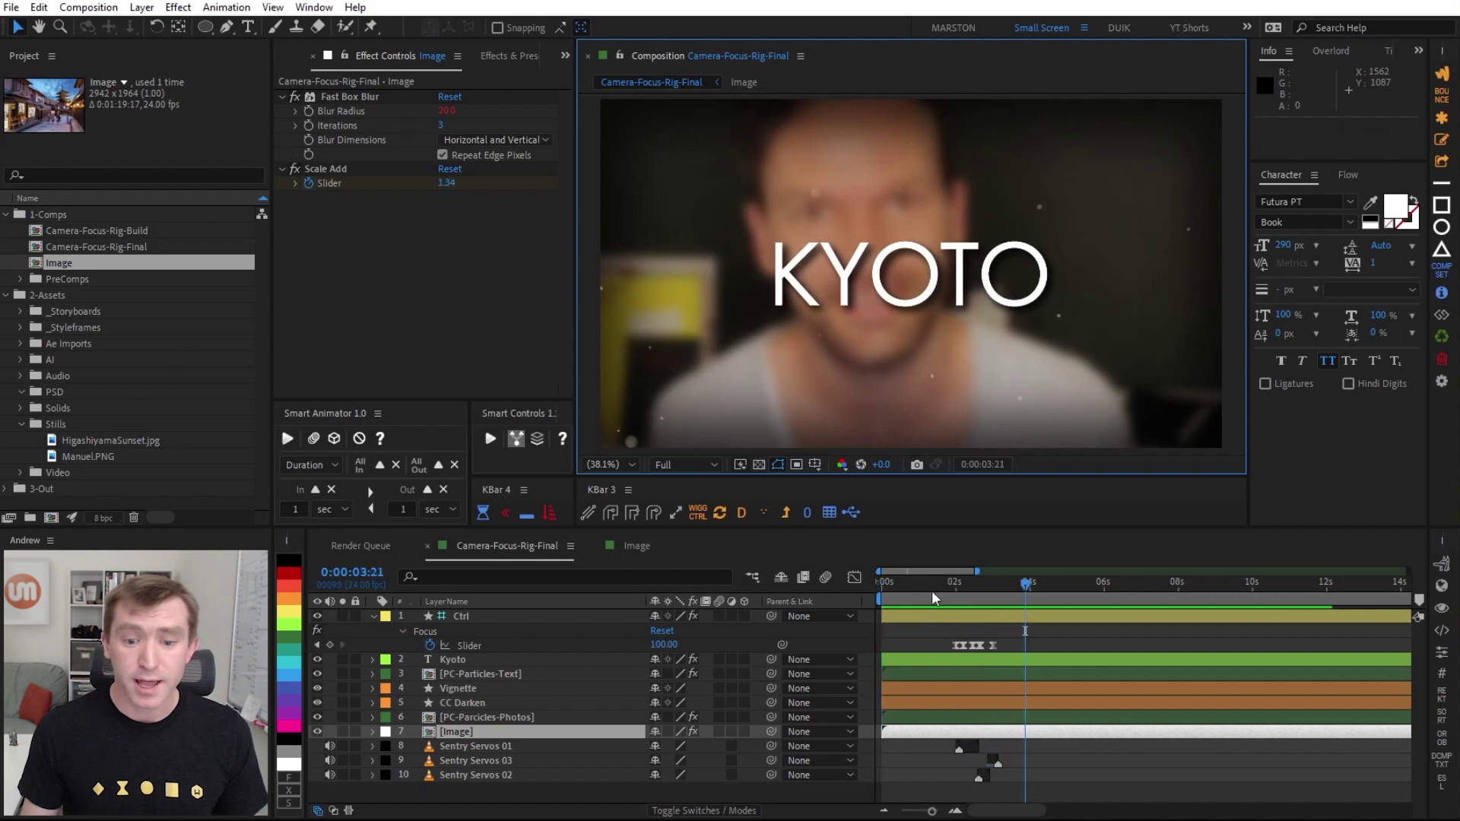
{"action": "left_click", "coordinate": [941, 588]}
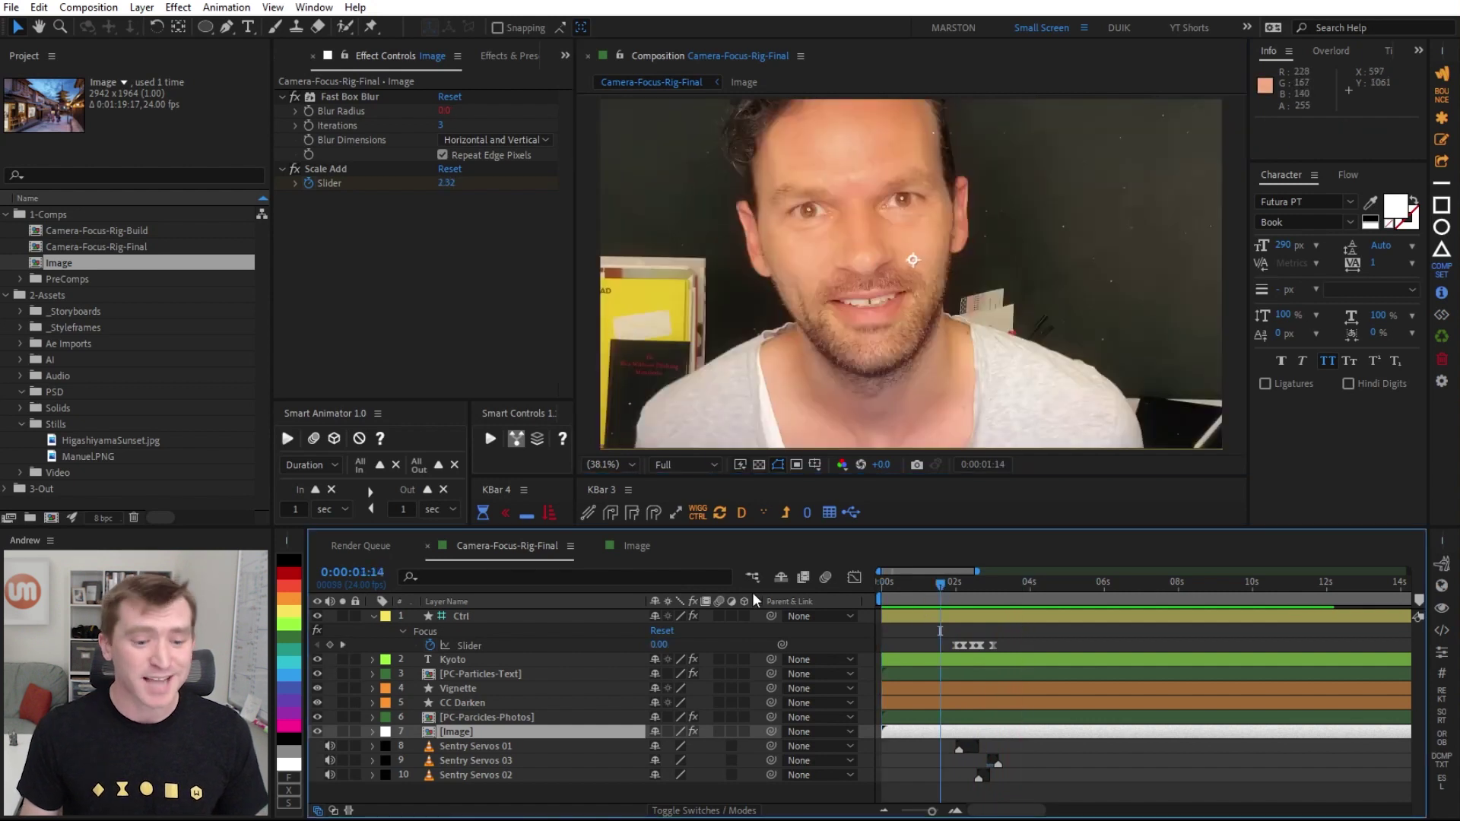
{"action": "left_click", "coordinate": [631, 812]}
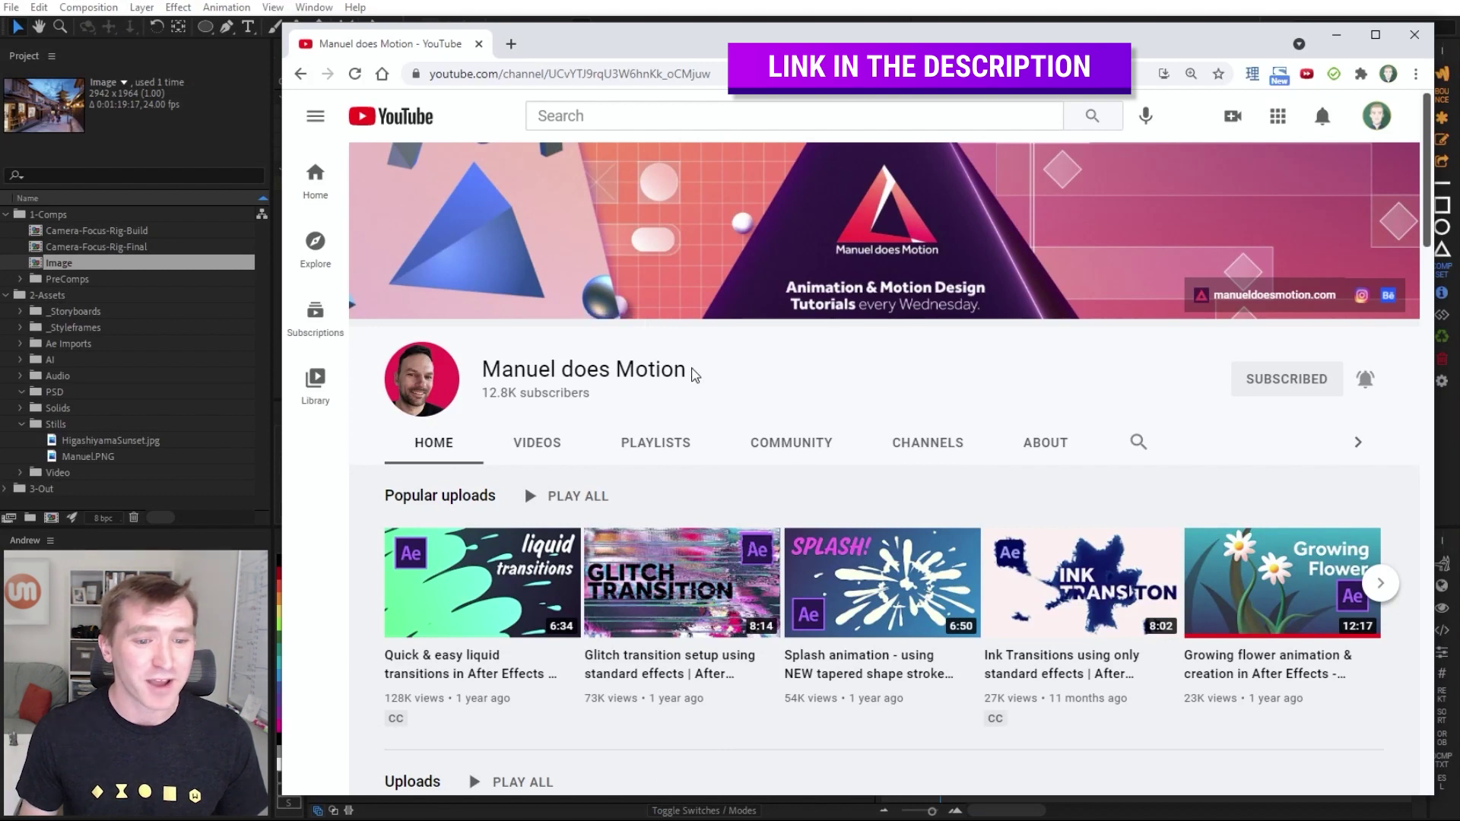
{"action": "left_click_drag", "start_coordinate": [691, 372], "coordinate": [489, 367]}
{"action": "left_click", "coordinate": [580, 376]}
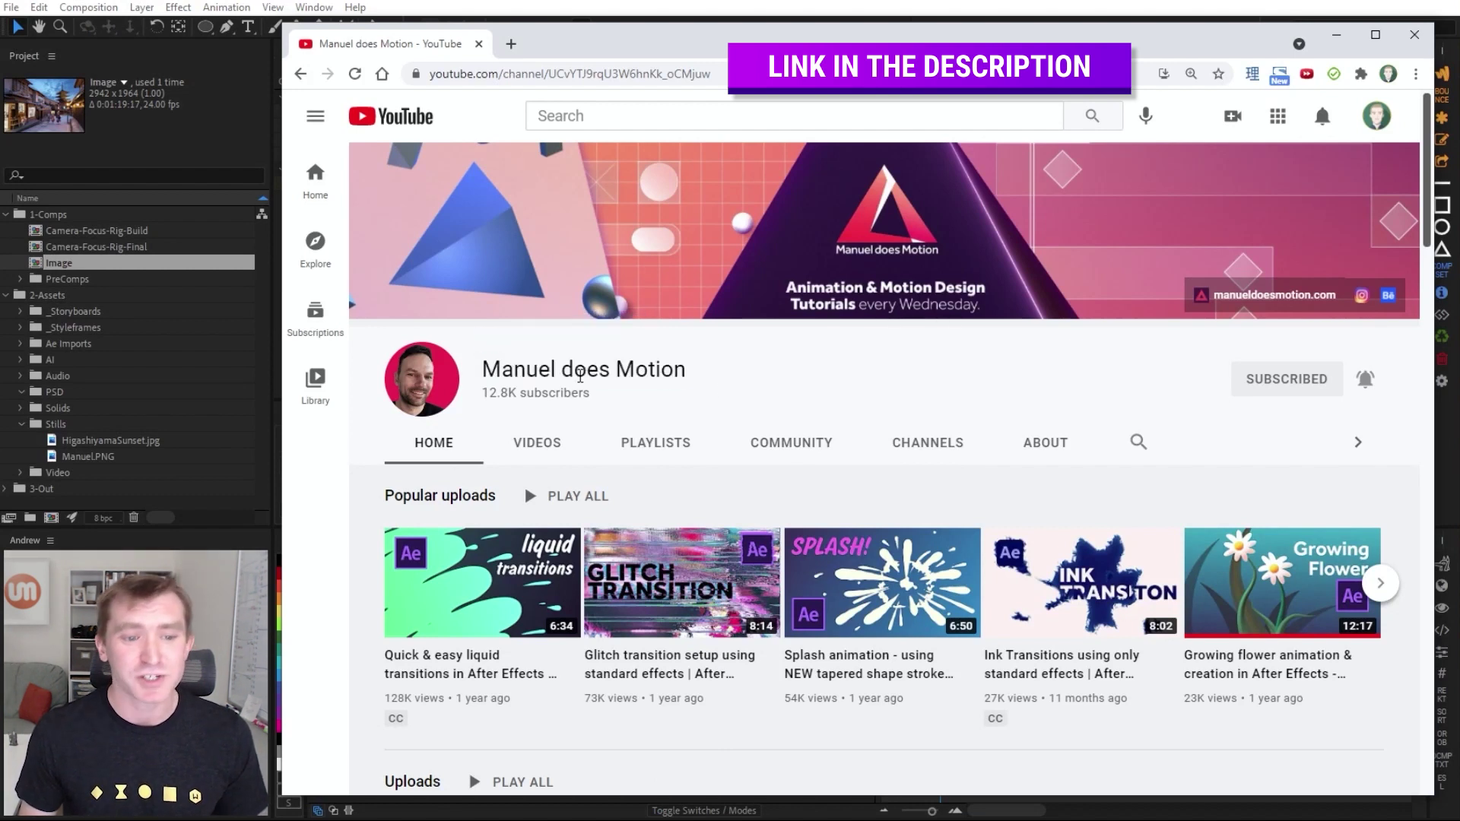
{"action": "scroll", "coordinate": [827, 418], "scroll_direction": "down", "scroll_amount": 5}
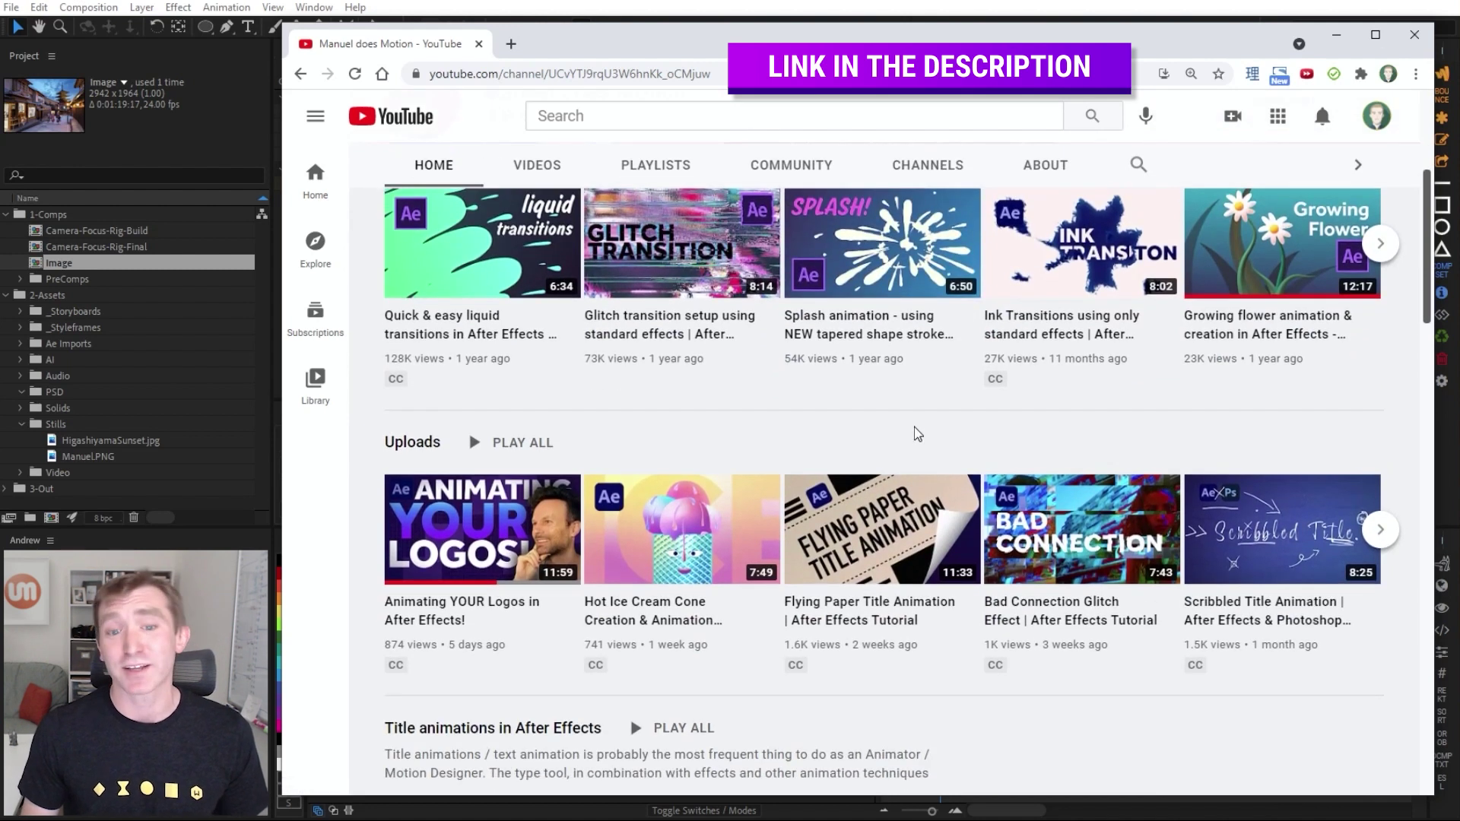
{"action": "scroll", "coordinate": [1065, 357], "scroll_direction": "up", "scroll_amount": 3}
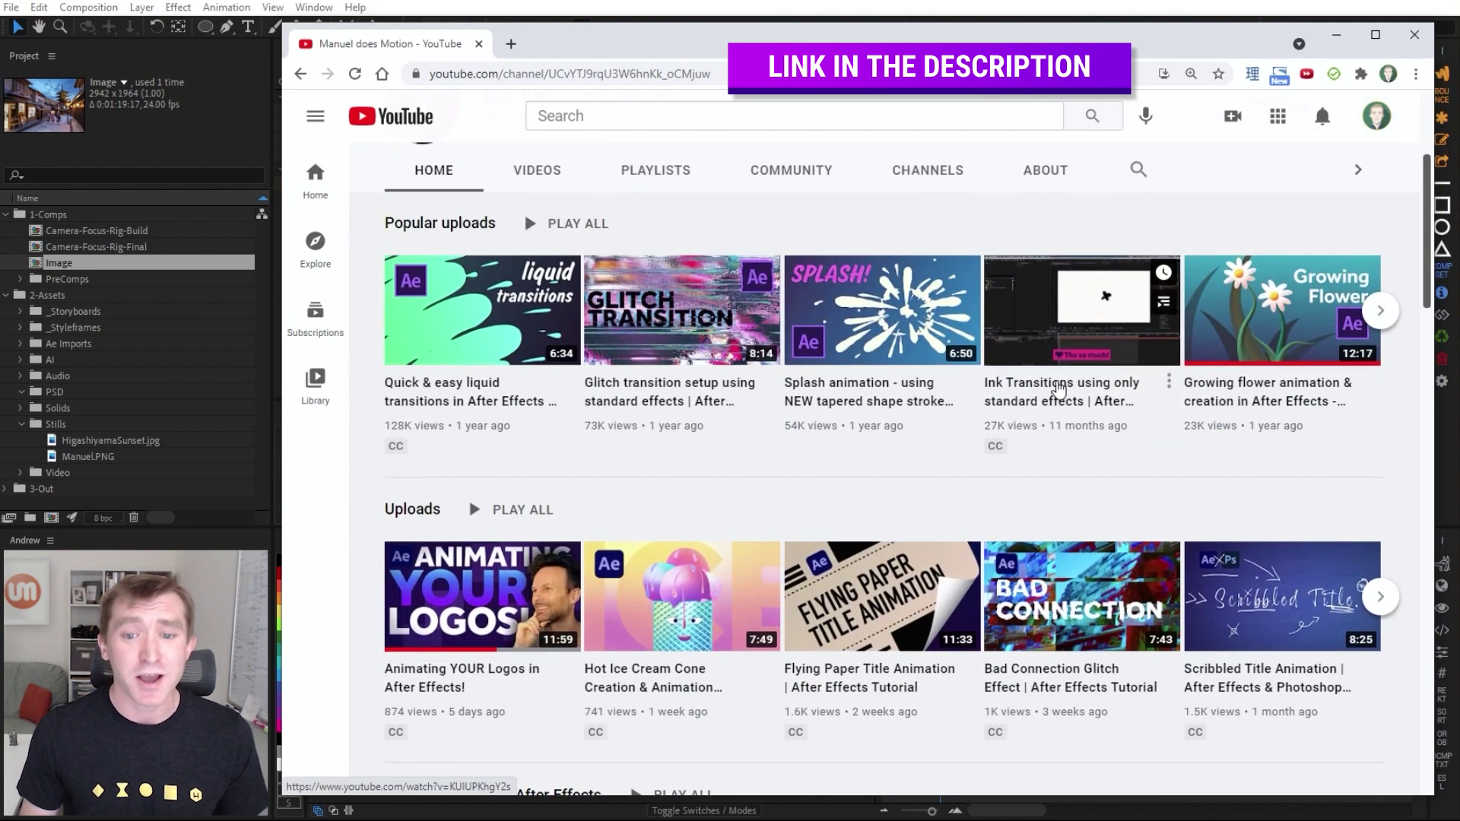
{"action": "scroll", "coordinate": [1093, 495], "scroll_direction": "up", "scroll_amount": 2}
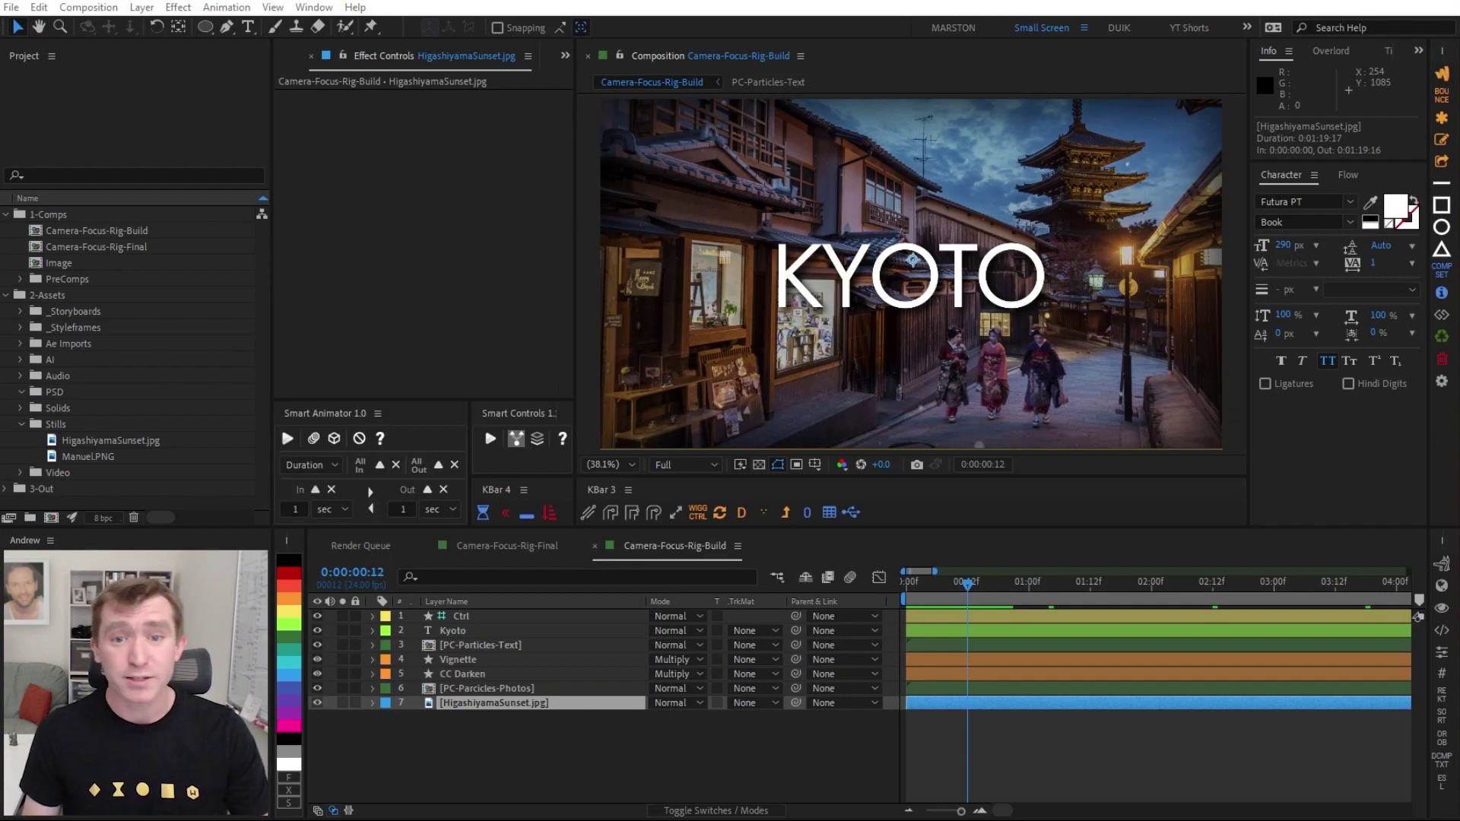
- Solo the HigashiyamaSunset.jpg photo, then the photo particles layer, stepping back to 0:00:00:13
{"action": "left_click", "coordinate": [530, 738]}
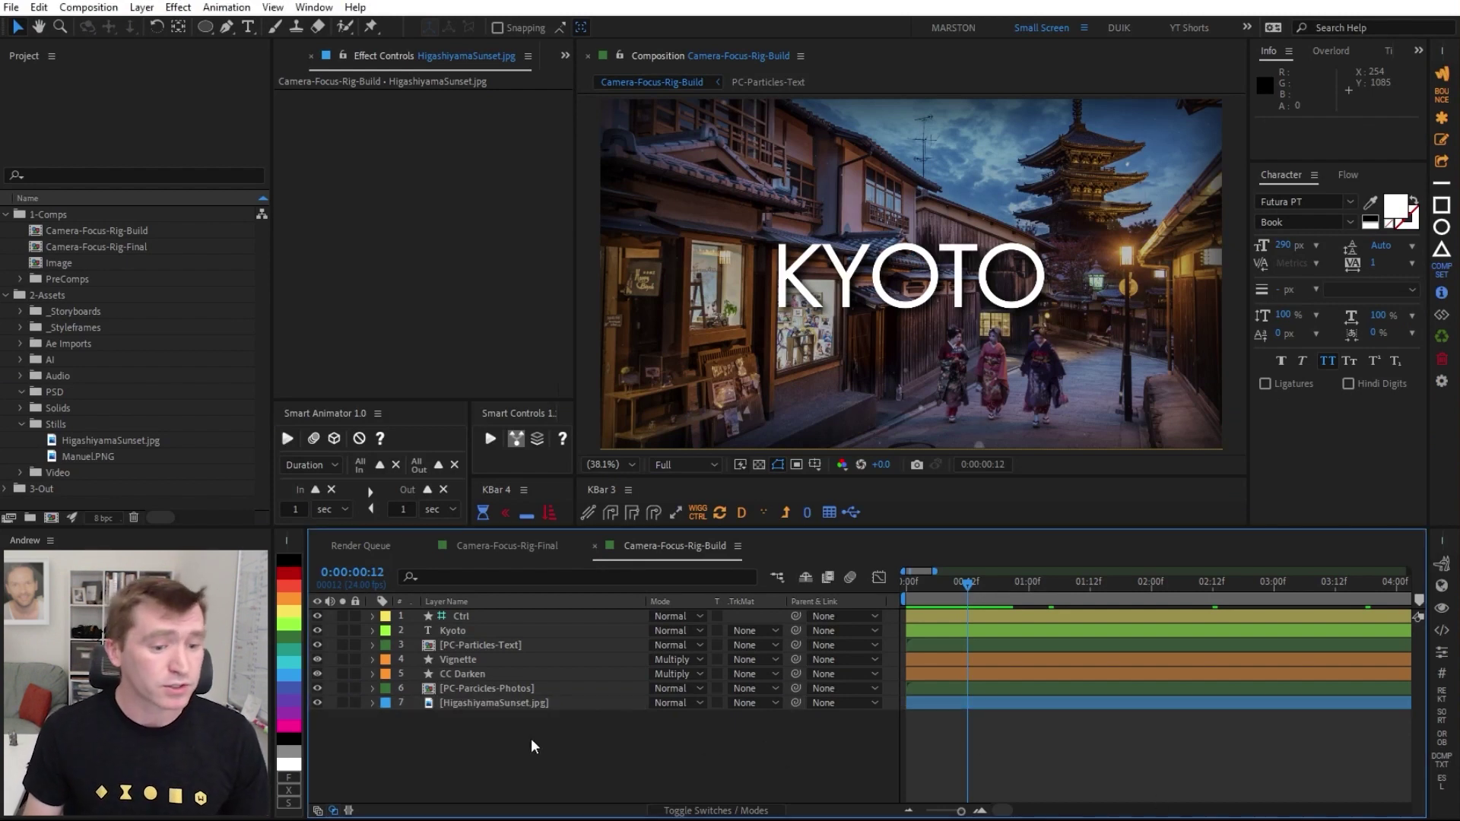
{"action": "left_click", "coordinate": [342, 702]}
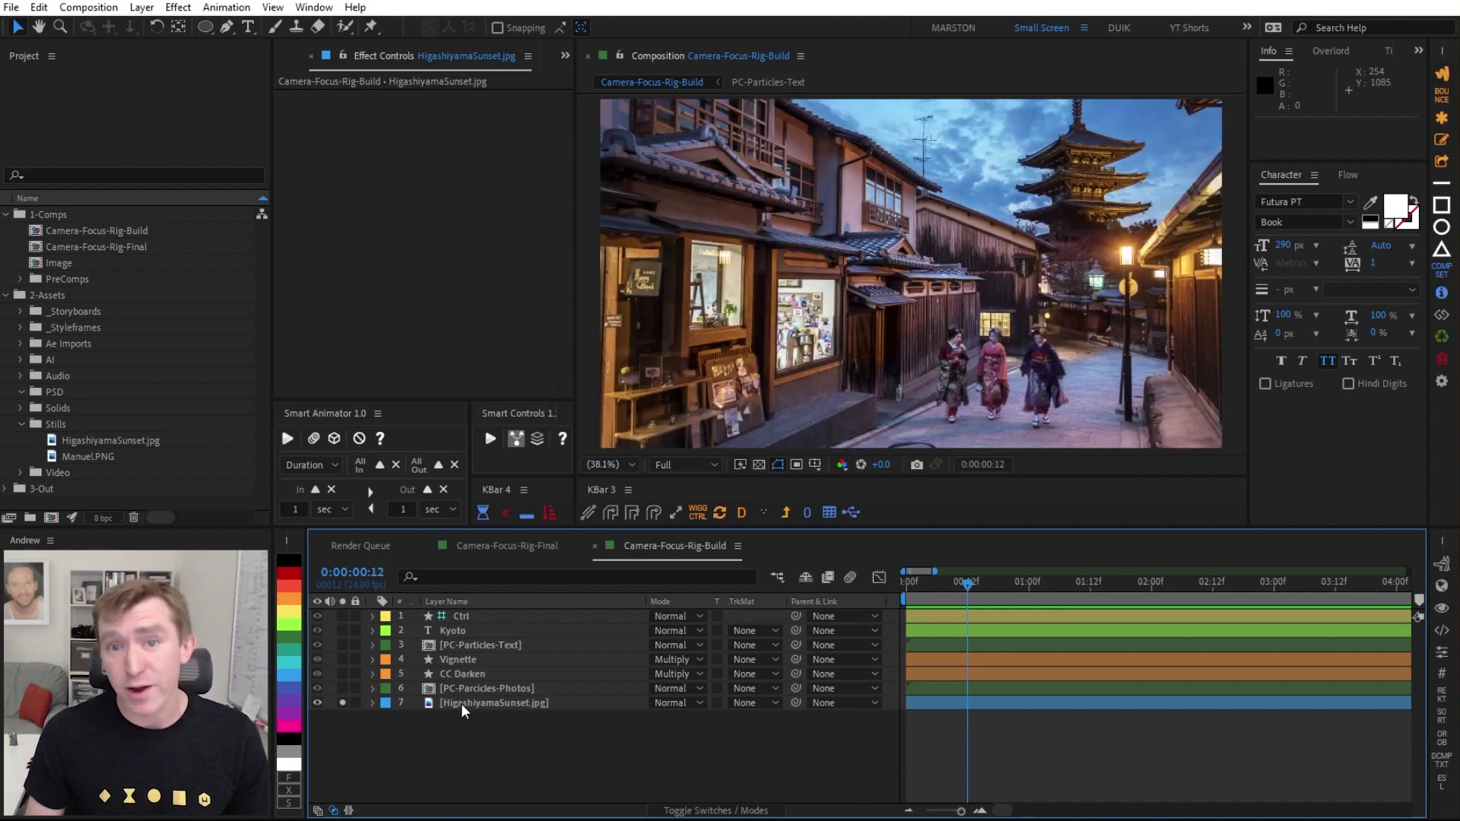
{"action": "left_click", "coordinate": [343, 688], "text": "alt"}
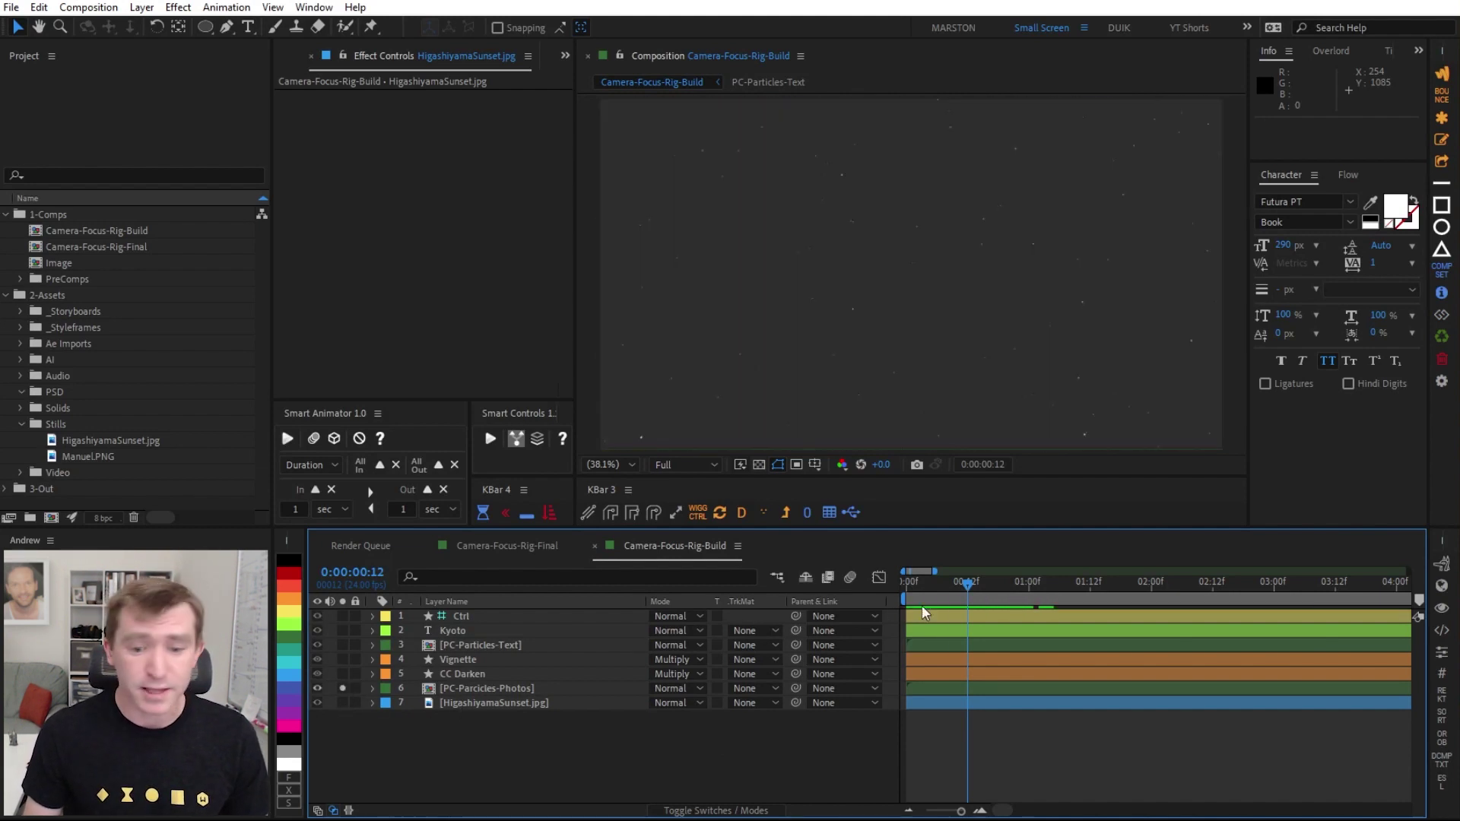
{"action": "left_click_drag", "start_coordinate": [989, 587], "coordinate": [974, 591]}
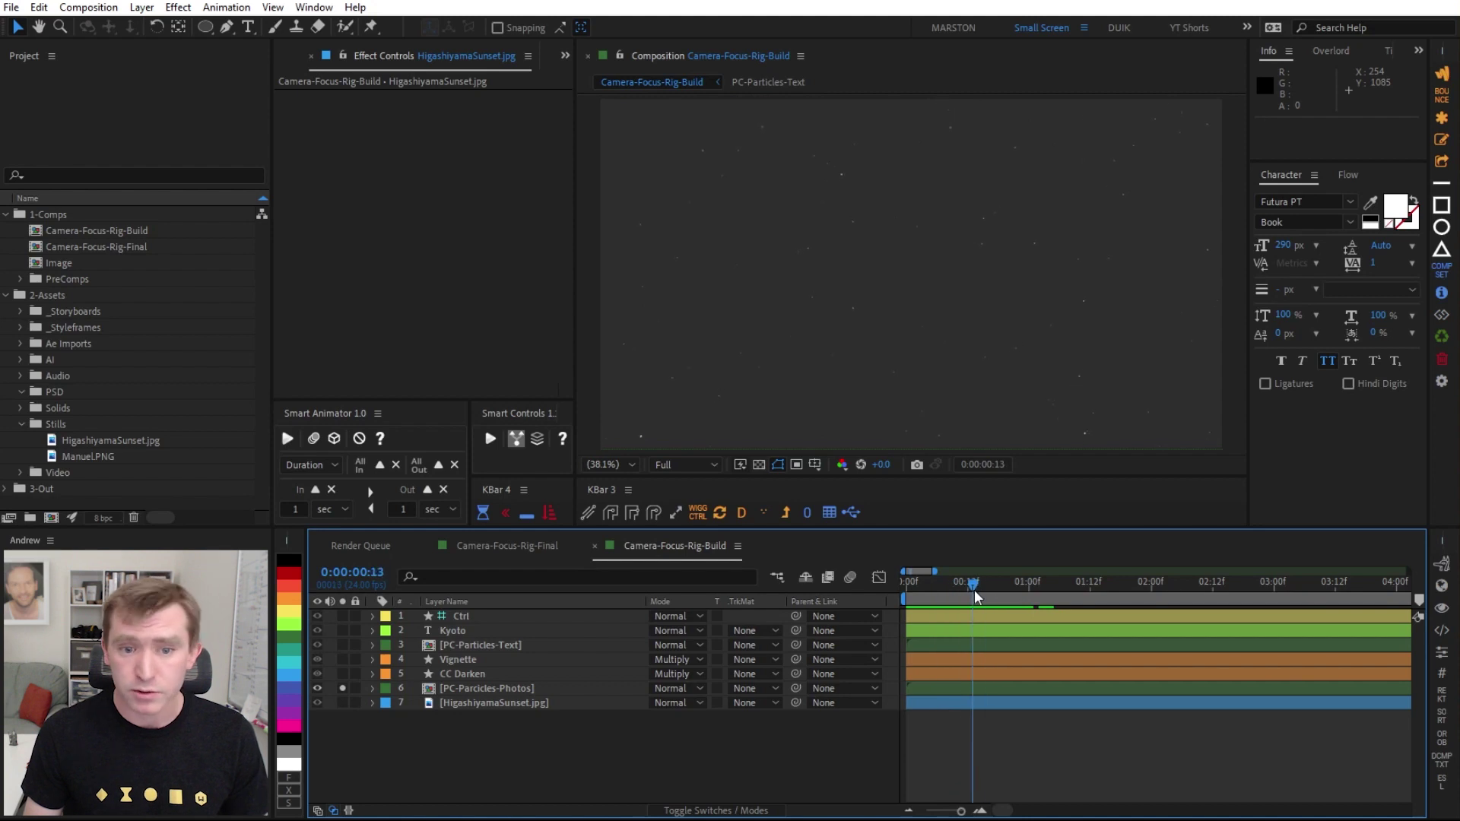
{"action": "left_click", "coordinate": [341, 701], "text": "alt"}
- Solo the vignette, darken, text particles and KYOTO title layers, then unsolo everything
{"action": "left_click_drag", "start_coordinate": [340, 675], "coordinate": [343, 660]}
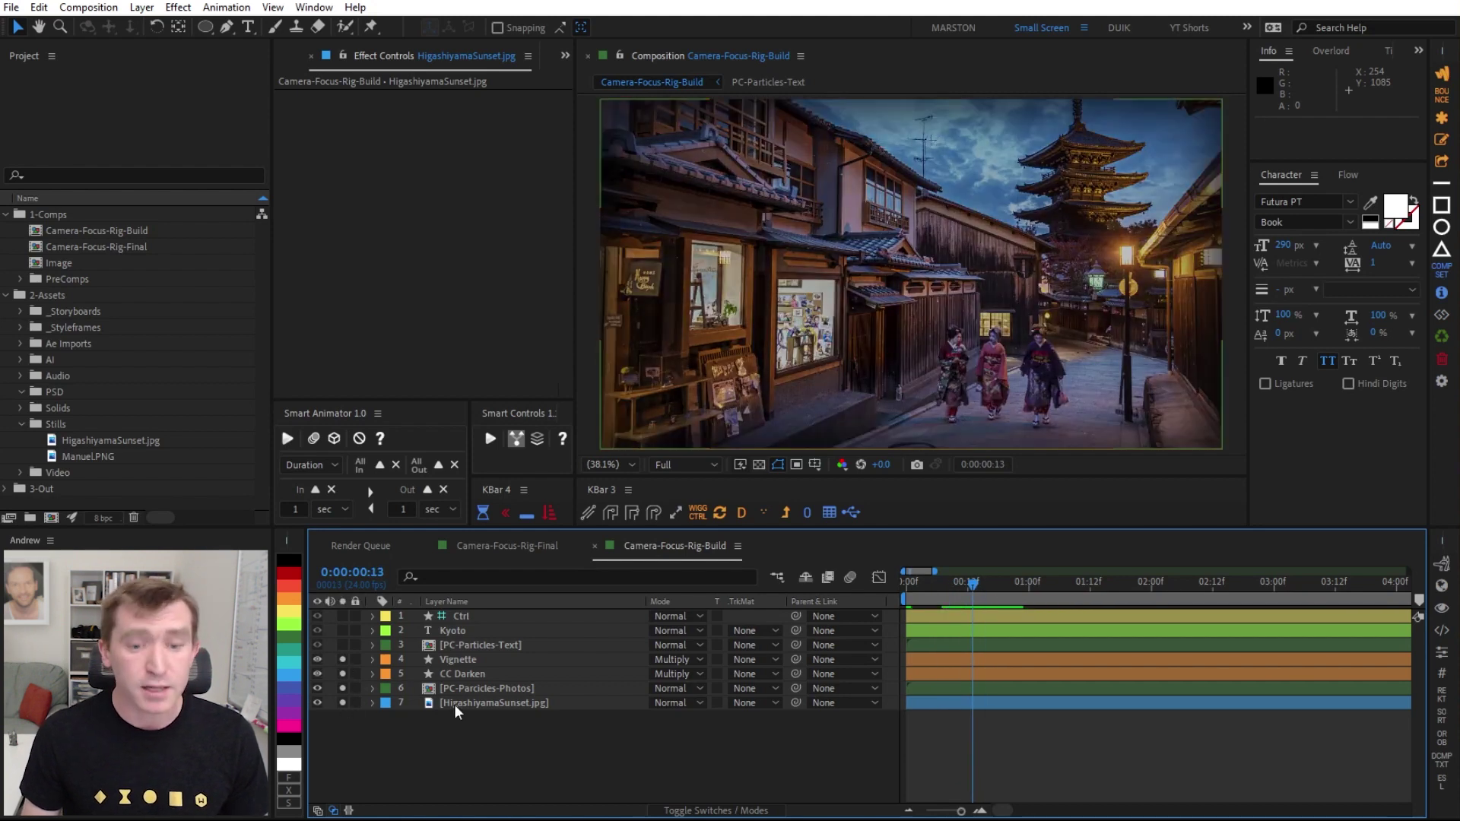
{"action": "left_click", "coordinate": [342, 645]}
{"action": "left_click", "coordinate": [342, 644], "text": "alt"}
{"action": "left_click_drag", "start_coordinate": [956, 586], "coordinate": [998, 587]}
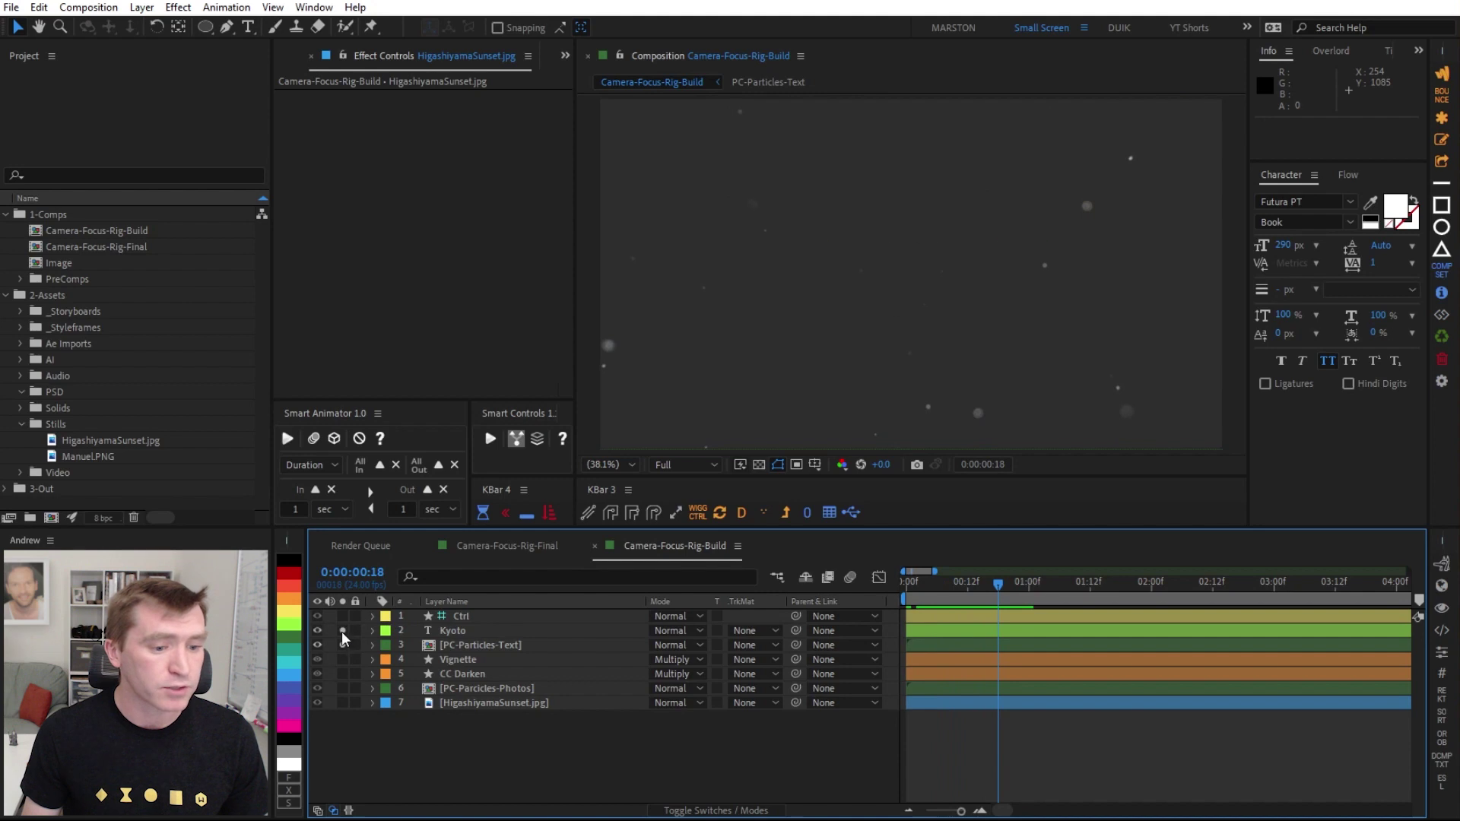
{"action": "left_click", "coordinate": [342, 630]}
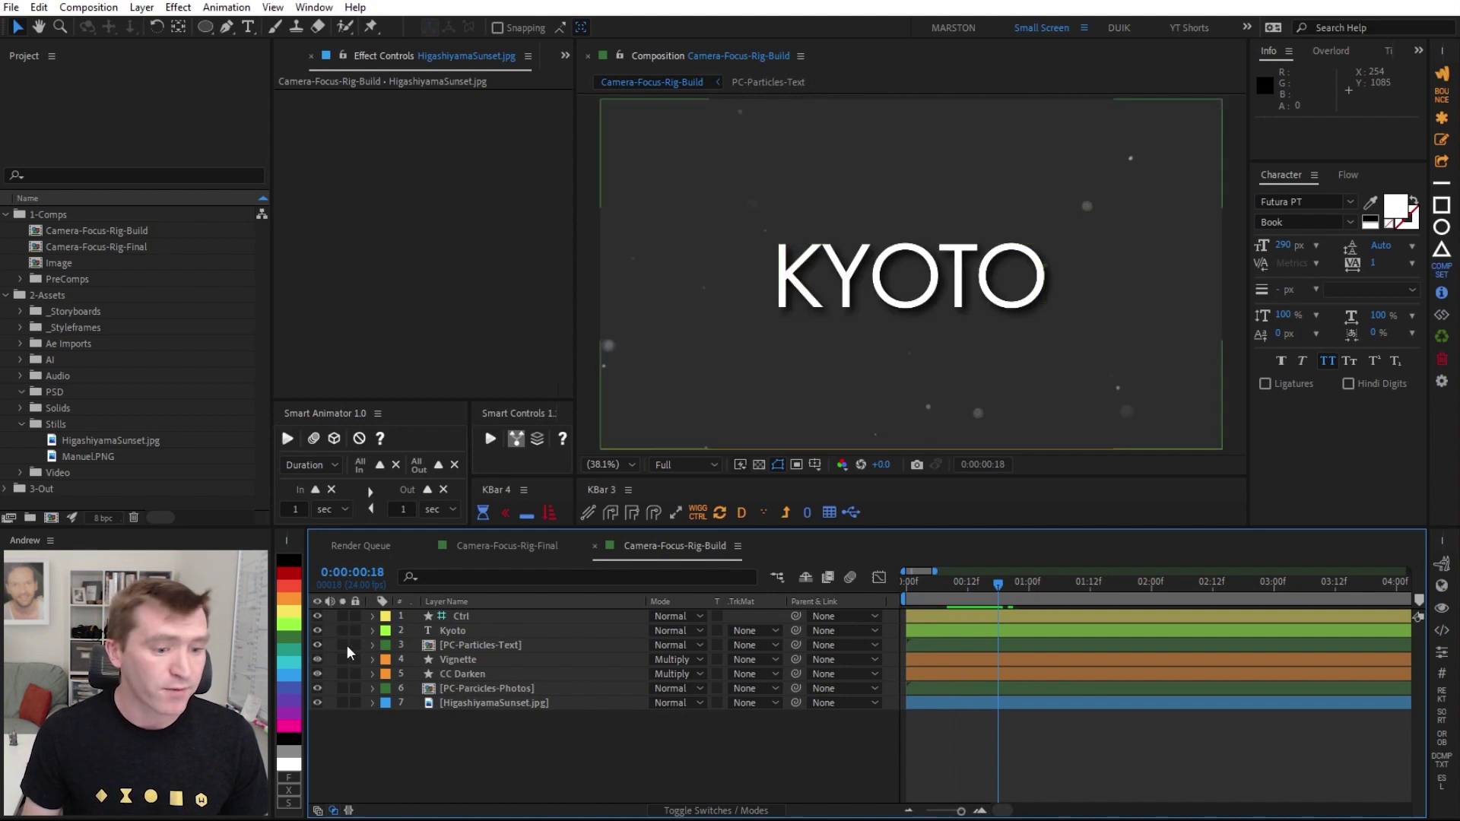
{"action": "left_click", "coordinate": [347, 645], "text": "alt"}
- Show the Ctrl sliders, then open and play the PC-Particles-Text precomp
{"action": "left_click", "coordinate": [476, 614]}
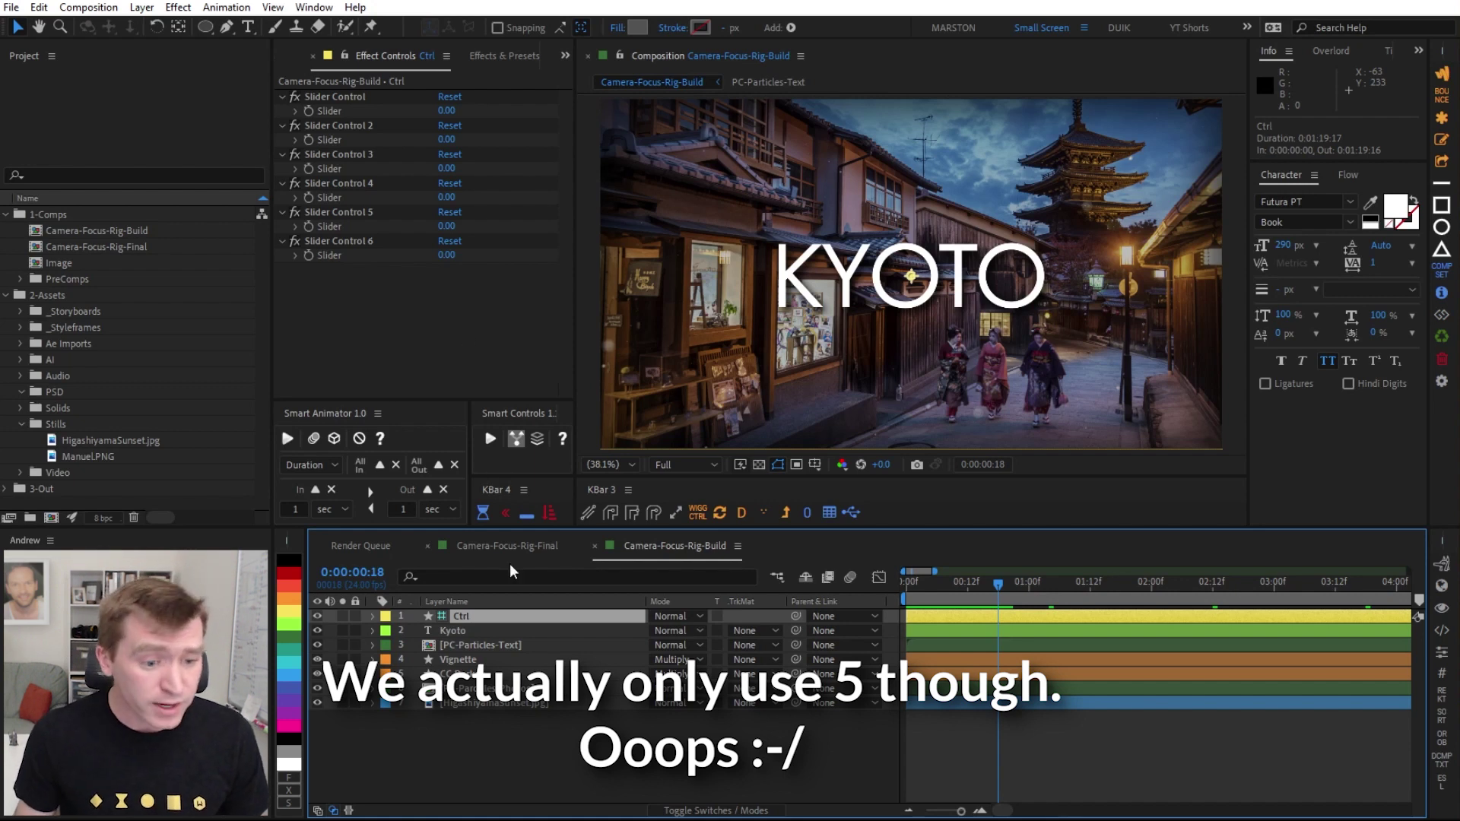
{"action": "double_click", "coordinate": [490, 645]}
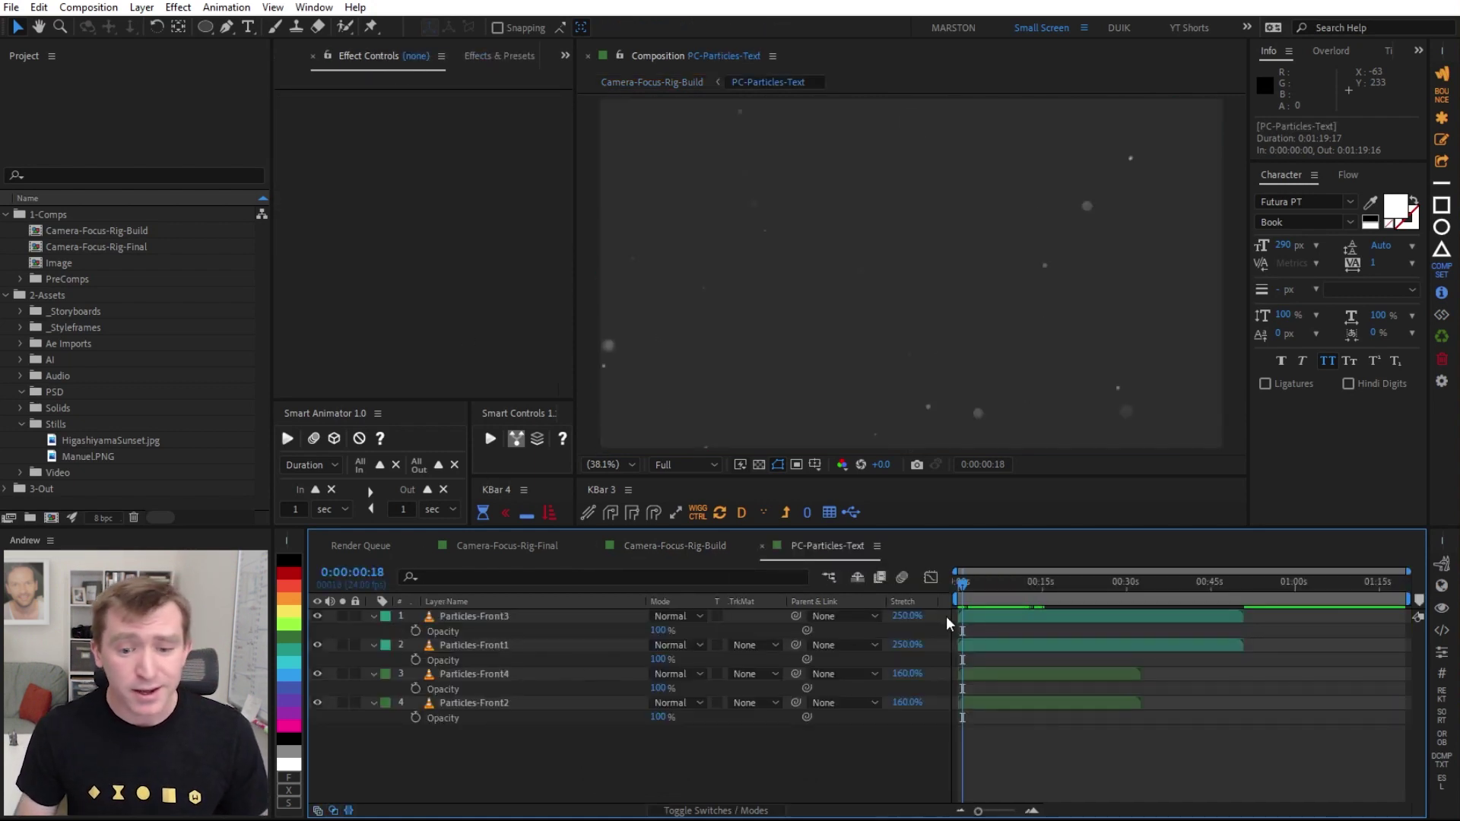
{"action": "left_click", "coordinate": [979, 590]}
{"action": "key", "text": "space"}
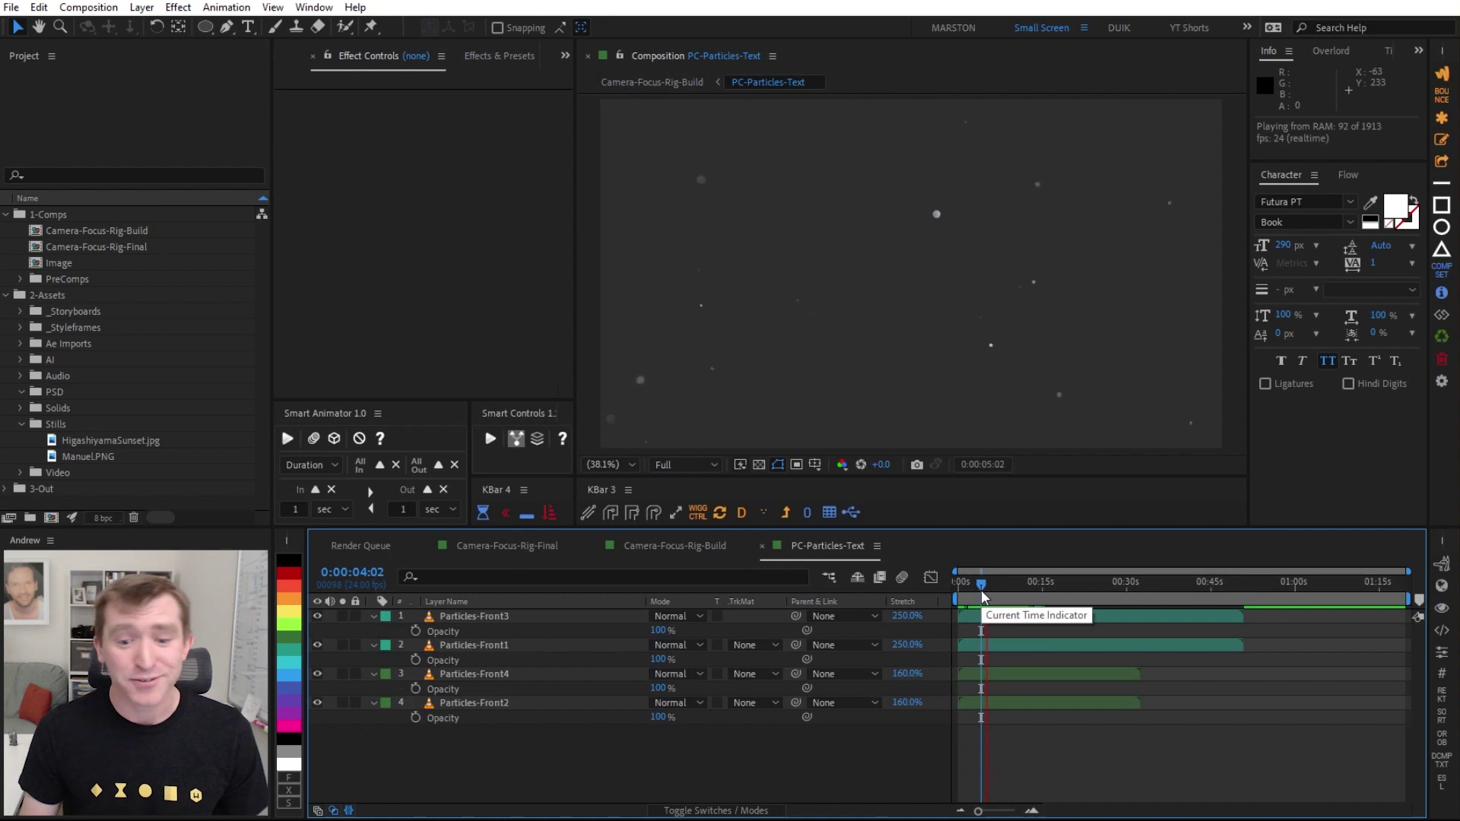
{"action": "key", "text": "space"}
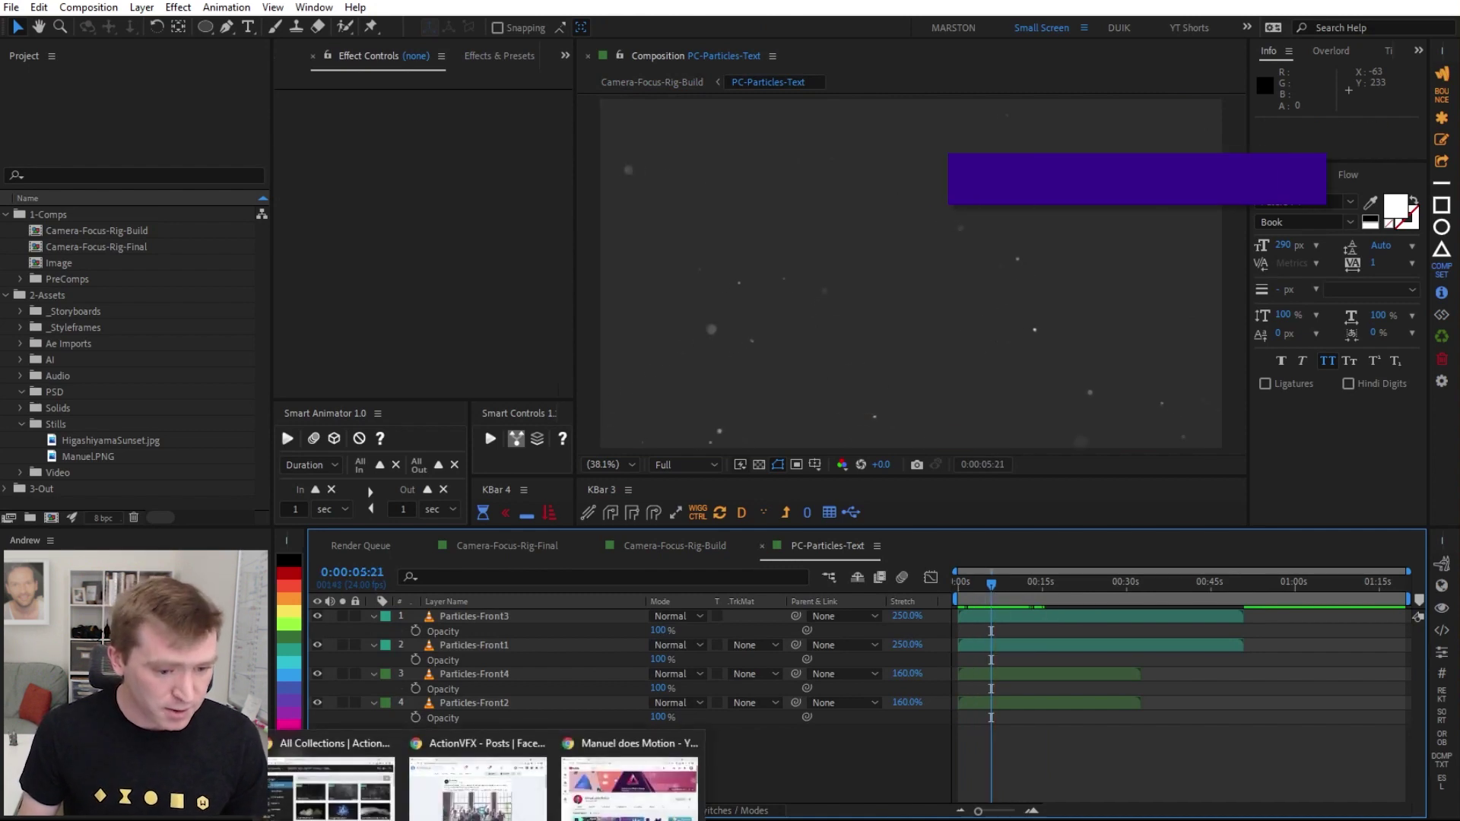
{"action": "key", "text": "alt+Tab"}
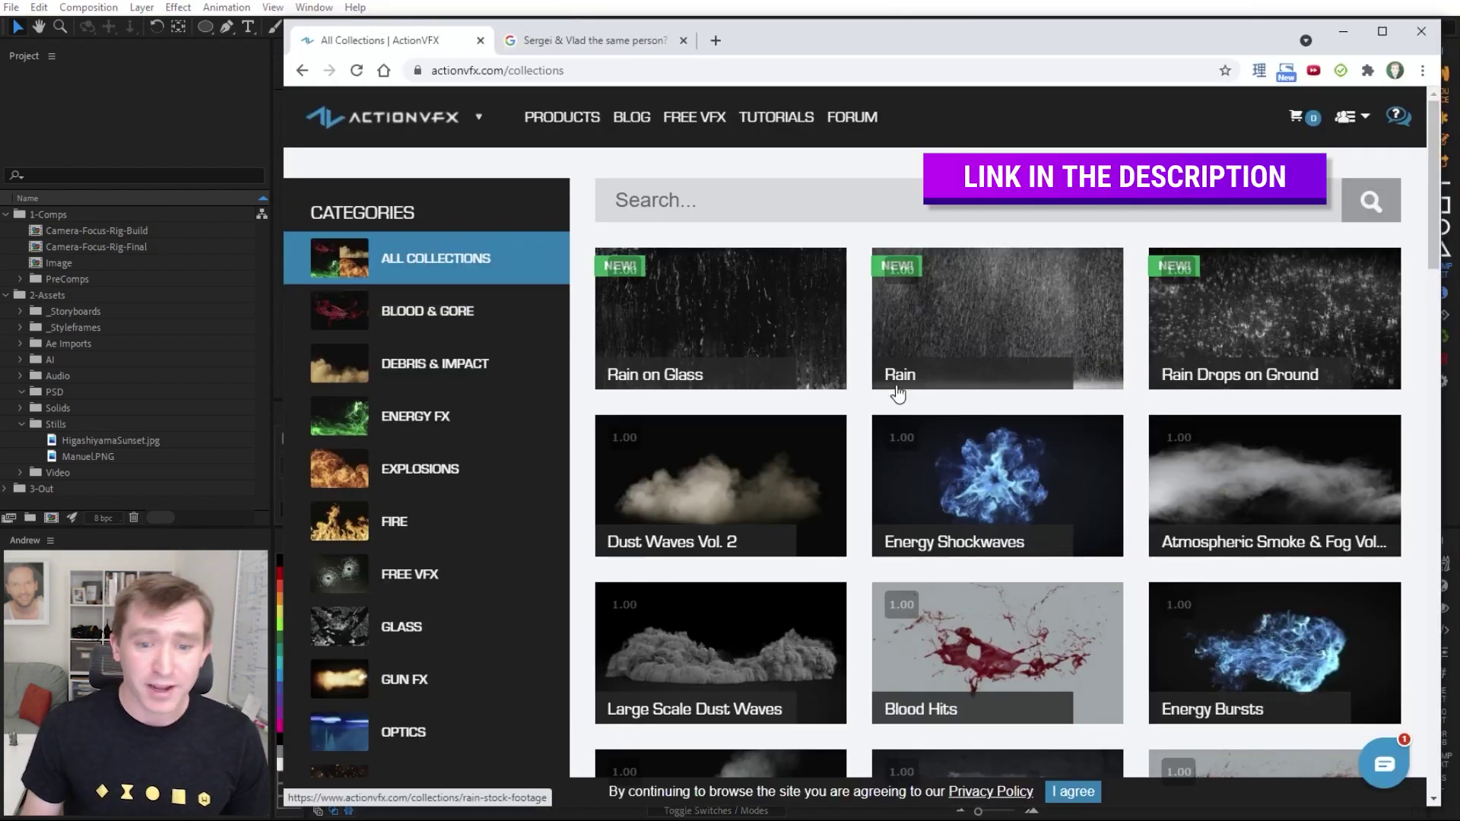
- Open CreatorVault in a new tab from the ActionVFX logo menu
{"action": "scroll", "coordinate": [1144, 521], "scroll_direction": "down", "scroll_amount": 2}
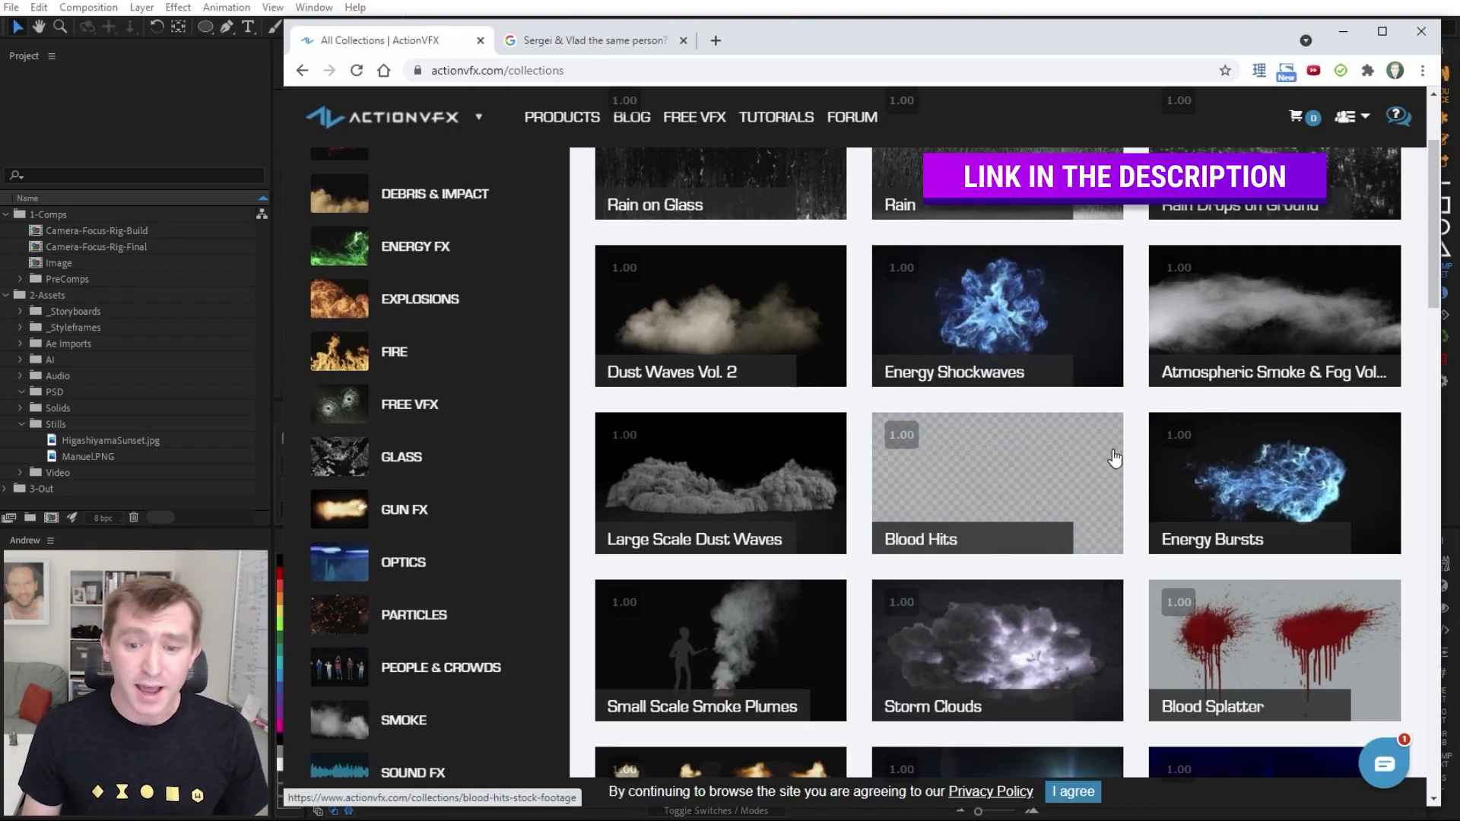
{"action": "scroll", "coordinate": [1102, 463], "scroll_direction": "up", "scroll_amount": 1}
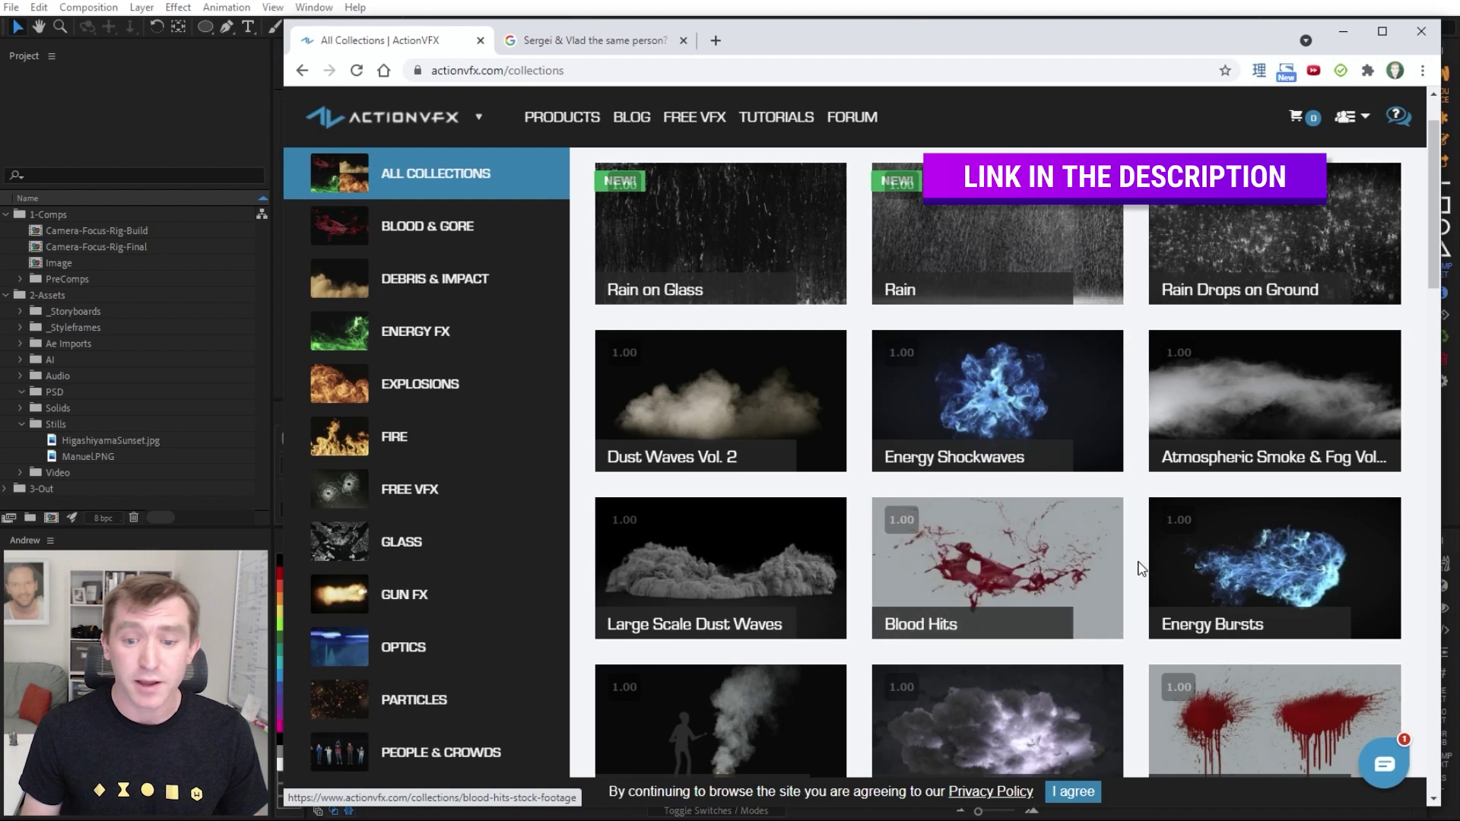
{"action": "scroll", "coordinate": [1137, 563], "scroll_direction": "up", "scroll_amount": 1}
{"action": "mouse_move", "coordinate": [388, 137]}
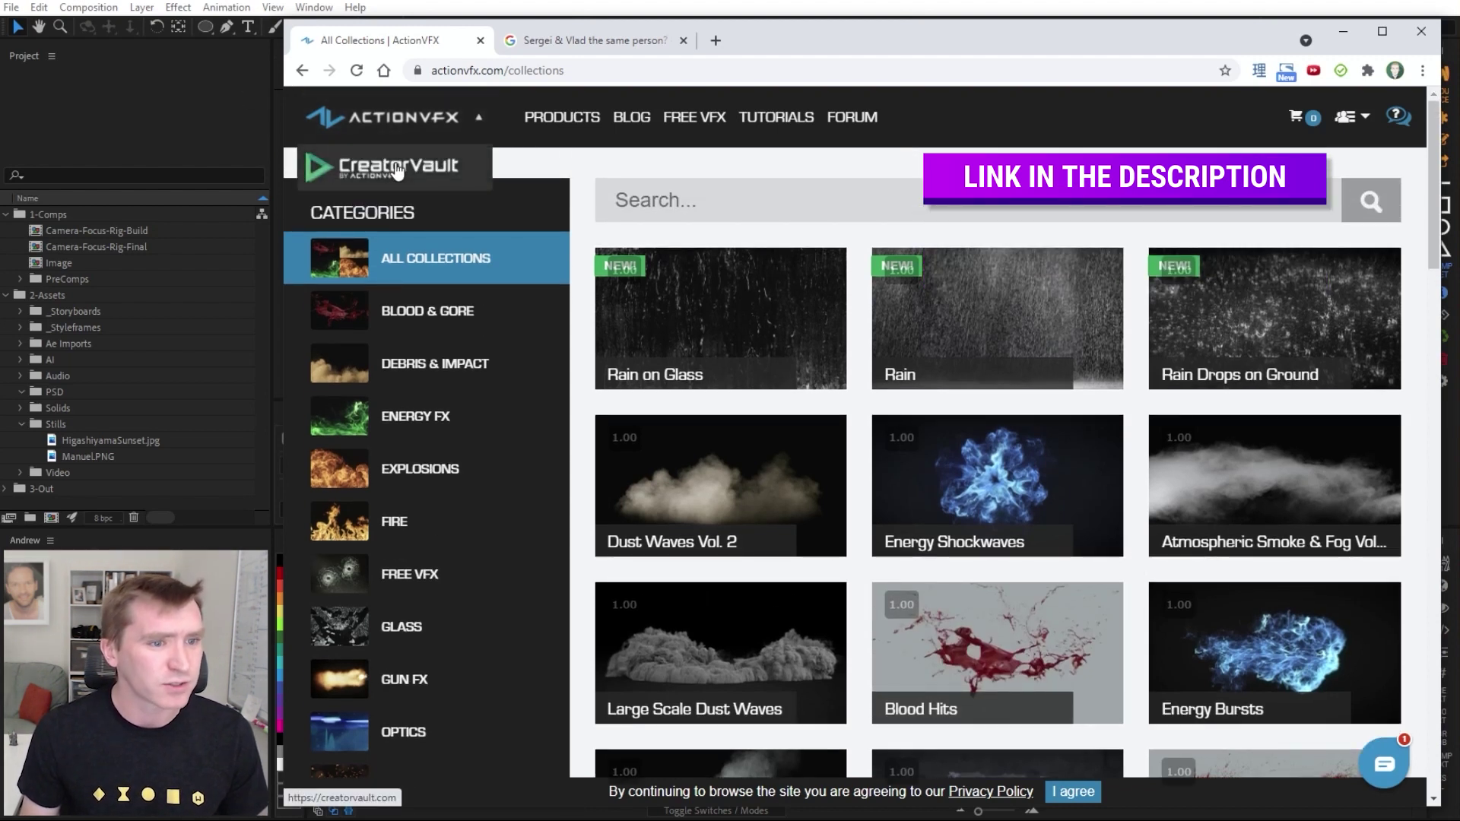
{"action": "left_click", "coordinate": [397, 169]}
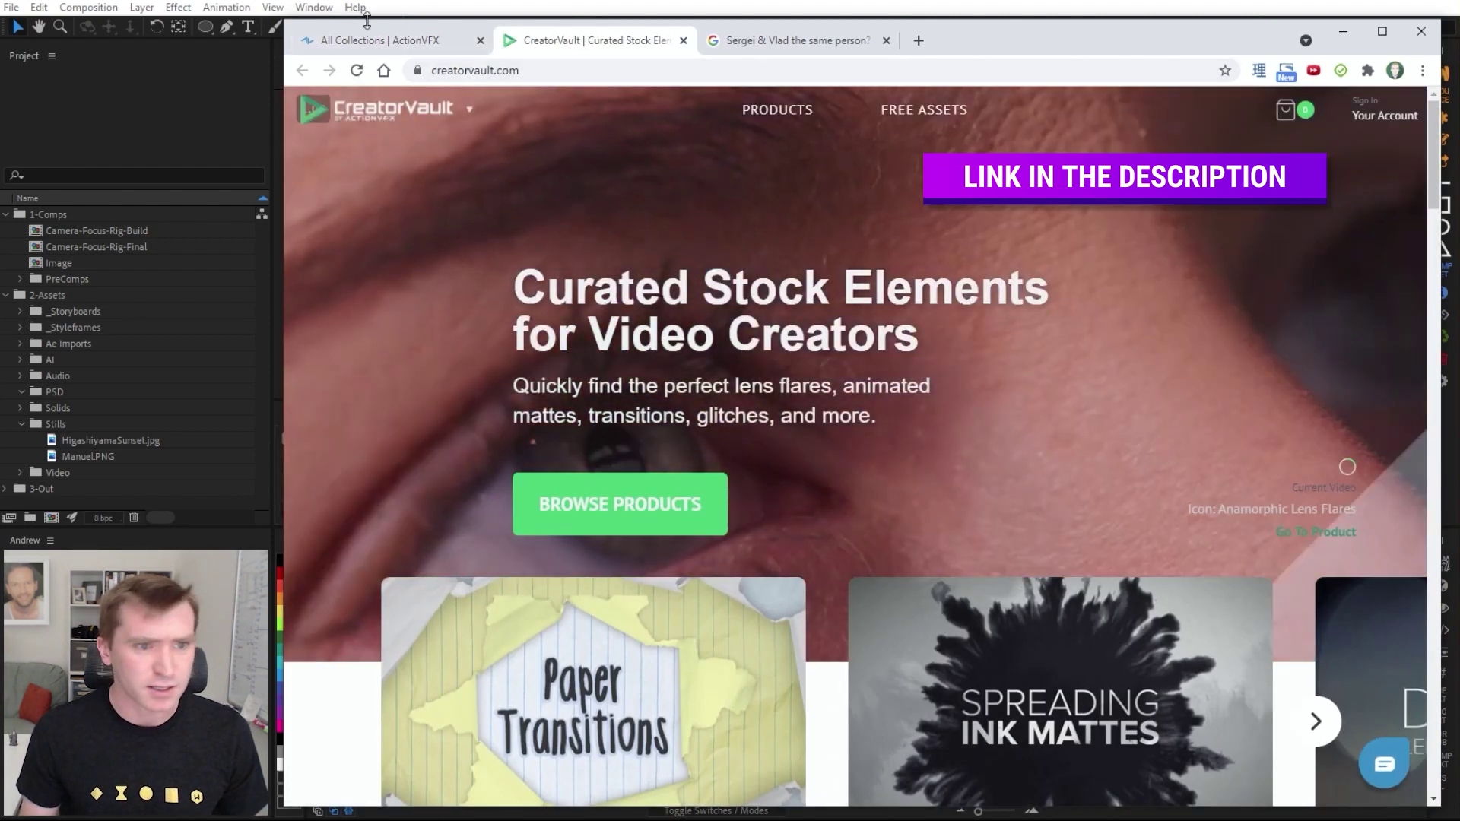
{"action": "left_click", "coordinate": [407, 46]}
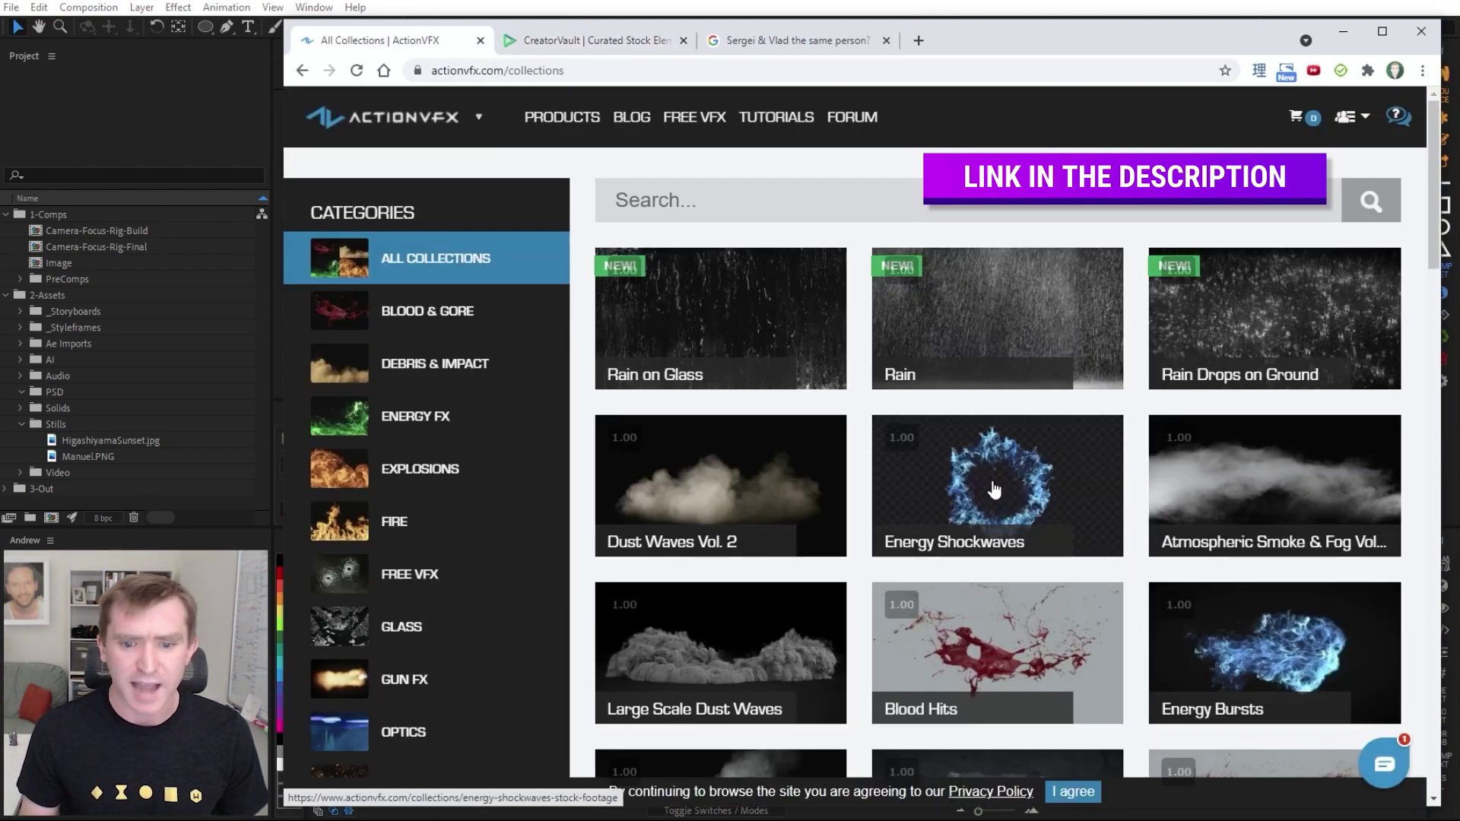
{"action": "left_click", "coordinate": [590, 52]}
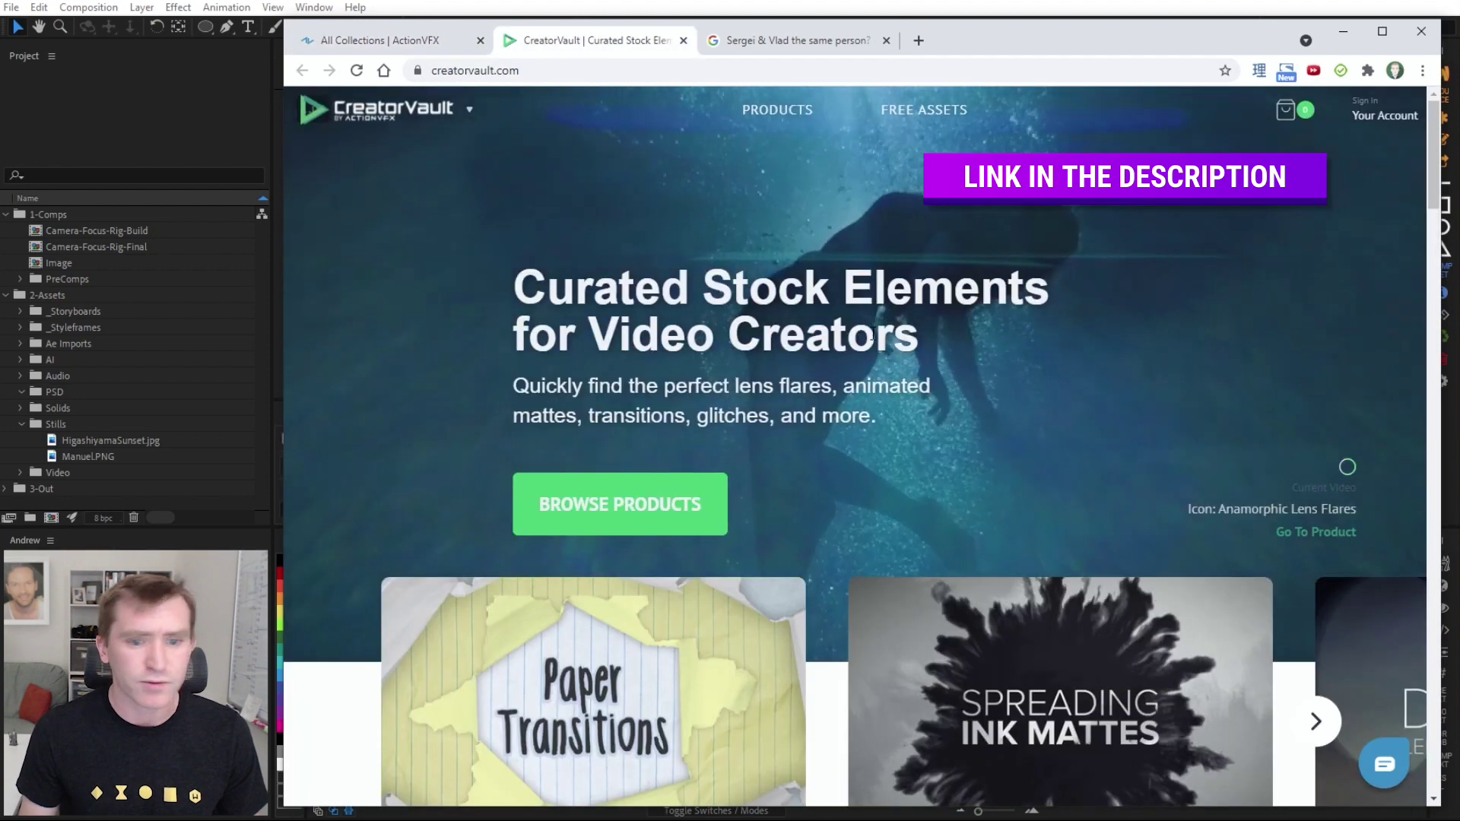
- Browse the Spreading Ink Mattes page, then return to Camera-Focus-Rig-Build and select HigashiyamaSunset.jpg
{"action": "scroll", "coordinate": [832, 326], "scroll_direction": "down", "scroll_amount": 5}
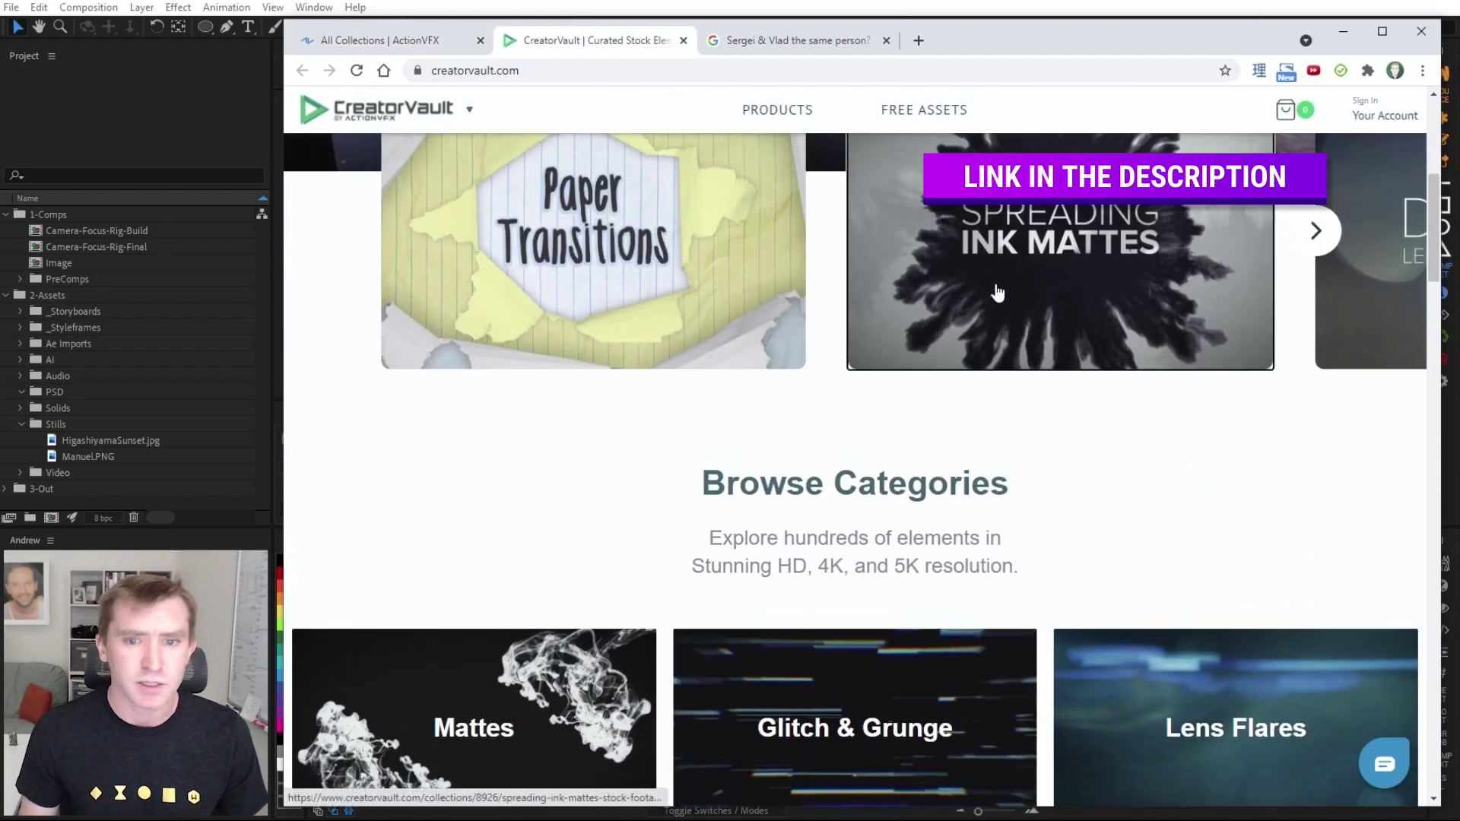
{"action": "left_click", "coordinate": [981, 285]}
{"action": "scroll", "coordinate": [732, 333], "scroll_direction": "down", "scroll_amount": 5}
{"action": "scroll", "coordinate": [664, 329], "scroll_direction": "down", "scroll_amount": 9}
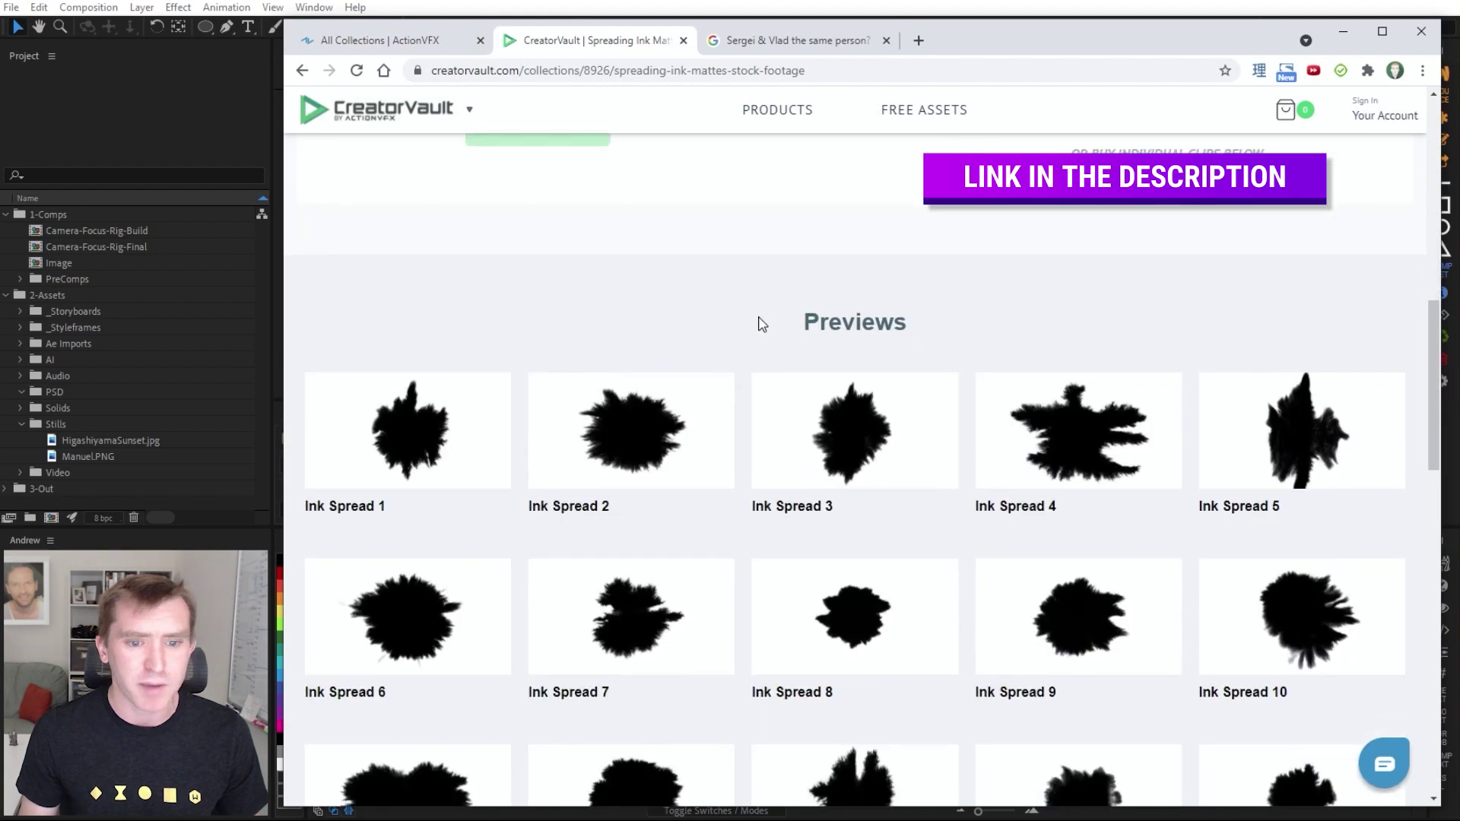
{"action": "scroll", "coordinate": [1095, 266], "scroll_direction": "up", "scroll_amount": 1}
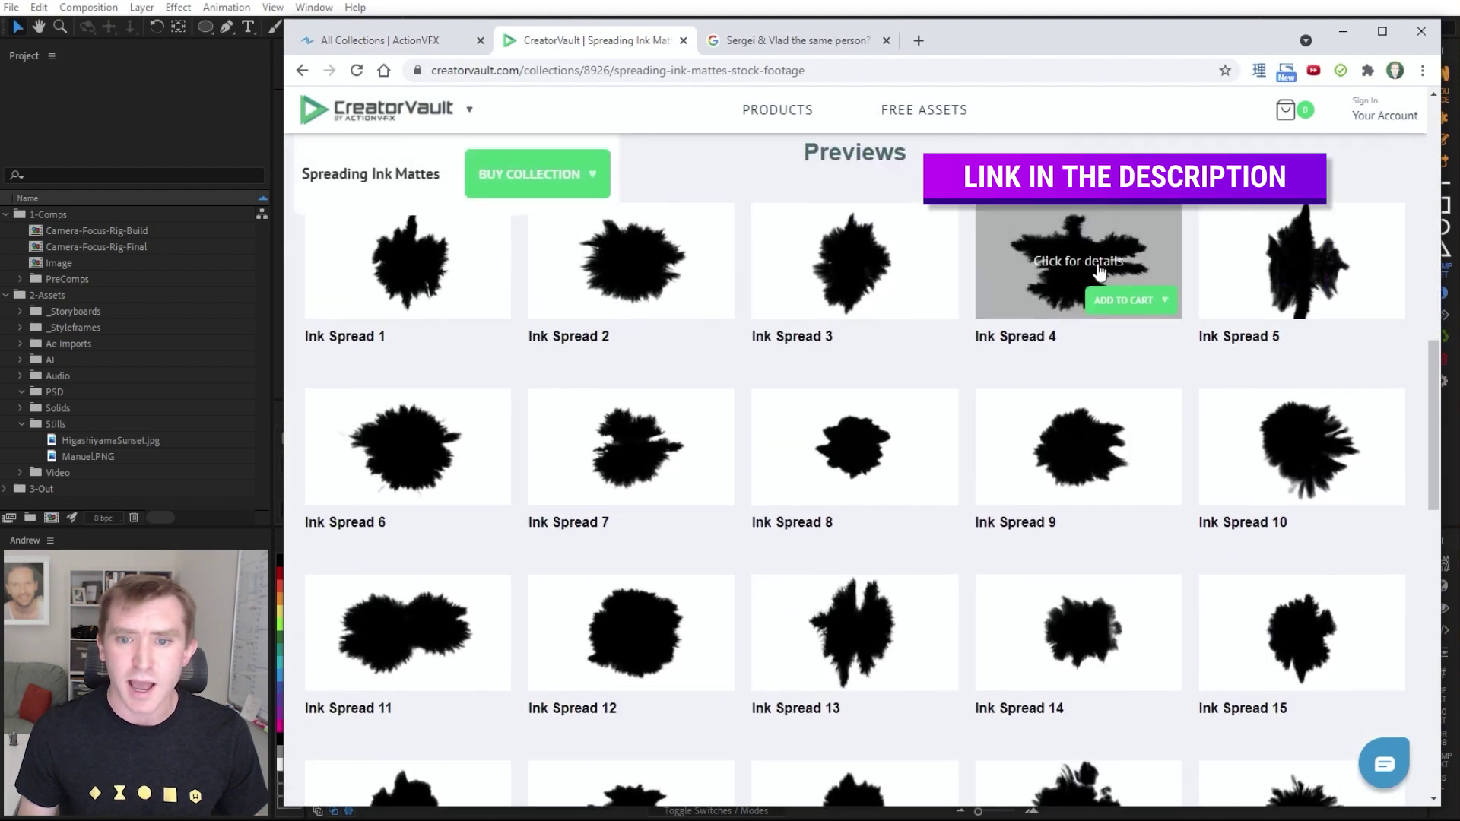
{"action": "scroll", "coordinate": [1047, 274], "scroll_direction": "up", "scroll_amount": 8}
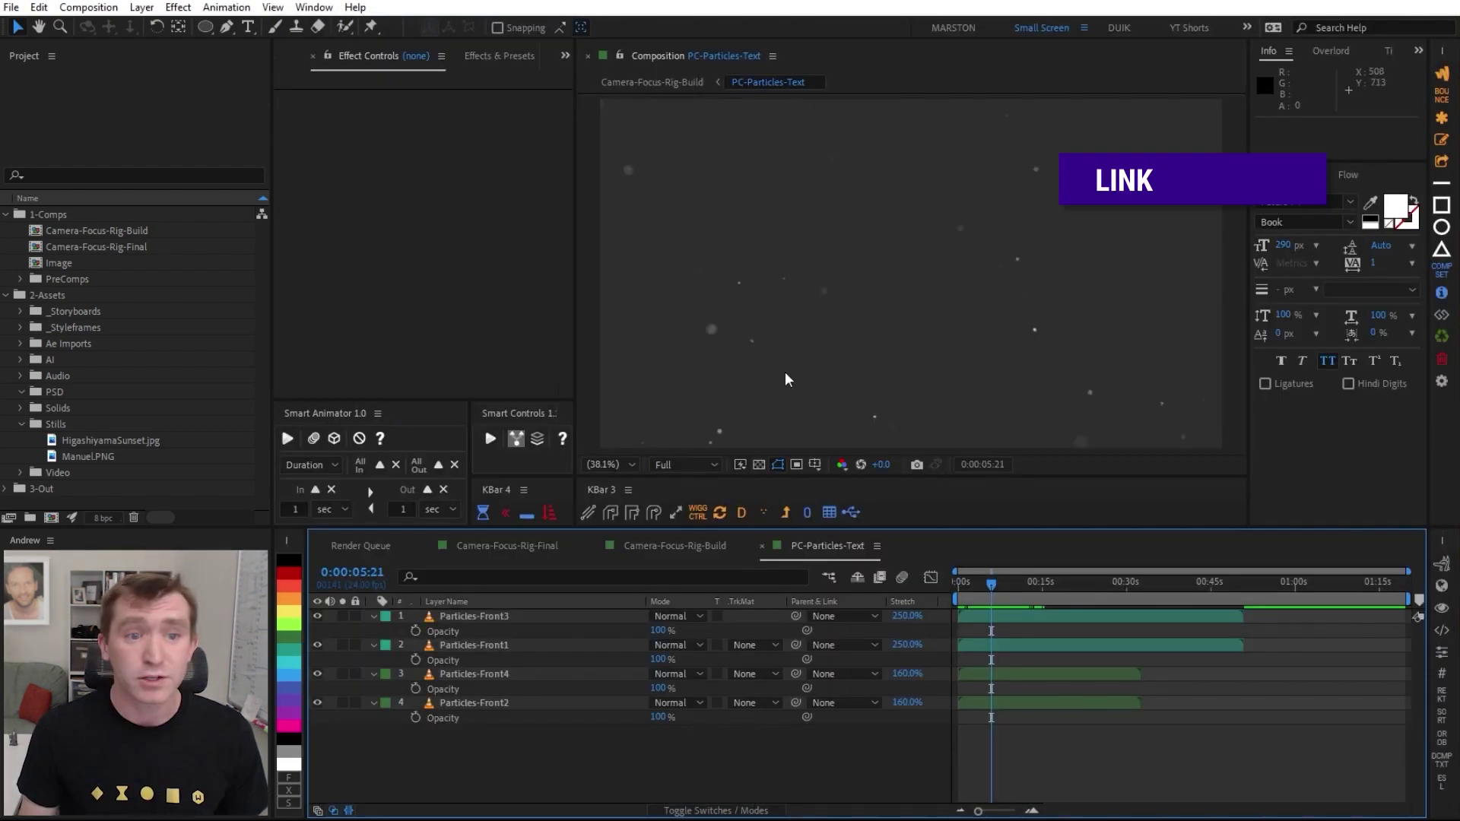
{"action": "left_click", "coordinate": [632, 546]}
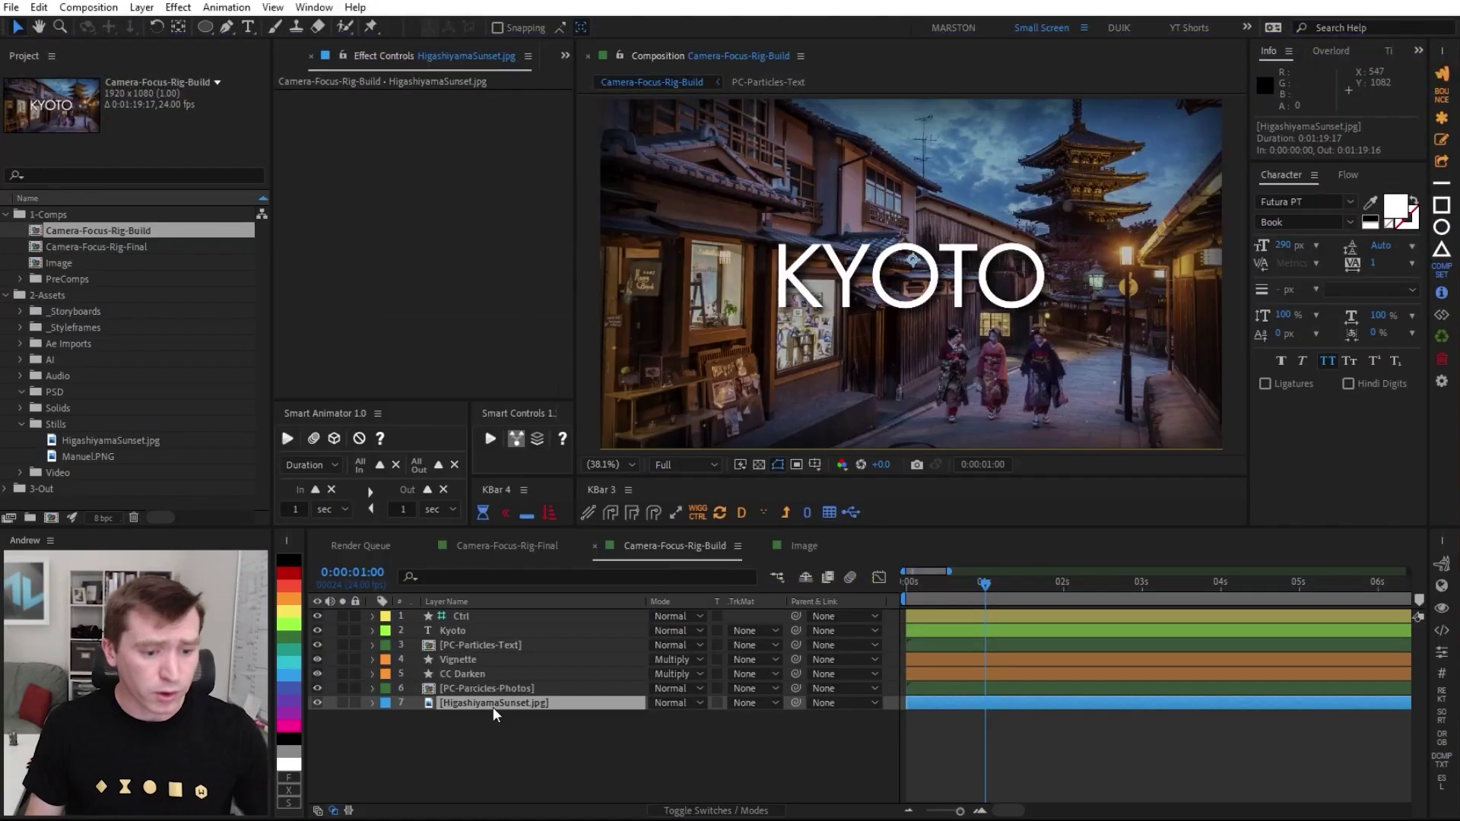
{"action": "left_click", "coordinate": [493, 706]}
- Solo HigashiyamaSunset.jpg and apply Fast Box Blur by searching 'fast'
{"action": "left_click", "coordinate": [342, 703]}
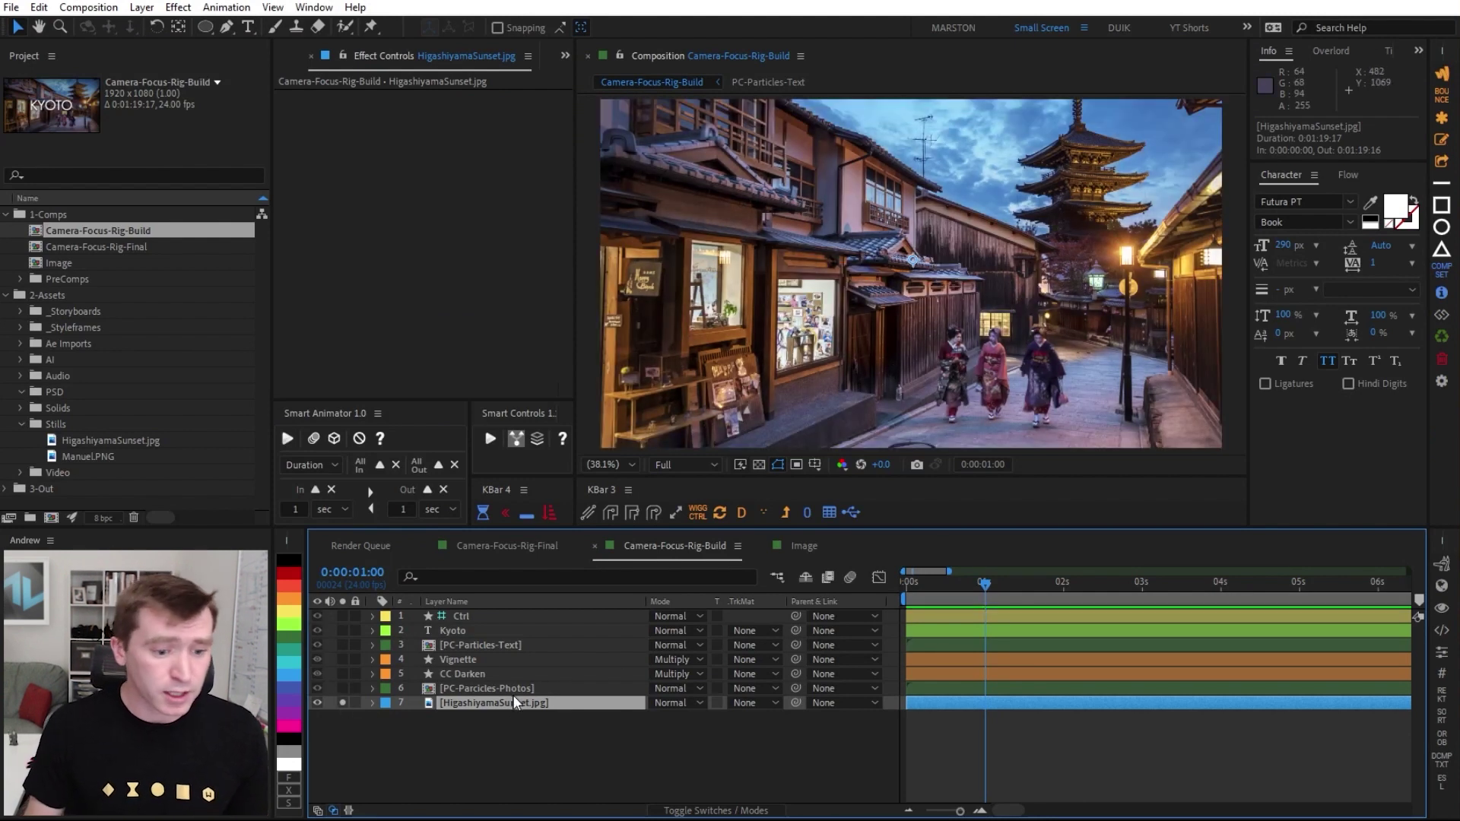
{"action": "key", "text": "ctrl+space"}
{"action": "type", "text": "fast"}
{"action": "key", "text": "Return"}
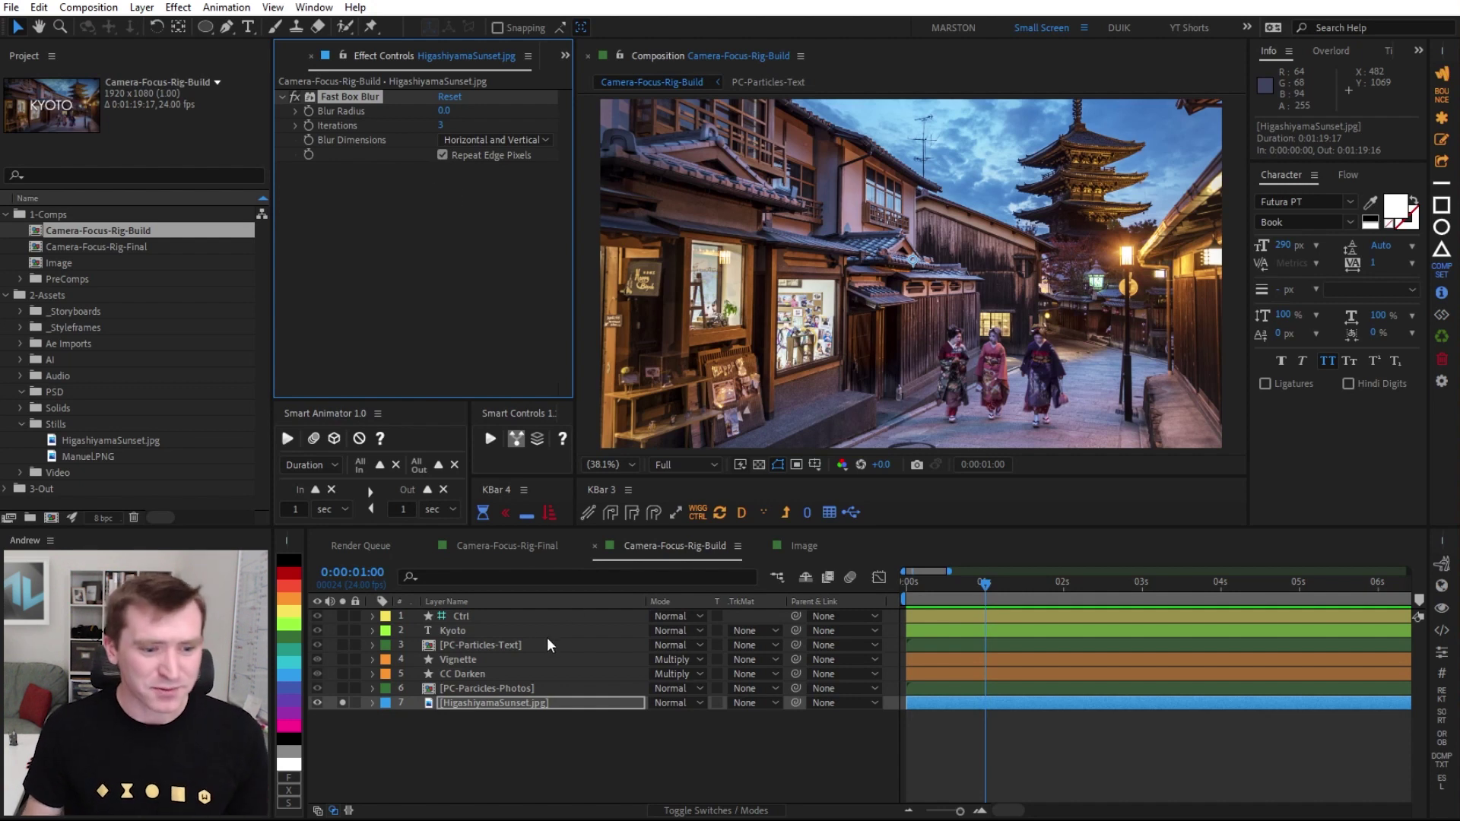
- Rename the Ctrl layer's first two sliders to Focus and Image-Max-Blur
{"action": "left_click", "coordinate": [499, 617]}
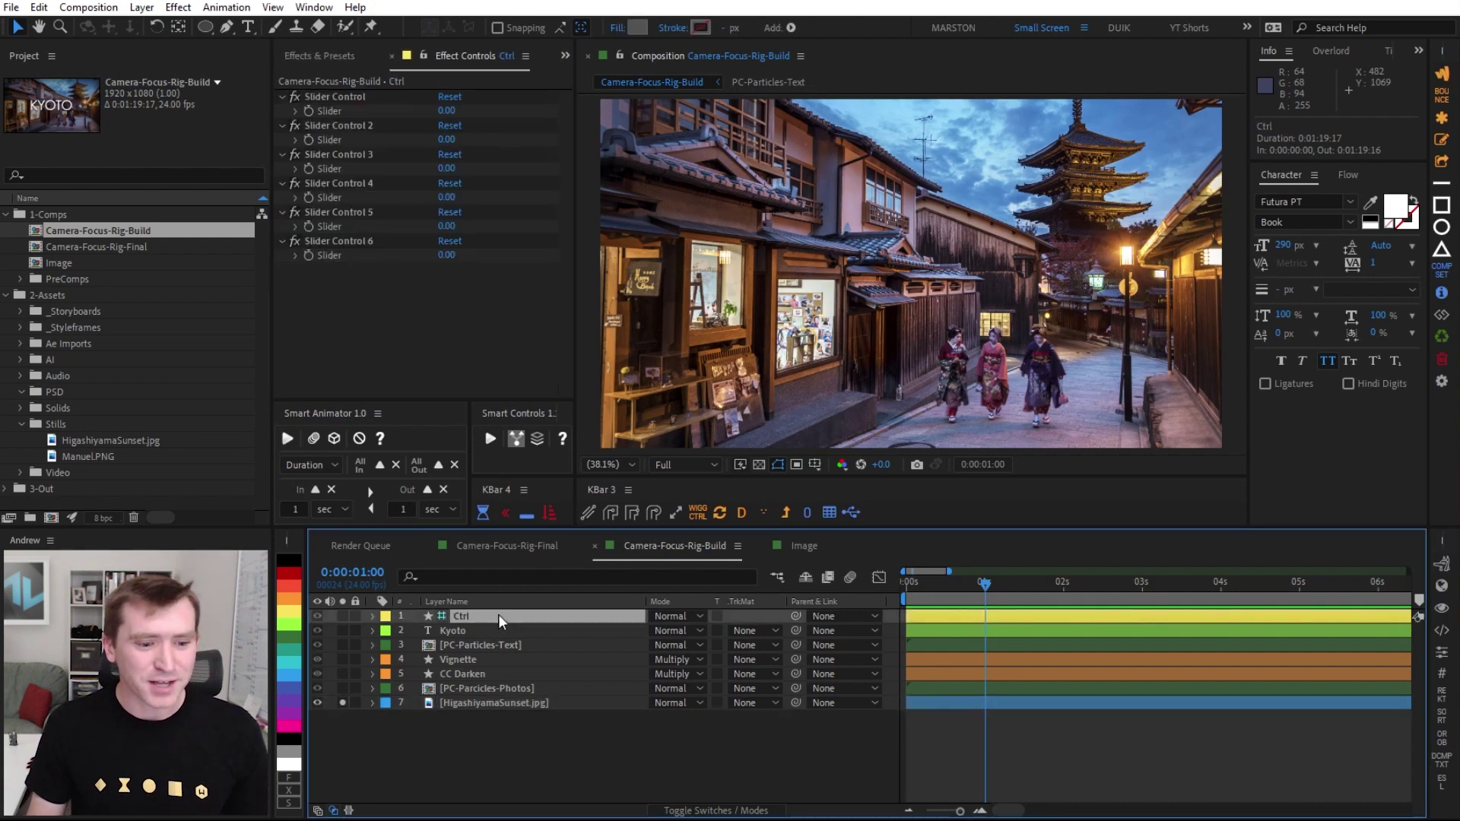
{"action": "left_click", "coordinate": [356, 96]}
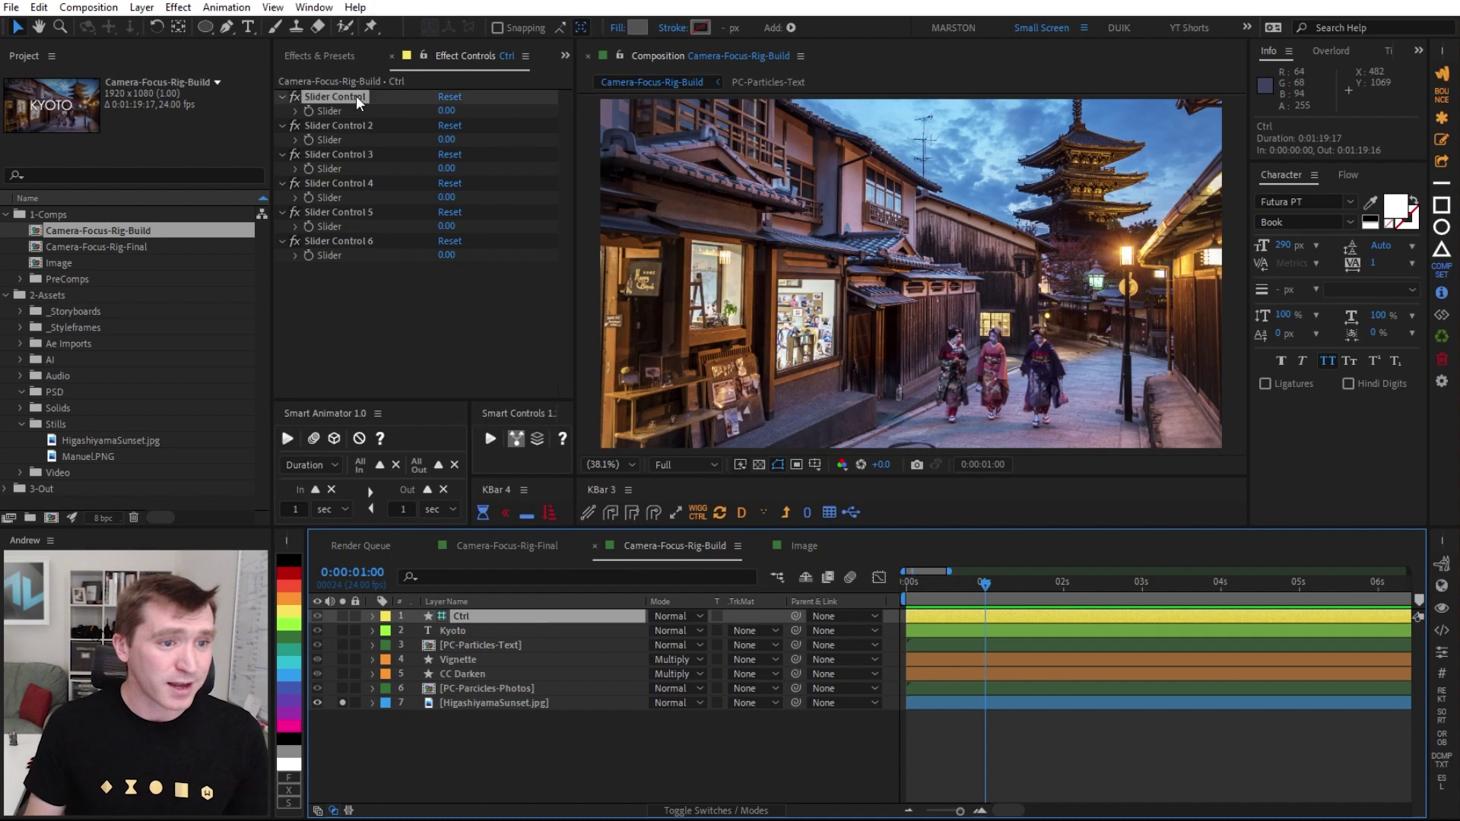
{"action": "key", "text": "Return"}
{"action": "type", "text": "Focus"}
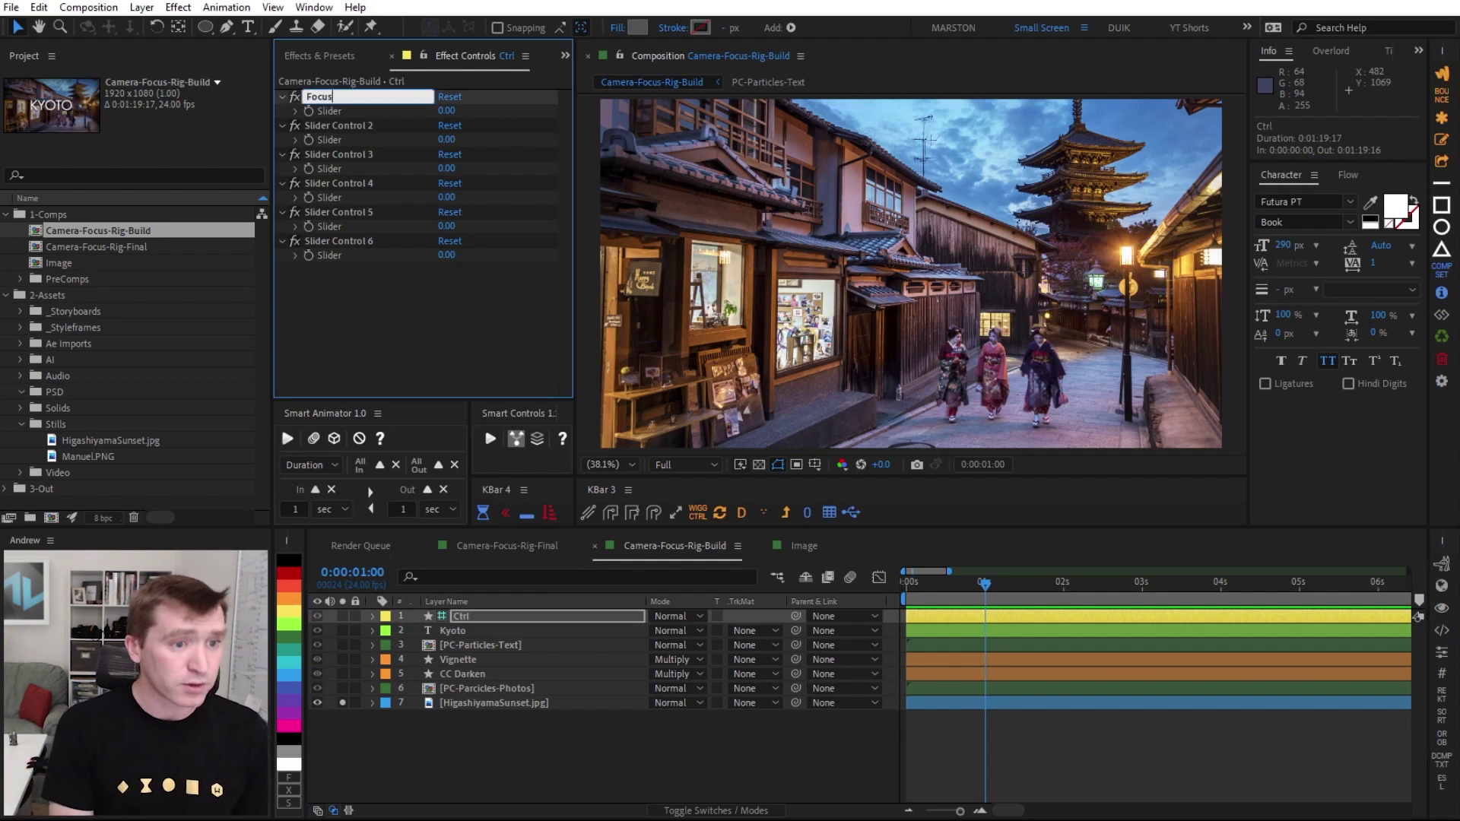
{"action": "left_click", "coordinate": [362, 124]}
{"action": "key", "text": "Return"}
{"action": "type", "text": "Image"}
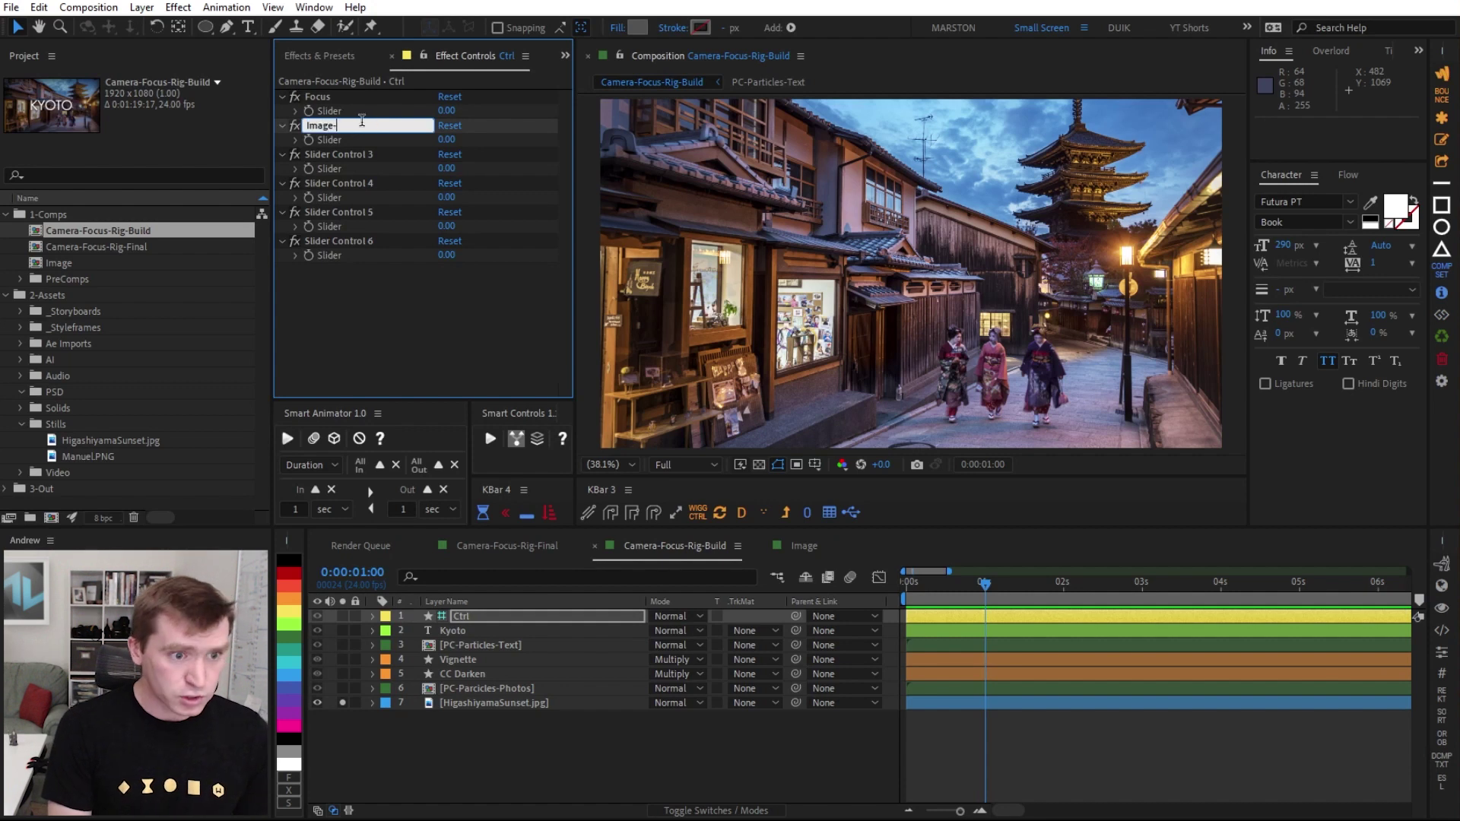
{"action": "type", "text": "-Max-Blur"}
{"action": "key", "text": "Return"}
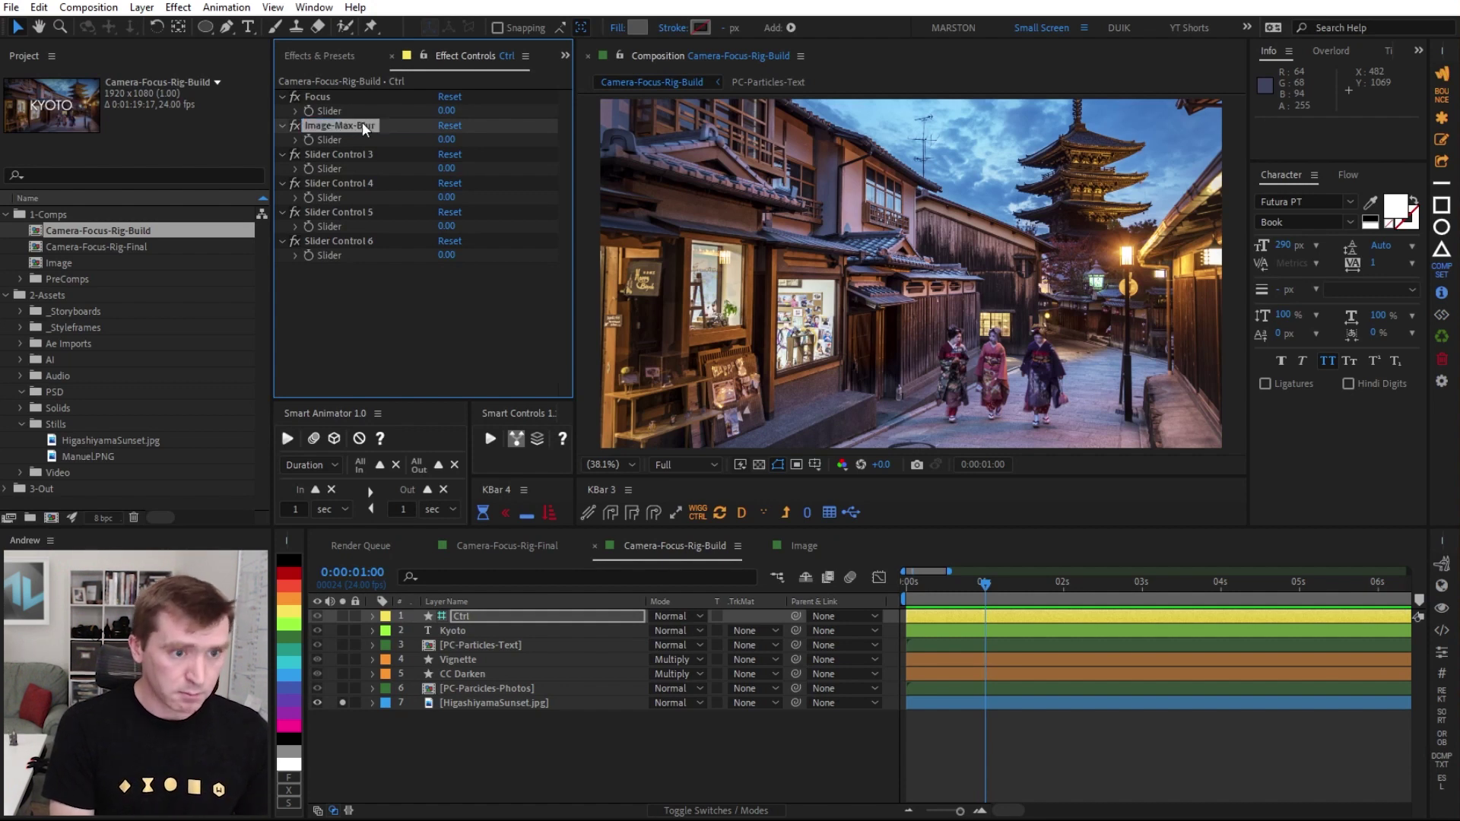
- Set Image-Max-Blur to 20 and turn on keyframing for Focus
{"action": "left_click", "coordinate": [446, 139]}
{"action": "type", "text": "2"}
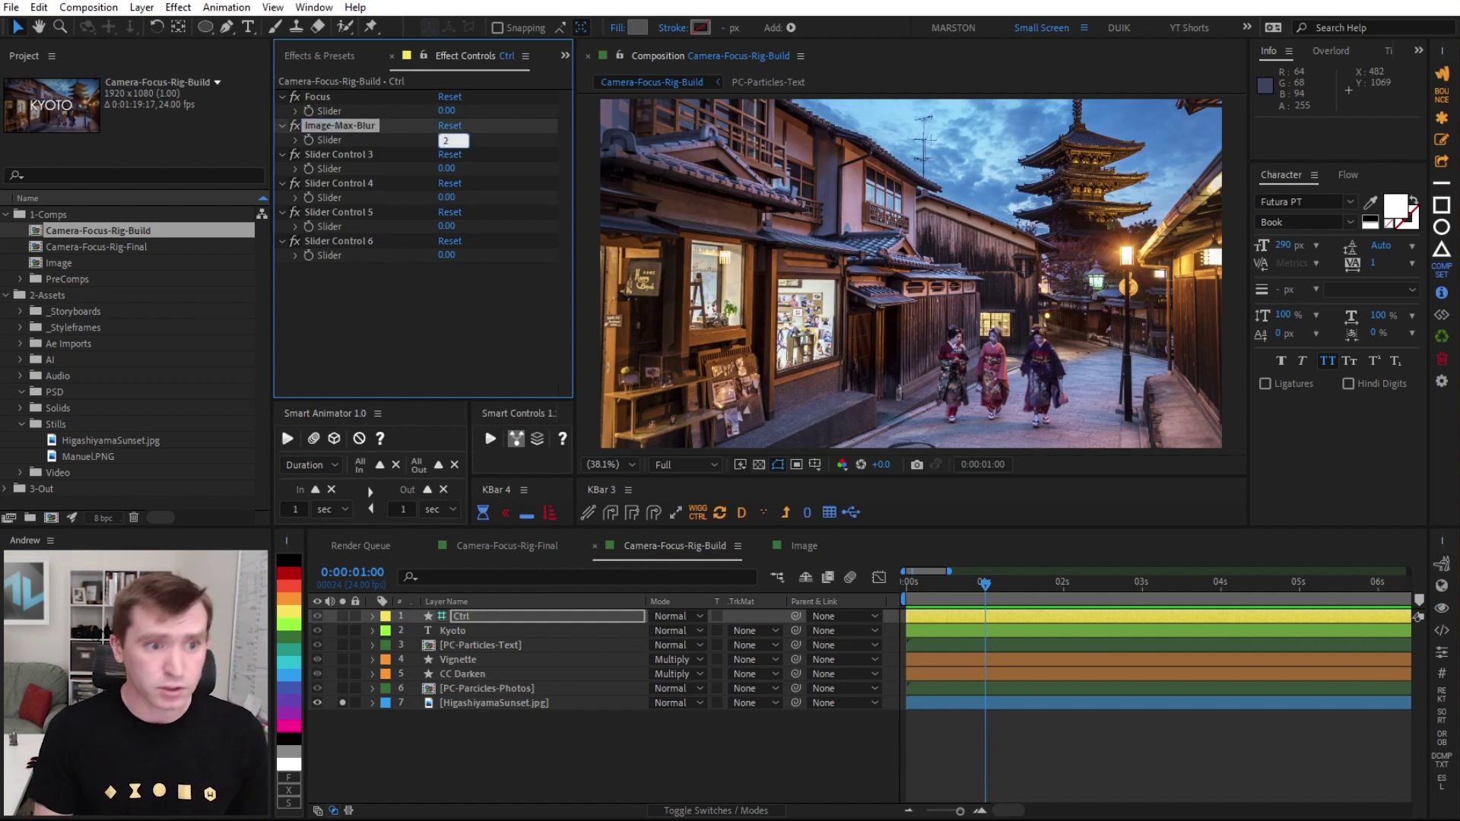
{"action": "type", "text": "0"}
{"action": "key", "text": "Return"}
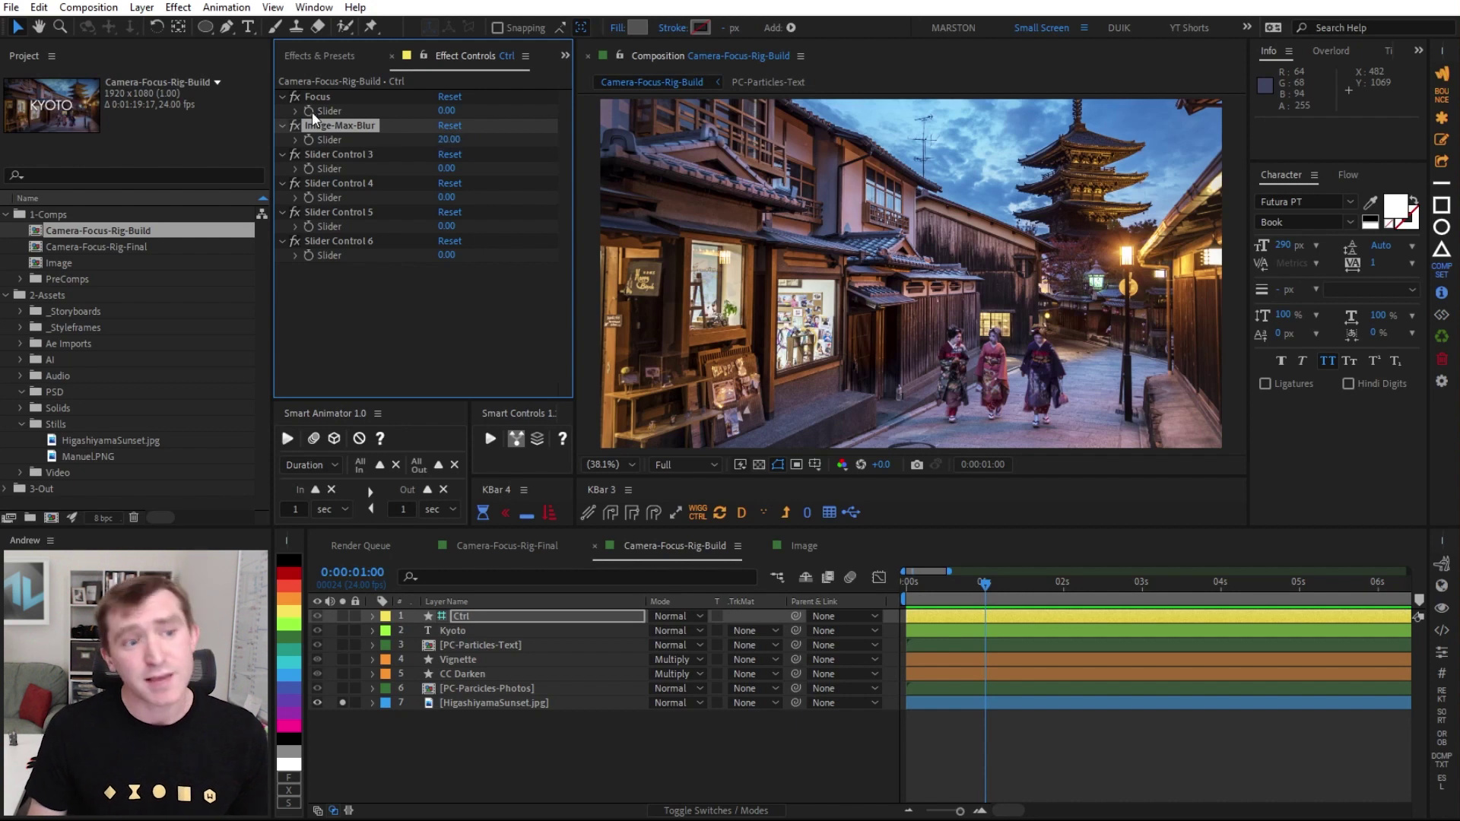
{"action": "left_click", "coordinate": [311, 111]}
- Add a Focus keyframe of 100 ten frames later at 0:00:01:10, then scrub back to check
{"action": "left_click", "coordinate": [966, 619]}
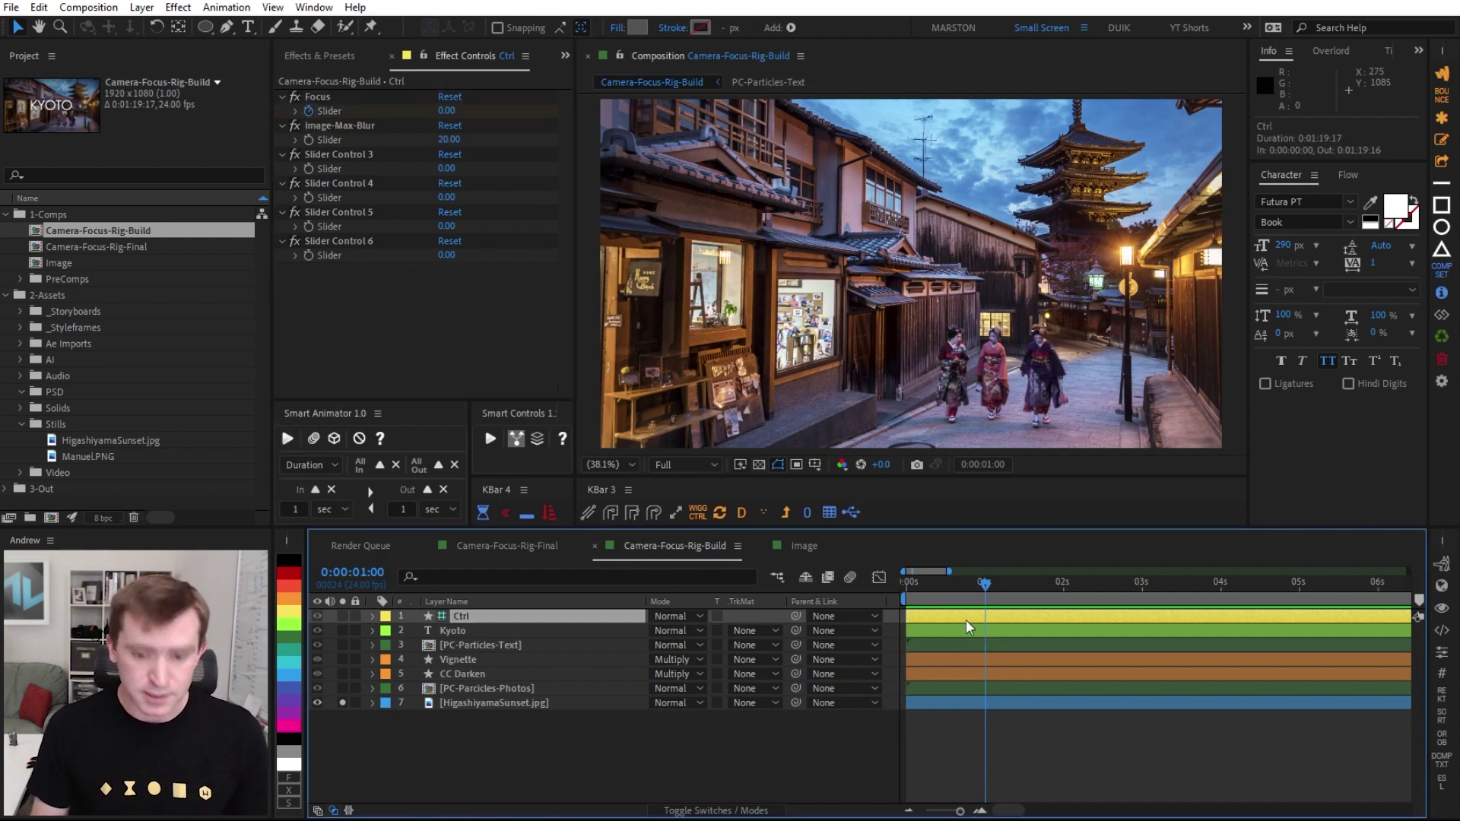
{"action": "key", "text": "u"}
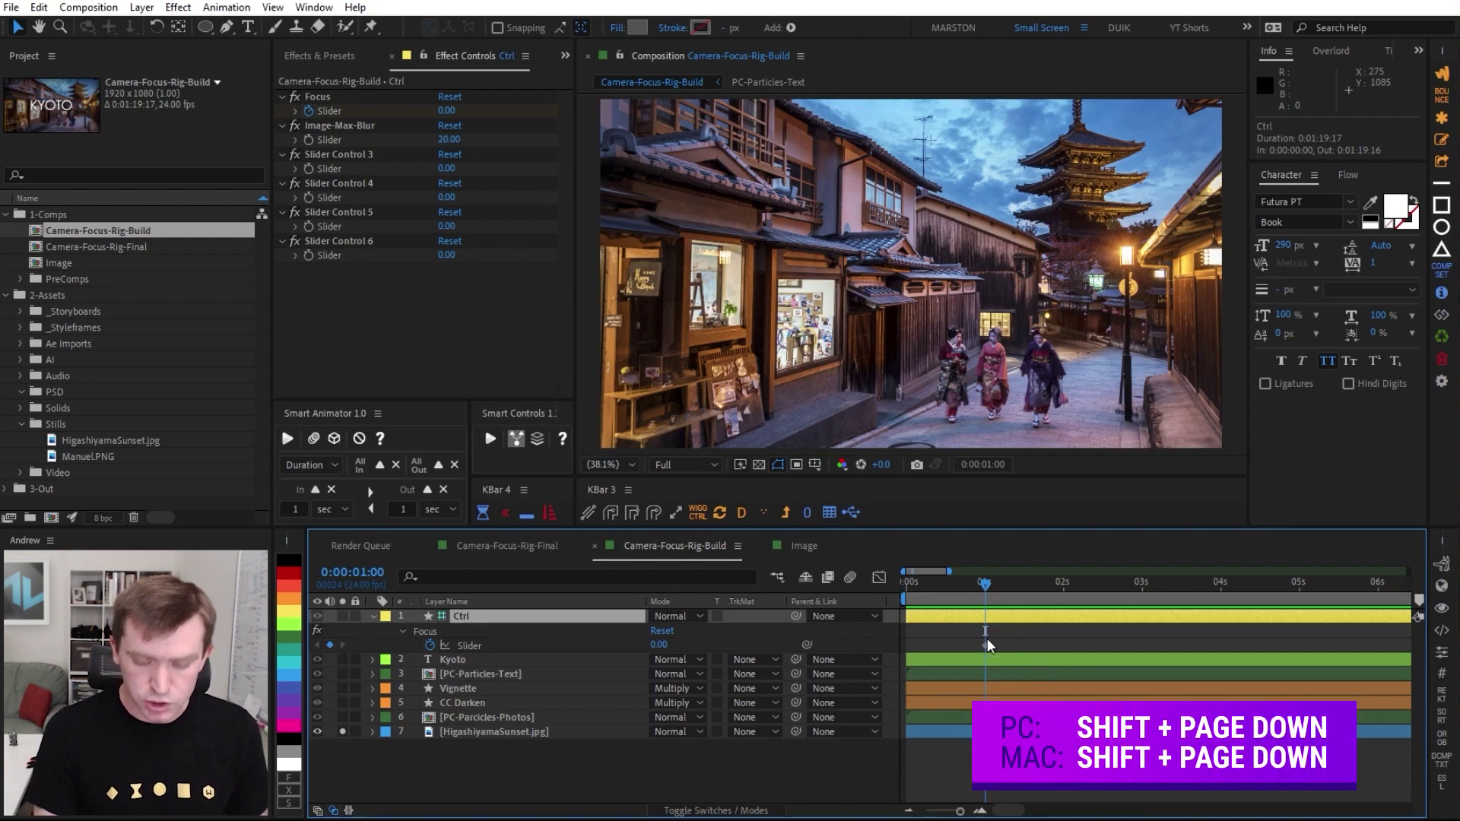
{"action": "key", "text": "shift+Page_Down"}
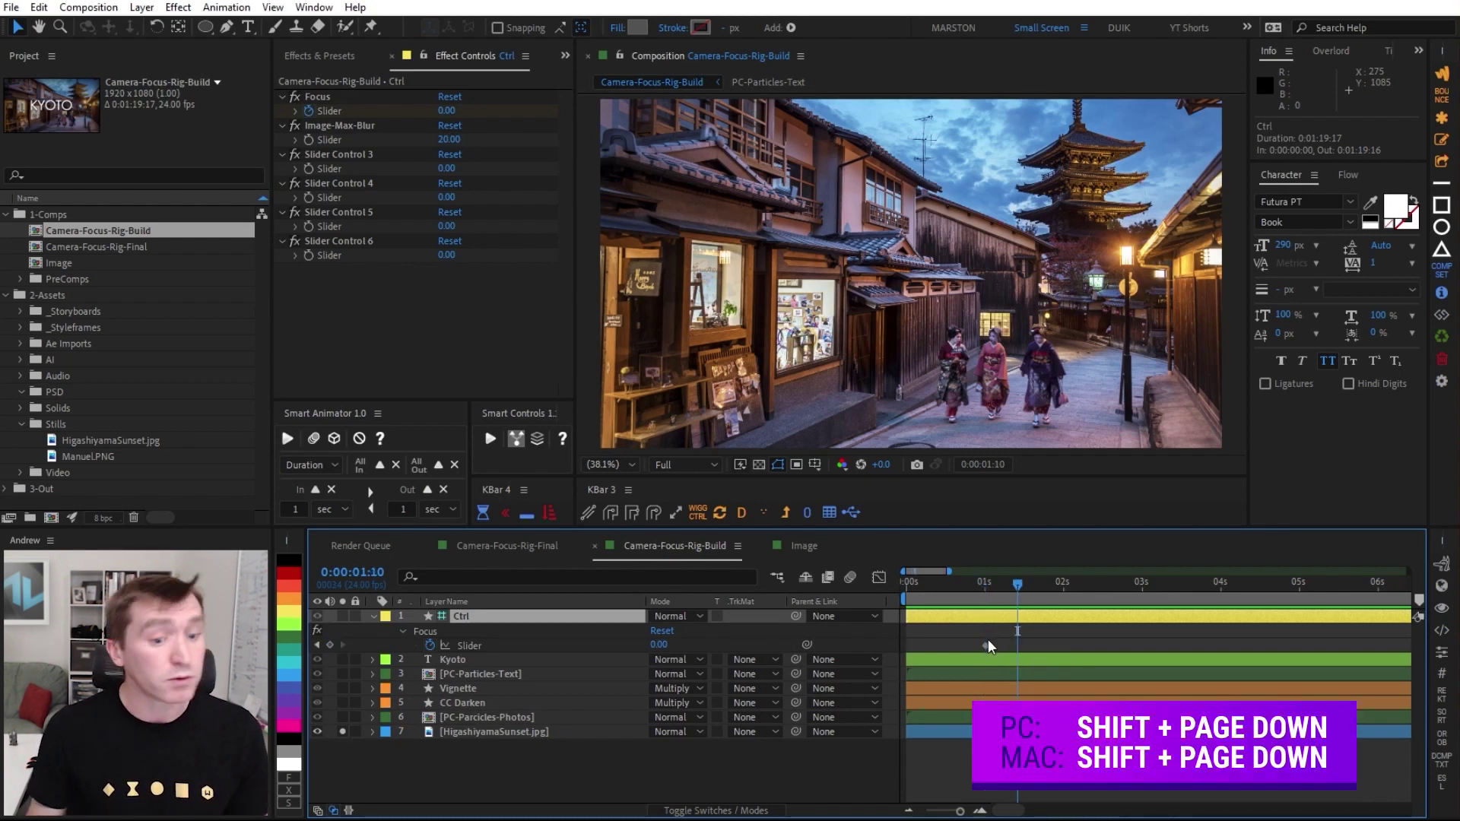
{"action": "left_click", "coordinate": [659, 645]}
{"action": "type", "text": "100"}
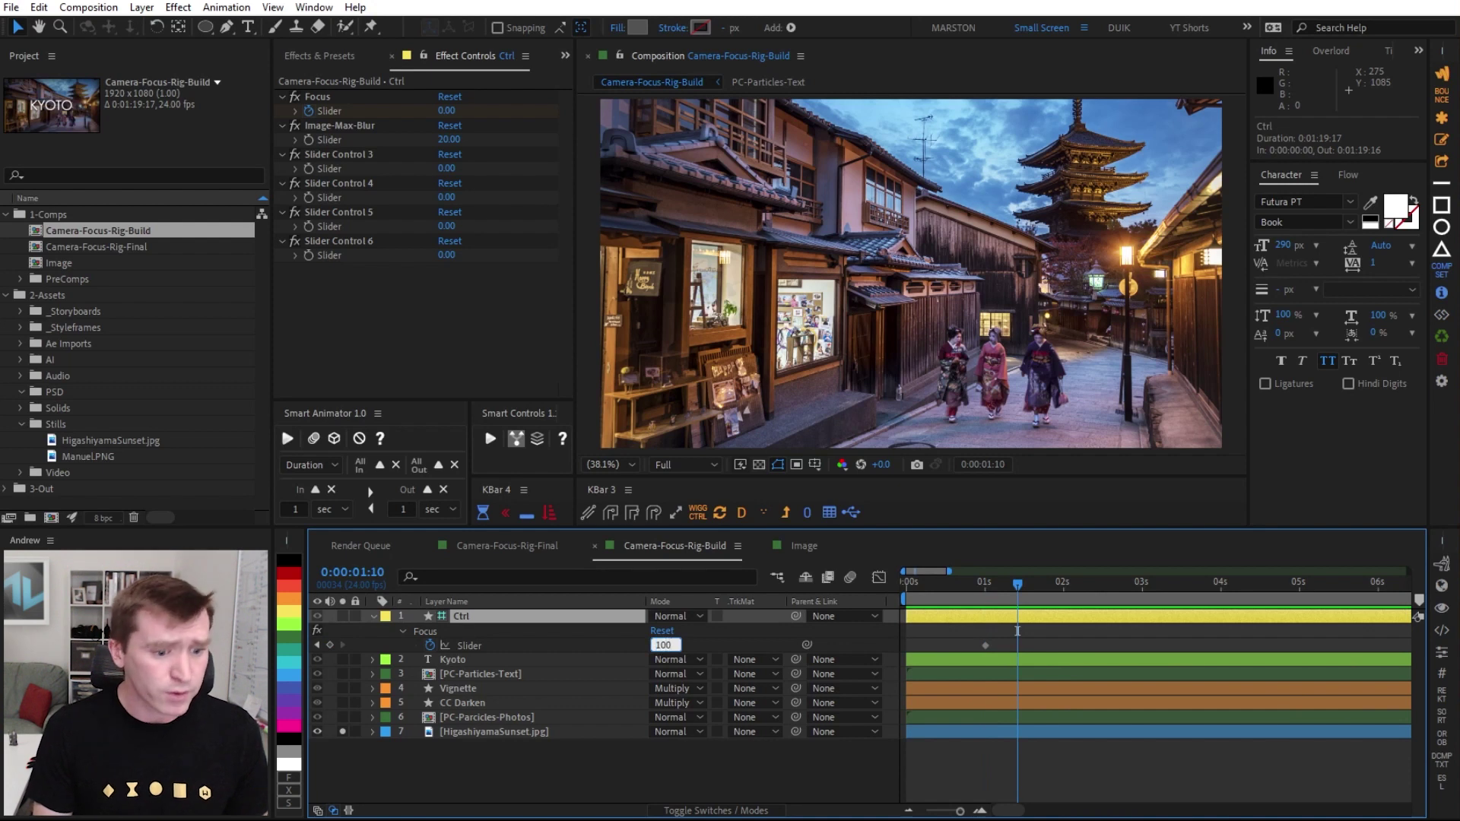
{"action": "key", "text": "Return"}
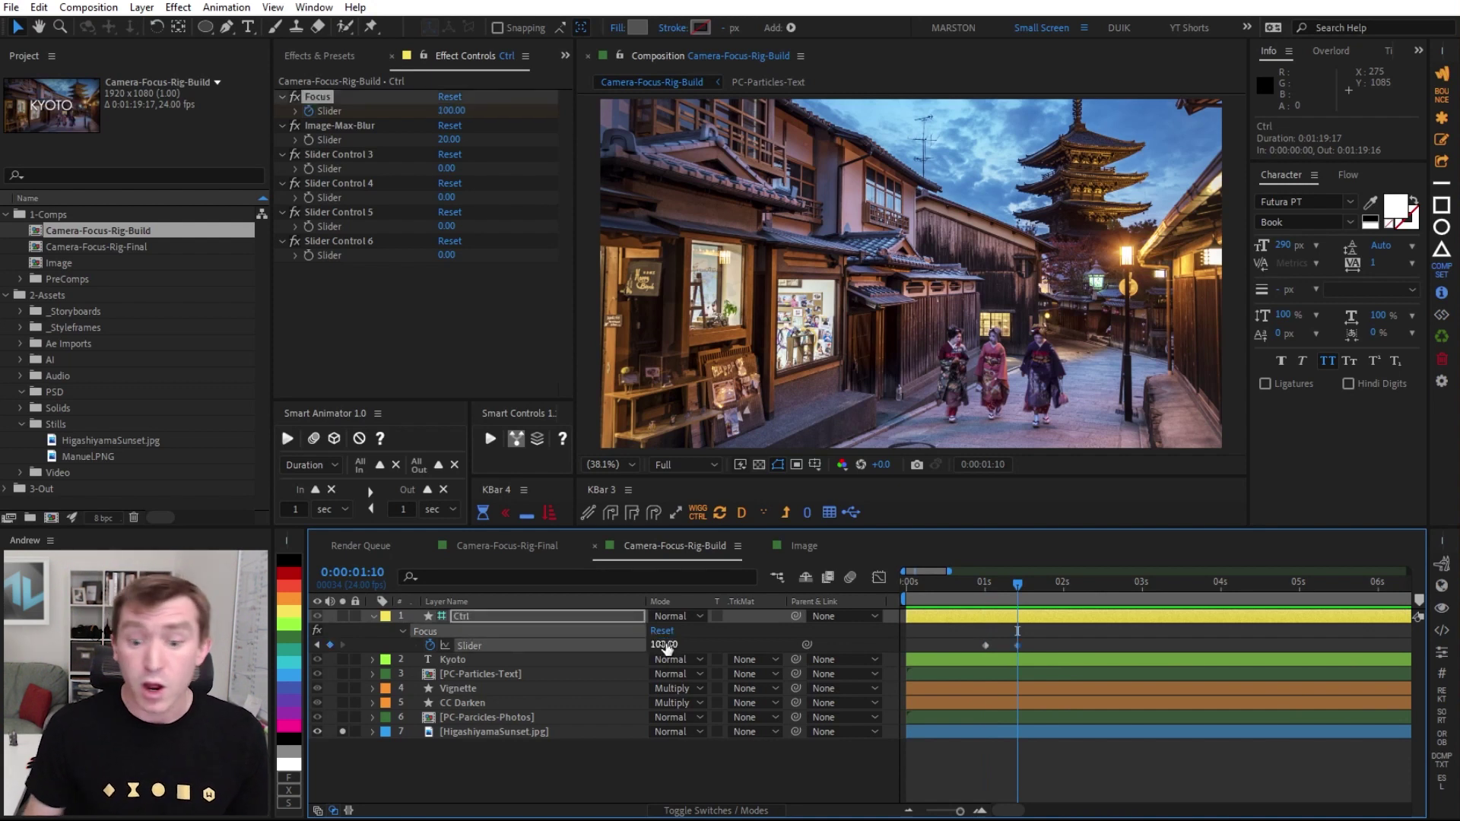
{"action": "mouse_move", "coordinate": [1022, 581]}
{"action": "left_mouse_down"}
{"action": "mouse_move", "coordinate": [985, 590]}
{"action": "mouse_move", "coordinate": [1006, 594]}
{"action": "left_mouse_up"}
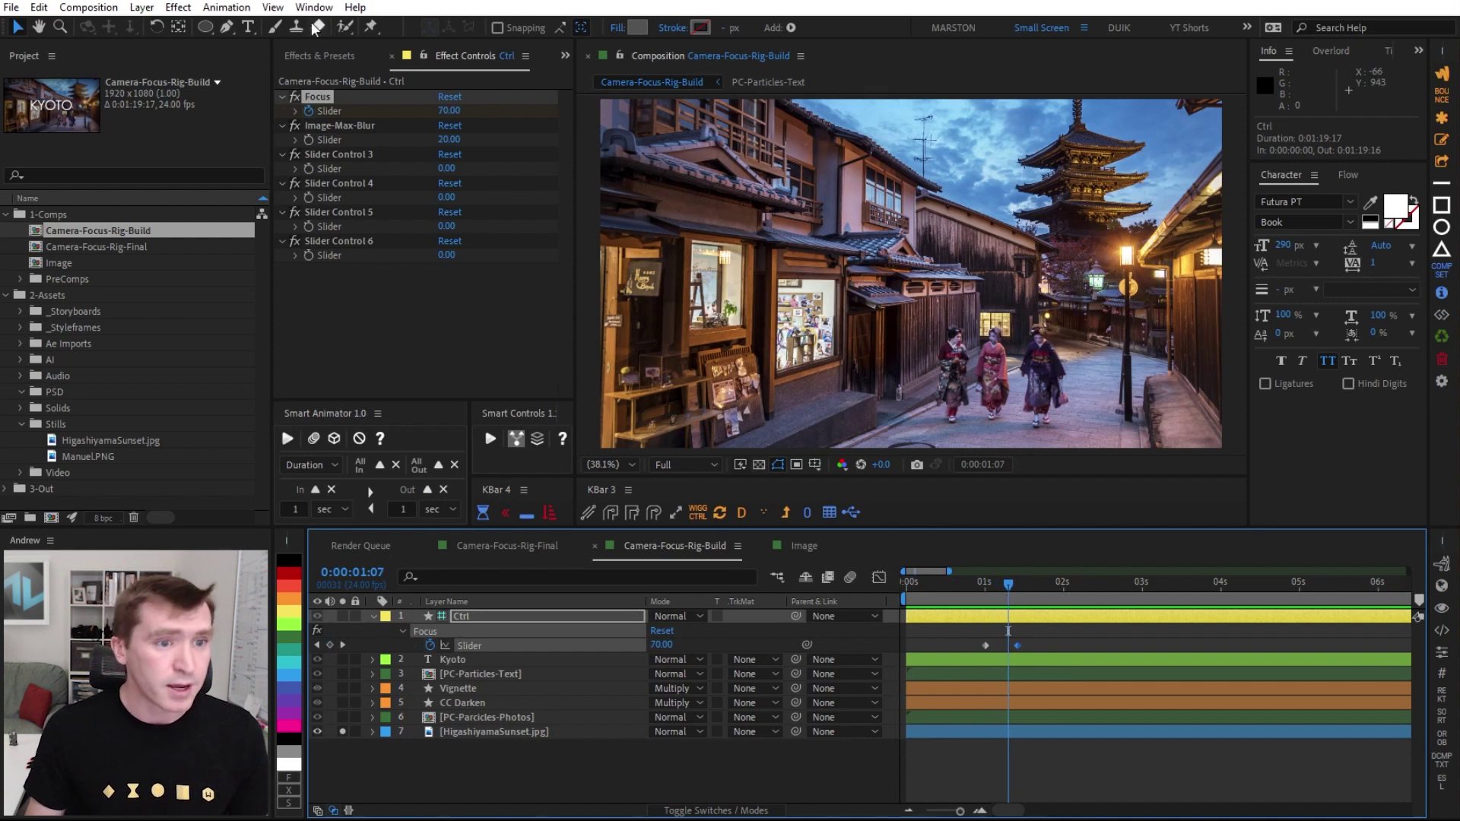
{"action": "left_click", "coordinate": [423, 56]}
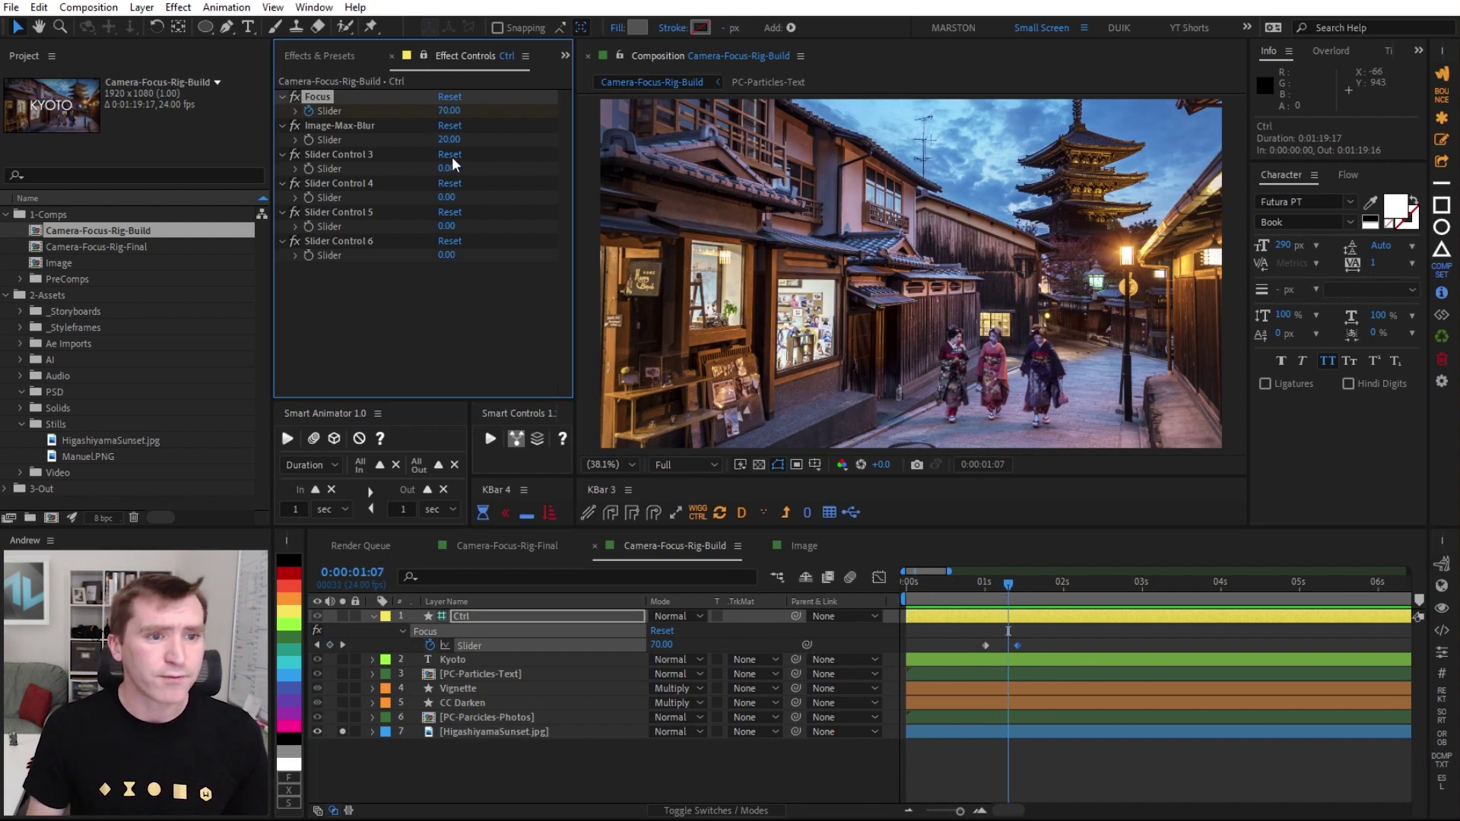
{"action": "left_click", "coordinate": [490, 733]}
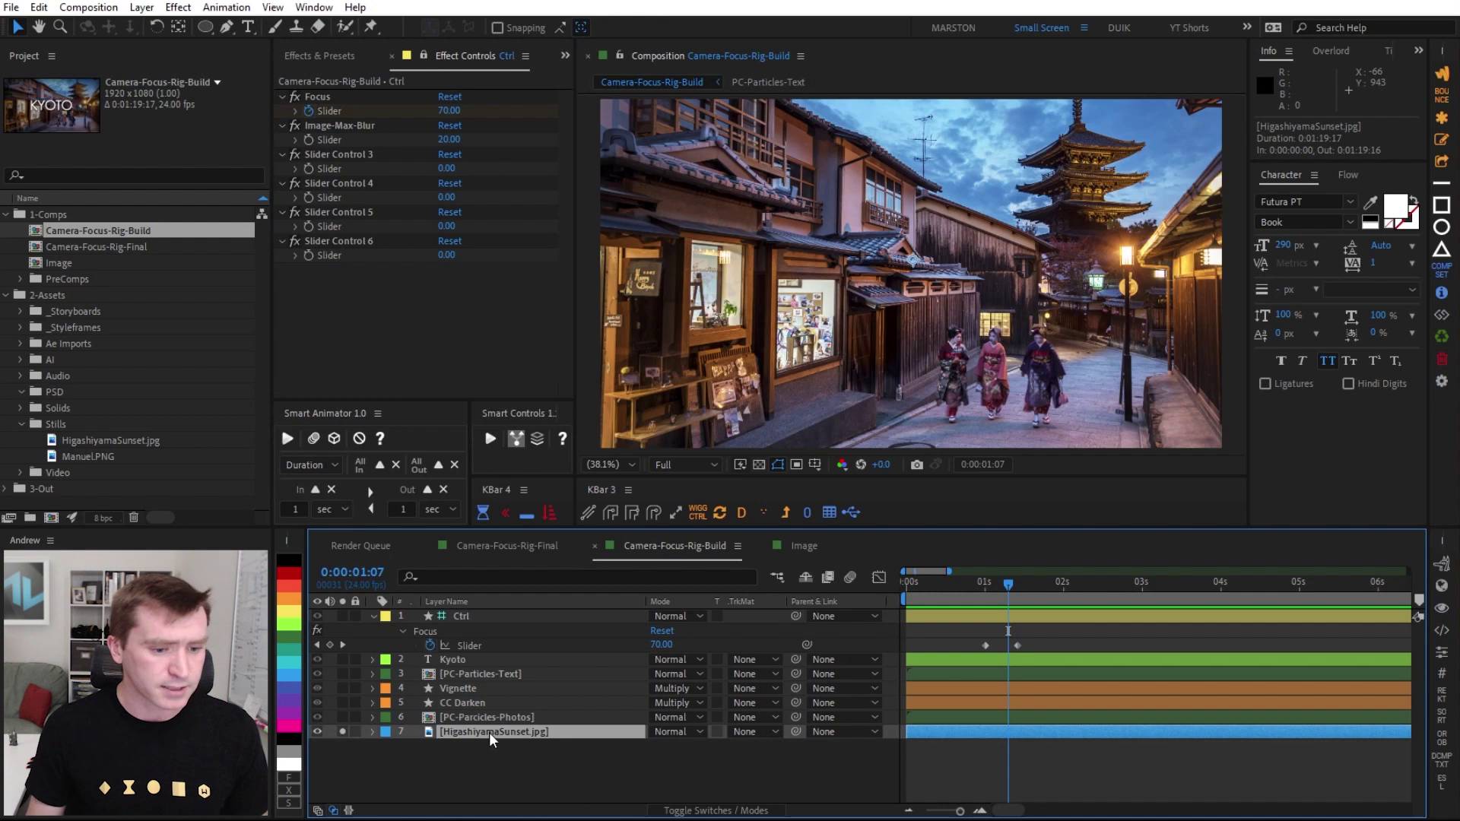
- Add a Blur Radius expression linking src to Focus and maxBlur to Image-Max-Blur
{"action": "key", "text": "e"}
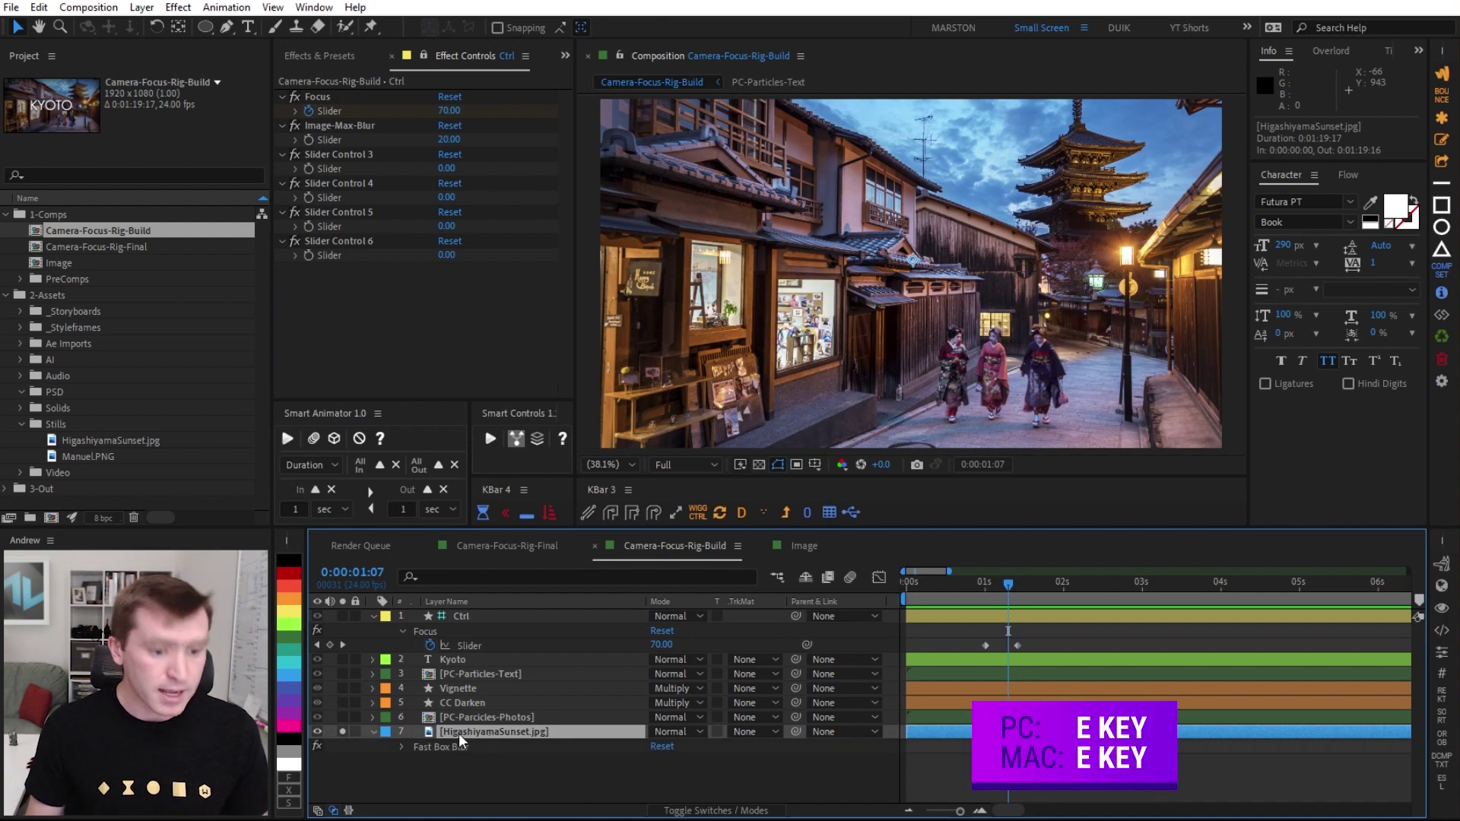
{"action": "left_click", "coordinate": [402, 747]}
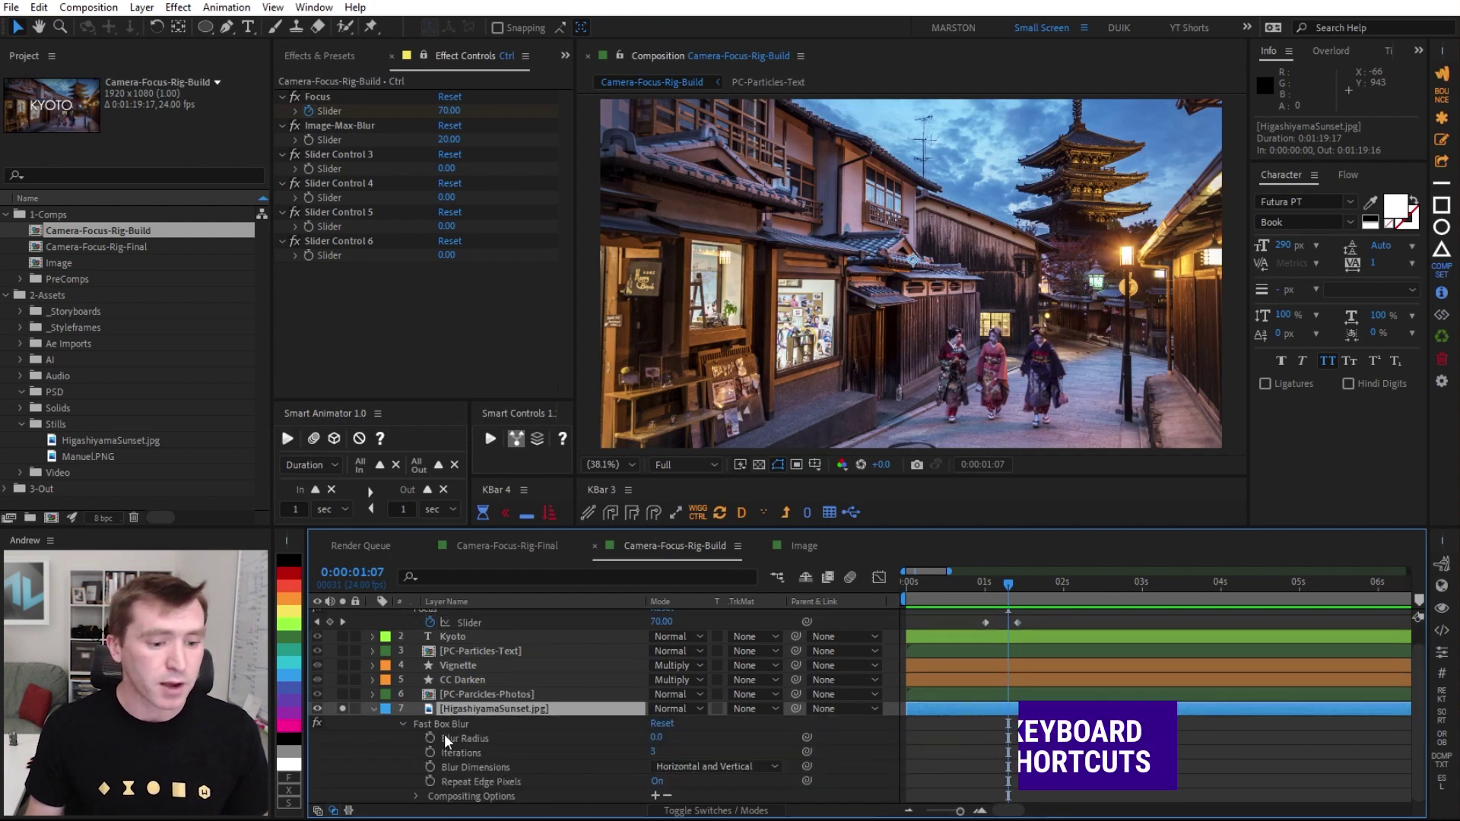
{"action": "left_click", "coordinate": [430, 738], "text": "alt"}
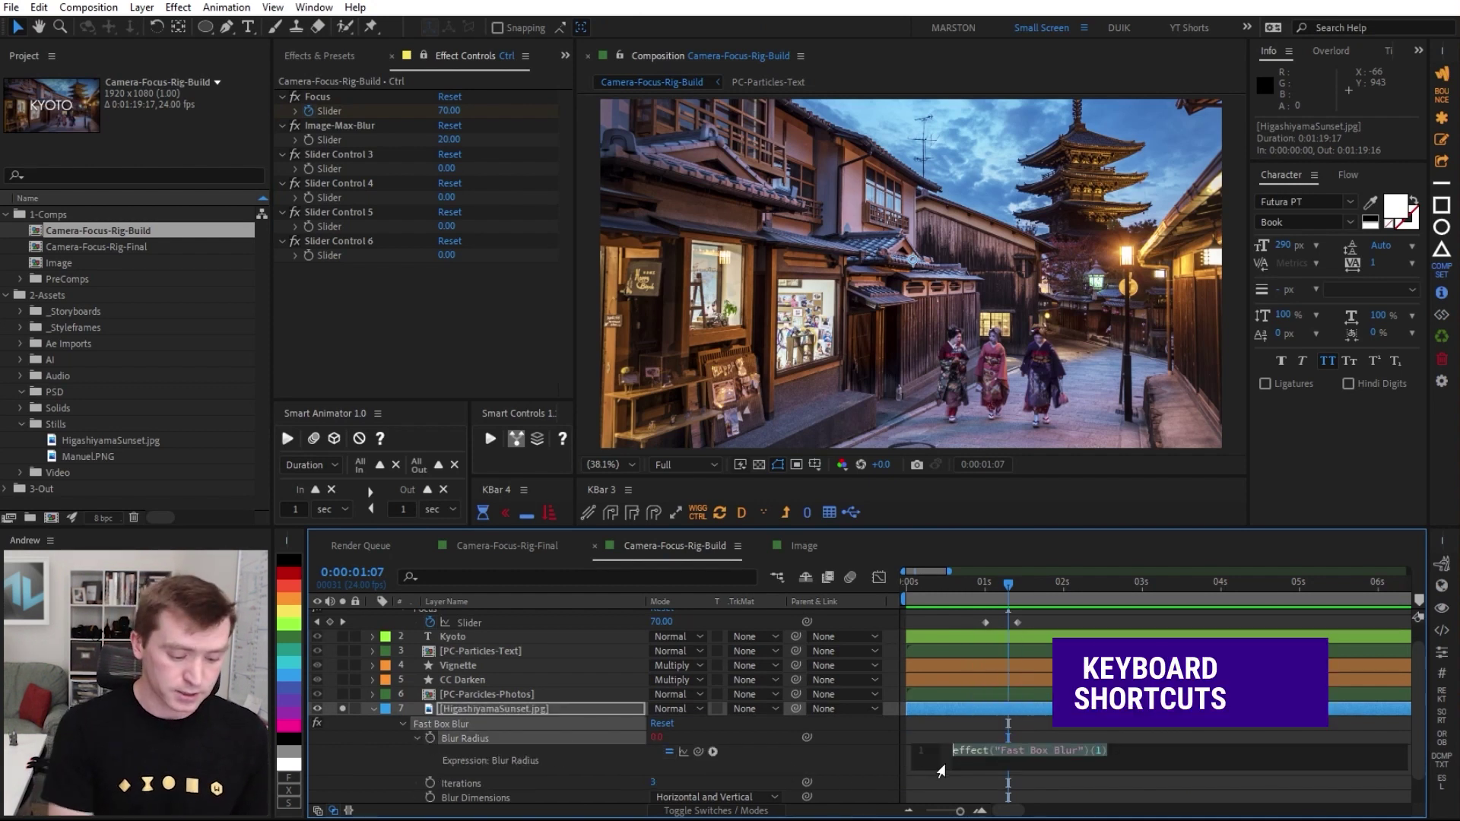
{"action": "type", "text": "src"}
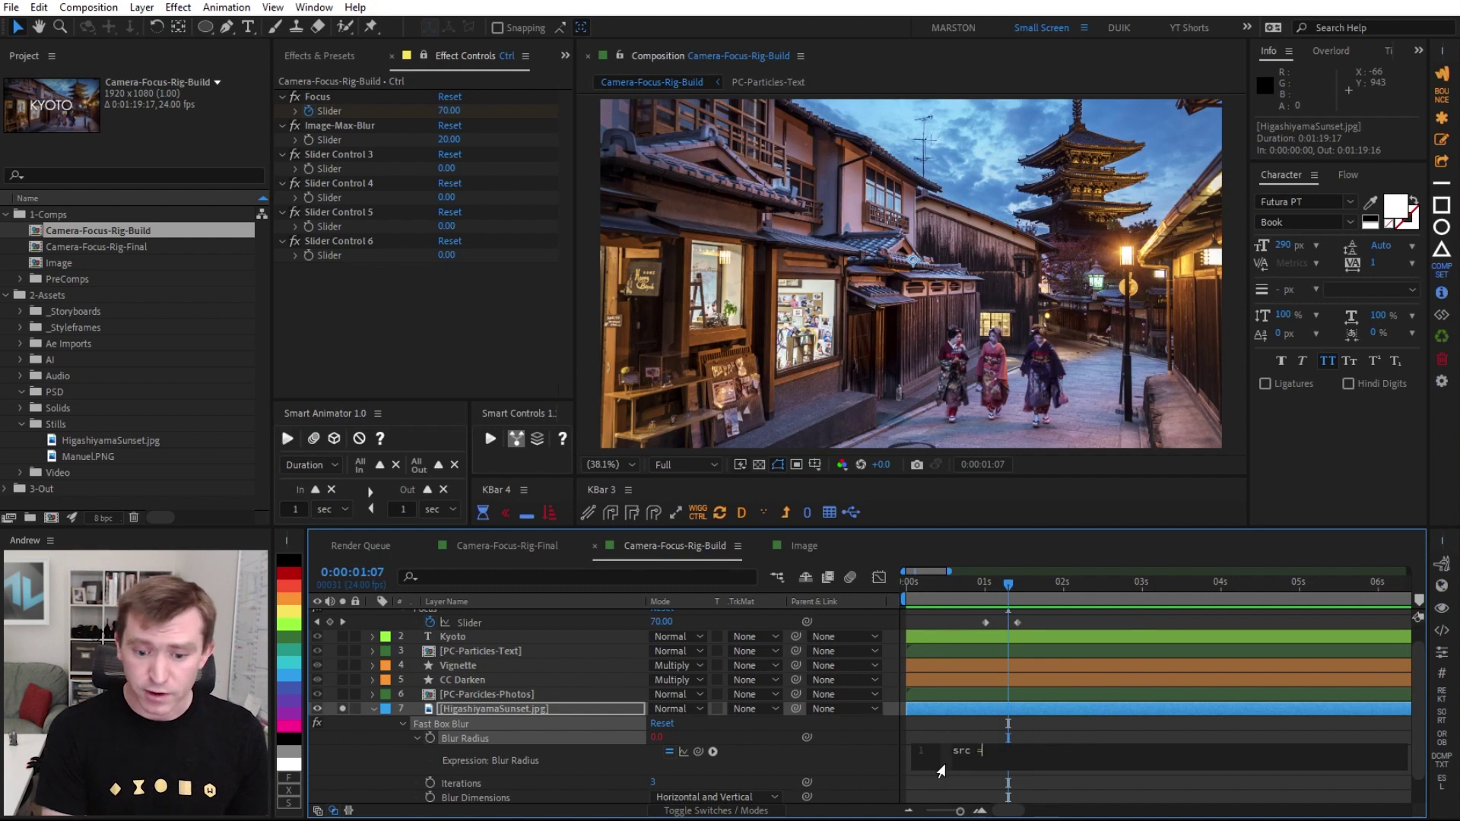
{"action": "type", "text": " ="}
{"action": "left_click_drag", "start_coordinate": [713, 752], "coordinate": [341, 112]}
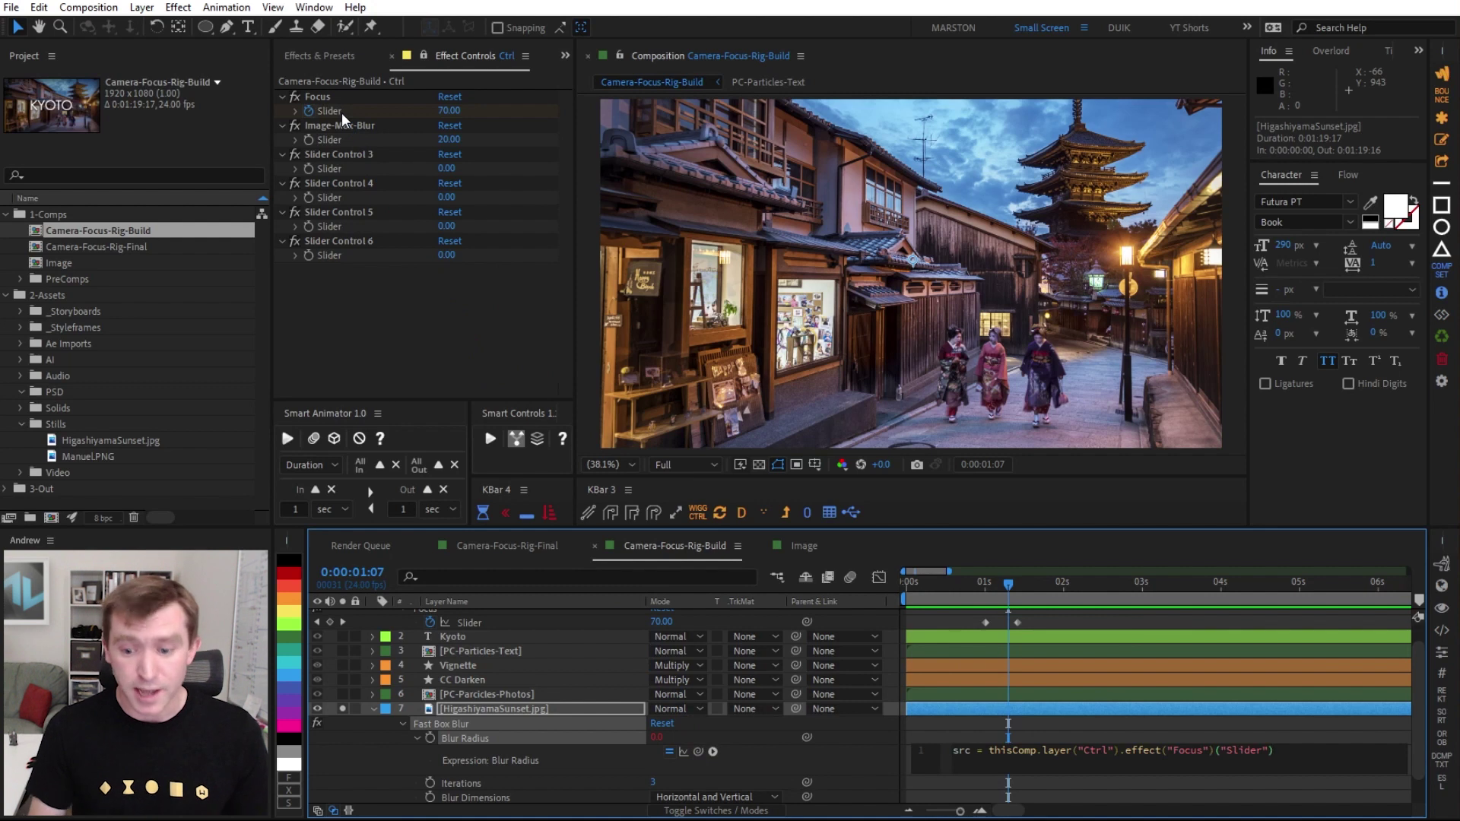
{"action": "key", "text": "Return"}
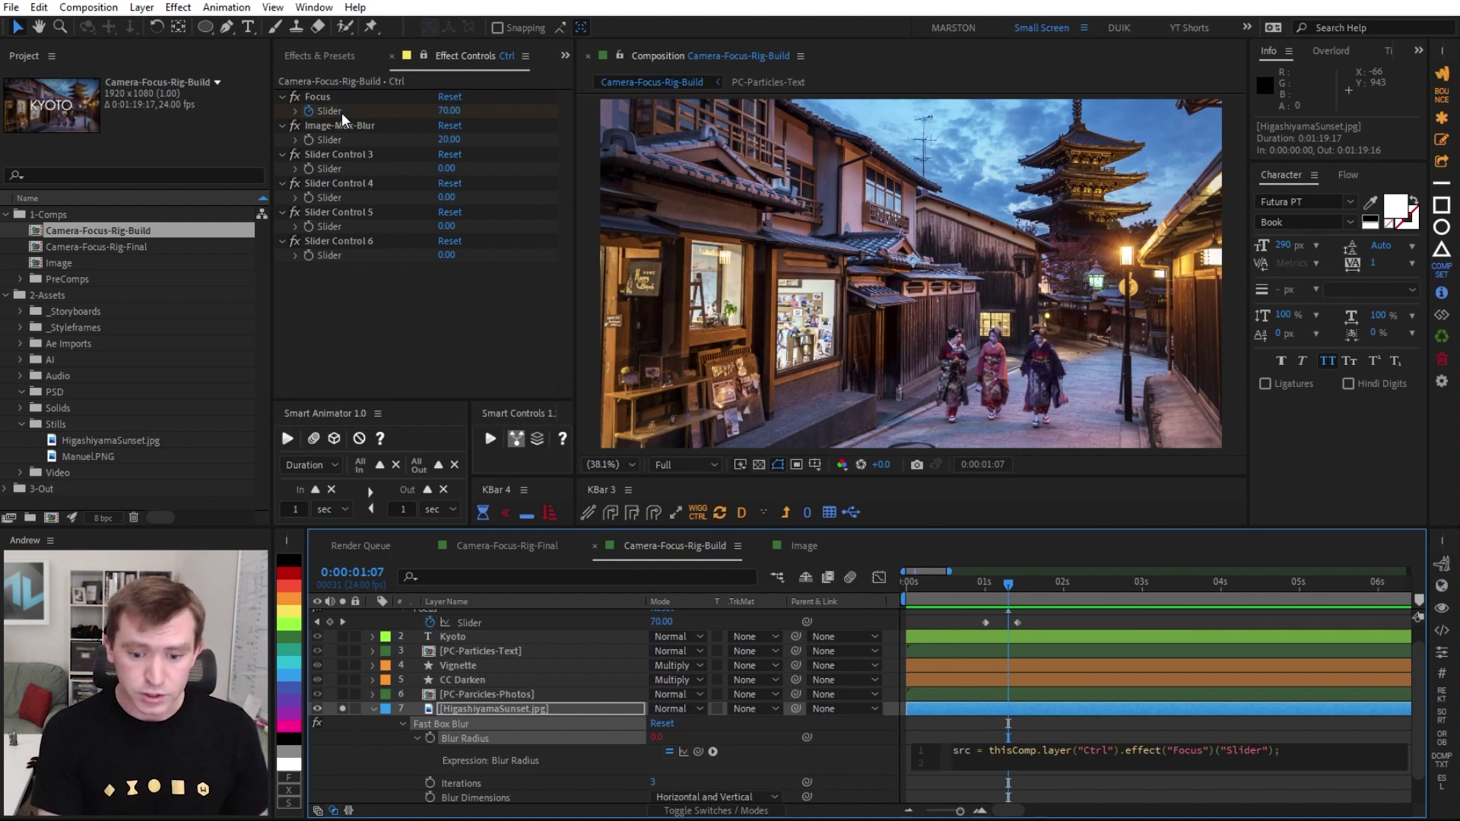
{"action": "type", "text": "maxBlur ="}
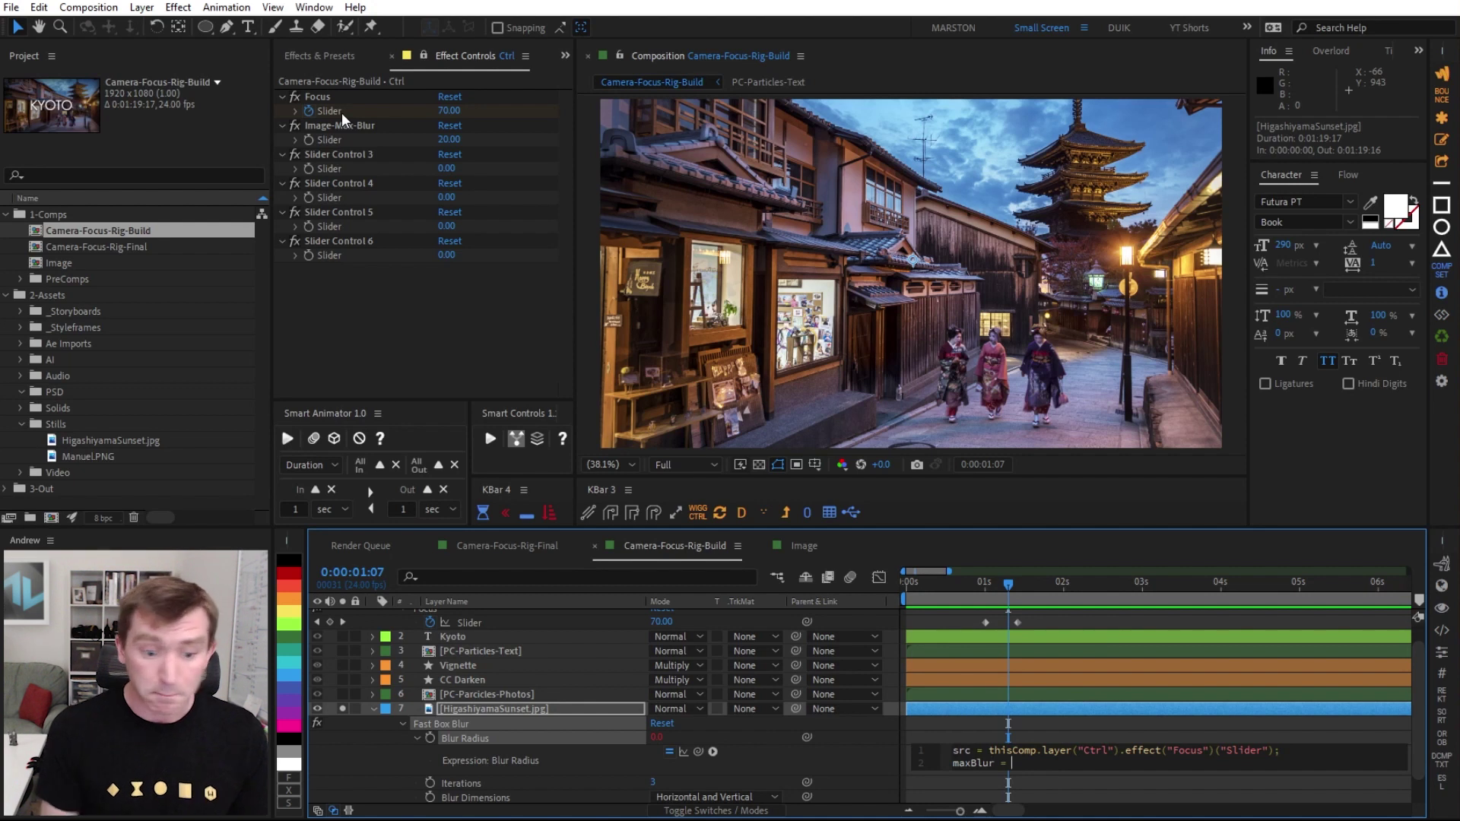
{"action": "left_click_drag", "start_coordinate": [698, 750], "coordinate": [330, 137]}
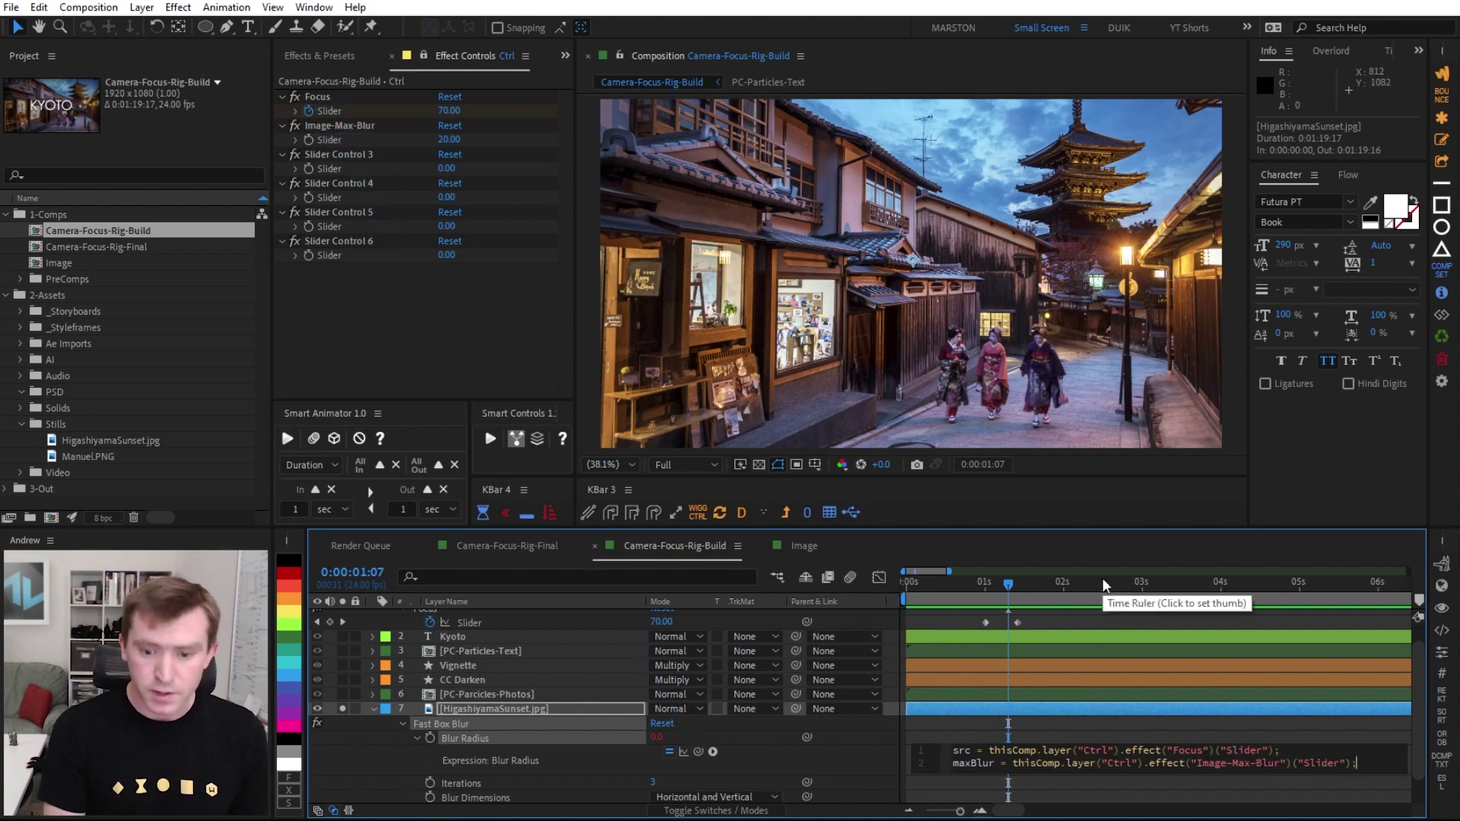
- Finish the expression with linear(src, 0, 100, 0, maxBlur) and apply it
{"action": "left_click_drag", "start_coordinate": [956, 776], "coordinate": [958, 798]}
{"action": "key", "text": "Return"}
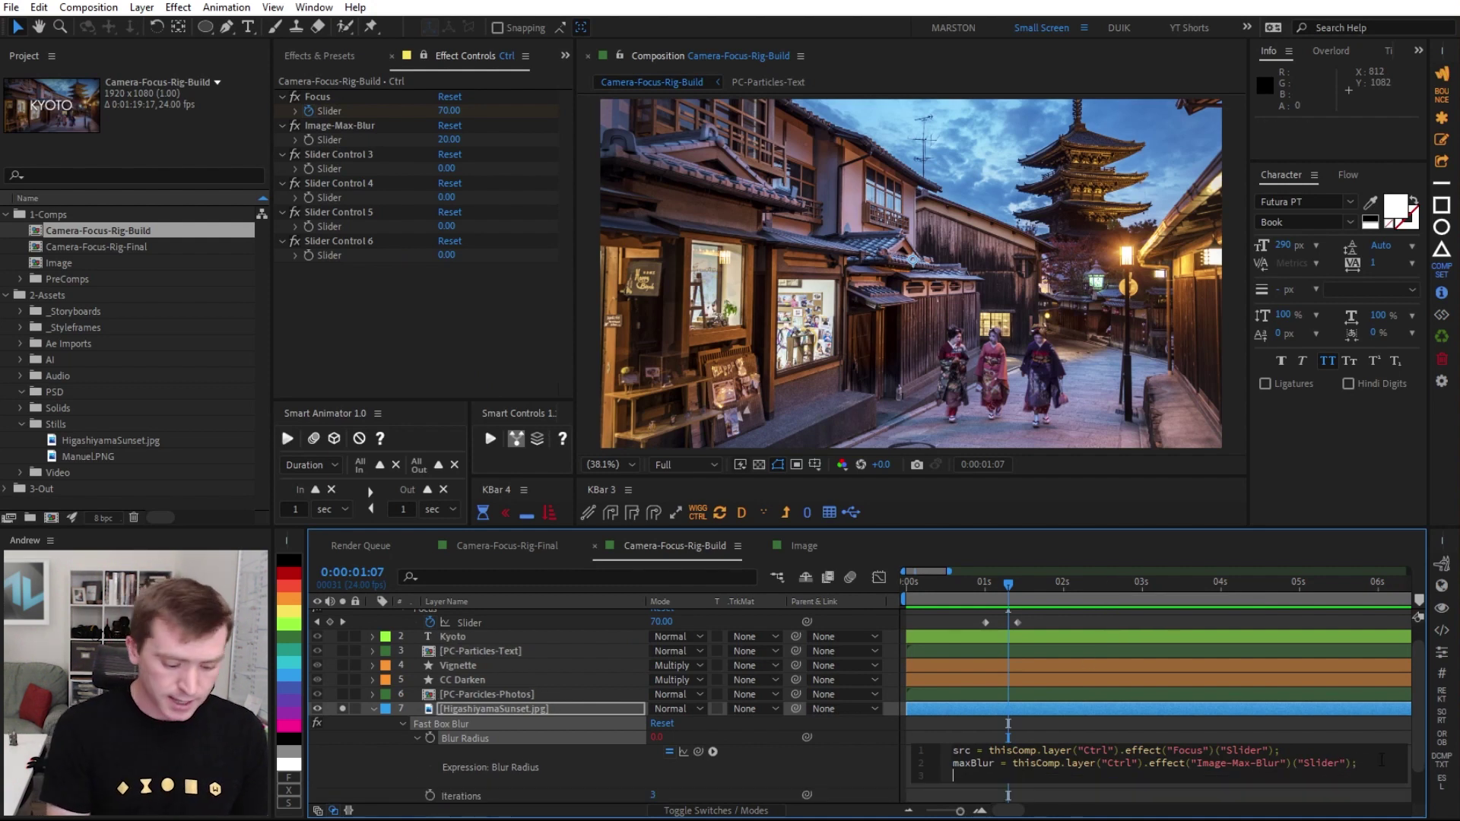
{"action": "type", "text": "linear"}
{"action": "key", "text": "Return"}
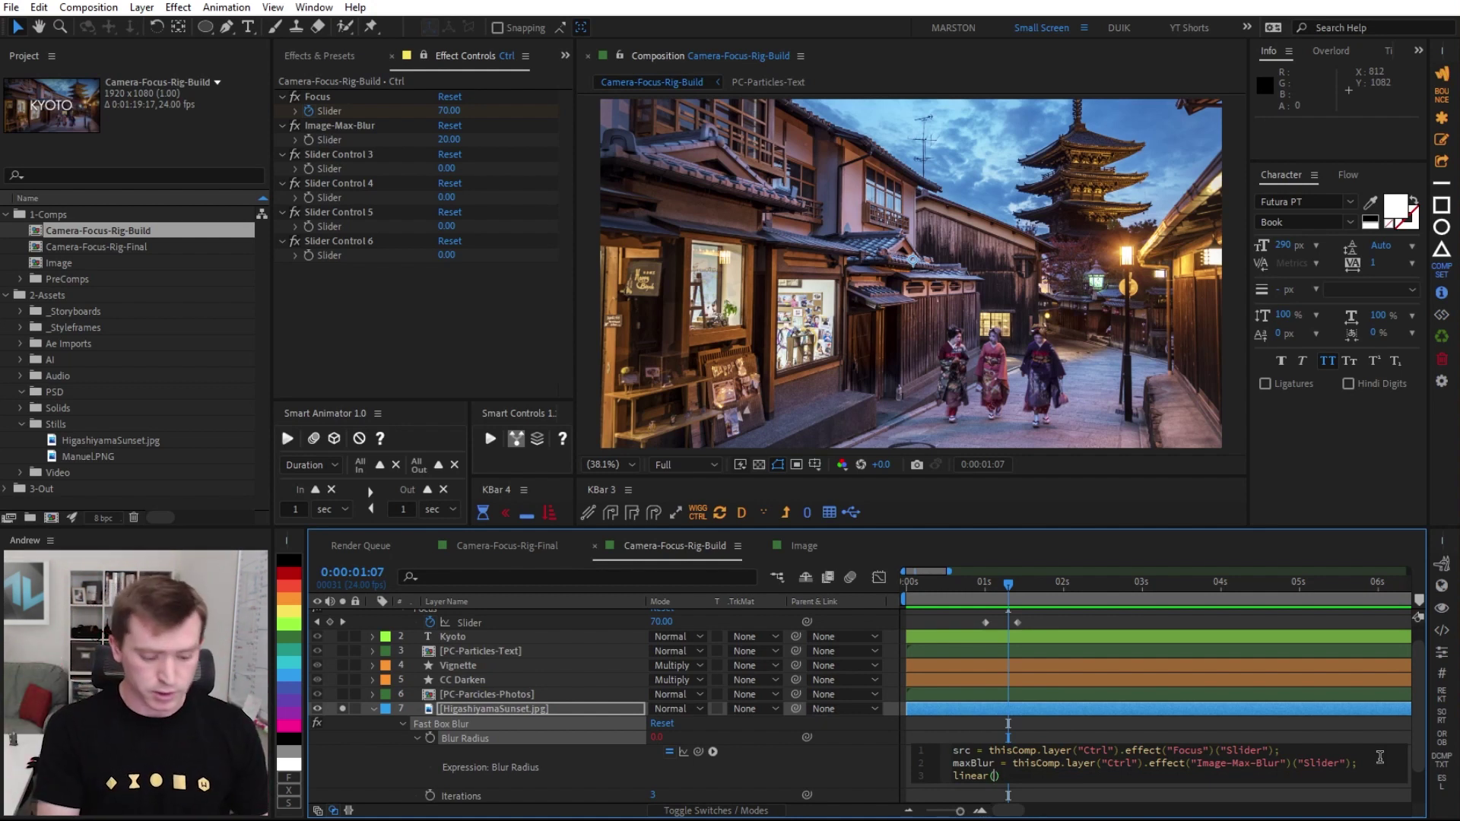
{"action": "type", "text": "src"}
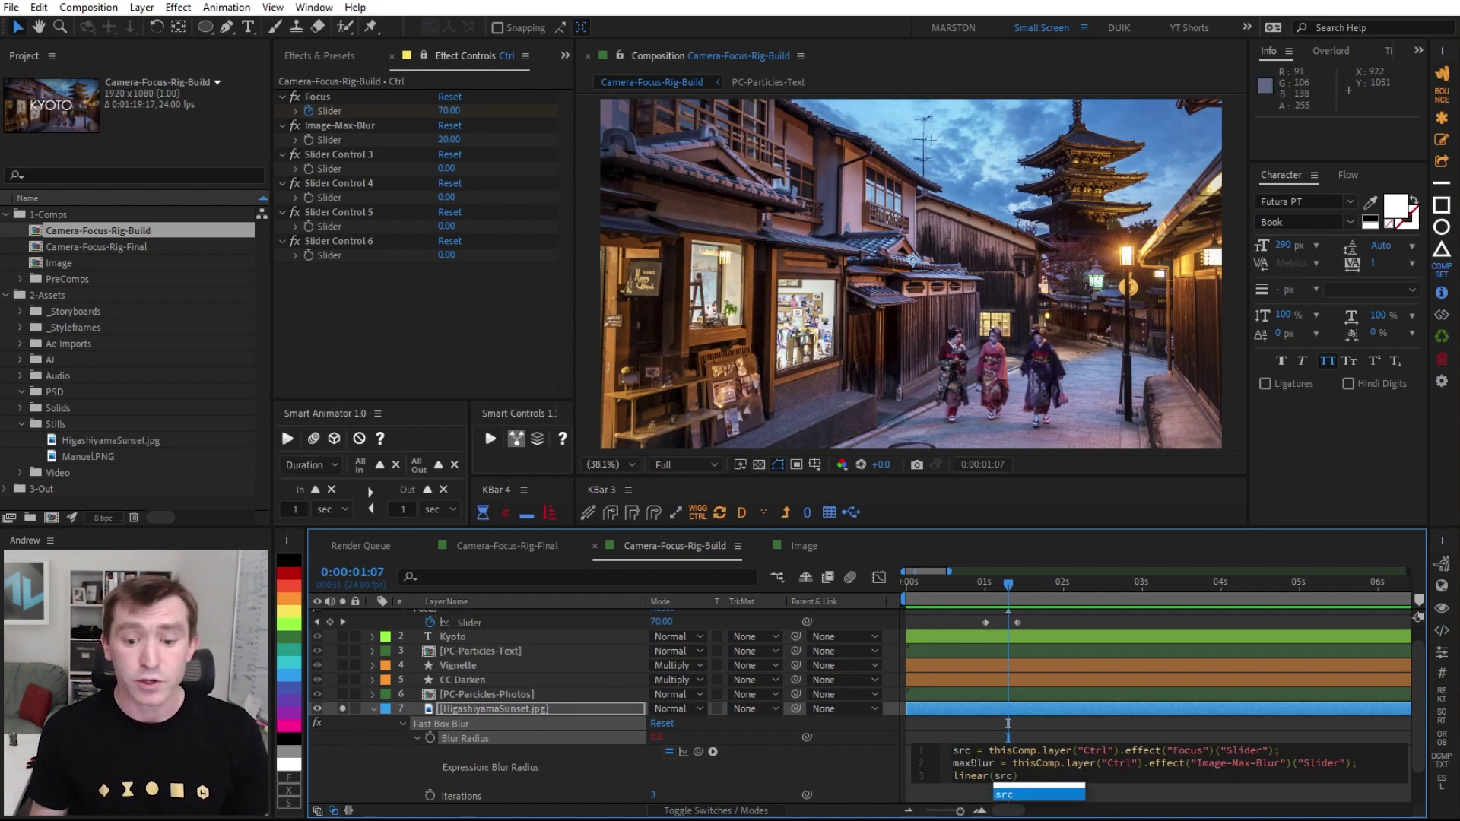
{"action": "type", "text": ", 0,"}
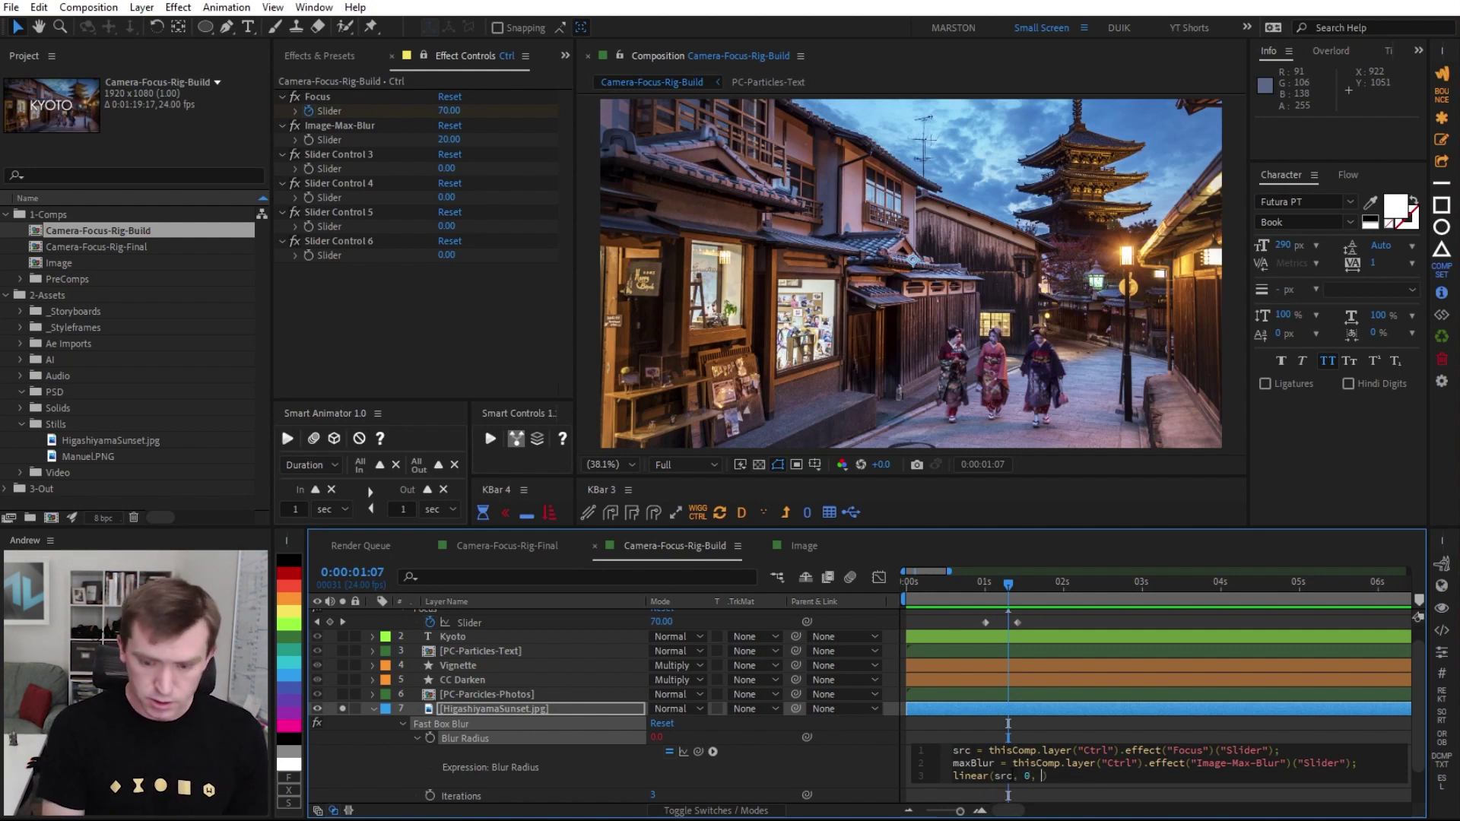
{"action": "type", "text": " 100, "}
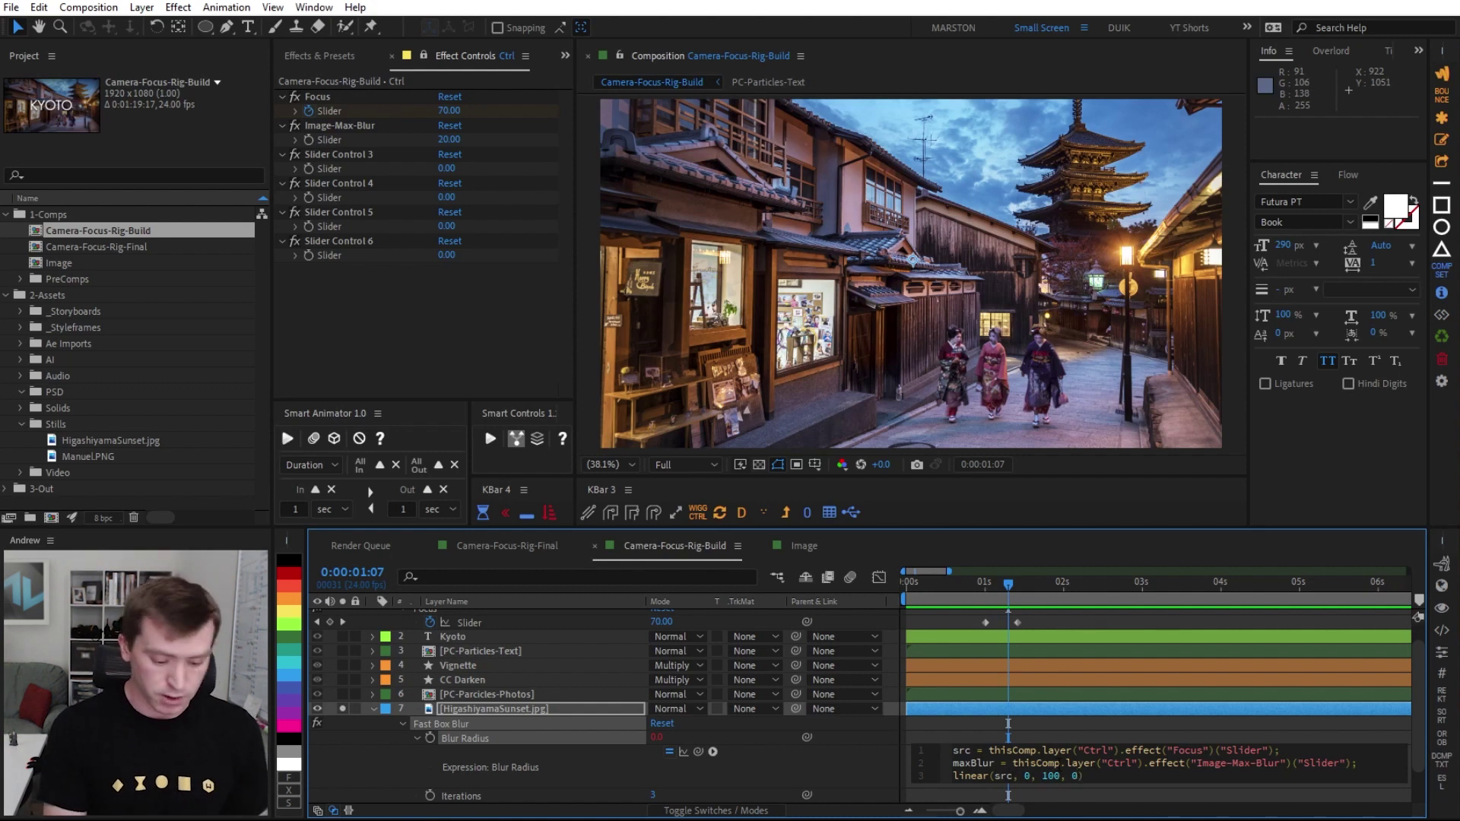
{"action": "type", "text": "0, maxBlur"}
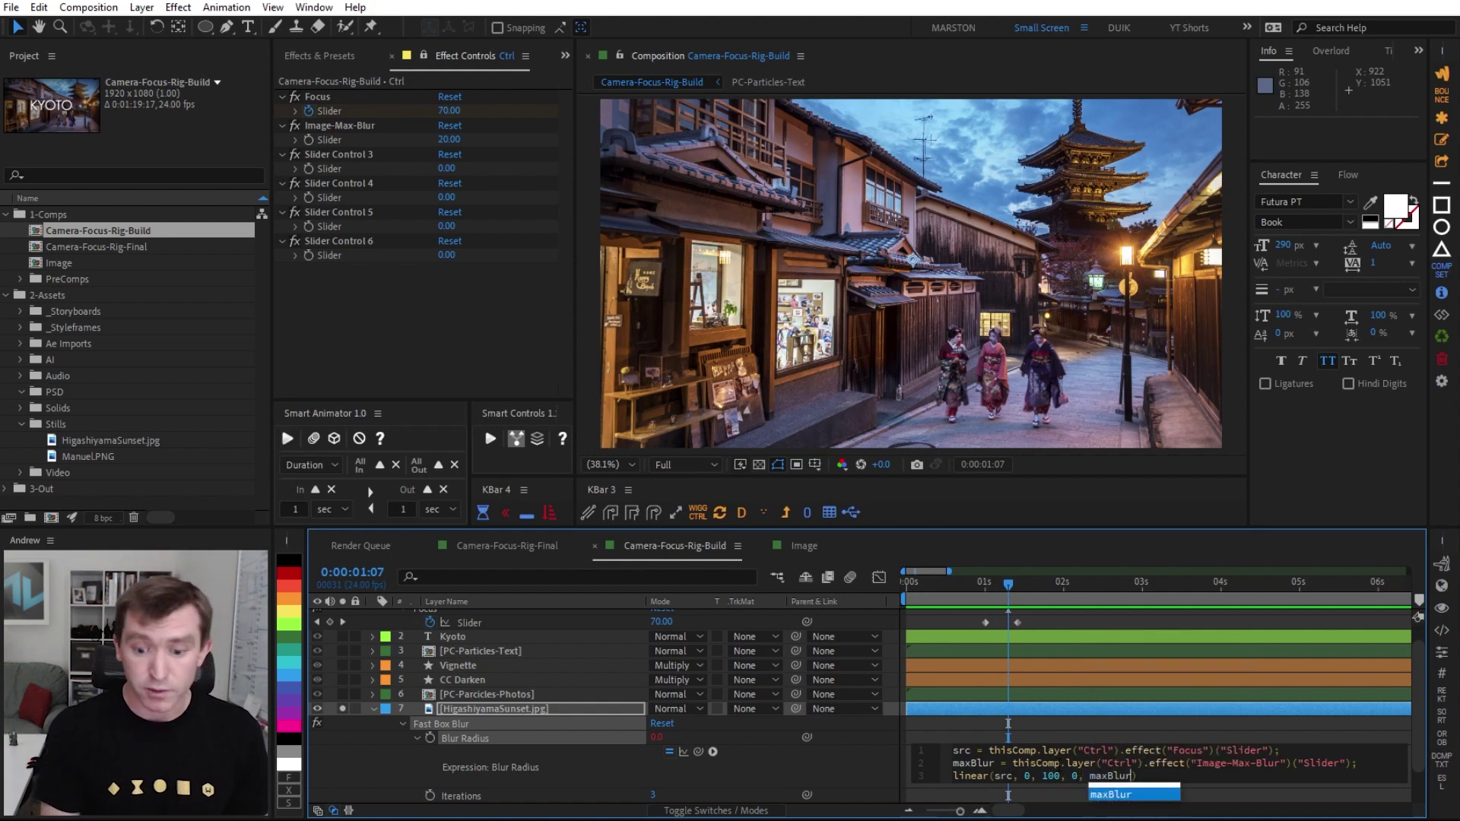
{"action": "type", "text": ")"}
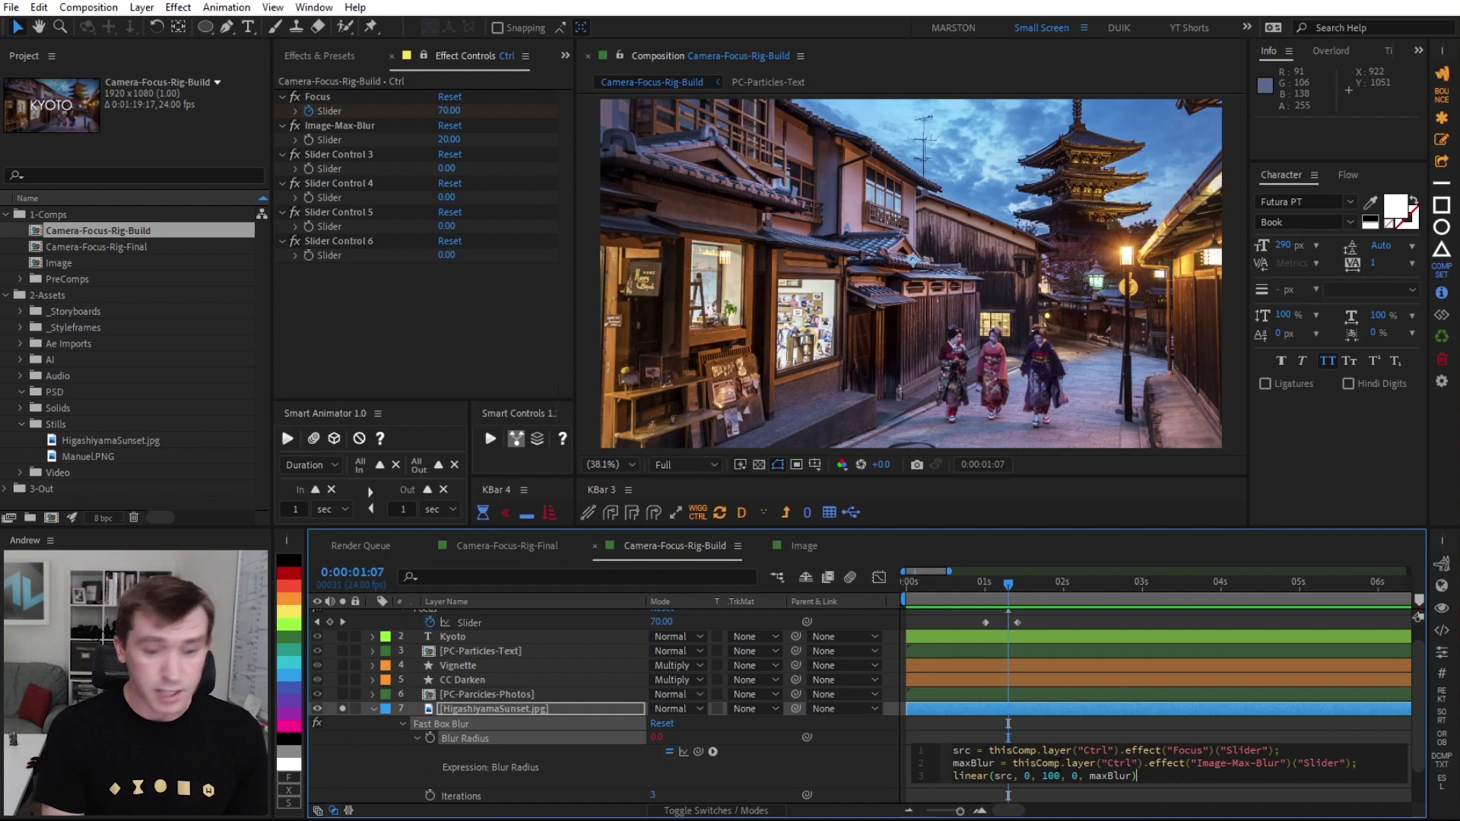
{"action": "type", "text": ";"}
{"action": "key", "text": "KP_Enter"}
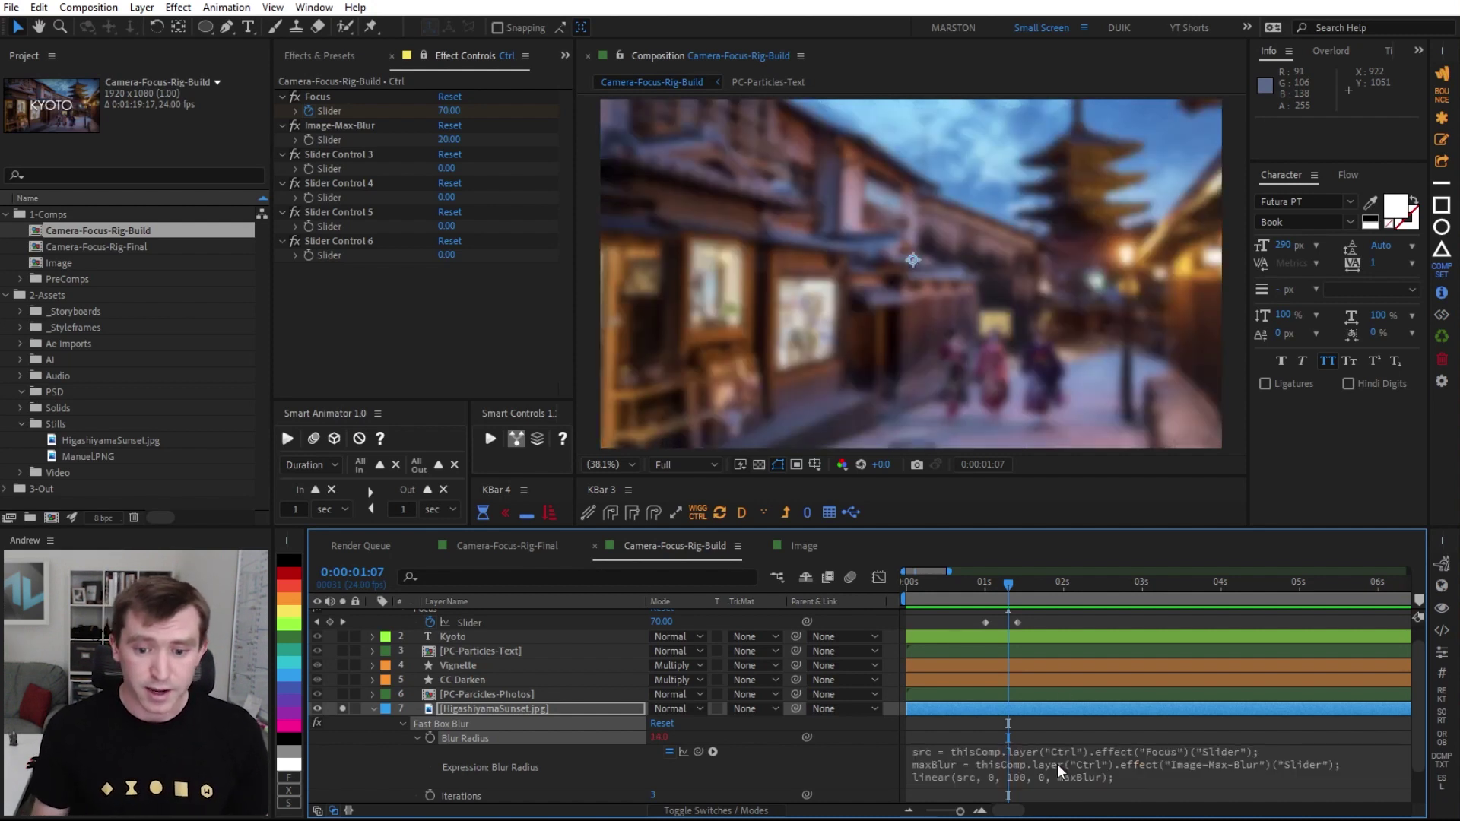
- Scrub through the focus keyframes and solo the PC-Particles-Photos layer
{"action": "mouse_move", "coordinate": [1008, 578]}
{"action": "left_mouse_down"}
{"action": "mouse_move", "coordinate": [983, 584]}
{"action": "mouse_move", "coordinate": [1015, 590]}
{"action": "mouse_move", "coordinate": [997, 596]}
{"action": "mouse_move", "coordinate": [1011, 583]}
{"action": "left_mouse_up"}
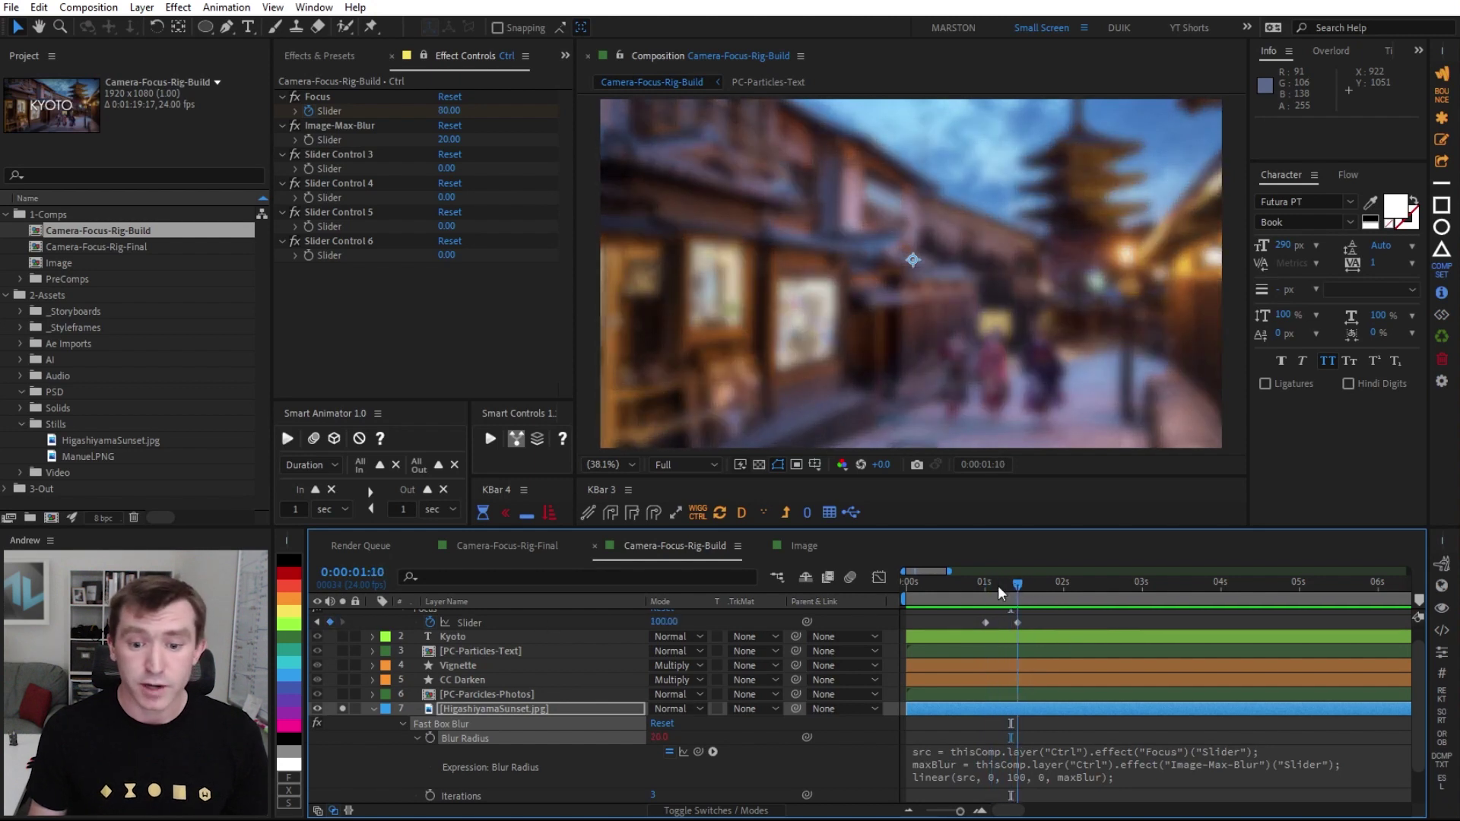
{"action": "left_click", "coordinate": [394, 727]}
{"action": "left_click", "coordinate": [436, 722]}
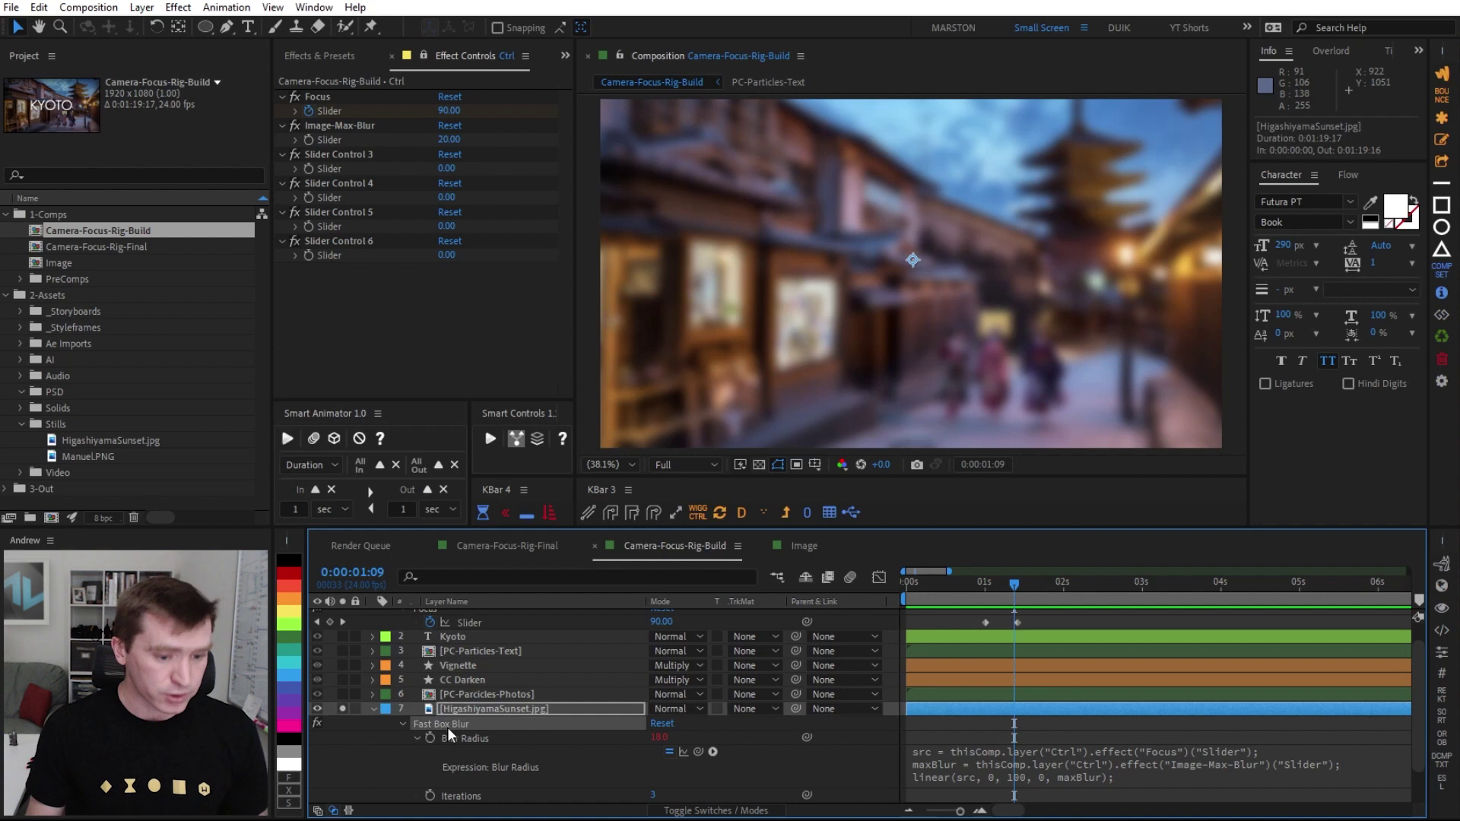
{"action": "left_click", "coordinate": [465, 695]}
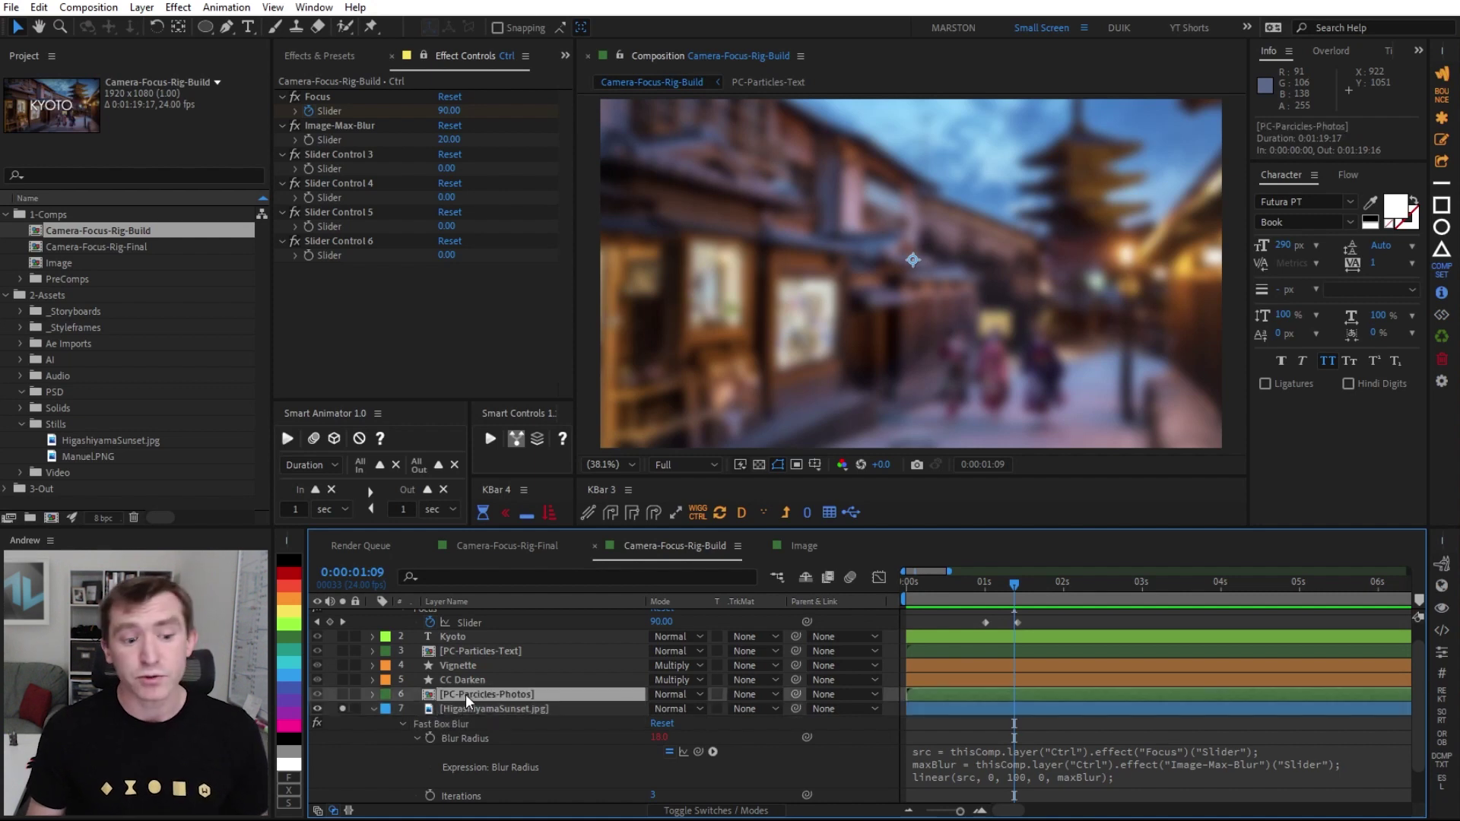
{"action": "left_click", "coordinate": [343, 694], "text": "alt"}
{"action": "mouse_move", "coordinate": [996, 586]}
{"action": "left_mouse_down"}
{"action": "mouse_move", "coordinate": [949, 586]}
{"action": "mouse_move", "coordinate": [1022, 587]}
{"action": "mouse_move", "coordinate": [1002, 589]}
{"action": "left_mouse_up"}
- Also solo HigashiyamaSunset.jpg, collapse its properties and preview the focus pull again
{"action": "left_click", "coordinate": [343, 709]}
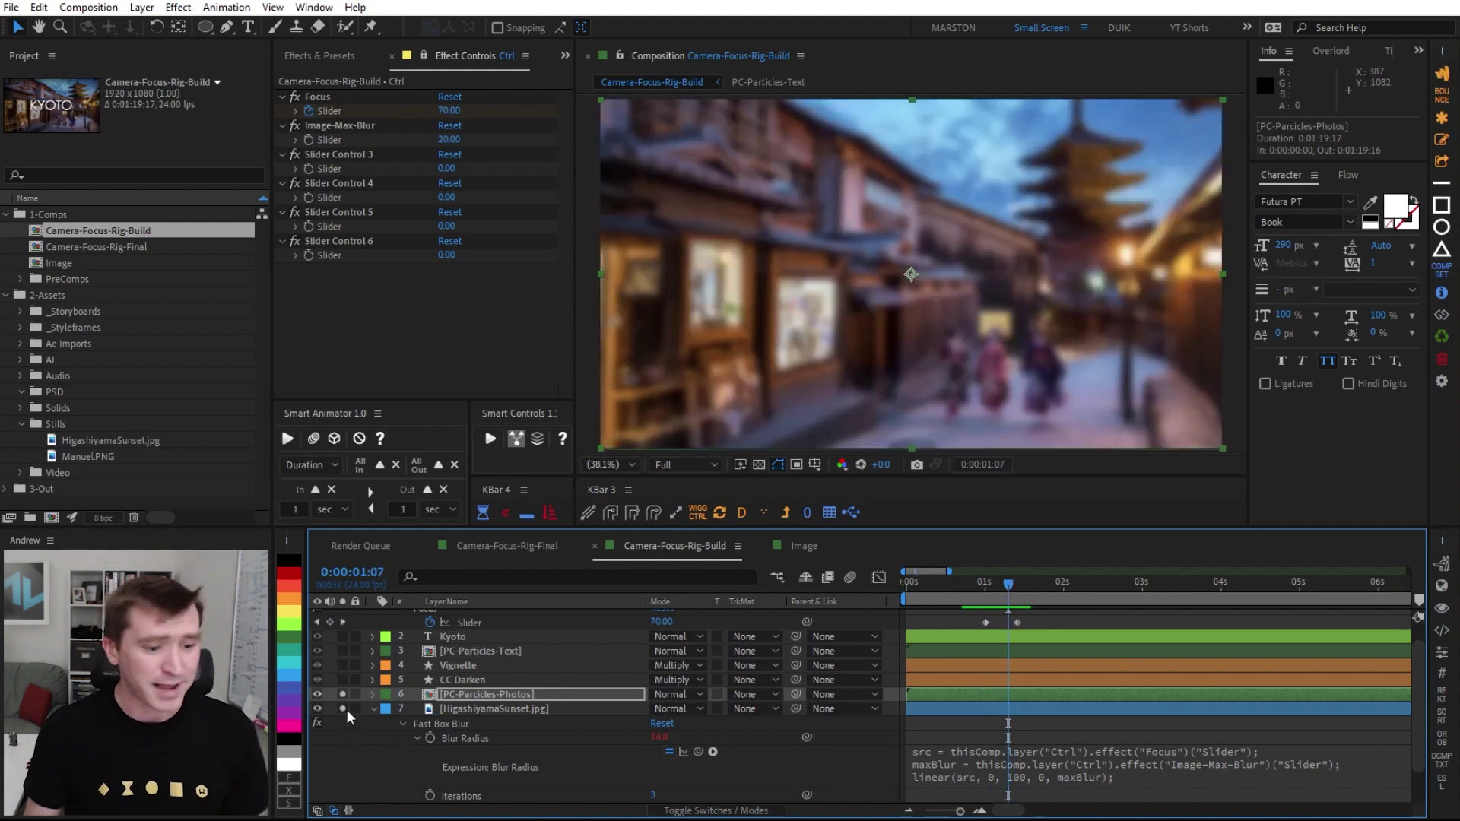
{"action": "left_click", "coordinate": [372, 709]}
{"action": "mouse_move", "coordinate": [1013, 597]}
{"action": "left_mouse_down"}
{"action": "mouse_move", "coordinate": [996, 583]}
{"action": "mouse_move", "coordinate": [981, 586]}
{"action": "mouse_move", "coordinate": [1014, 590]}
{"action": "mouse_move", "coordinate": [969, 592]}
{"action": "mouse_move", "coordinate": [985, 594]}
{"action": "left_mouse_up"}
{"action": "left_click", "coordinate": [467, 730]}
- Solo the Kyoto title and reveal its Fast Box Blur Blur Radius expression
{"action": "key", "text": "e"}
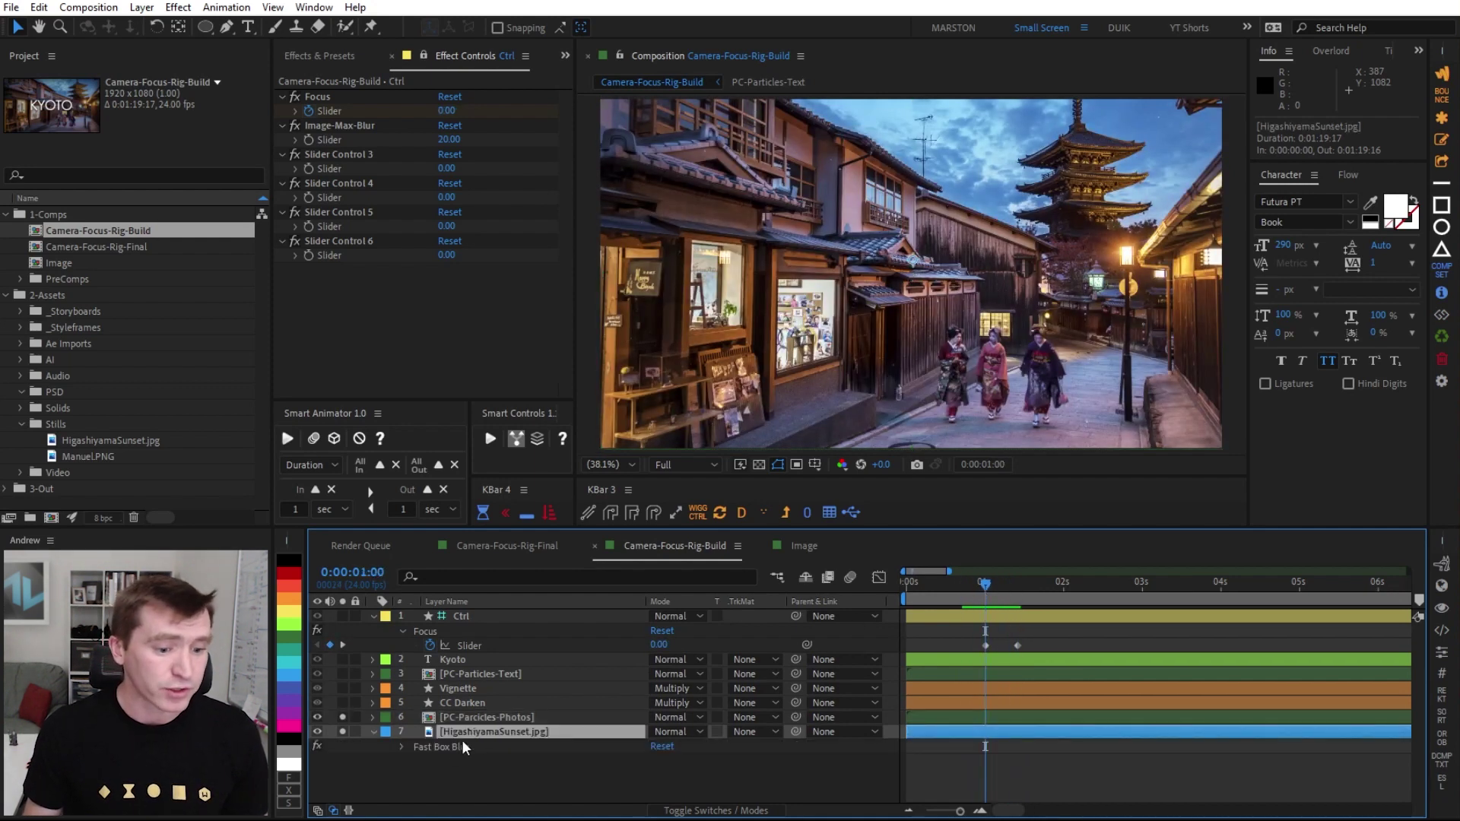
{"action": "left_click", "coordinate": [458, 662]}
{"action": "left_click", "coordinate": [343, 659]}
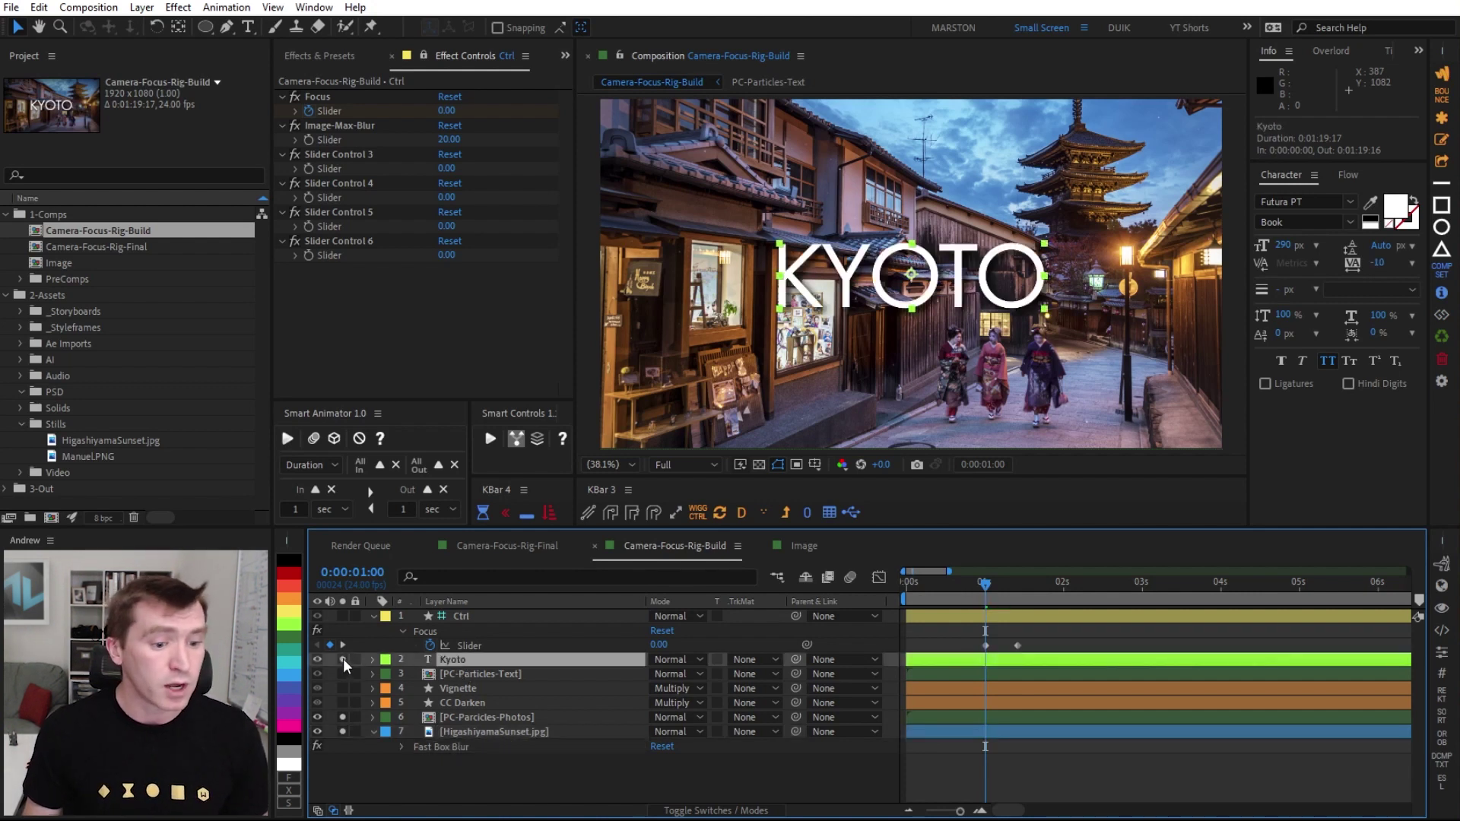
{"action": "key", "text": "e"}
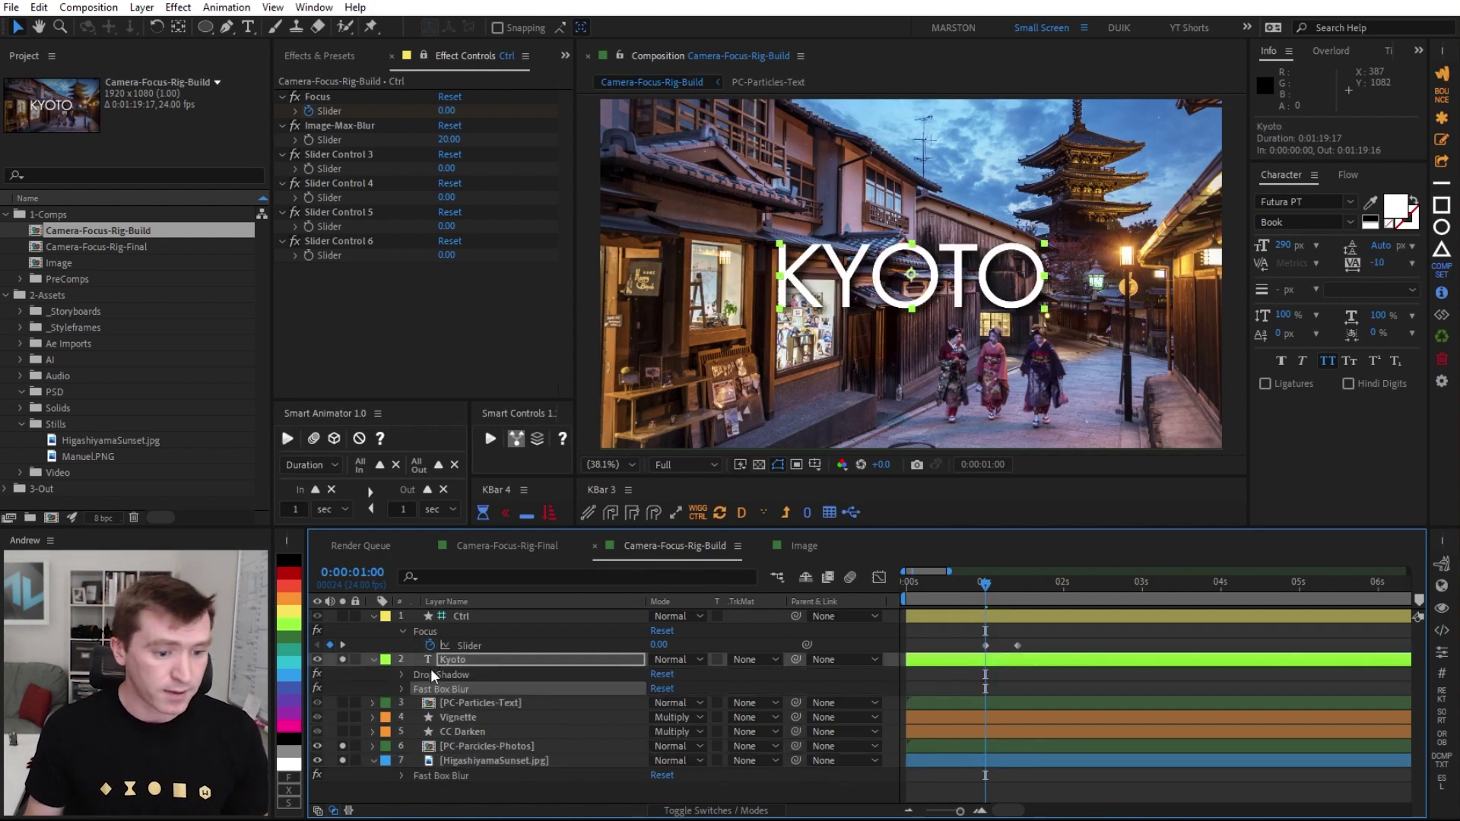
{"action": "left_click", "coordinate": [400, 687]}
{"action": "left_click", "coordinate": [416, 702]}
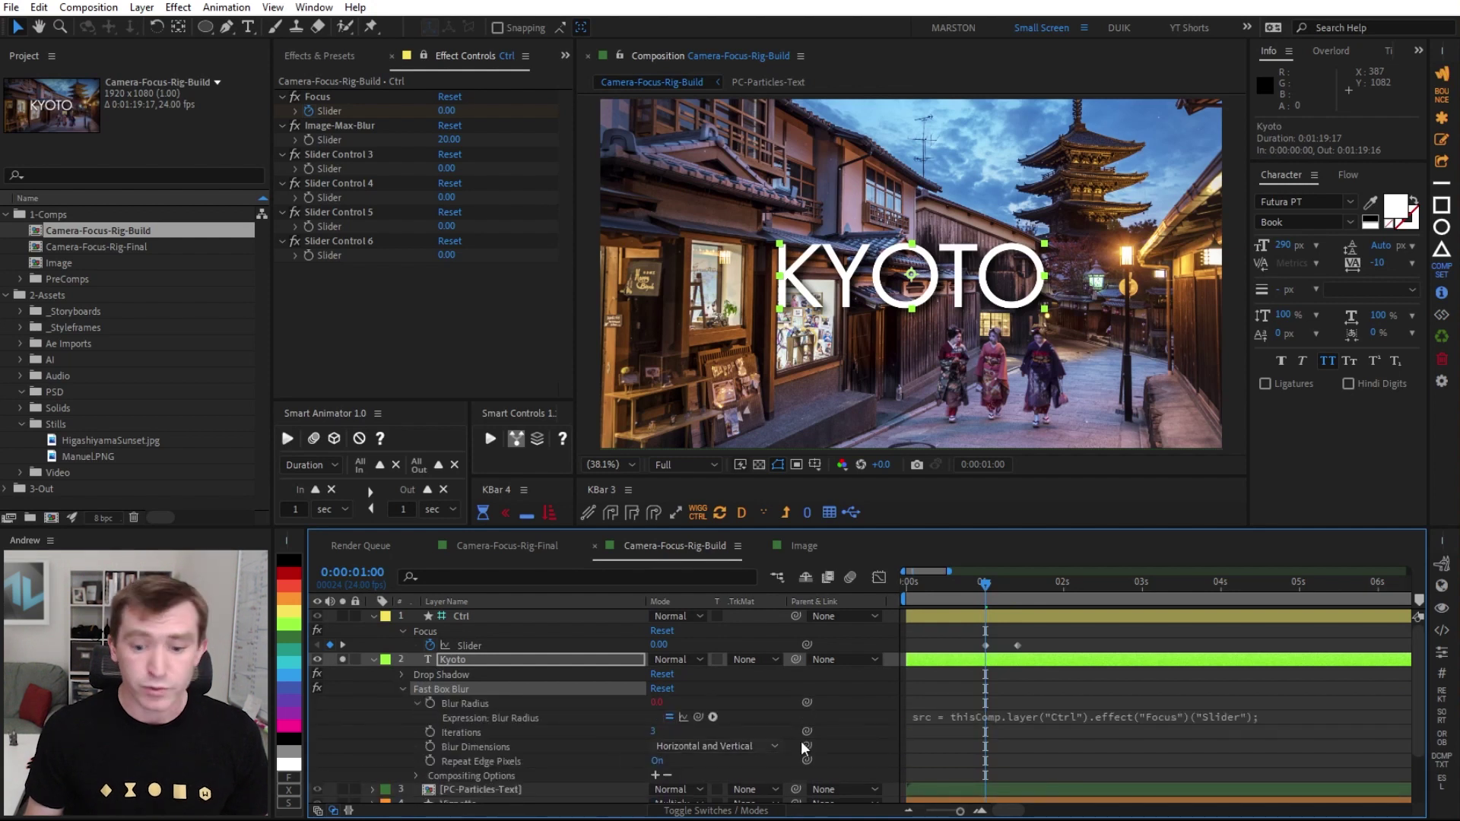
- Change the title's expression to linear(src, 0, 100, maxBlur, 0) and preview it
{"action": "left_click", "coordinate": [1019, 718]}
{"action": "left_click", "coordinate": [1118, 728]}
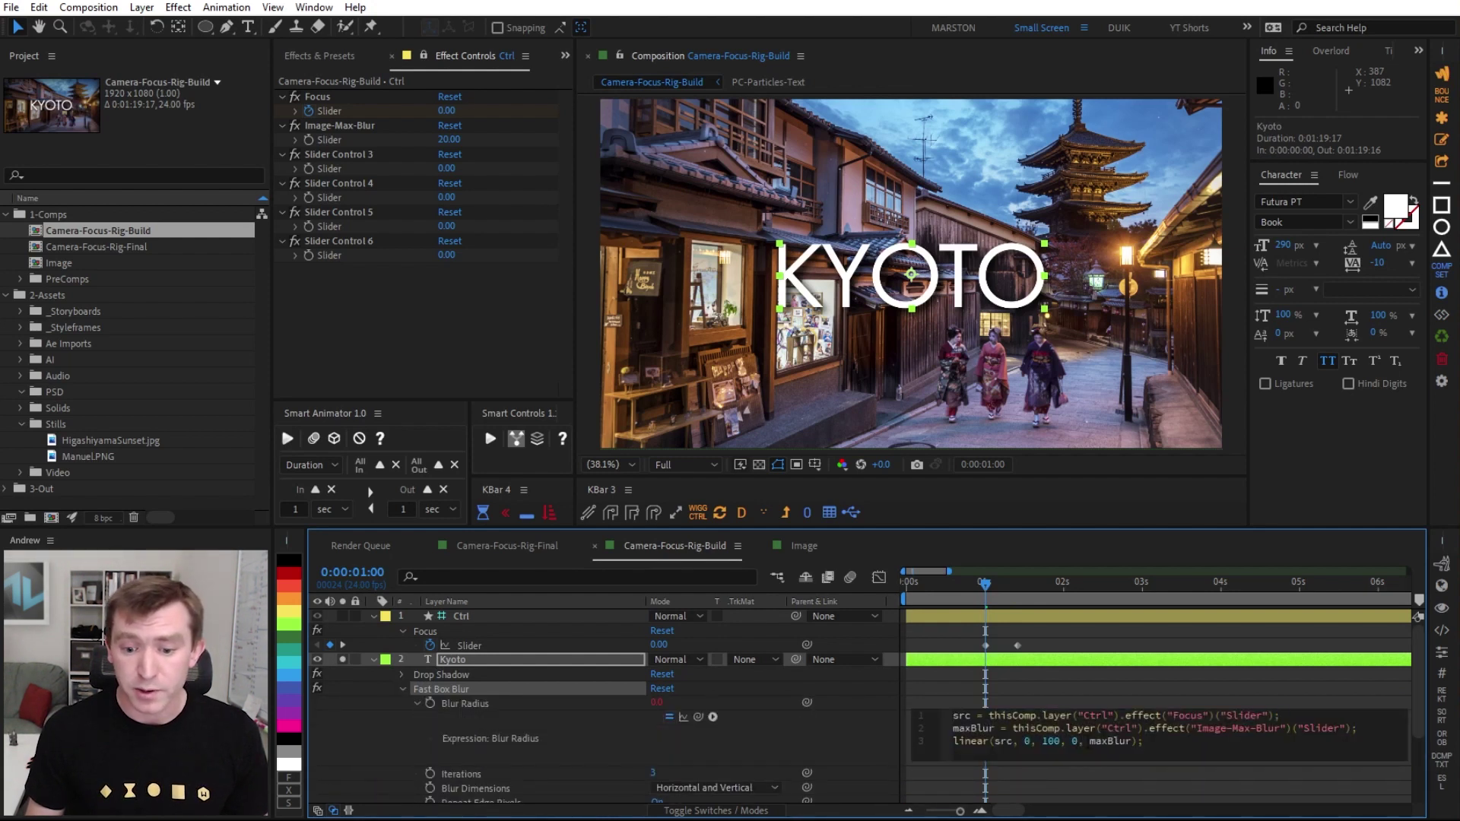
{"action": "left_click_drag", "start_coordinate": [1090, 741], "coordinate": [1132, 741]}
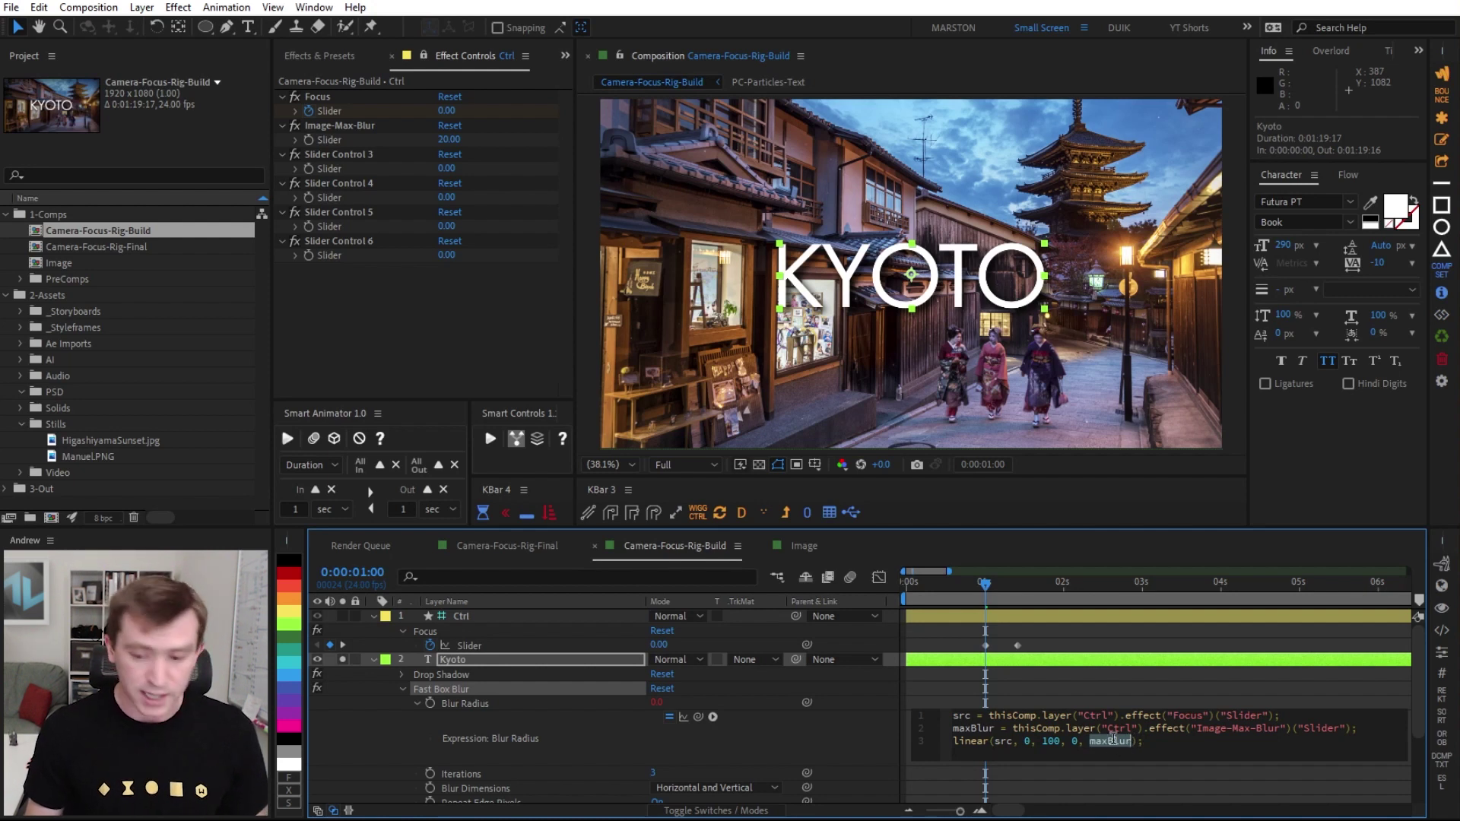
{"action": "key", "text": "BackSpace"}
{"action": "type", "text": "maxBlur, "}
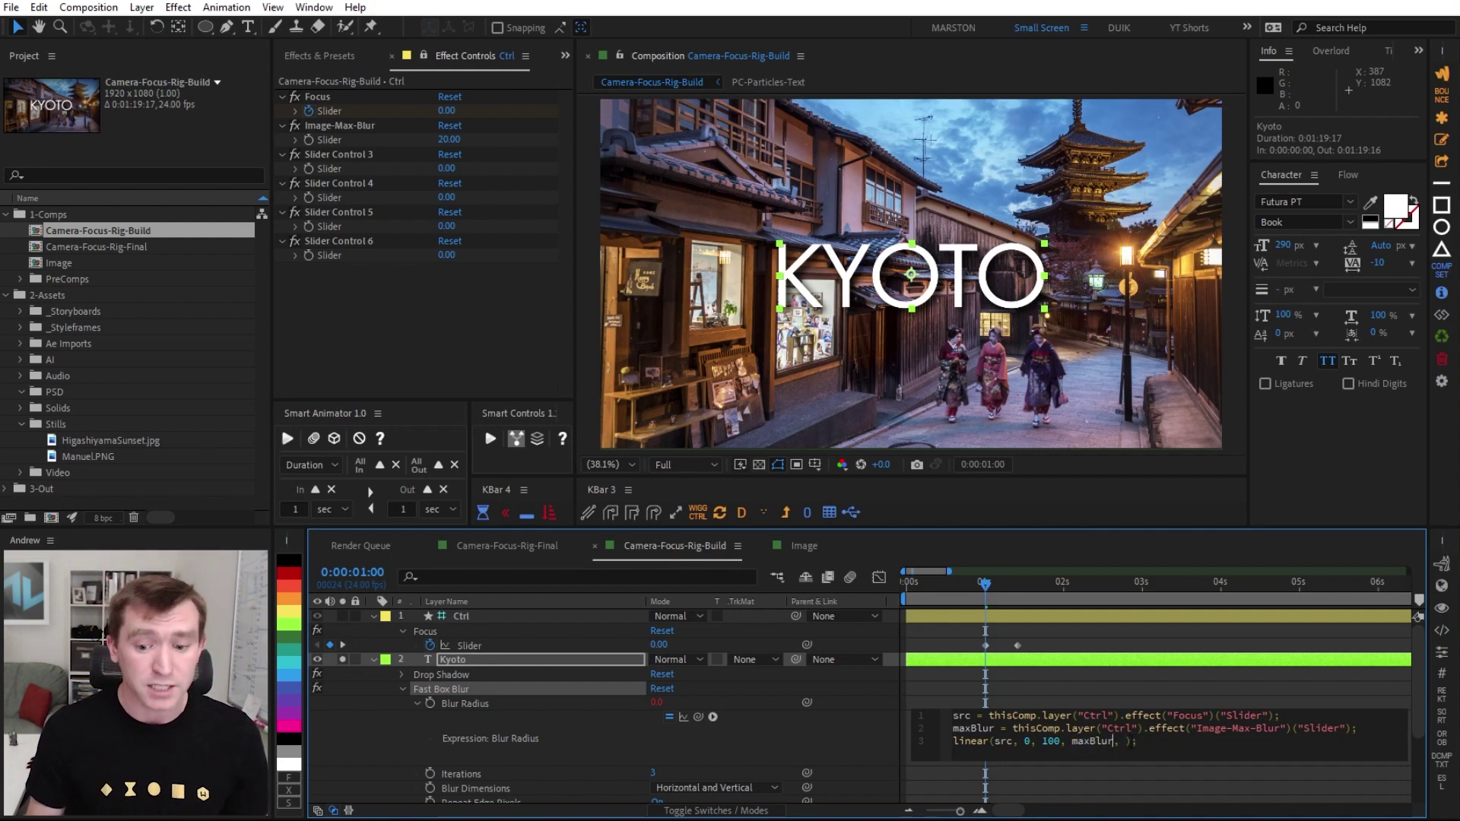
{"action": "type", "text": "0"}
{"action": "key", "text": "KP_Enter"}
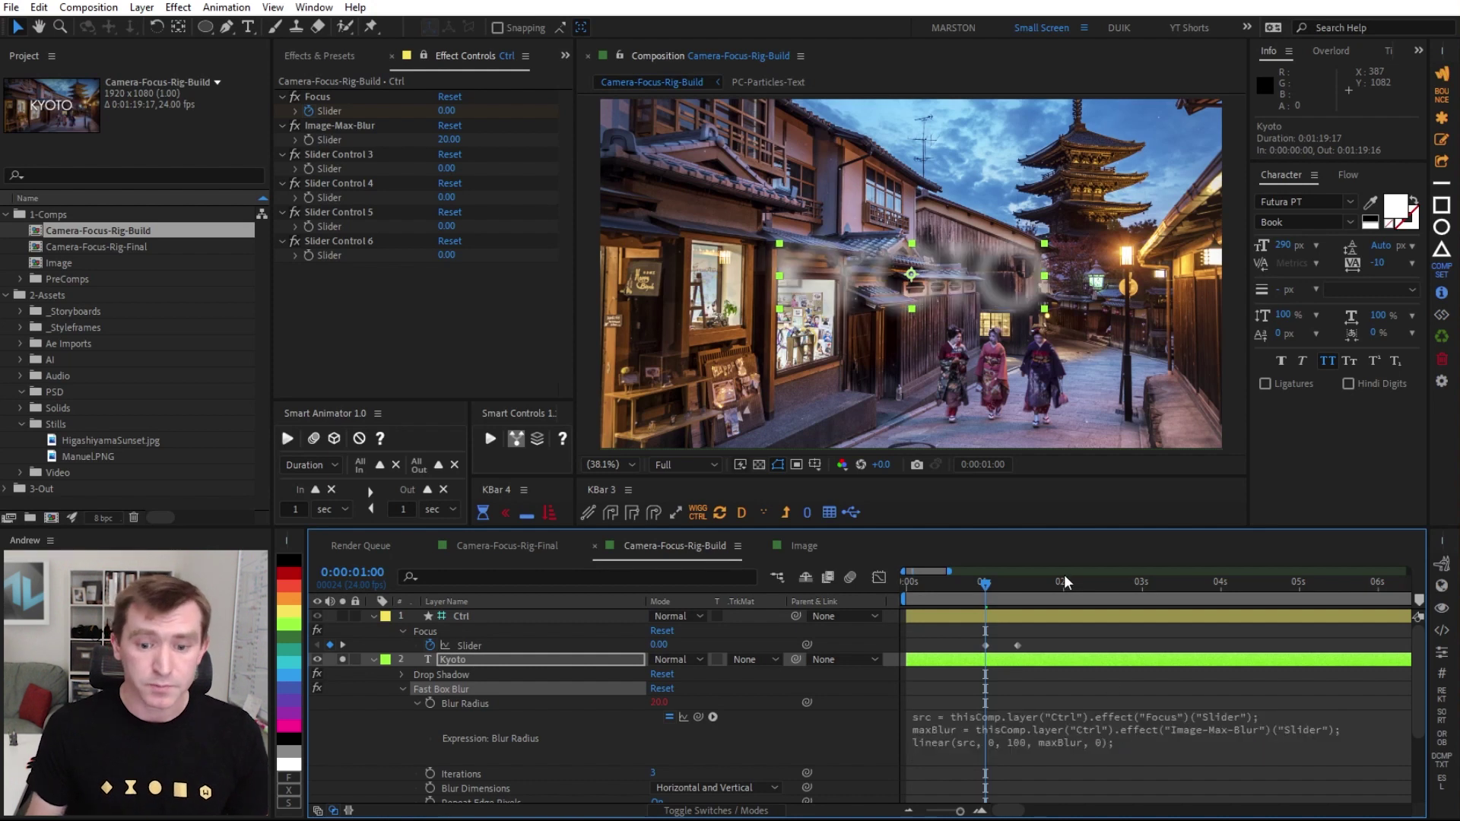
{"action": "left_click_drag", "start_coordinate": [987, 584], "coordinate": [1020, 582]}
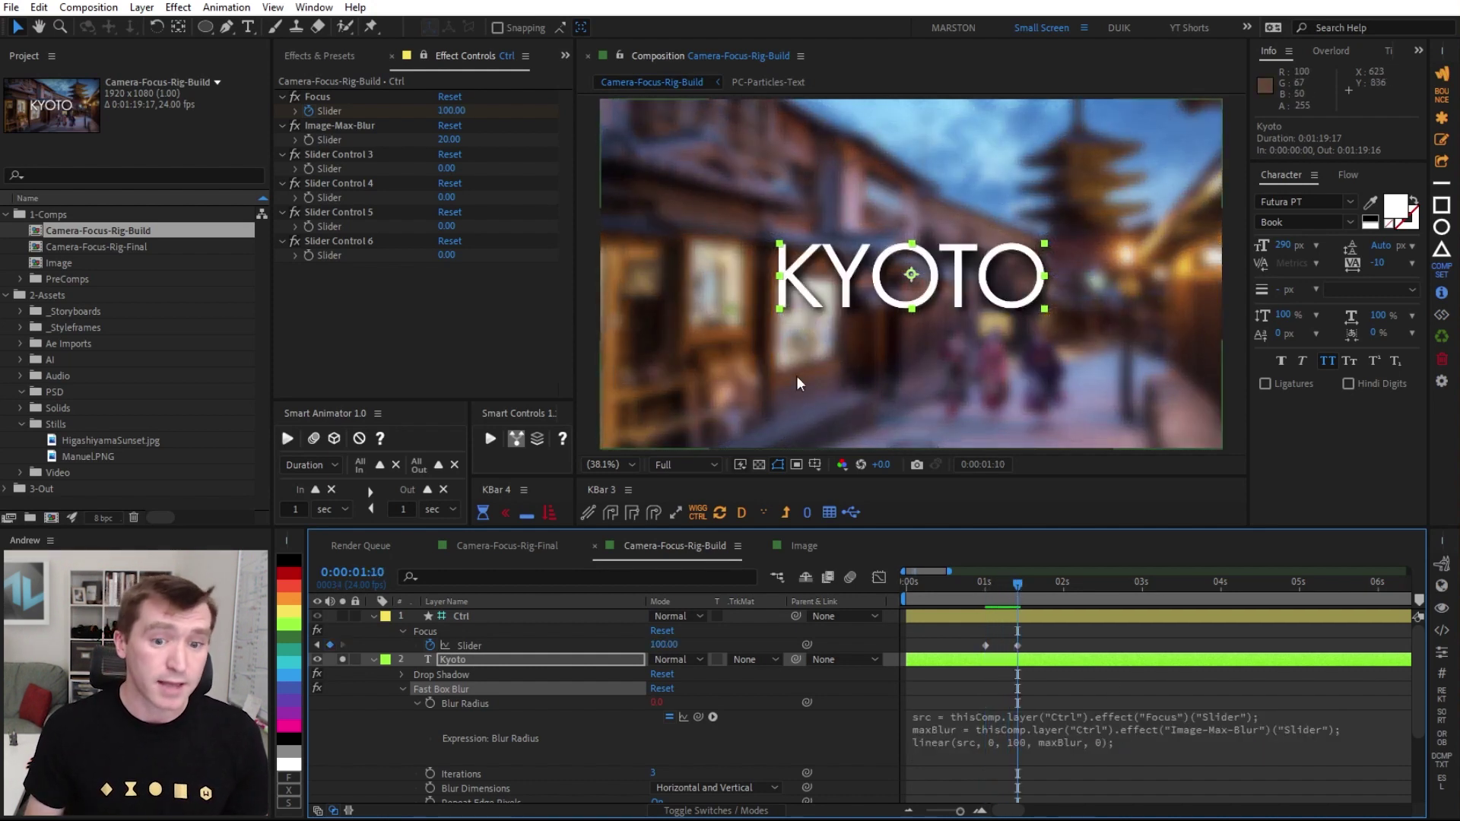
{"action": "left_click", "coordinate": [440, 685]}
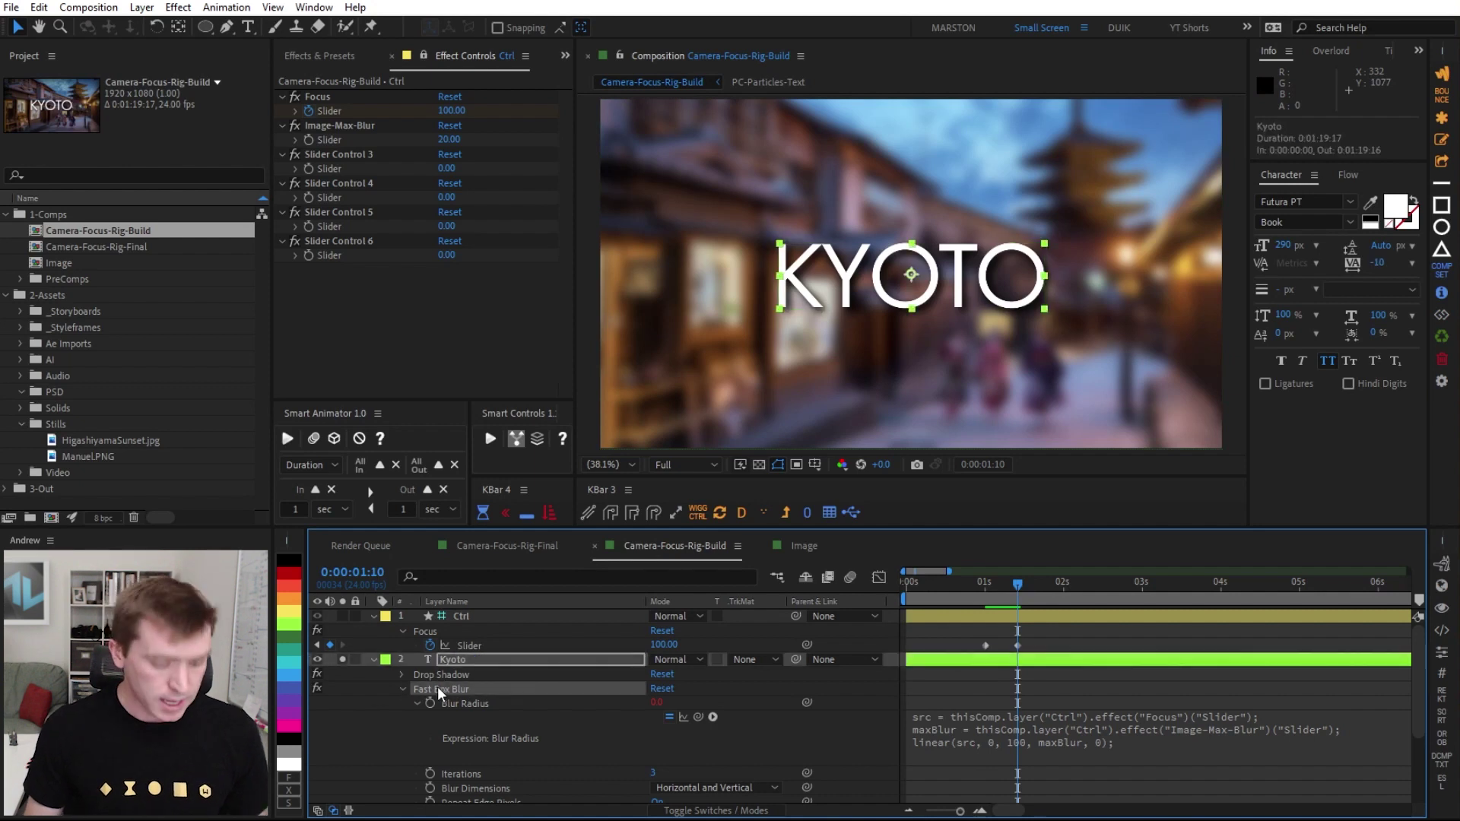
- Solo the PC-Particles-Text layer and preview the particles over the blurred street
{"action": "left_click", "coordinate": [374, 659]}
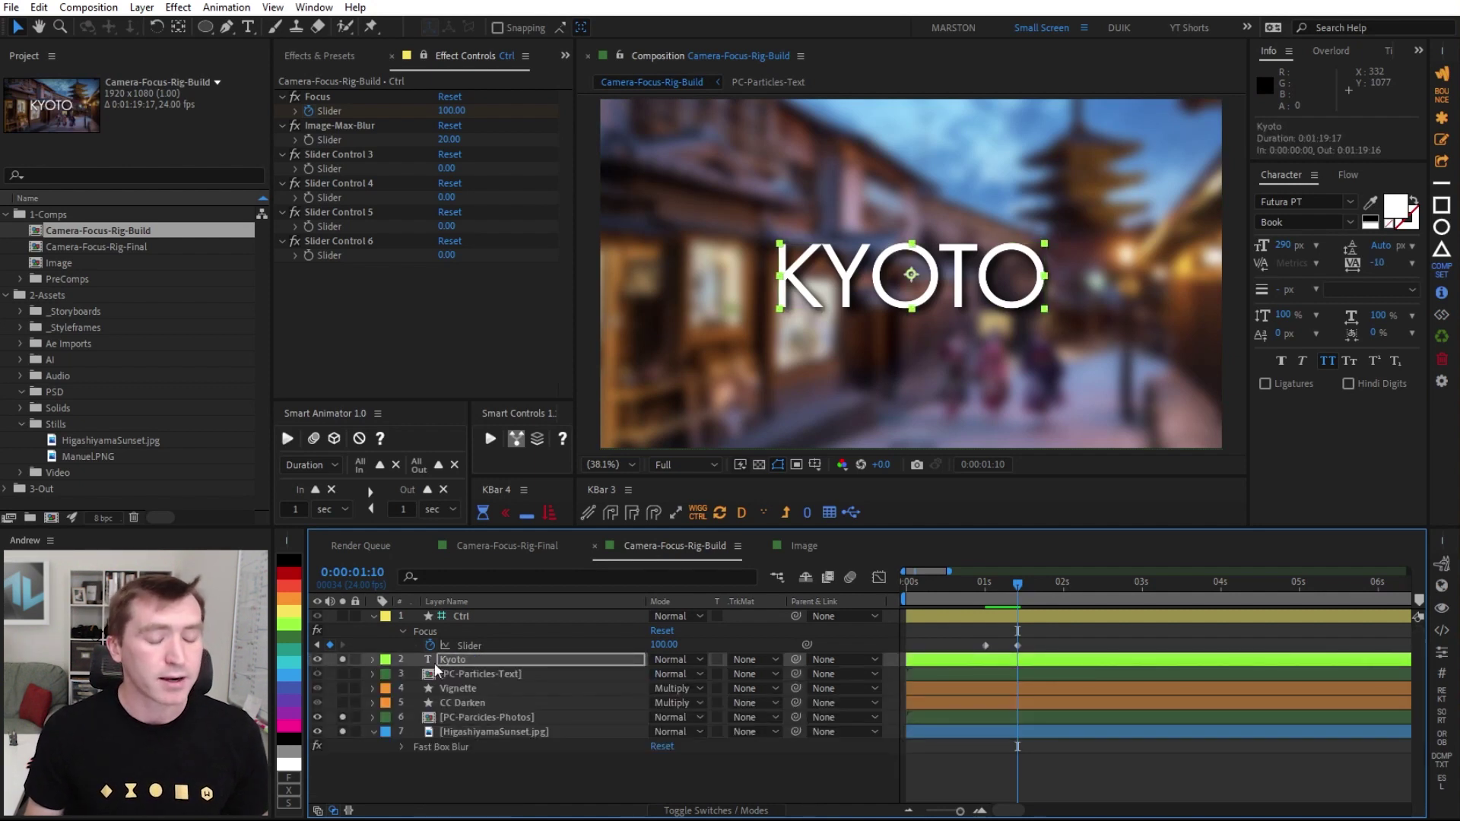
{"action": "left_click", "coordinate": [467, 672]}
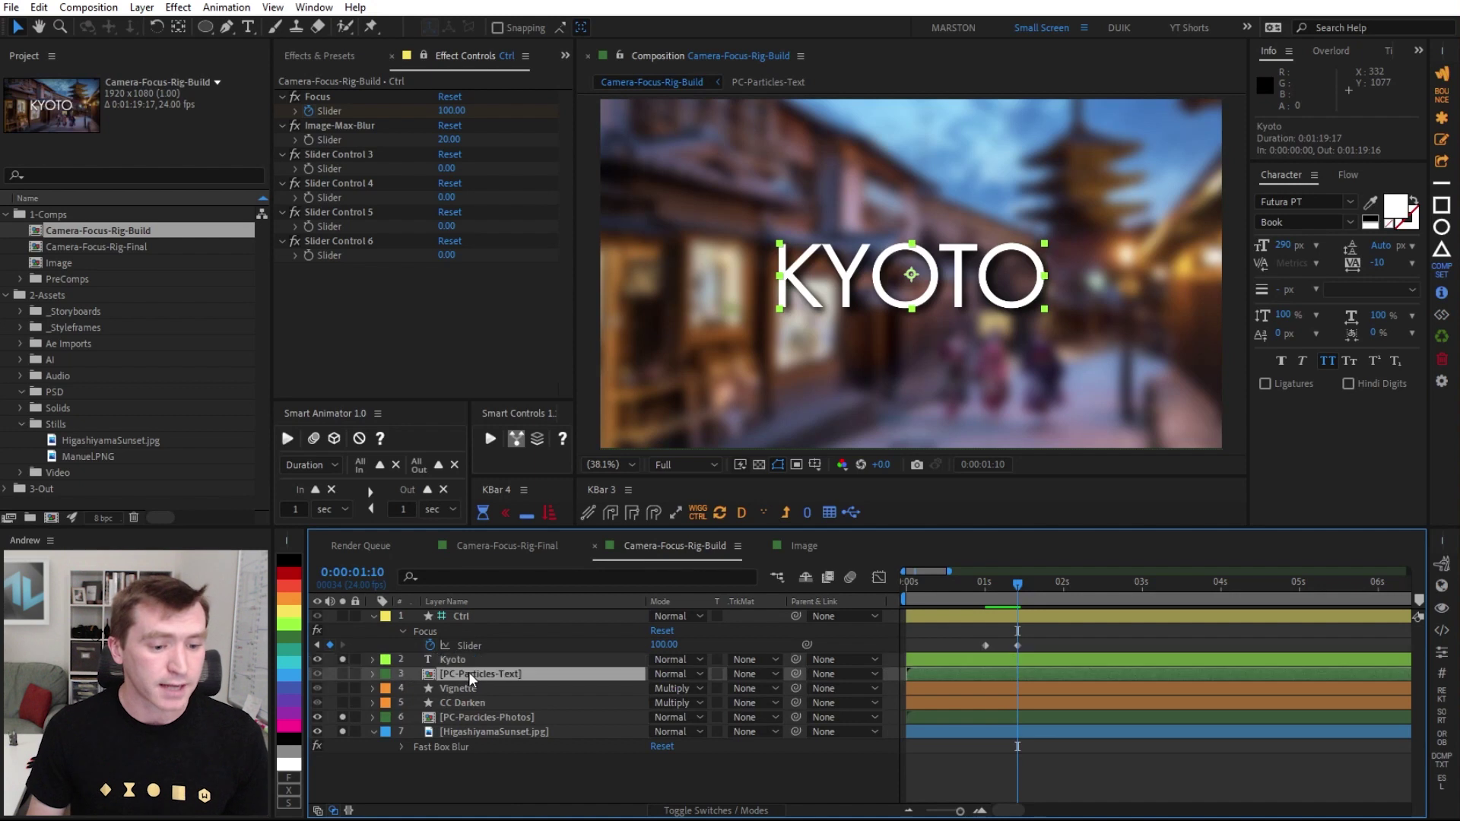
{"action": "left_click", "coordinate": [342, 674]}
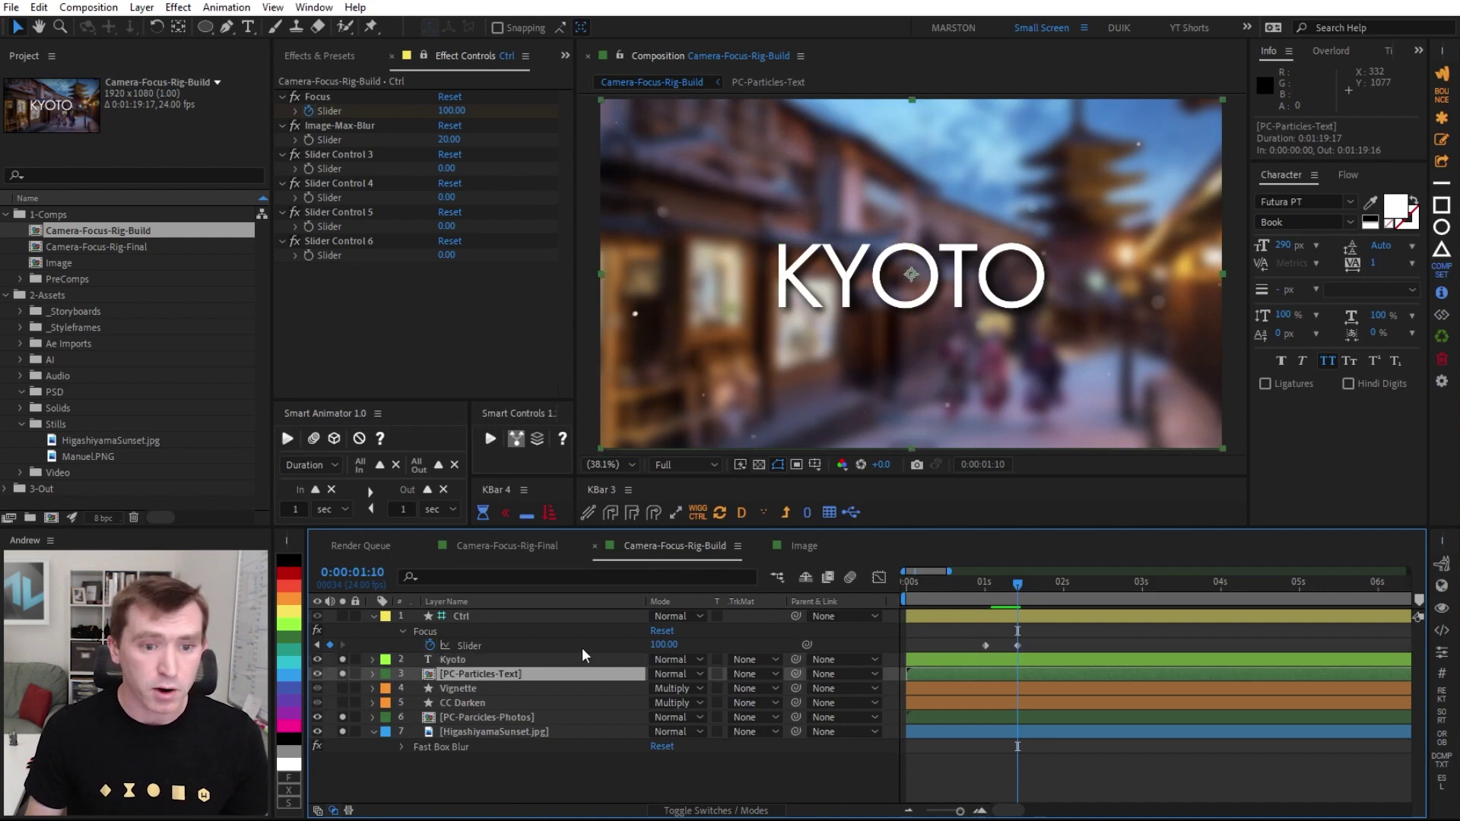
{"action": "mouse_move", "coordinate": [1011, 582]}
{"action": "left_mouse_down"}
{"action": "mouse_move", "coordinate": [992, 583]}
{"action": "mouse_move", "coordinate": [1016, 593]}
{"action": "left_mouse_up"}
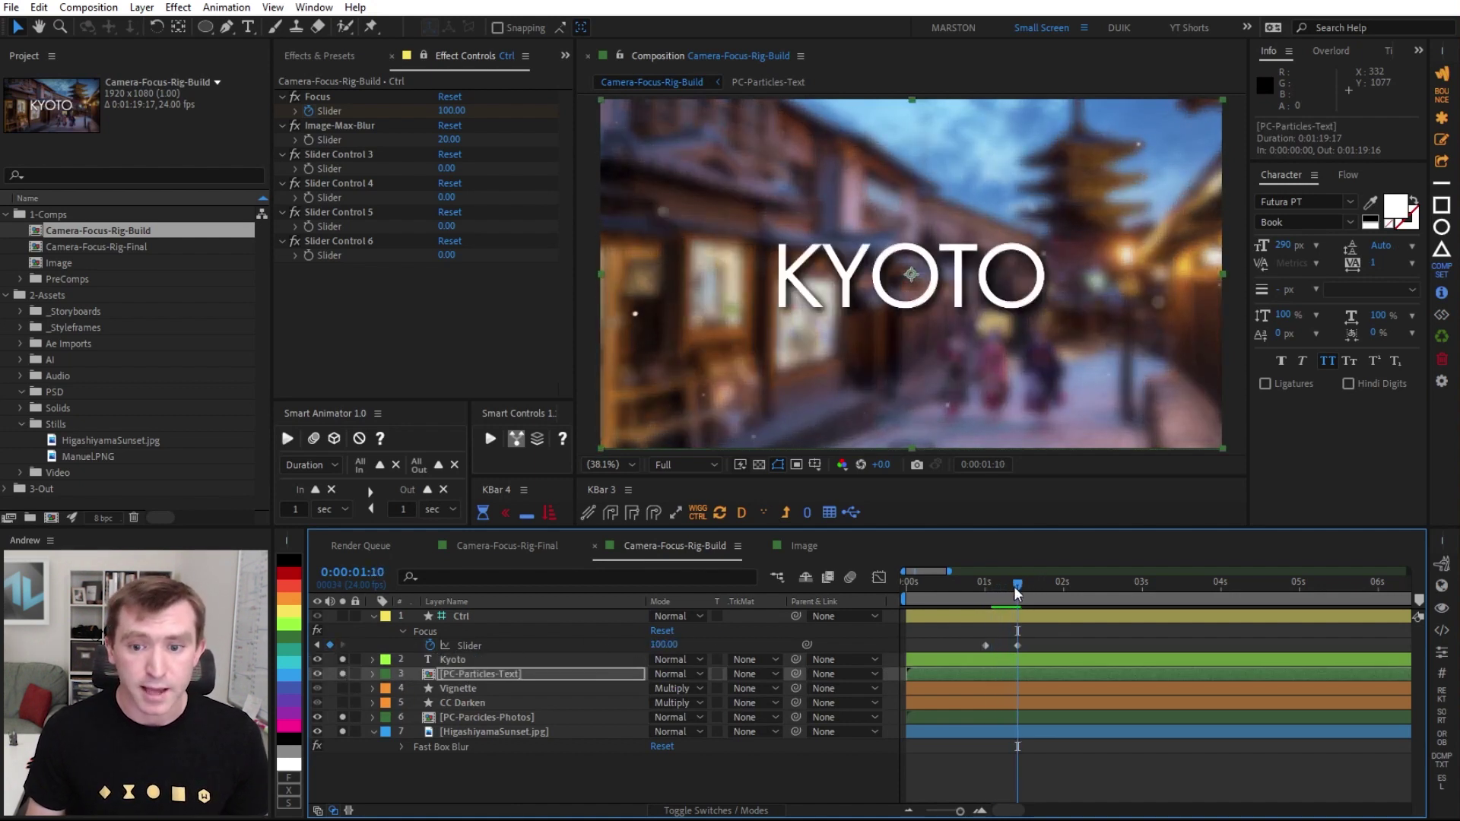
- Unsolo the Kyoto title and both photo layers to view the particles alone, then re-solo them
{"action": "left_click", "coordinate": [342, 659]}
{"action": "left_click", "coordinate": [342, 717]}
{"action": "left_click", "coordinate": [343, 731]}
{"action": "mouse_move", "coordinate": [1005, 582]}
{"action": "left_mouse_down"}
{"action": "mouse_move", "coordinate": [986, 583]}
{"action": "mouse_move", "coordinate": [1020, 583]}
{"action": "left_mouse_up"}
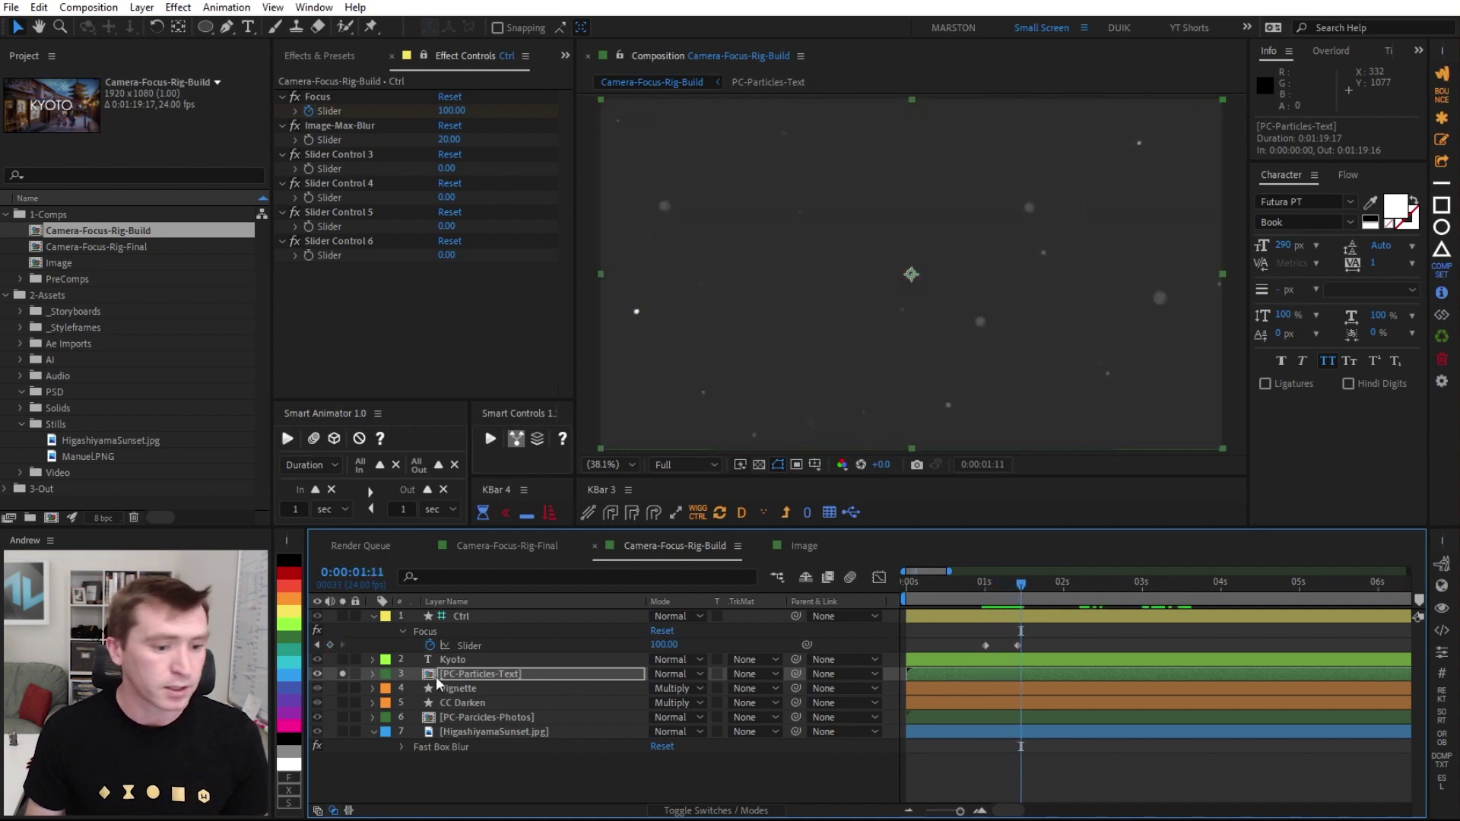
{"action": "left_click", "coordinate": [342, 659]}
{"action": "left_click", "coordinate": [342, 717]}
{"action": "left_click", "coordinate": [343, 732]}
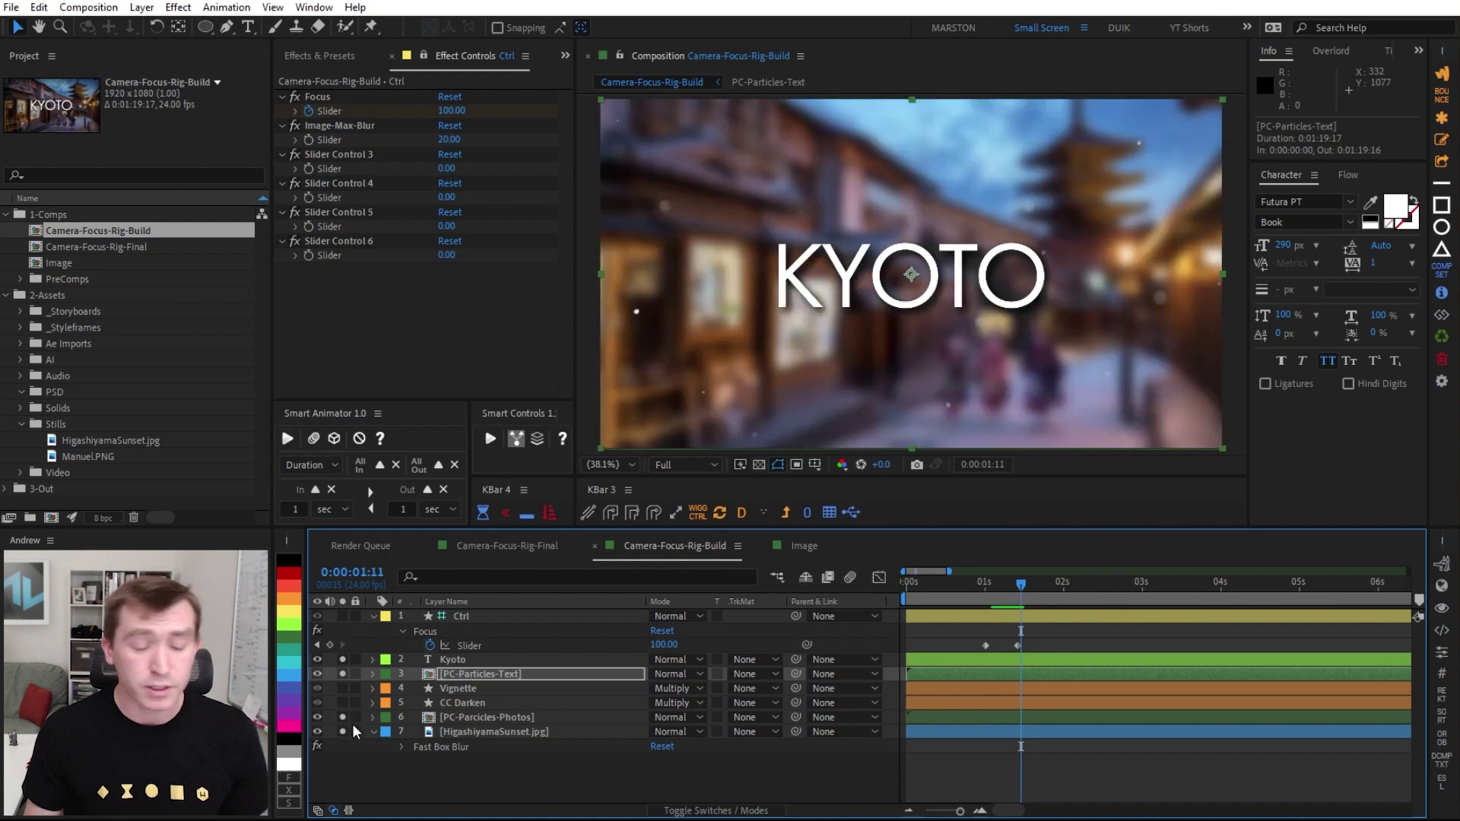
{"action": "left_click", "coordinate": [465, 762]}
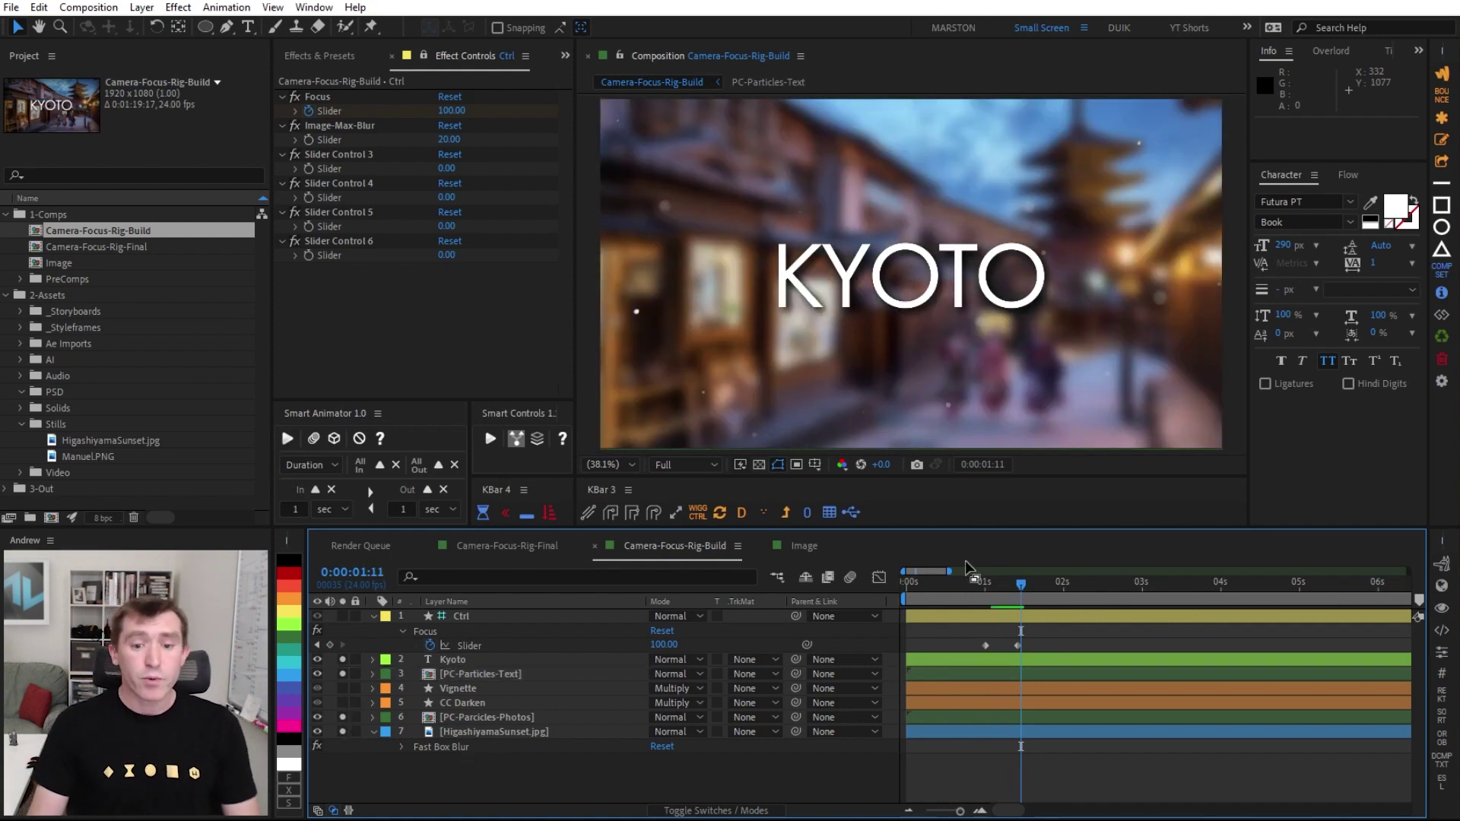
- Hide Manuel.PNG inside the Image precomp, then preview Camera-Focus-Rig-Final around two seconds
{"action": "left_click", "coordinate": [507, 545]}
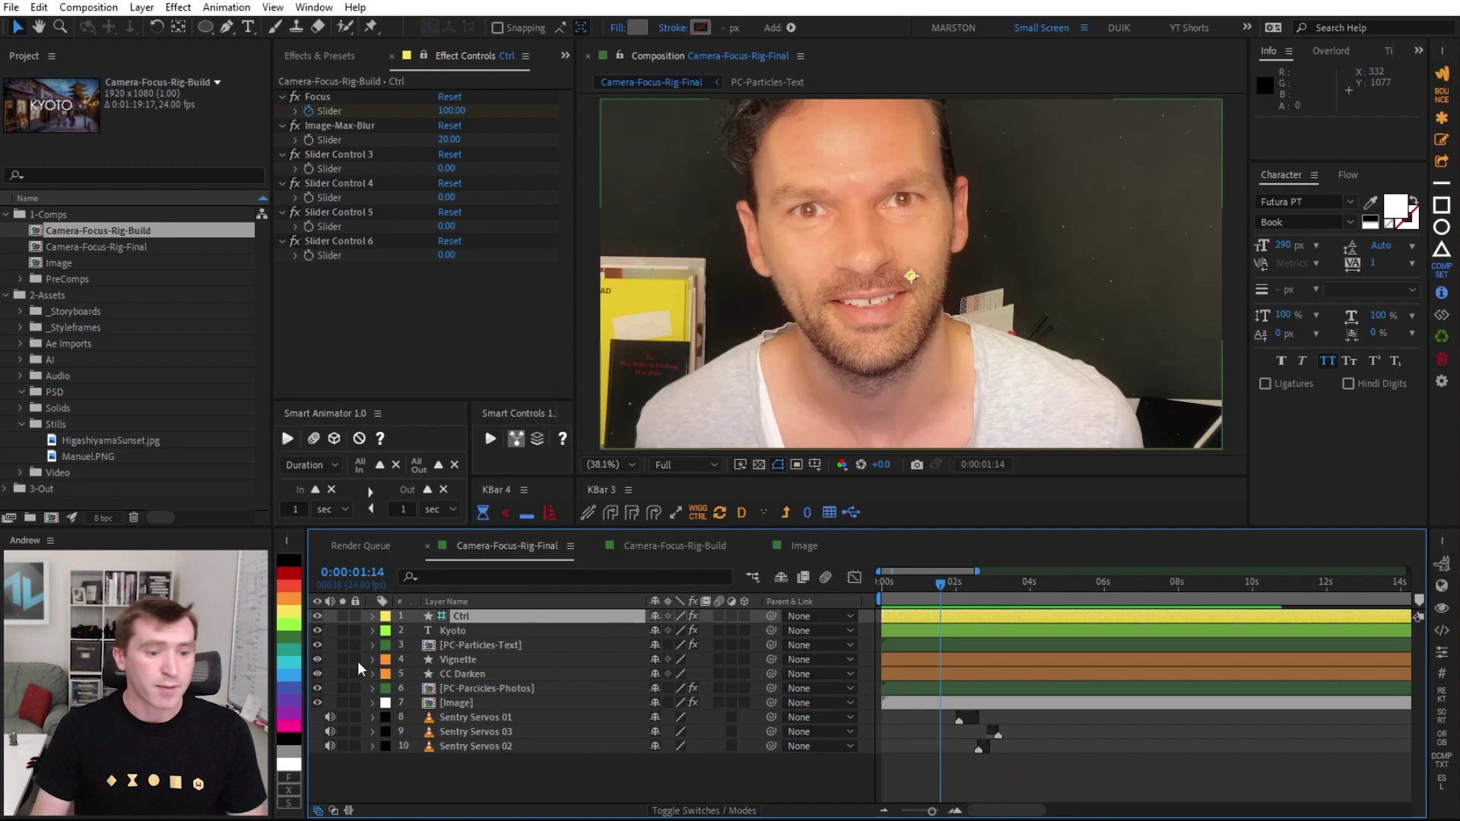
{"action": "double_click", "coordinate": [453, 701]}
{"action": "left_click", "coordinate": [317, 617]}
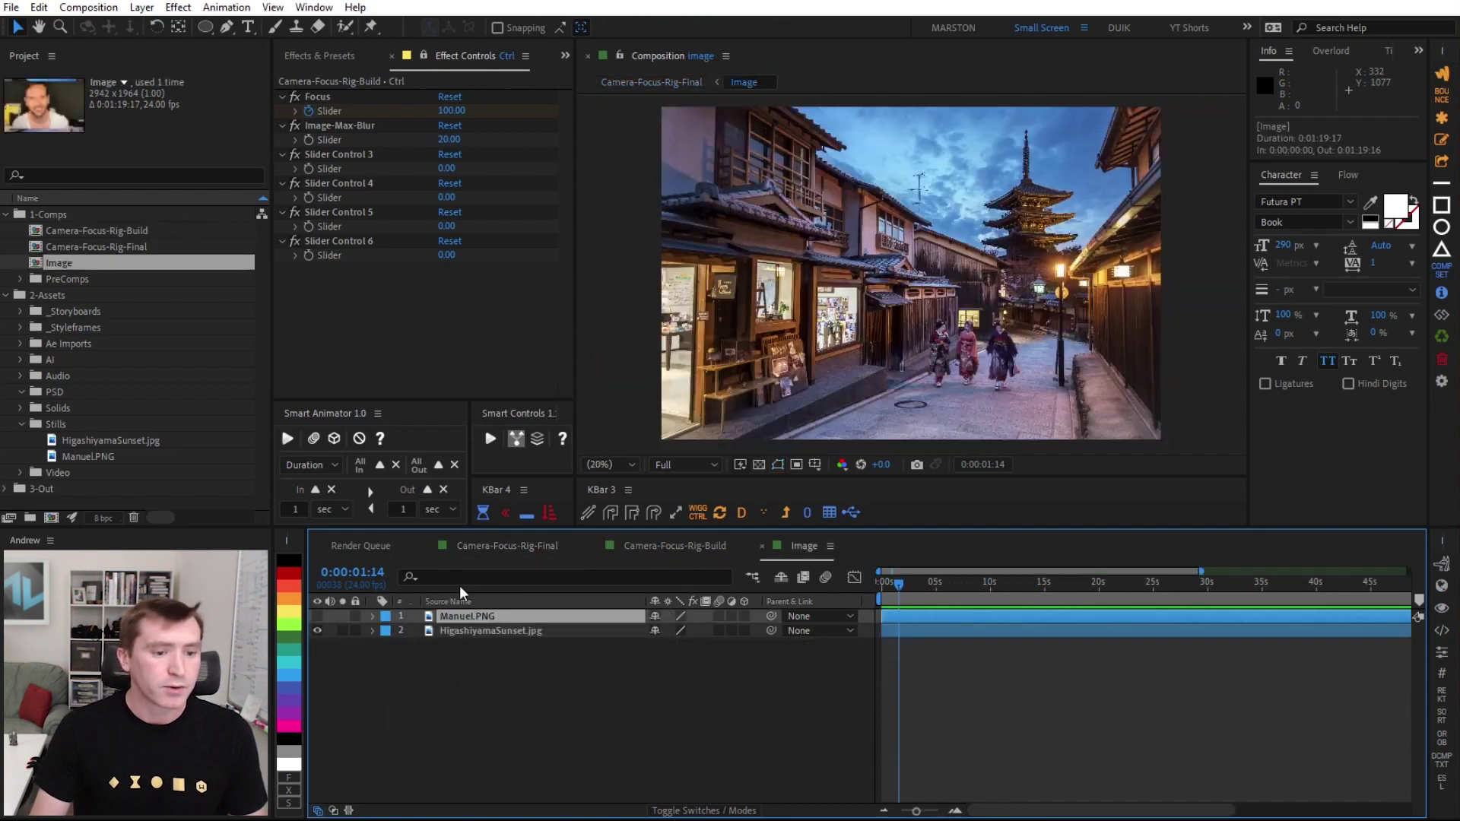
{"action": "left_click", "coordinate": [526, 547]}
{"action": "left_click_drag", "start_coordinate": [956, 582], "coordinate": [966, 595]}
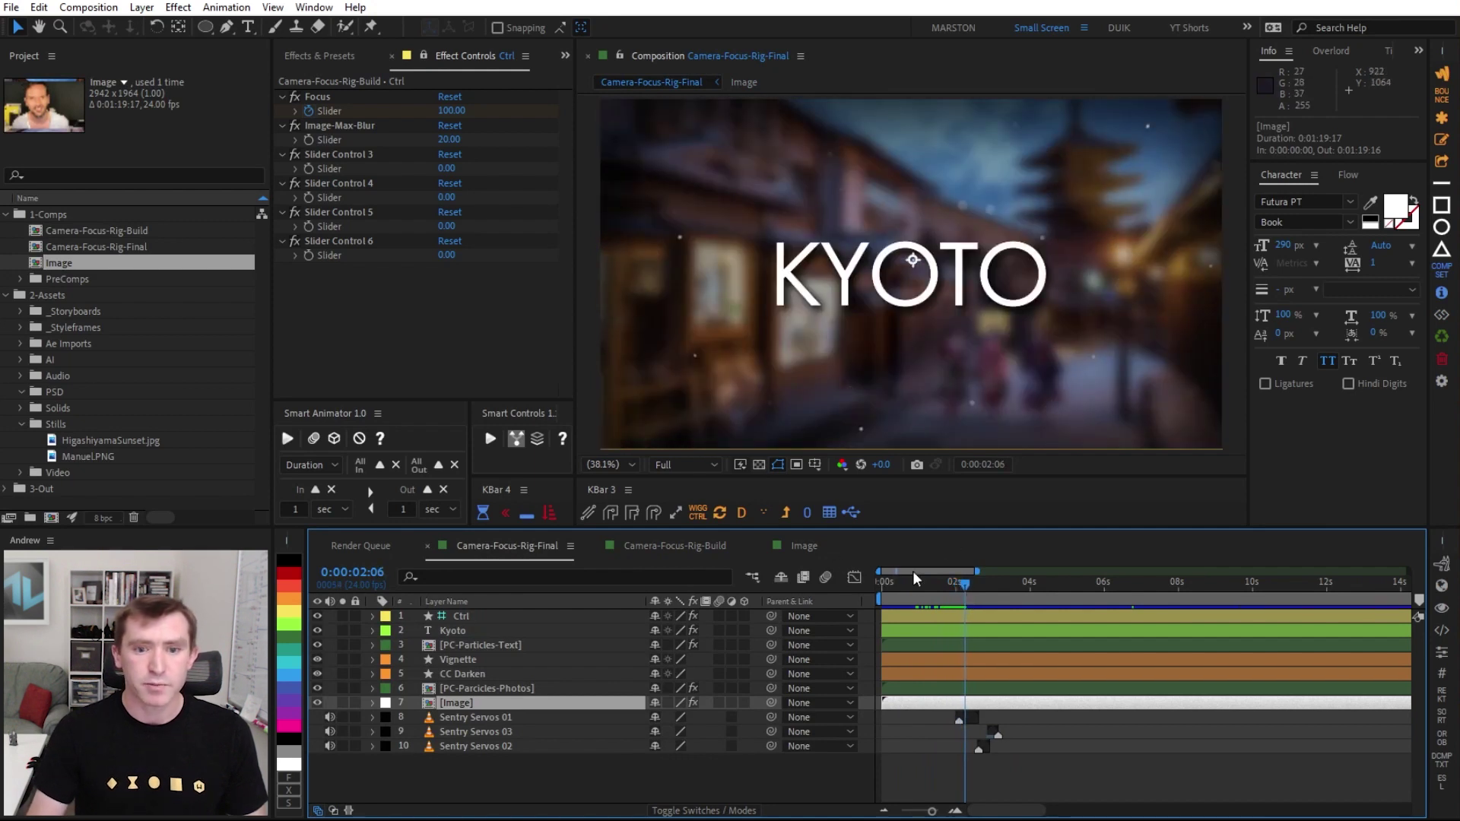
- Give HigashiyamaSunset.jpg's Scale a 'src =' expression pick-whipped to the Ctrl layer's Focus slider
{"action": "left_click", "coordinate": [631, 550]}
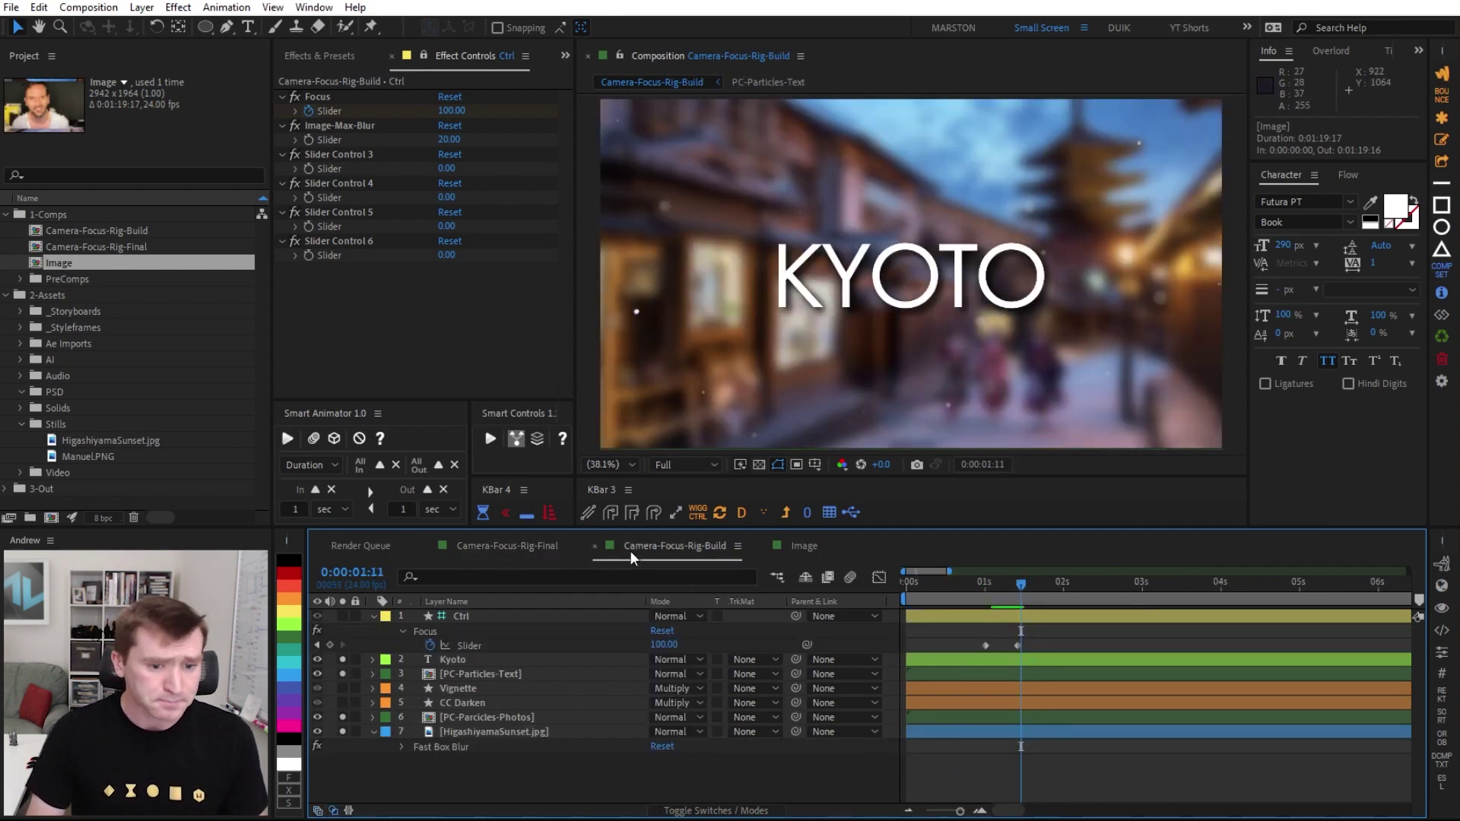
{"action": "left_click", "coordinate": [484, 730]}
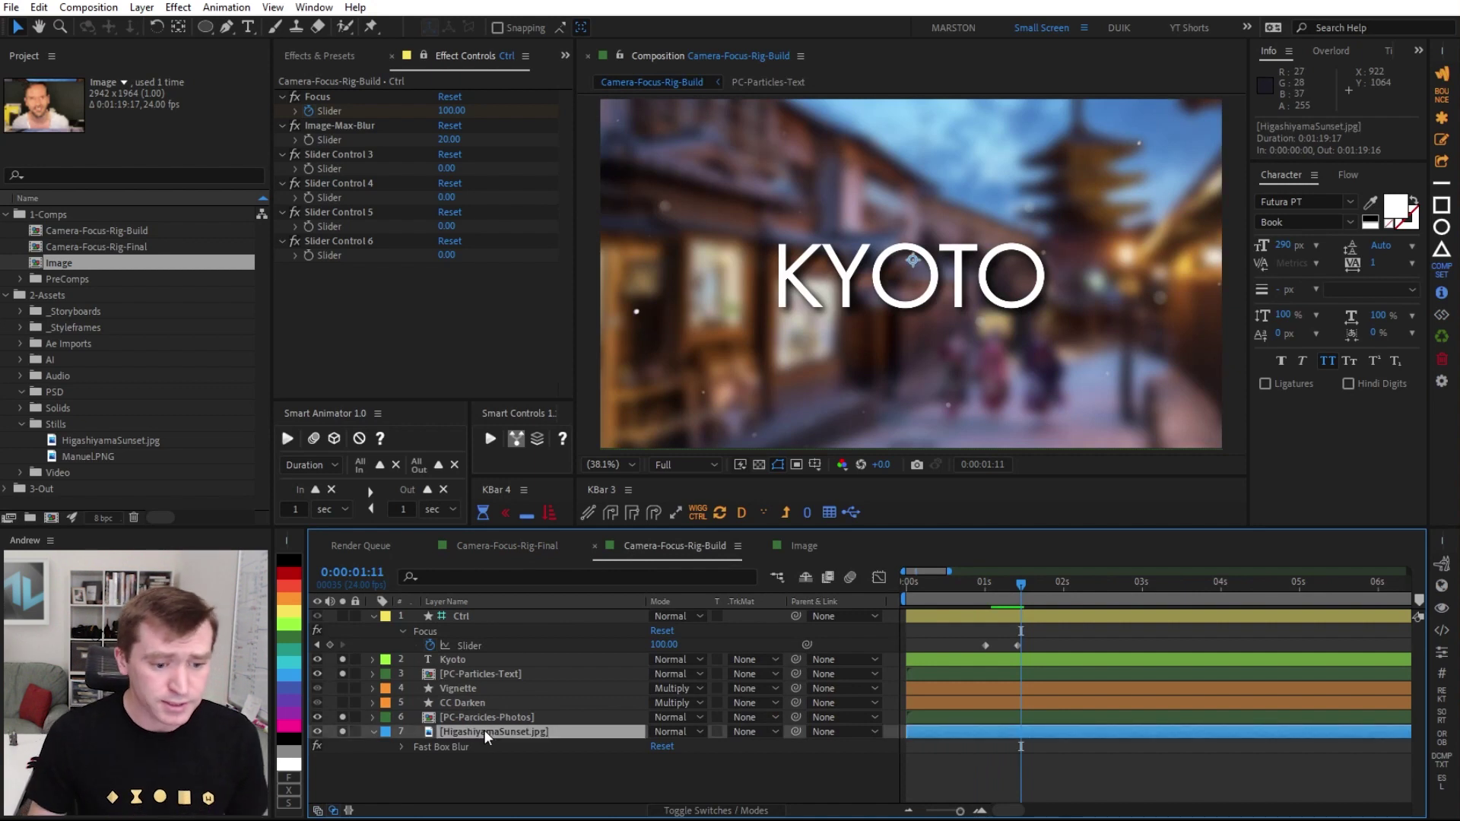
{"action": "key", "text": "s"}
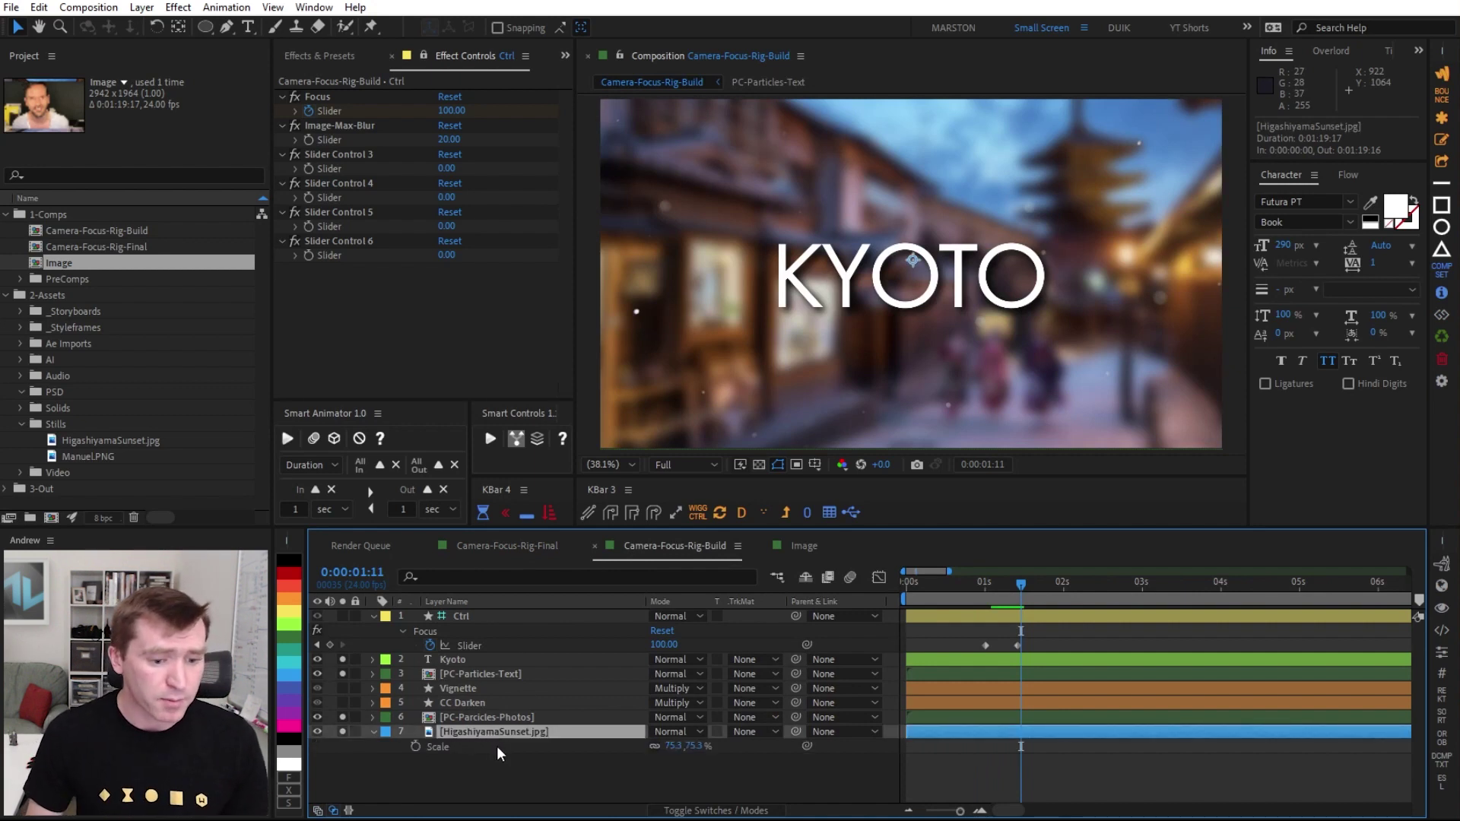
{"action": "left_click", "coordinate": [415, 747], "text": "alt"}
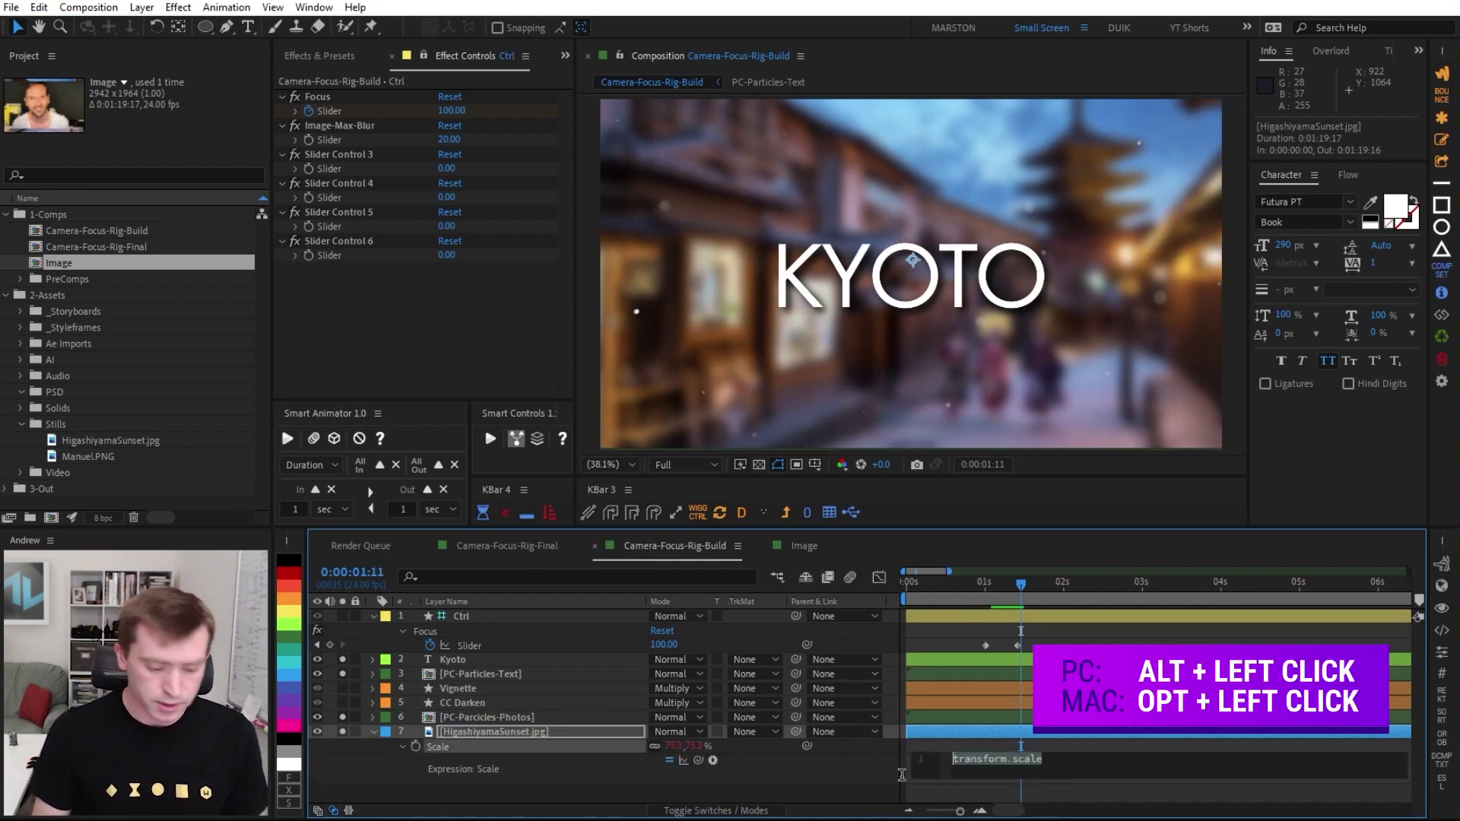
{"action": "type", "text": "src ="}
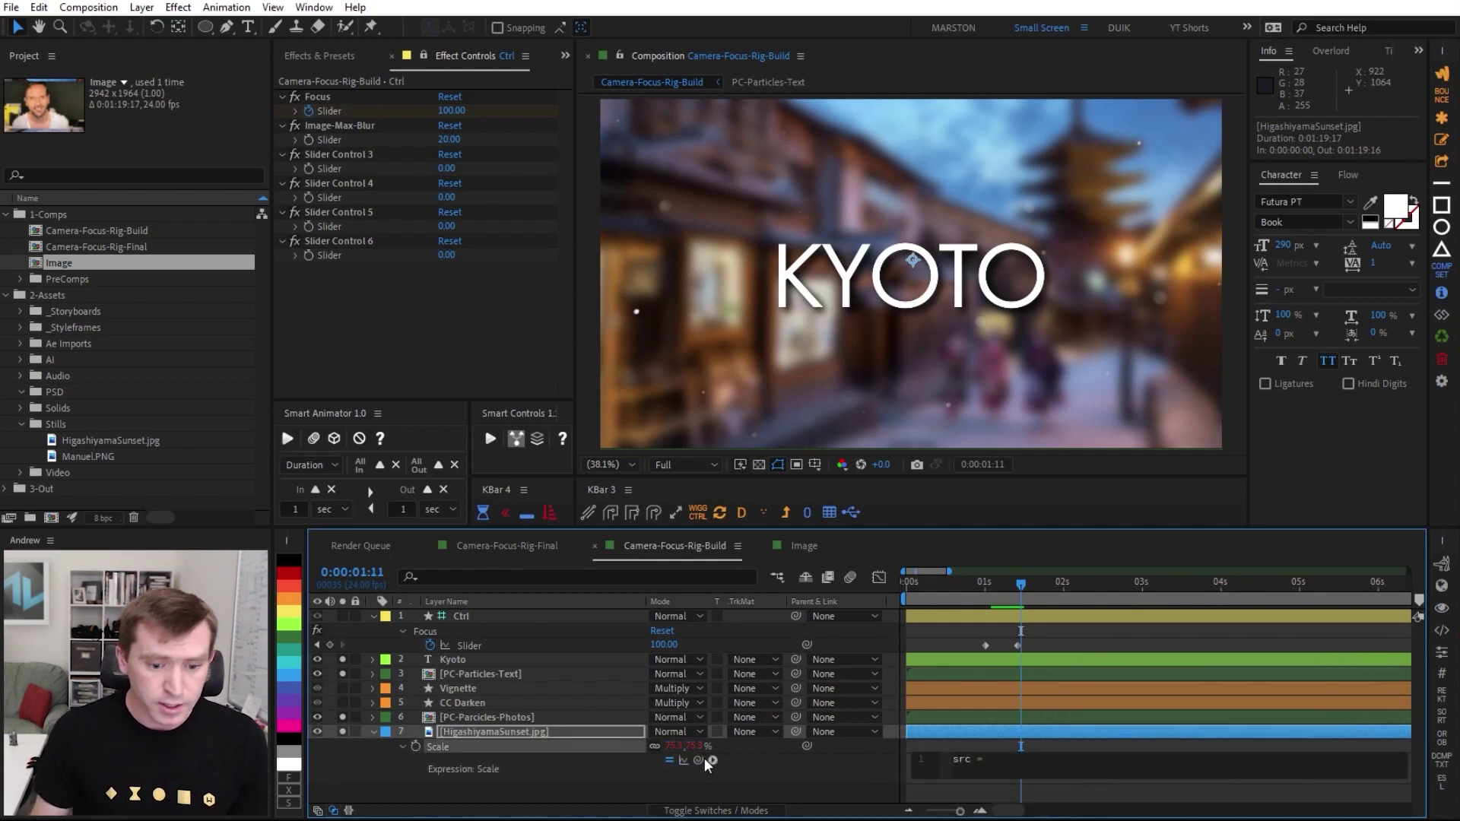
{"action": "left_click_drag", "start_coordinate": [698, 760], "coordinate": [329, 111]}
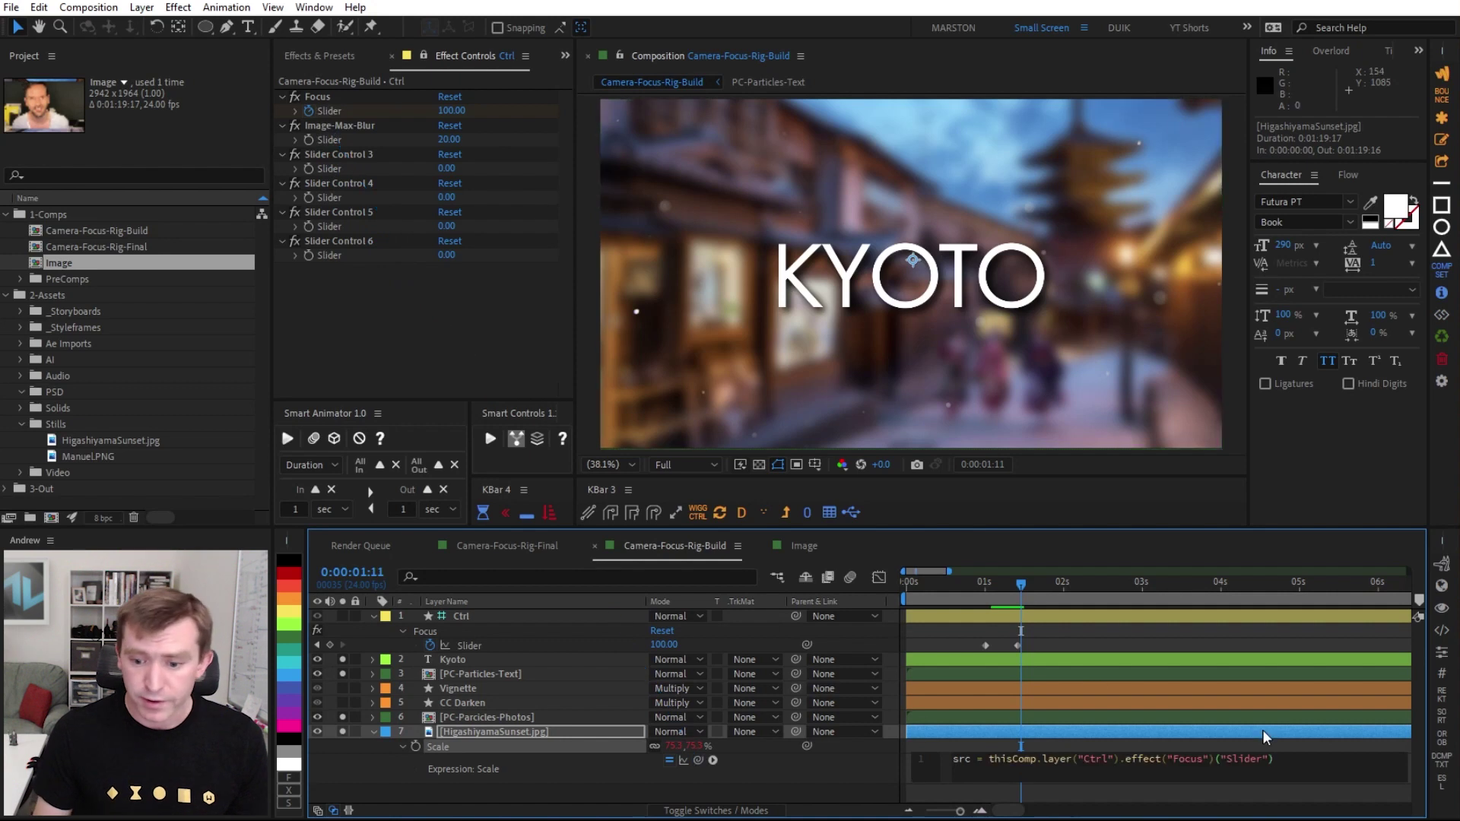
{"action": "left_click", "coordinate": [339, 152]}
{"action": "key", "text": "Return"}
- Rename Slider Control 3 to Image-Max-Scale and set its value to 75
{"action": "key", "text": "BackSpace"}
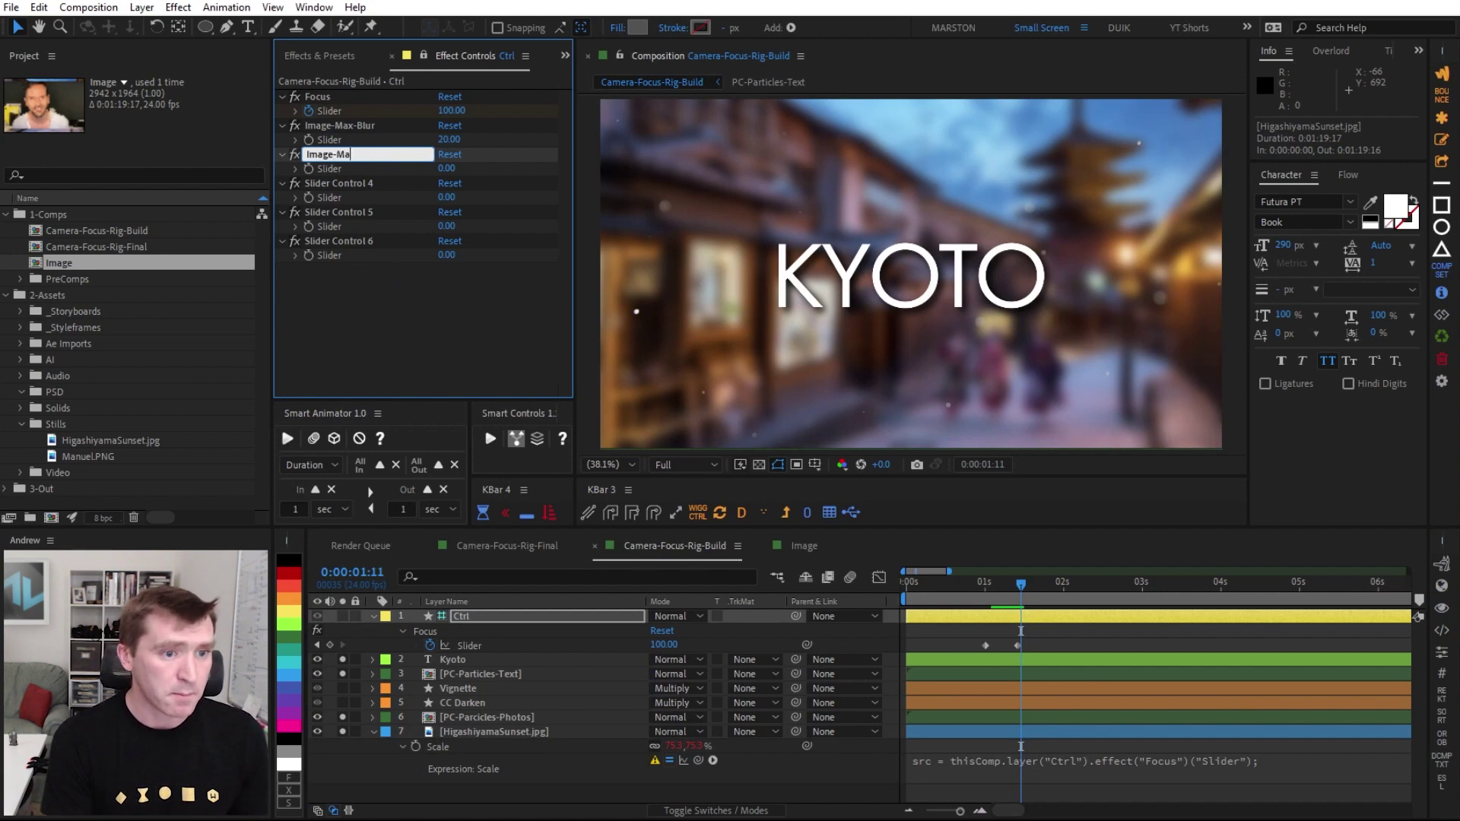
{"action": "type", "text": "Image-Max-Scale"}
{"action": "key", "text": "Return"}
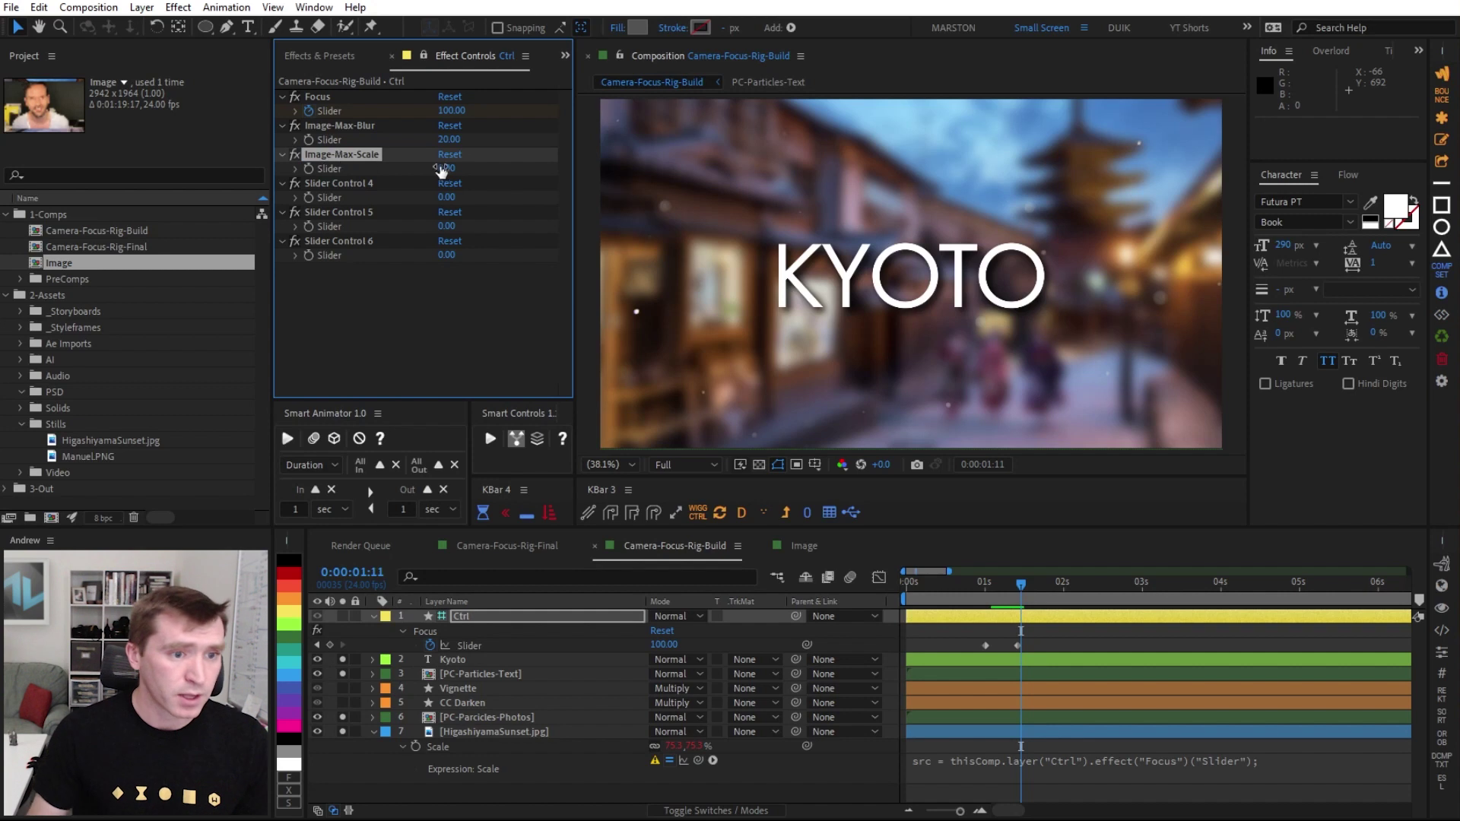
{"action": "left_click", "coordinate": [449, 169]}
{"action": "type", "text": "75"}
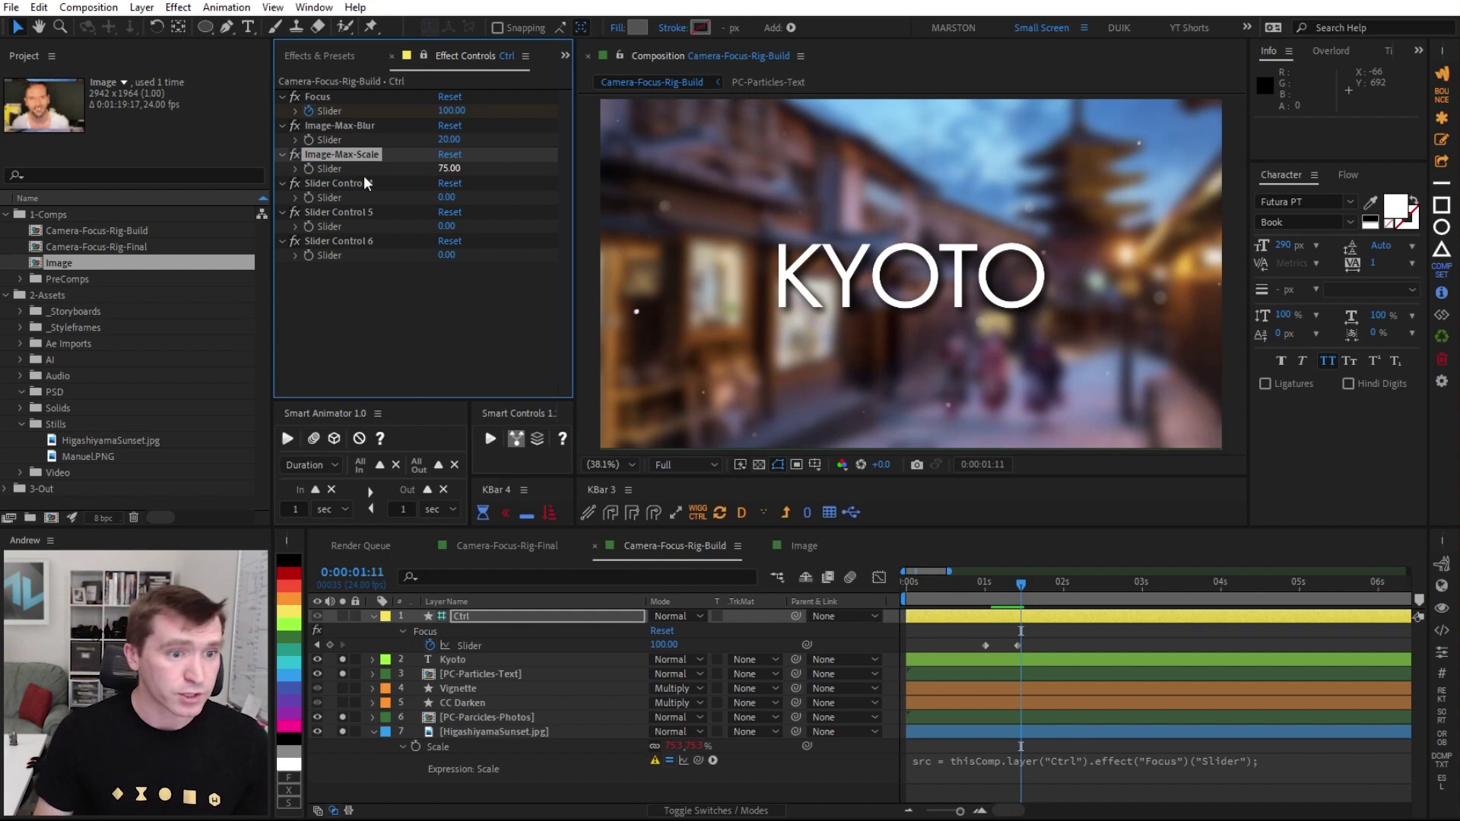
{"action": "key", "text": "Return"}
- Rename Slider Control 4 to Image-Min-Scale and set its value to 72
{"action": "left_click", "coordinate": [361, 185]}
{"action": "key", "text": "Return"}
{"action": "type", "text": "Image"}
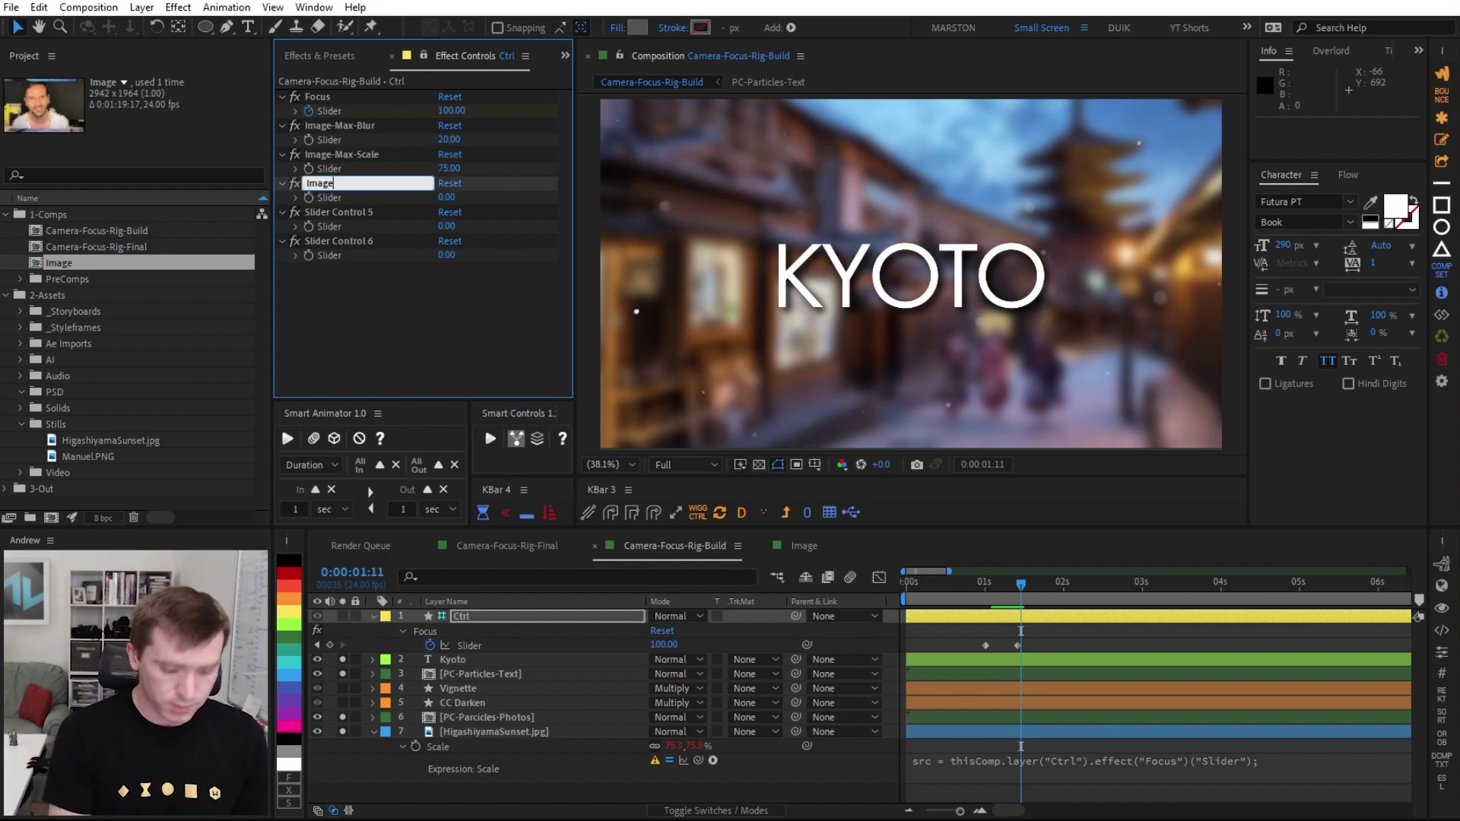
{"action": "type", "text": "-Min-Scale"}
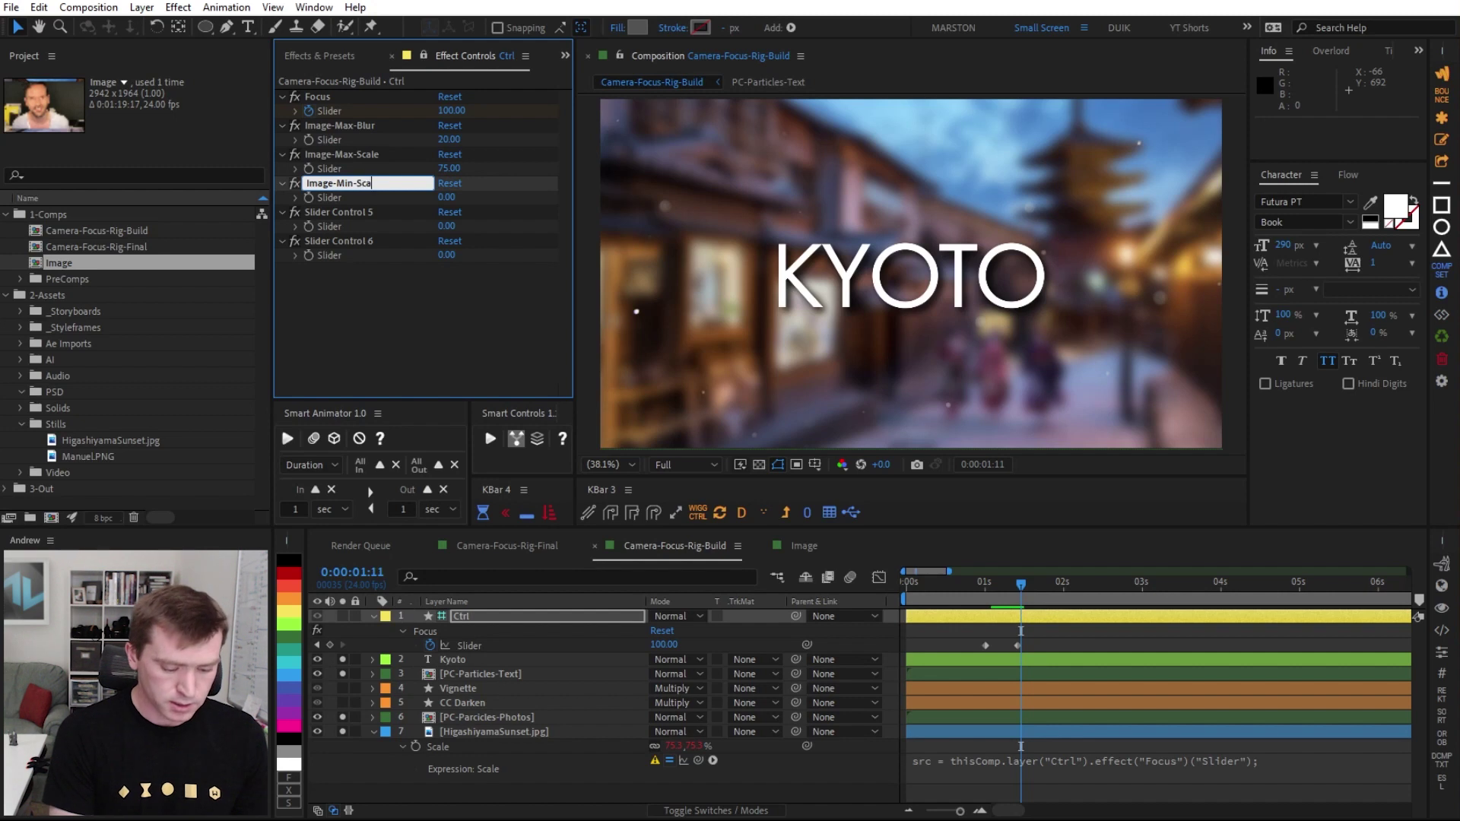
{"action": "key", "text": "Return"}
{"action": "left_click", "coordinate": [448, 197]}
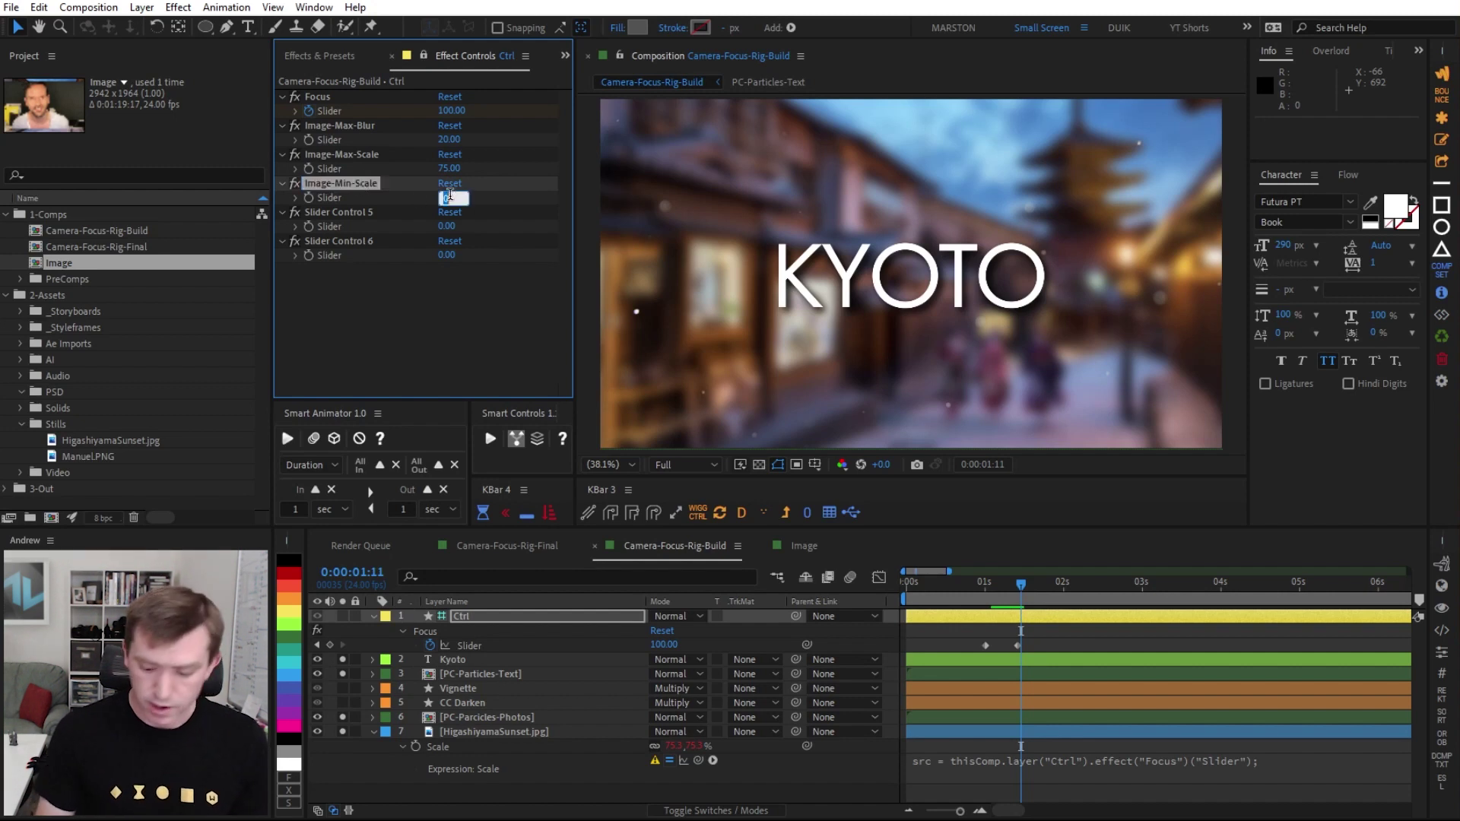
{"action": "type", "text": "72"}
{"action": "key", "text": "Return"}
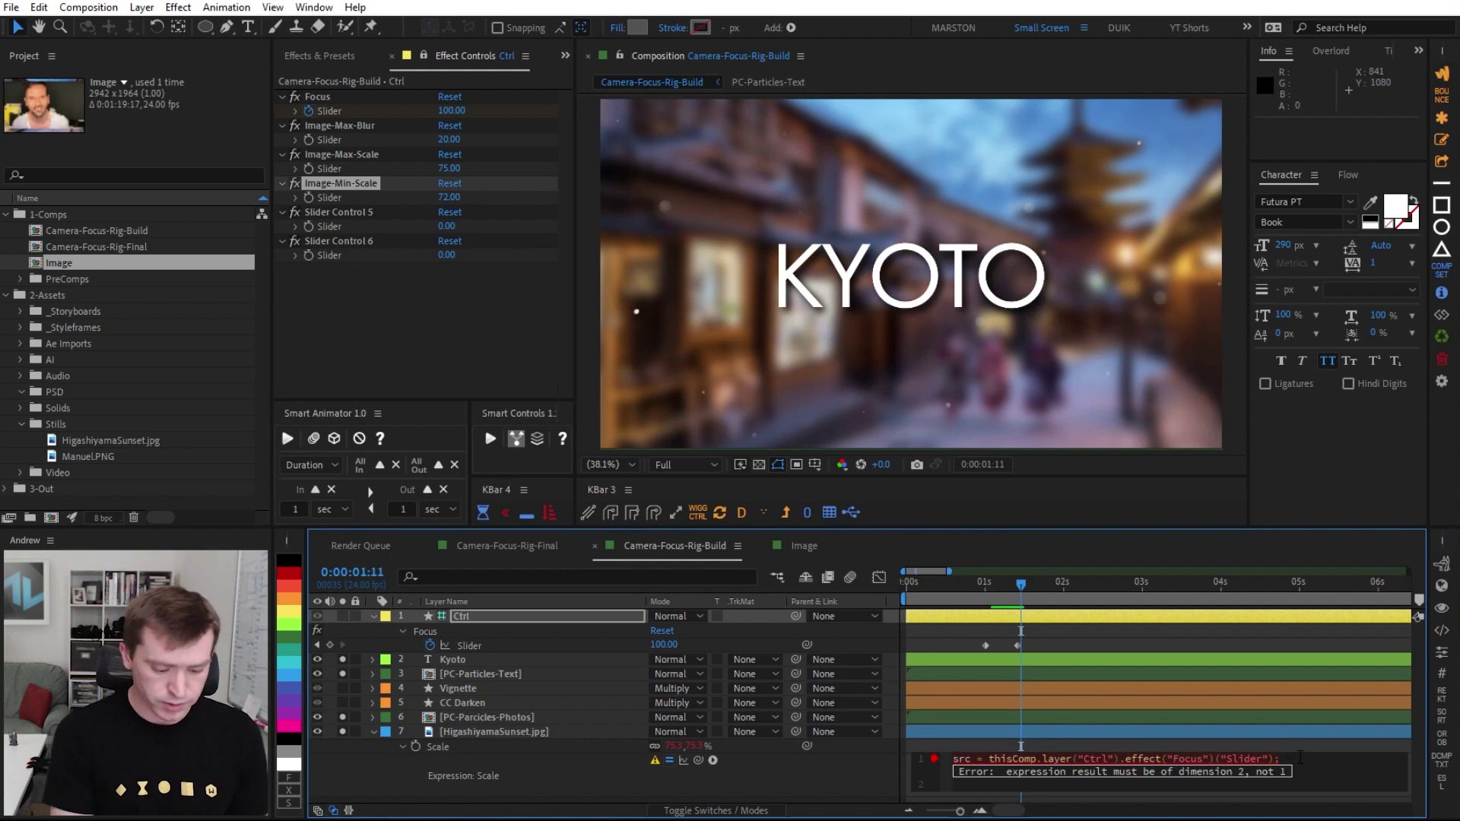
- Add minS and maxS lines to the Scale expression, pick-whipped to Image-Min-Scale and Image-Max-Scale
{"action": "type", "text": "inS ="}
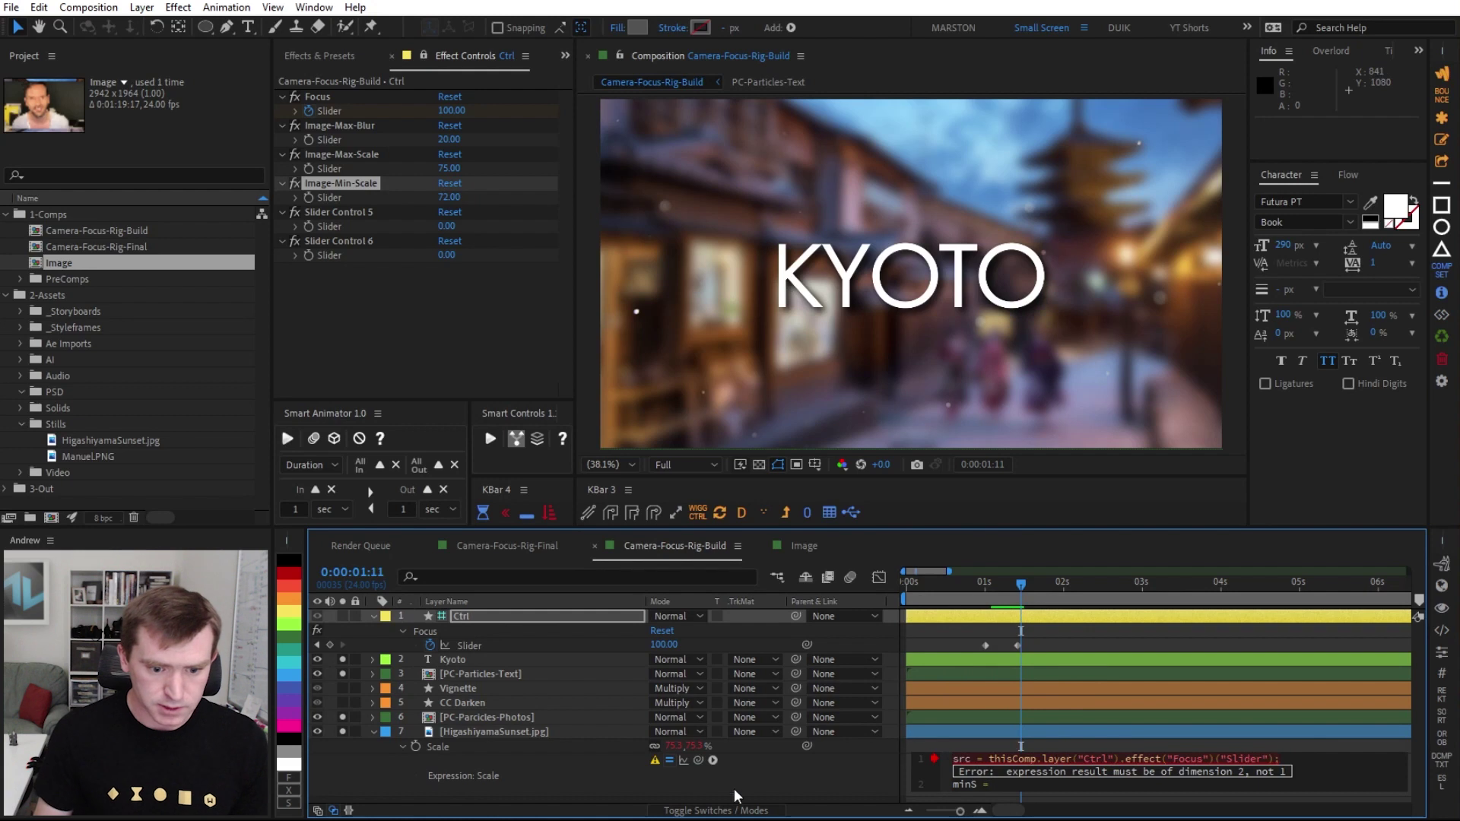
{"action": "left_click_drag", "start_coordinate": [698, 760], "coordinate": [356, 208]}
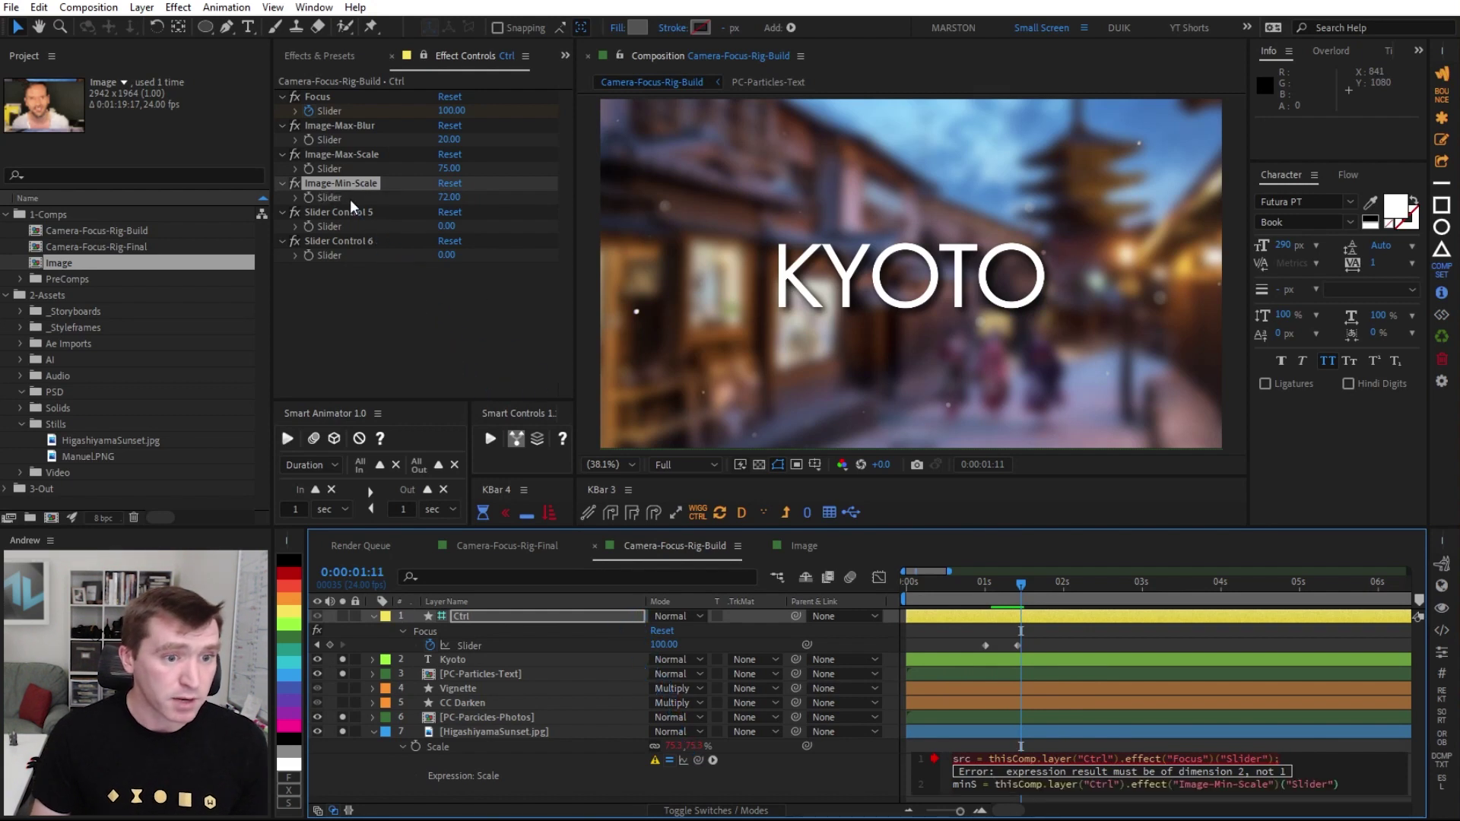
{"action": "type", "text": ";"}
{"action": "key", "text": "Return"}
{"action": "type", "text": "maxS ="}
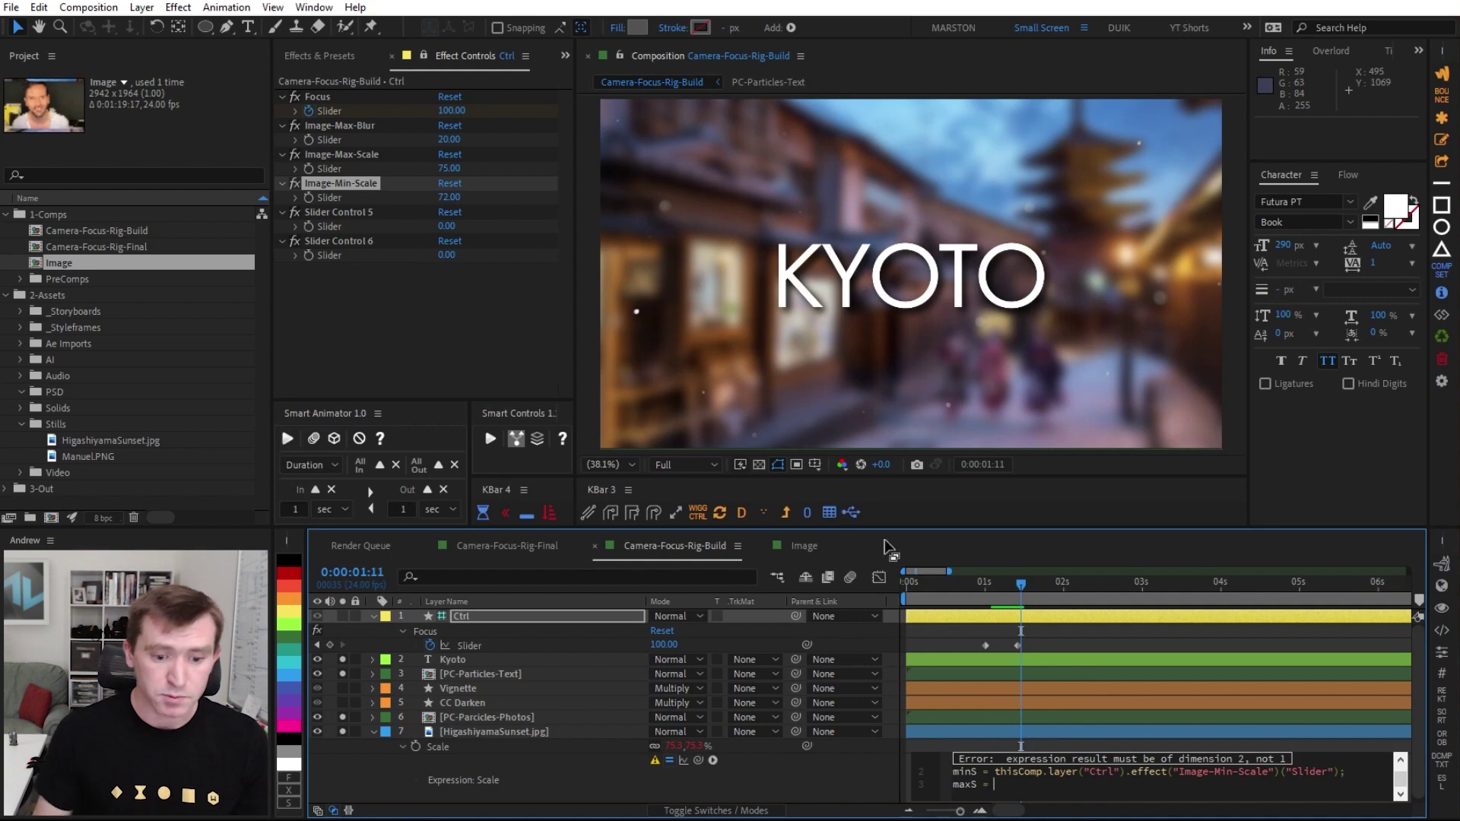
{"action": "left_click_drag", "start_coordinate": [698, 760], "coordinate": [341, 167]}
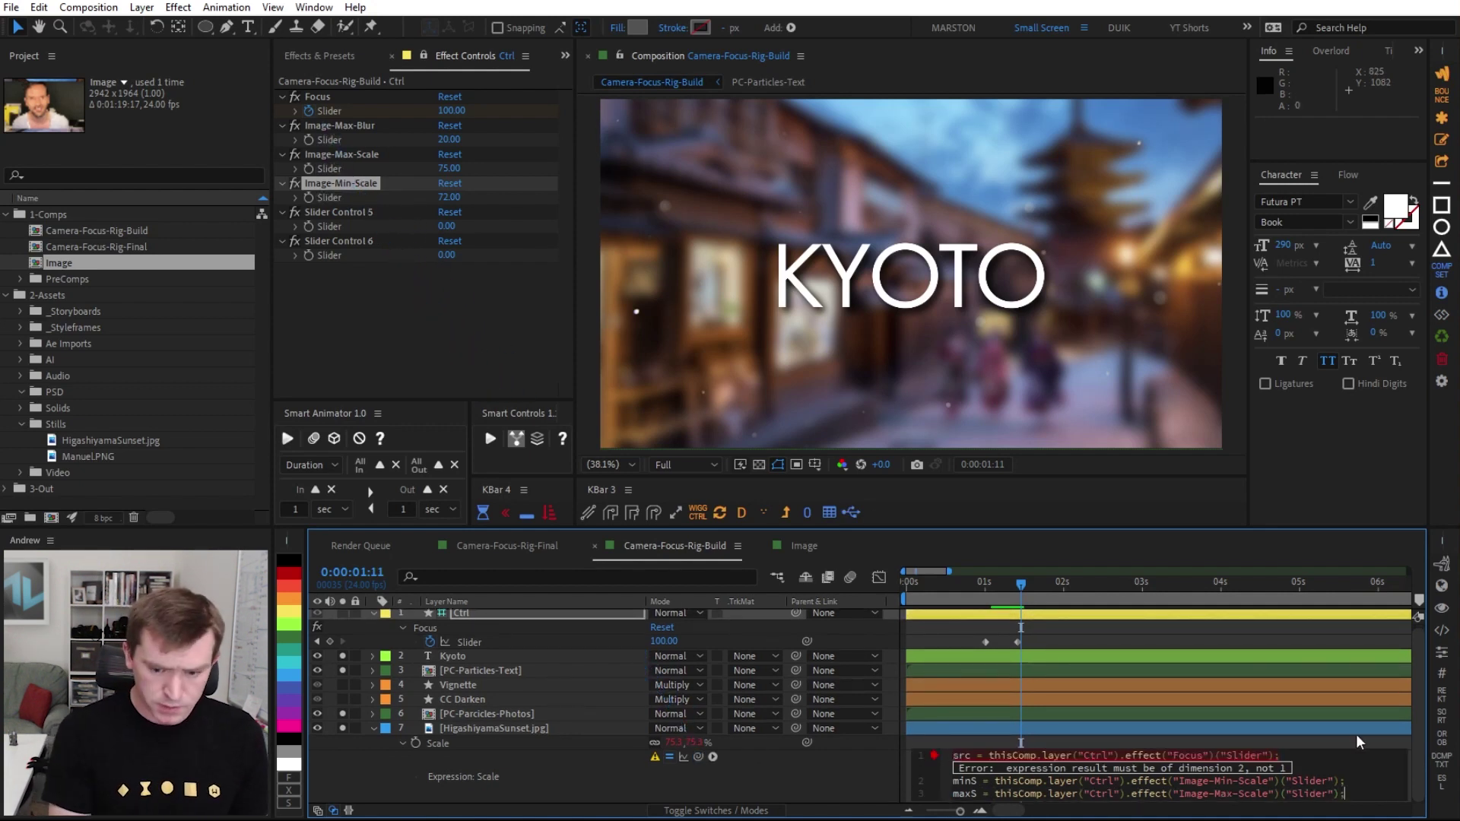
{"action": "type", "text": ";"}
{"action": "left_click", "coordinate": [840, 770]}
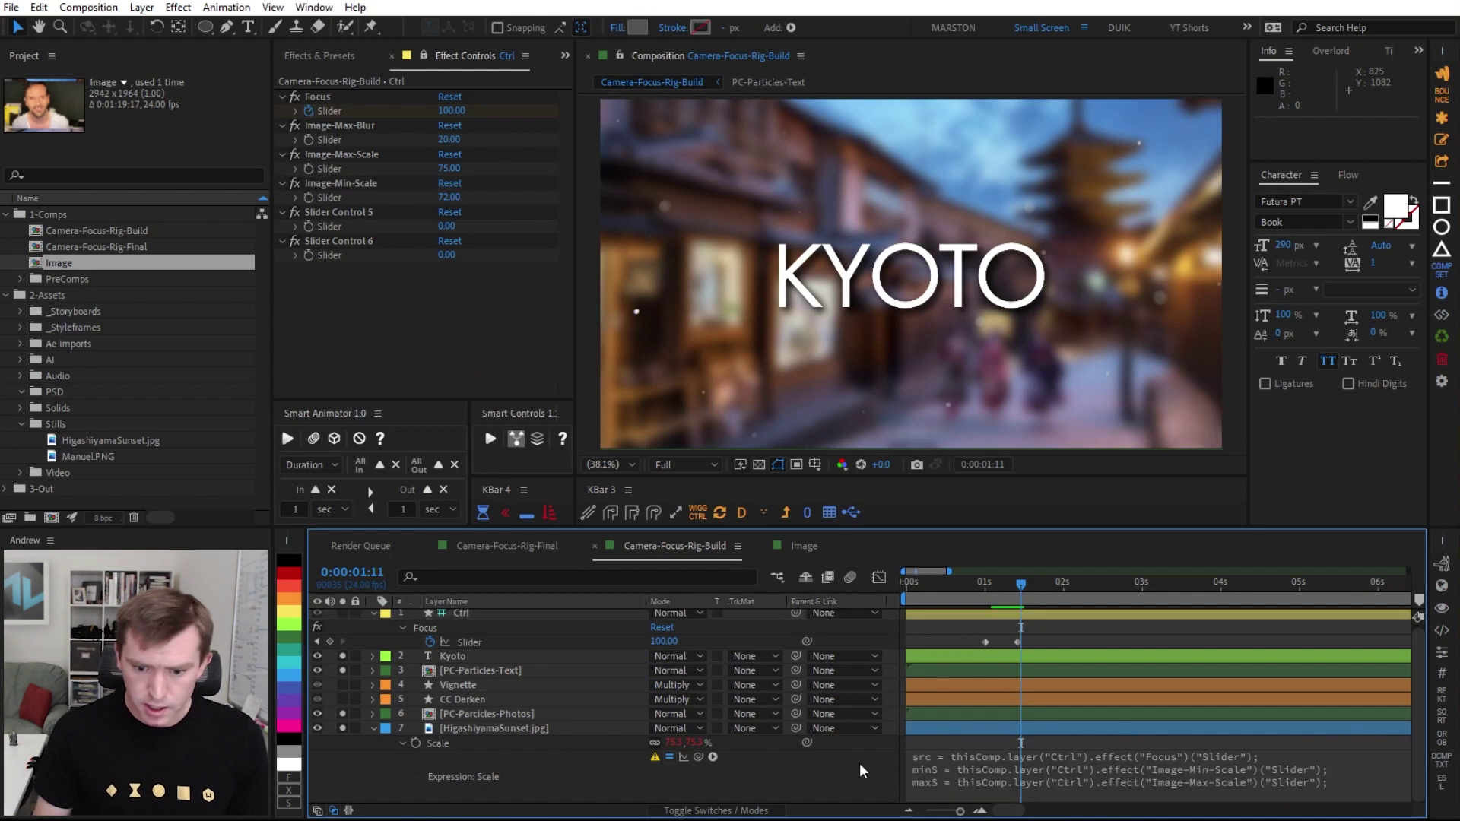
{"action": "key", "text": "grave"}
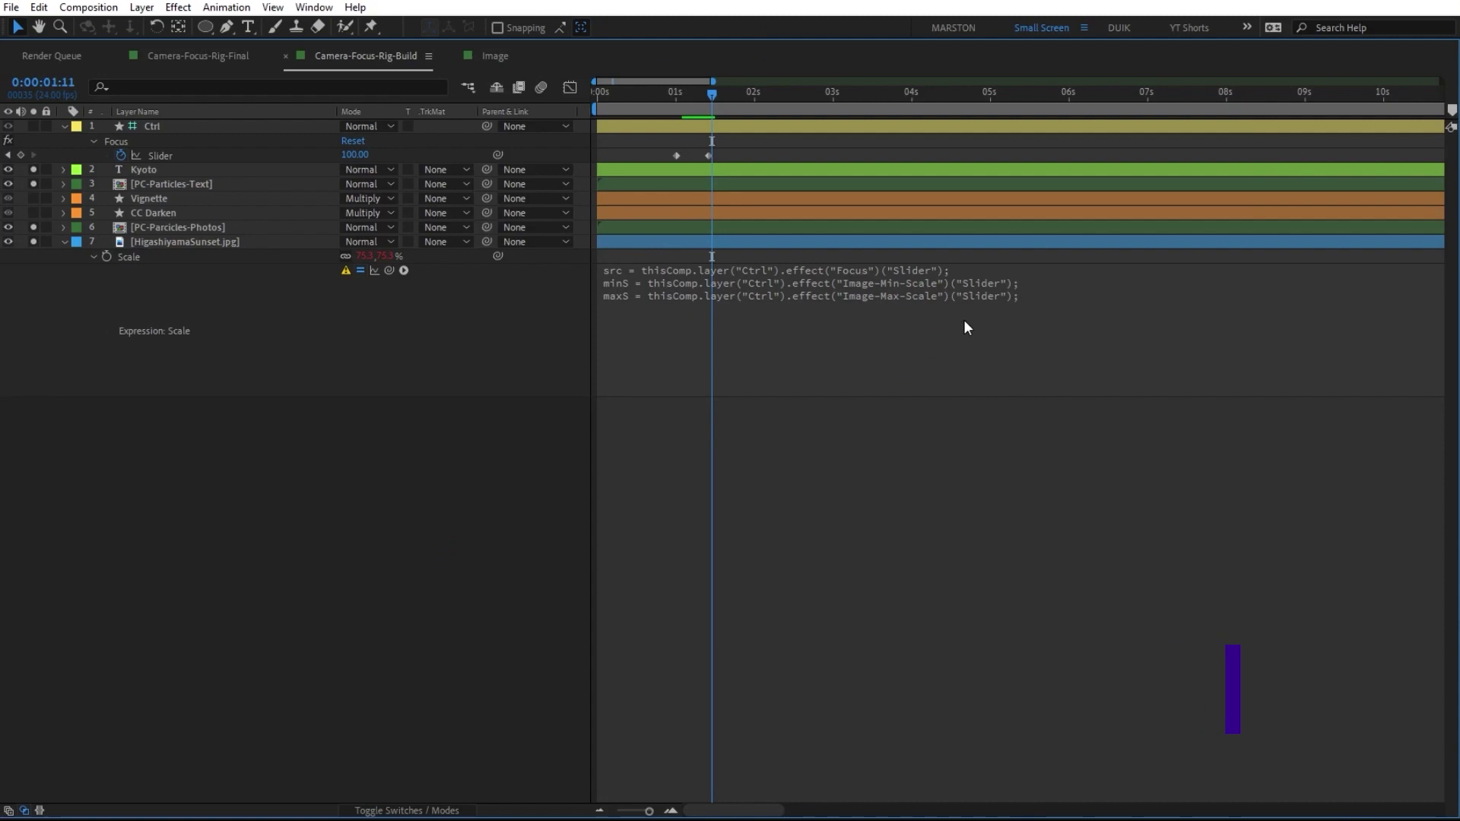
- End the photo's Scale expression with s = linear(src, 0, 100, minS, maxS) and [s, s]
{"action": "left_click", "coordinate": [1052, 298]}
{"action": "left_click", "coordinate": [1069, 305]}
{"action": "key", "text": "Return"}
{"action": "key", "text": "Return"}
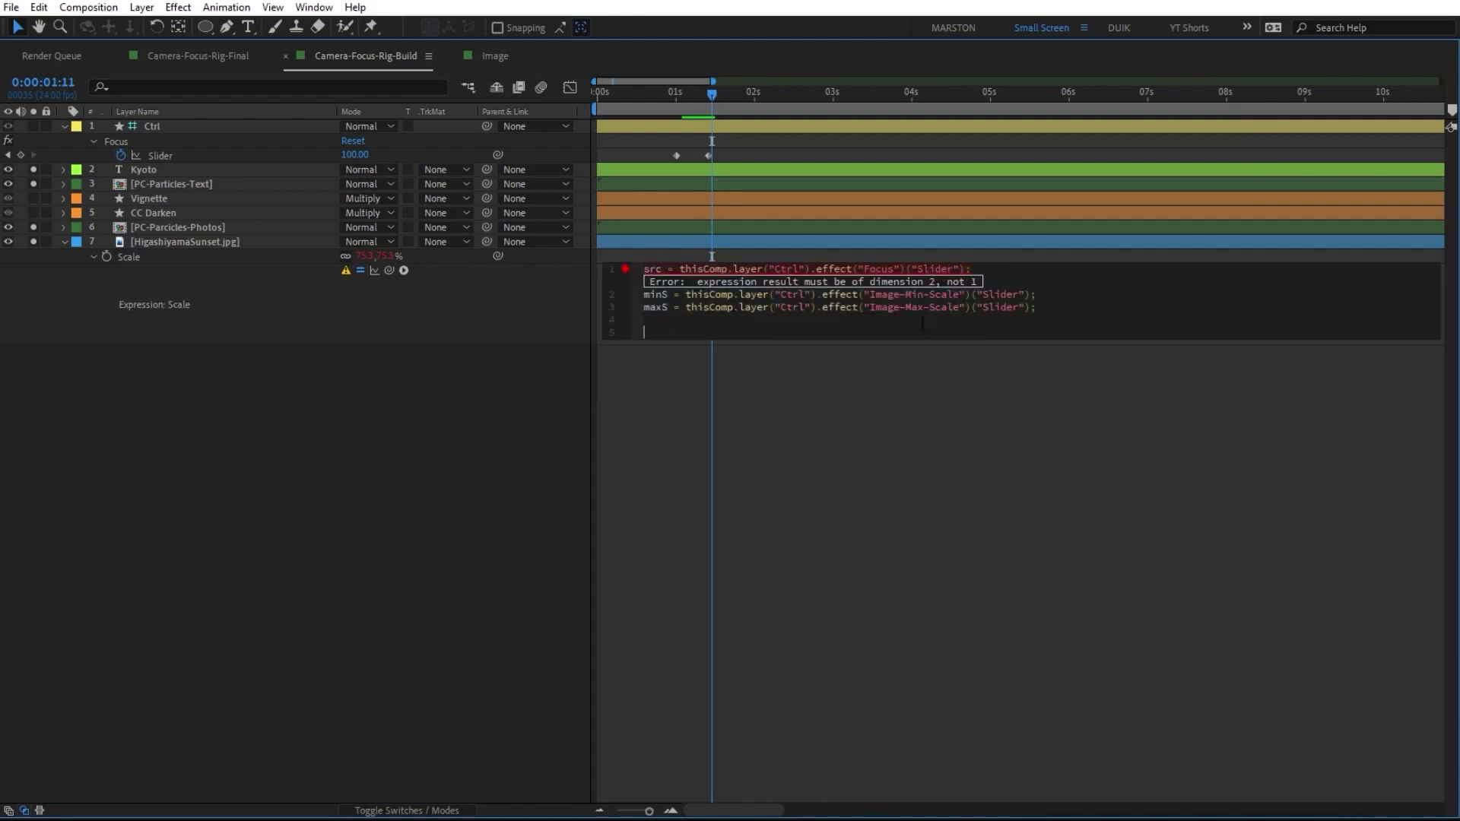
{"action": "type", "text": "linear"}
{"action": "type", "text": "(src"}
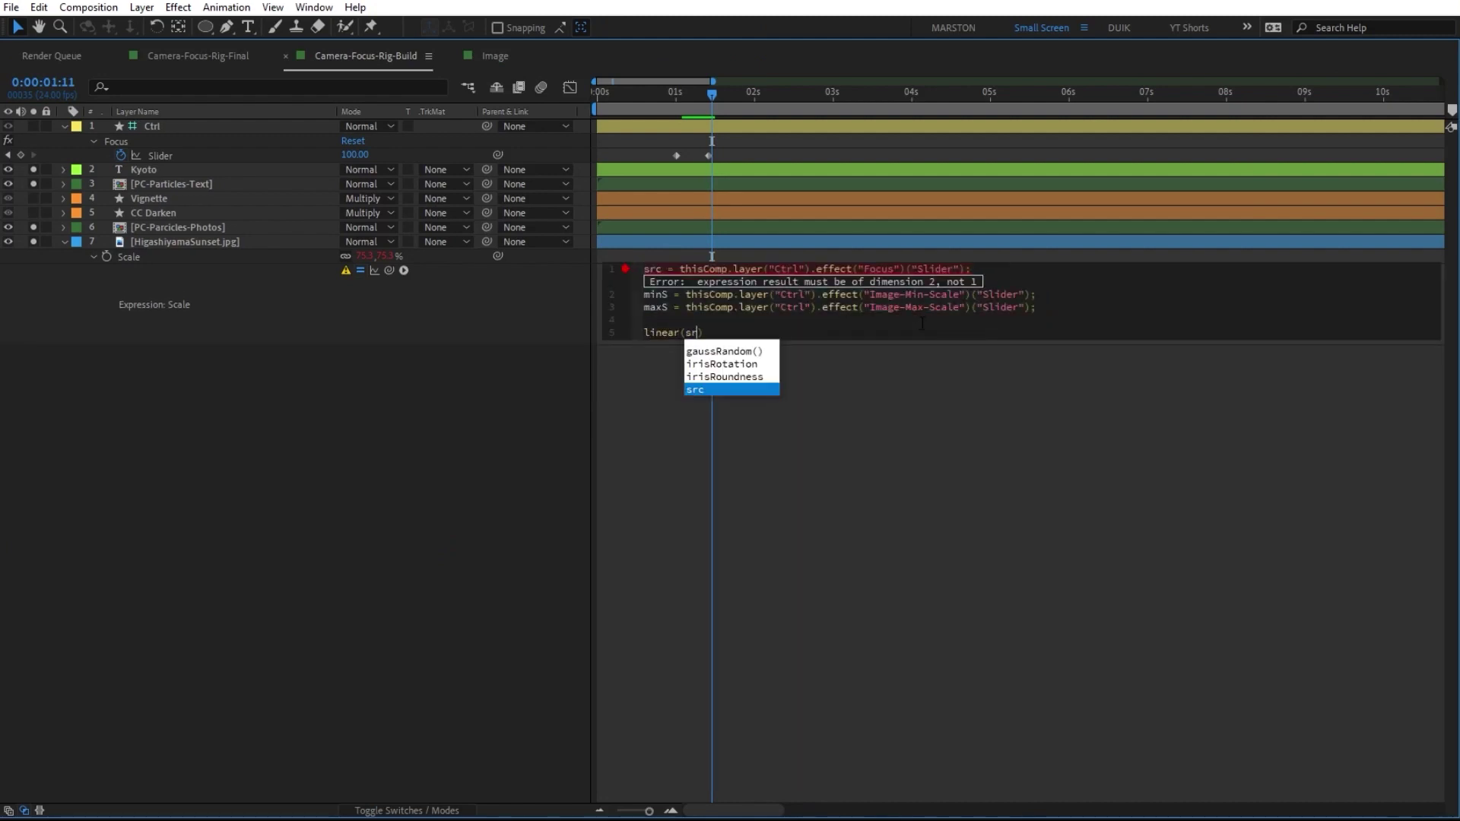
{"action": "type", "text": ", "}
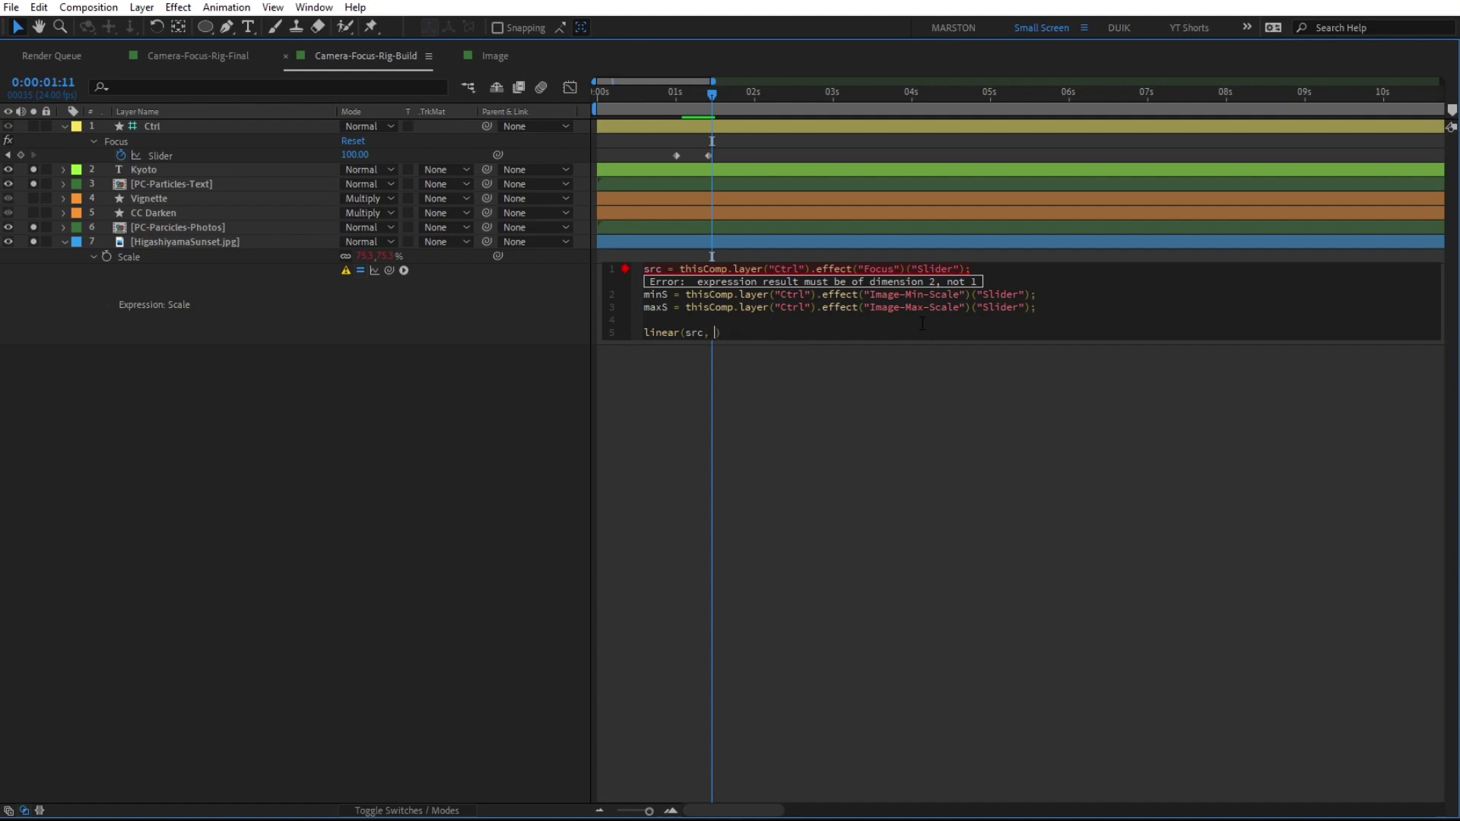
{"action": "type", "text": "0, 100, "}
{"action": "type", "text": "minS, "}
{"action": "type", "text": "maxS"}
{"action": "type", "text": "s"}
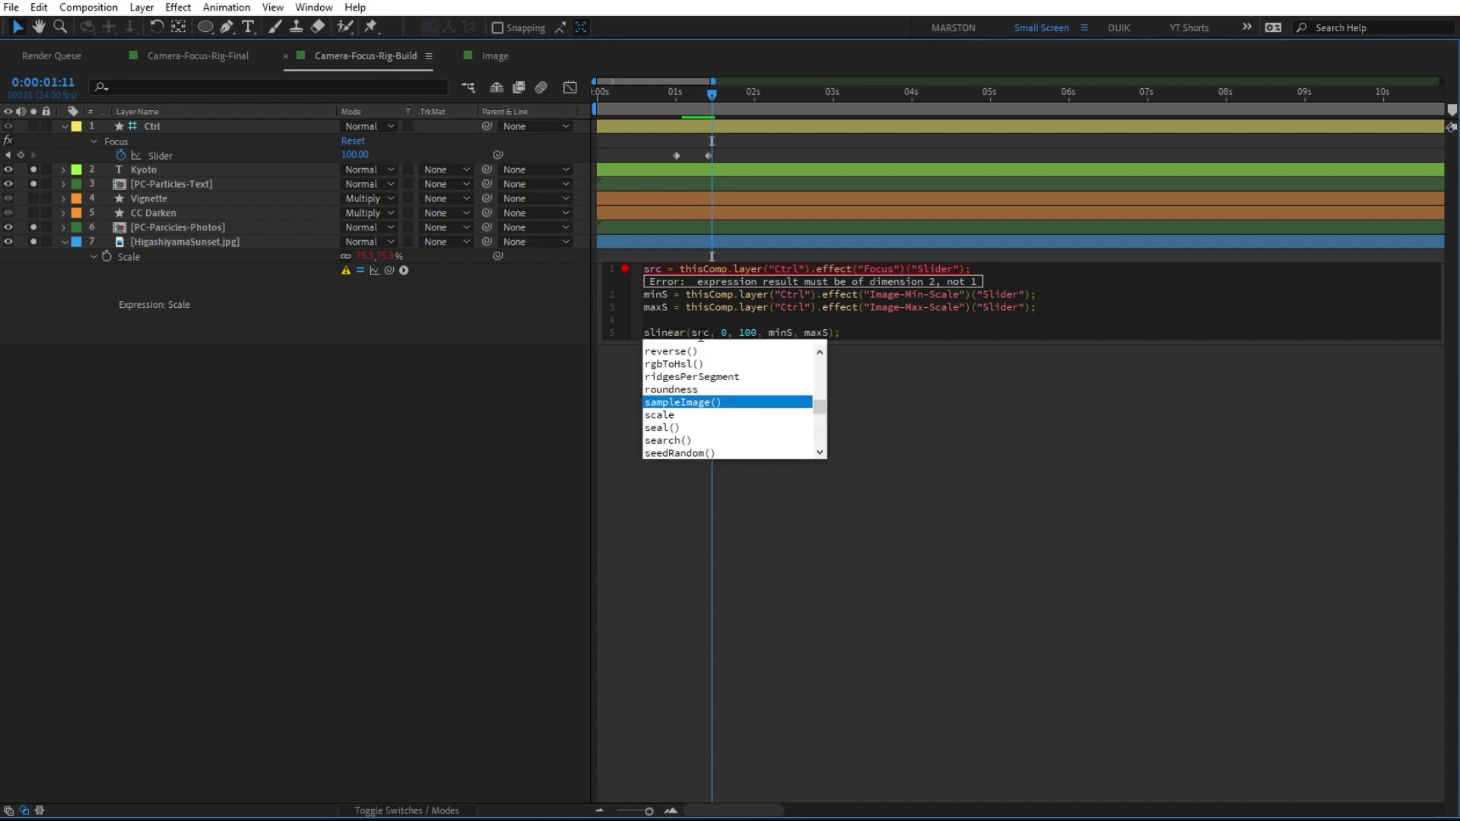
{"action": "type", "text": " ="}
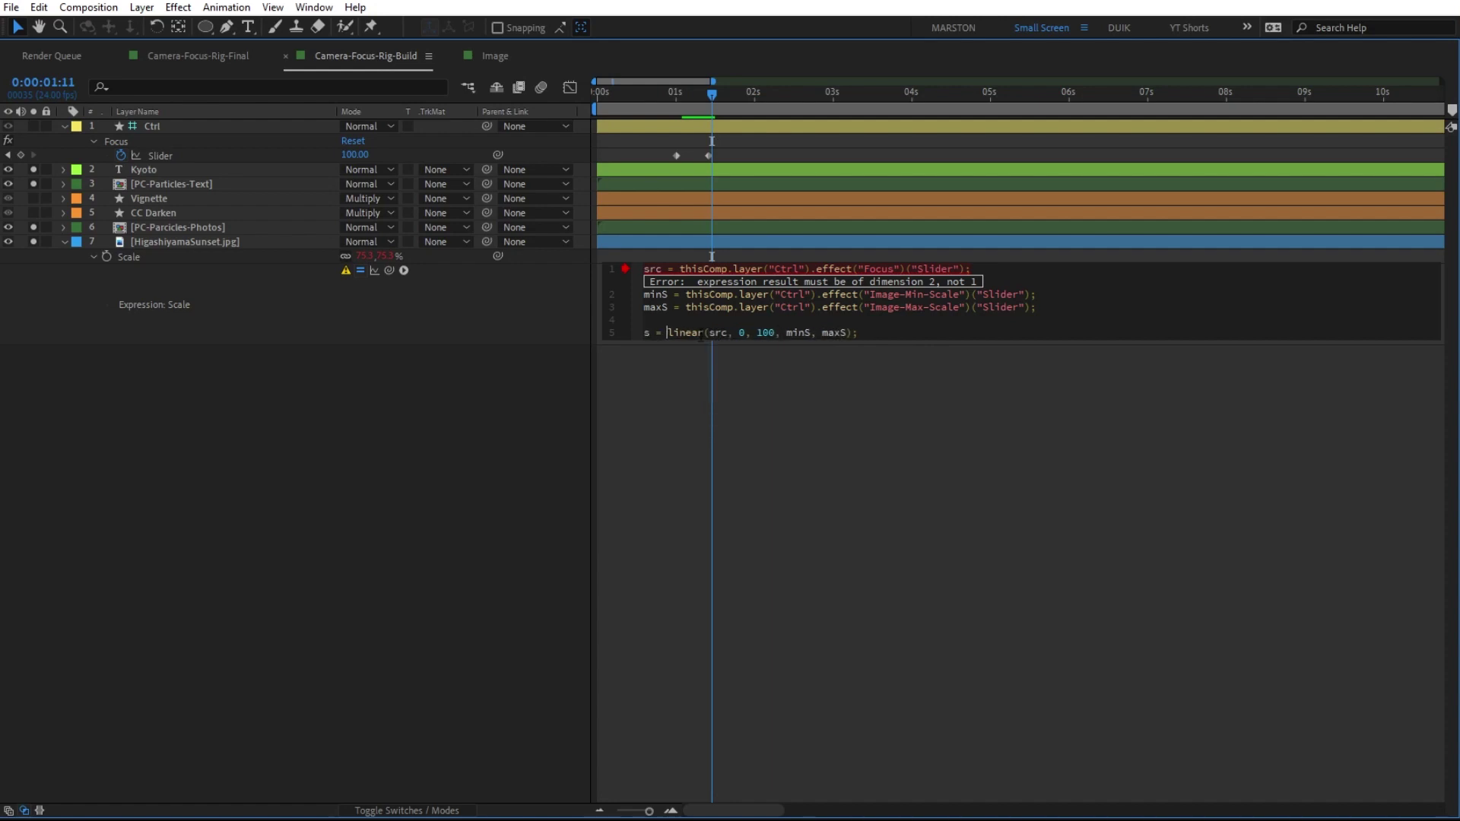
{"action": "key", "text": "Return"}
{"action": "key", "text": "Return"}
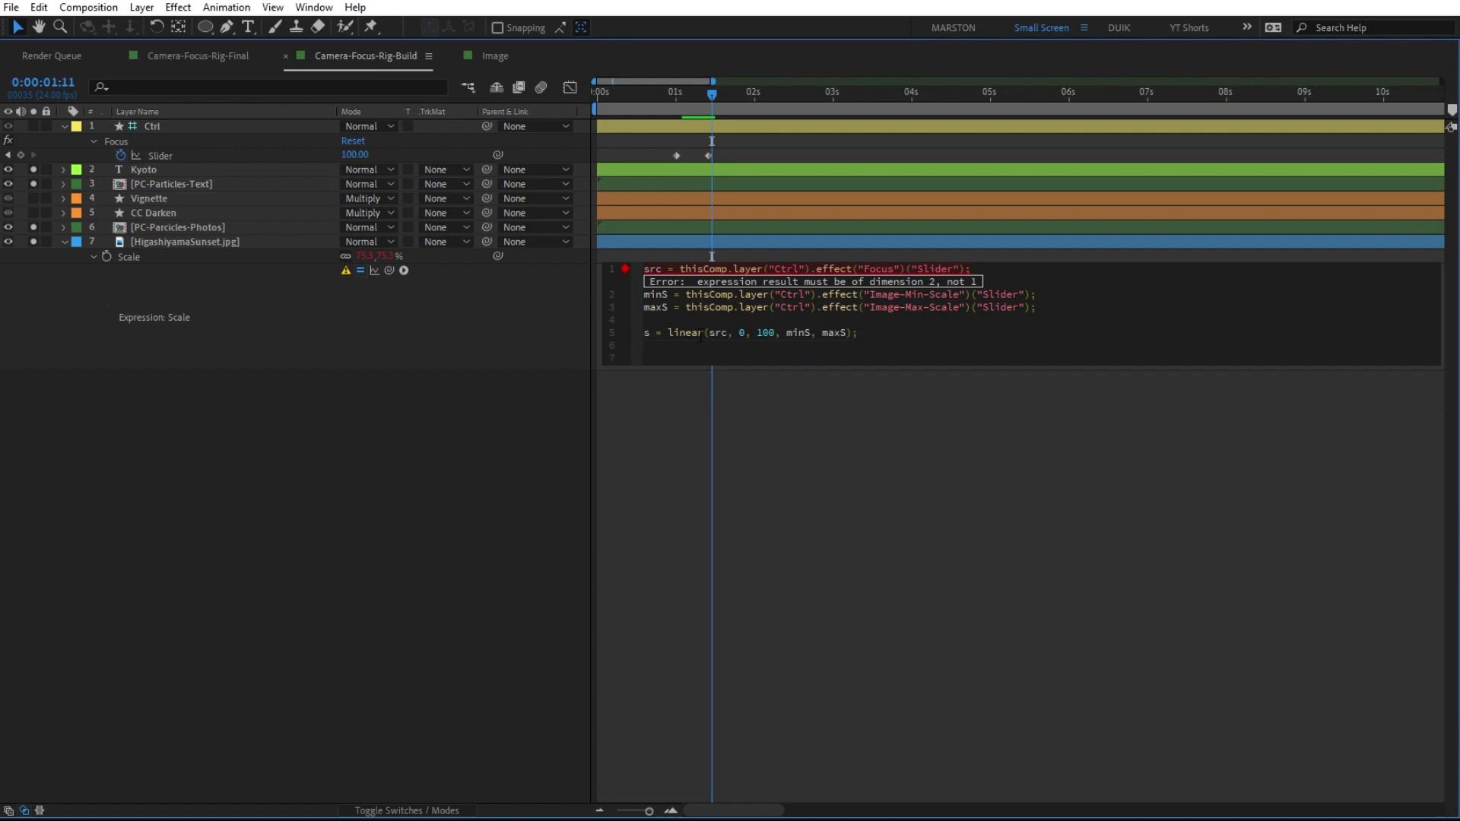
{"action": "type", "text": "[s, s"}
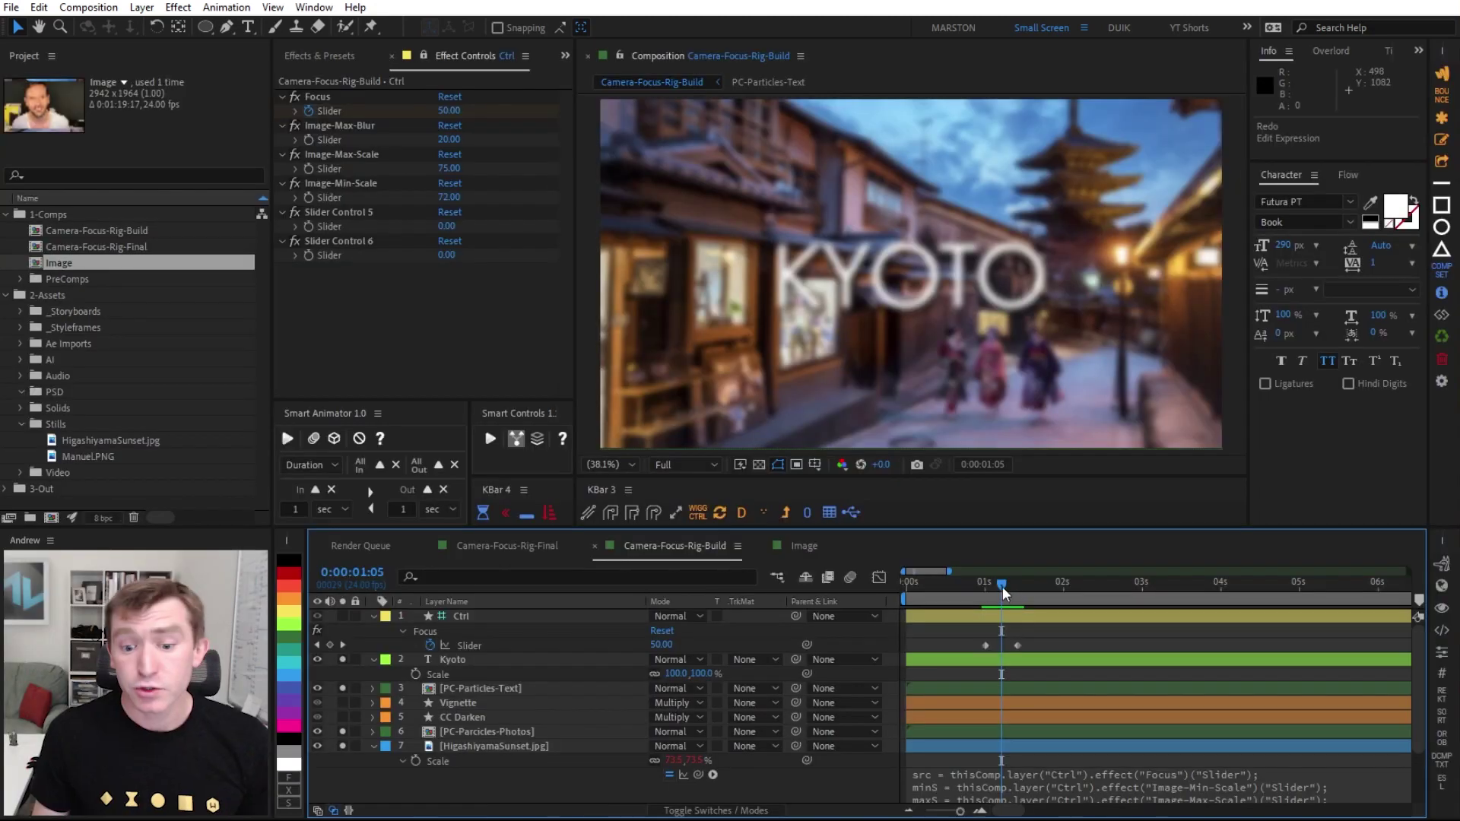
- Copy only the photo's Scale expression and paste it onto the Kyoto title layer
{"action": "mouse_move", "coordinate": [1002, 587]}
{"action": "left_mouse_down"}
{"action": "mouse_move", "coordinate": [988, 596]}
{"action": "mouse_move", "coordinate": [1011, 595]}
{"action": "left_mouse_up"}
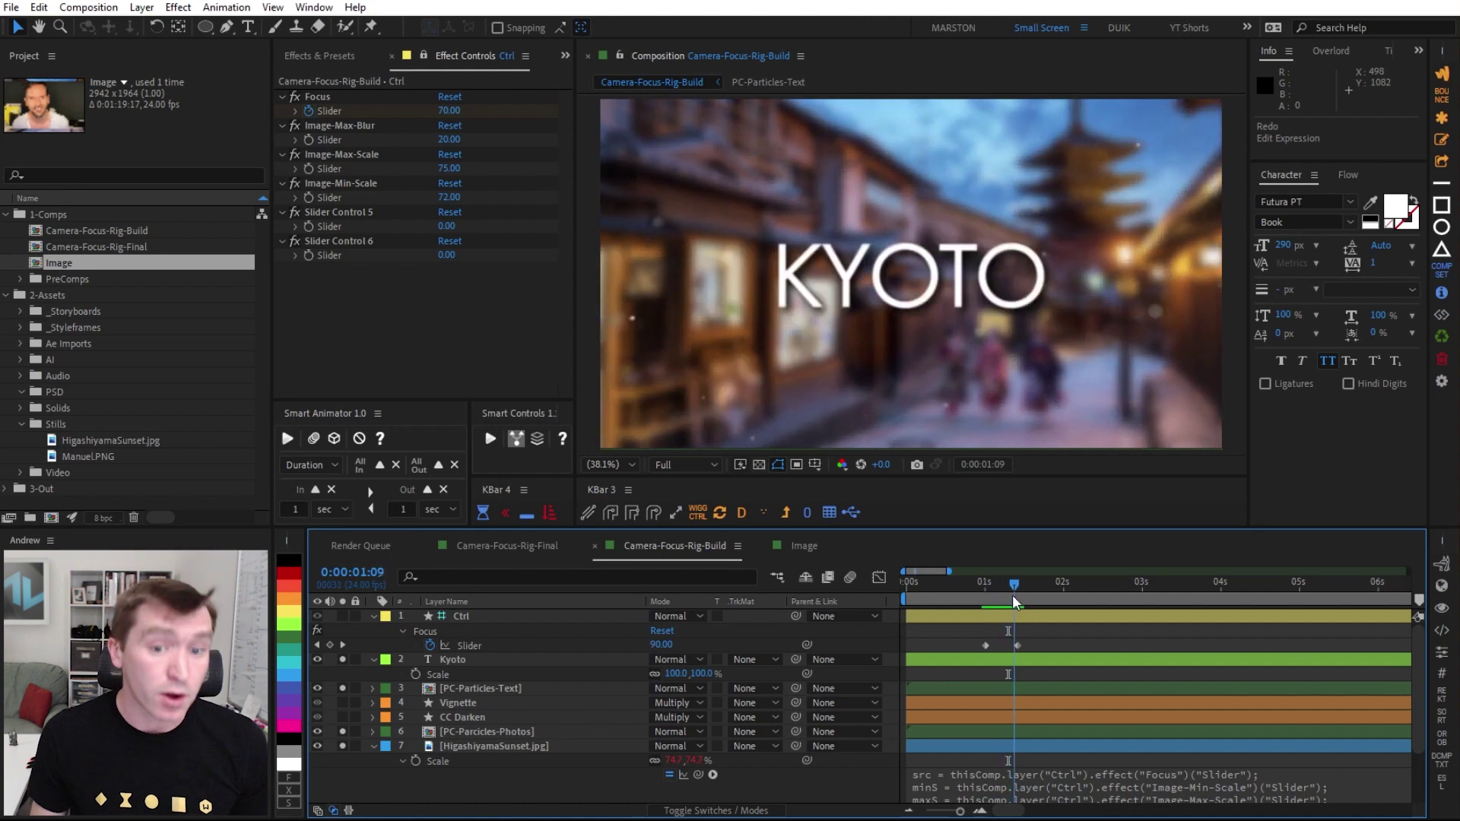
{"action": "left_click", "coordinate": [461, 761]}
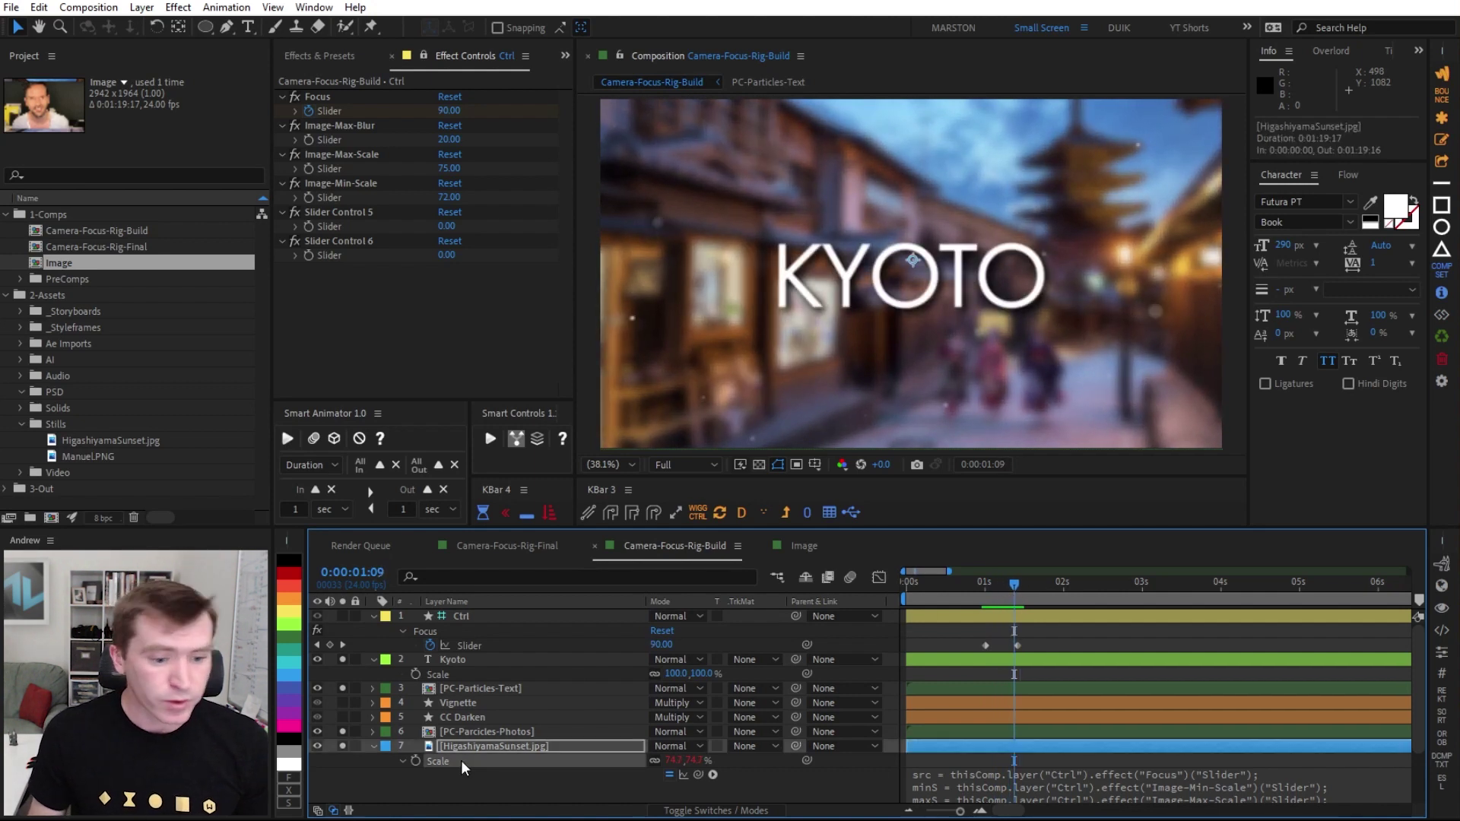
{"action": "right_click", "coordinate": [461, 761]}
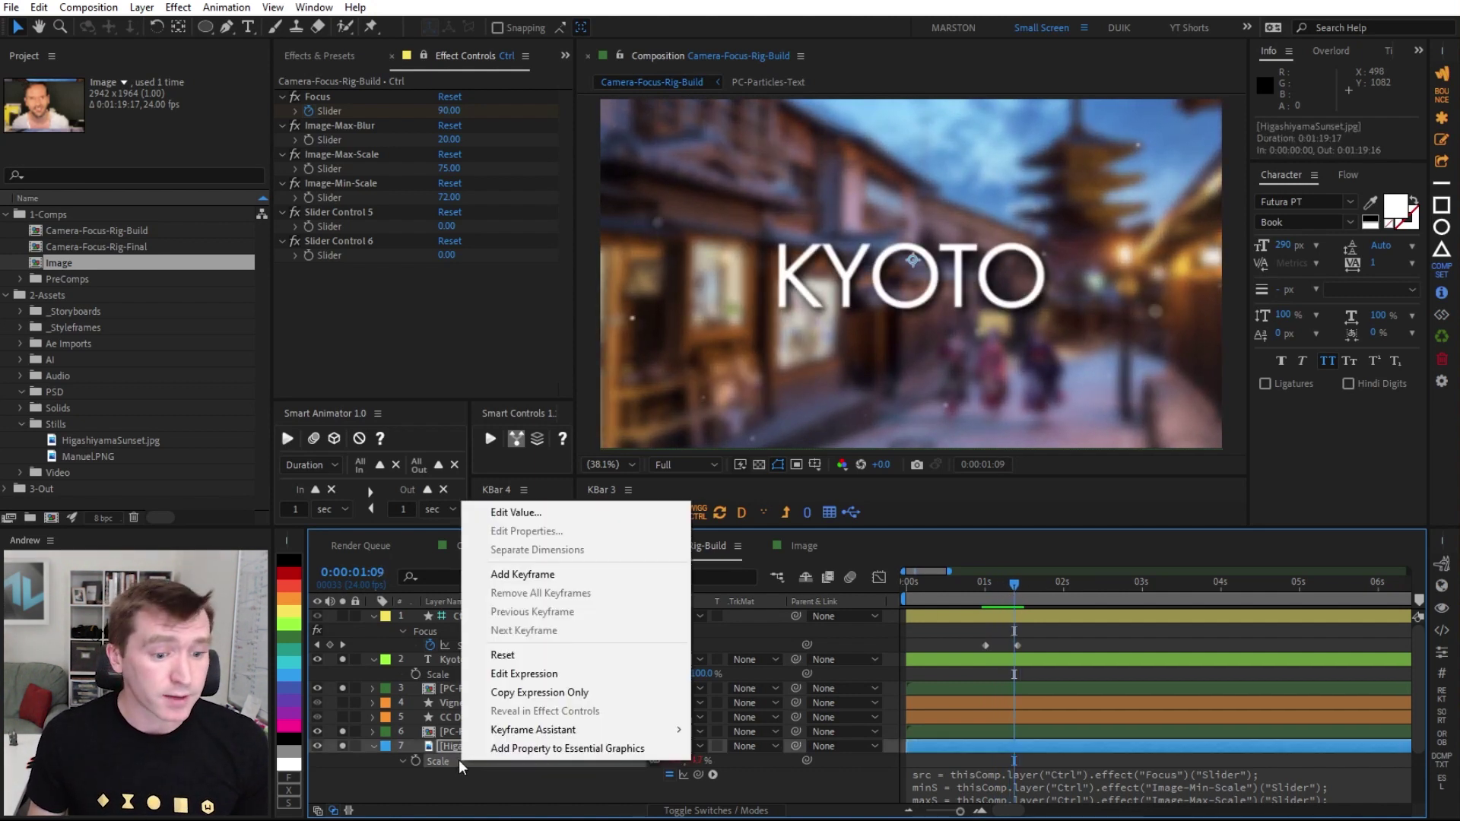
{"action": "left_click", "coordinate": [528, 693]}
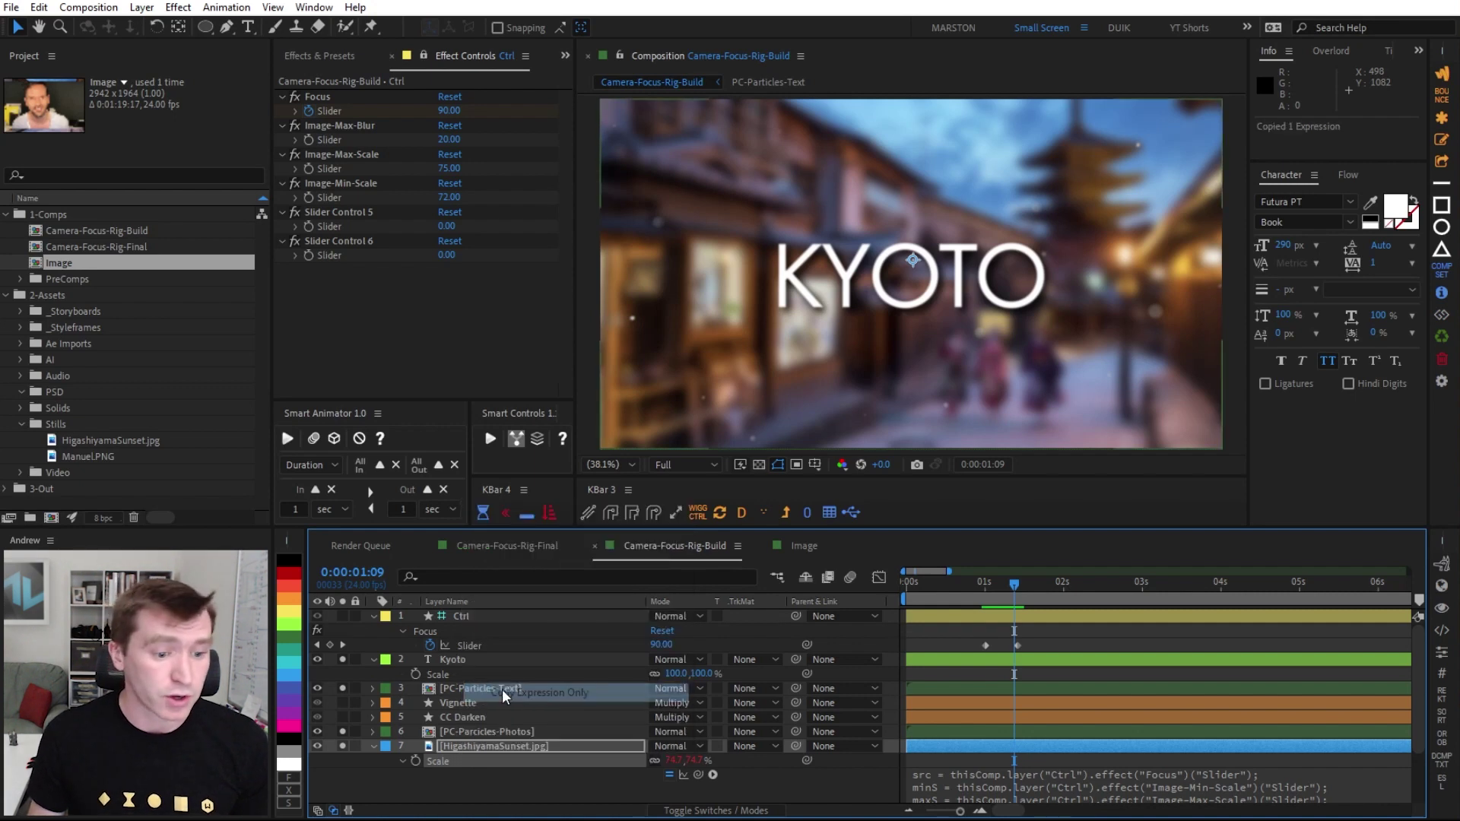
{"action": "left_click", "coordinate": [452, 661]}
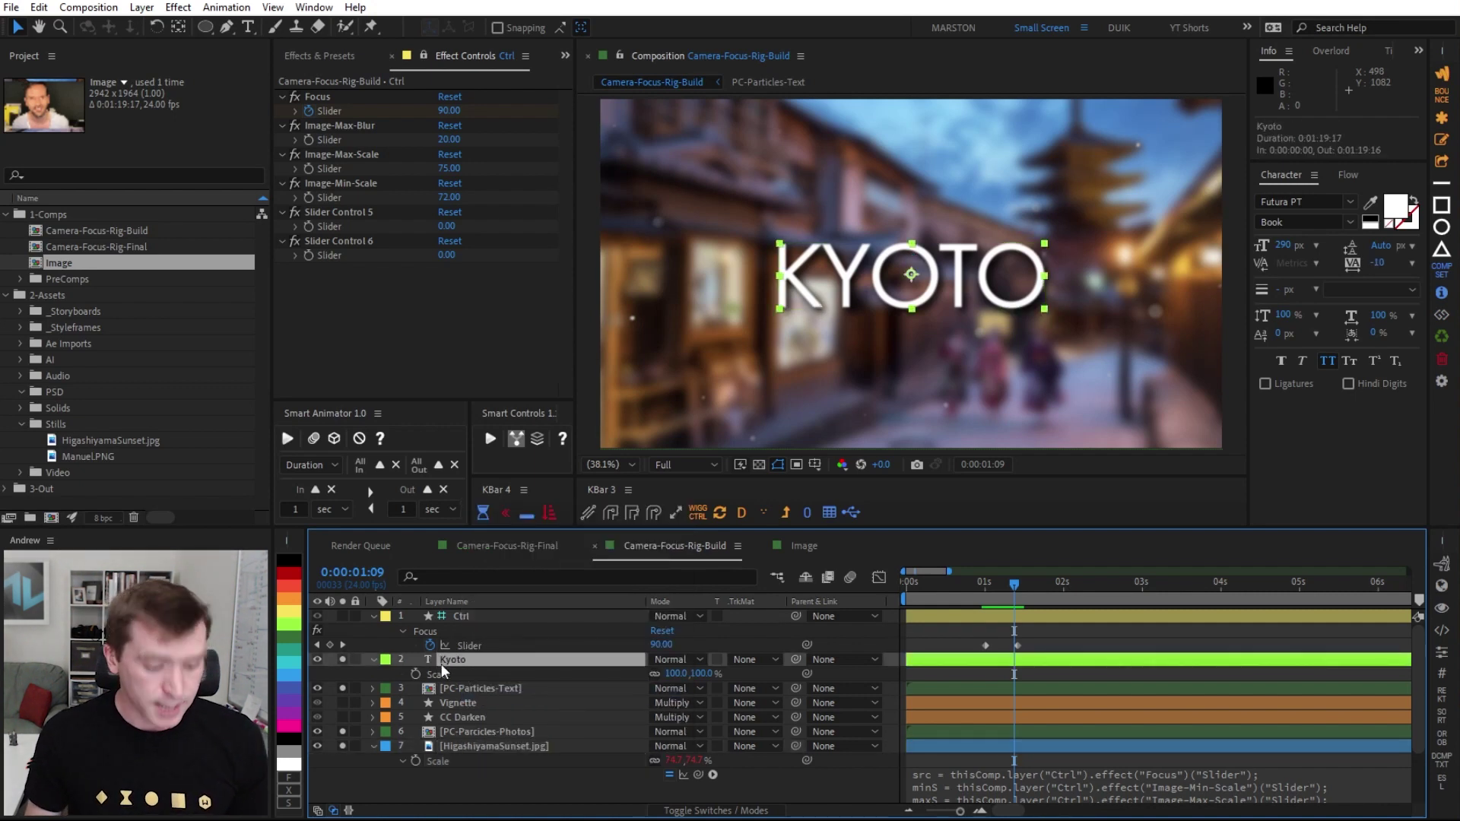
{"action": "key", "text": "ctrl+v"}
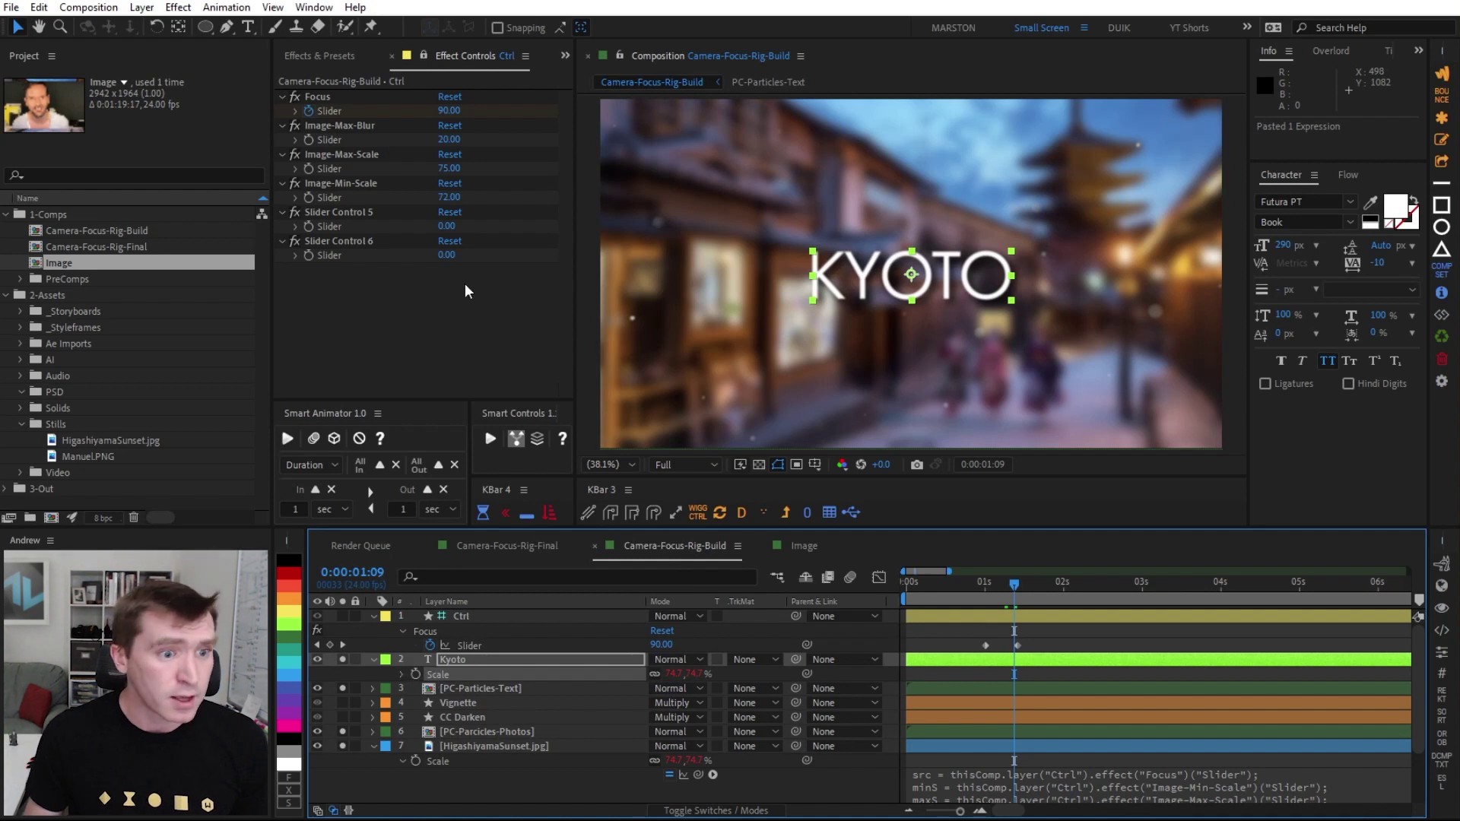
{"action": "left_click", "coordinate": [354, 213]}
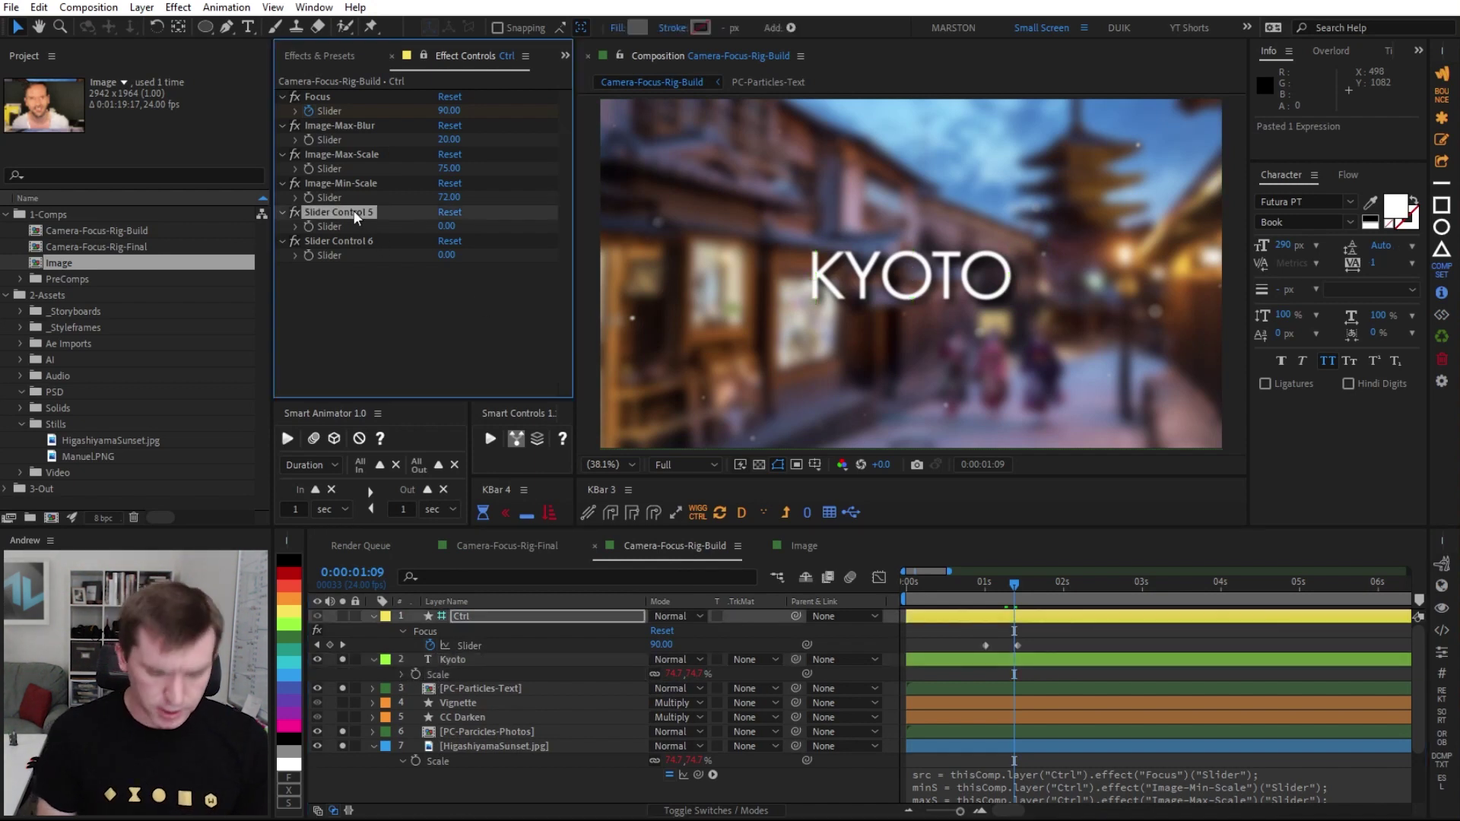
- Rename Slider Control 5 to Text-Min-Scale and set its value to 90
{"action": "key", "text": "Return"}
{"action": "type", "text": "Text"}
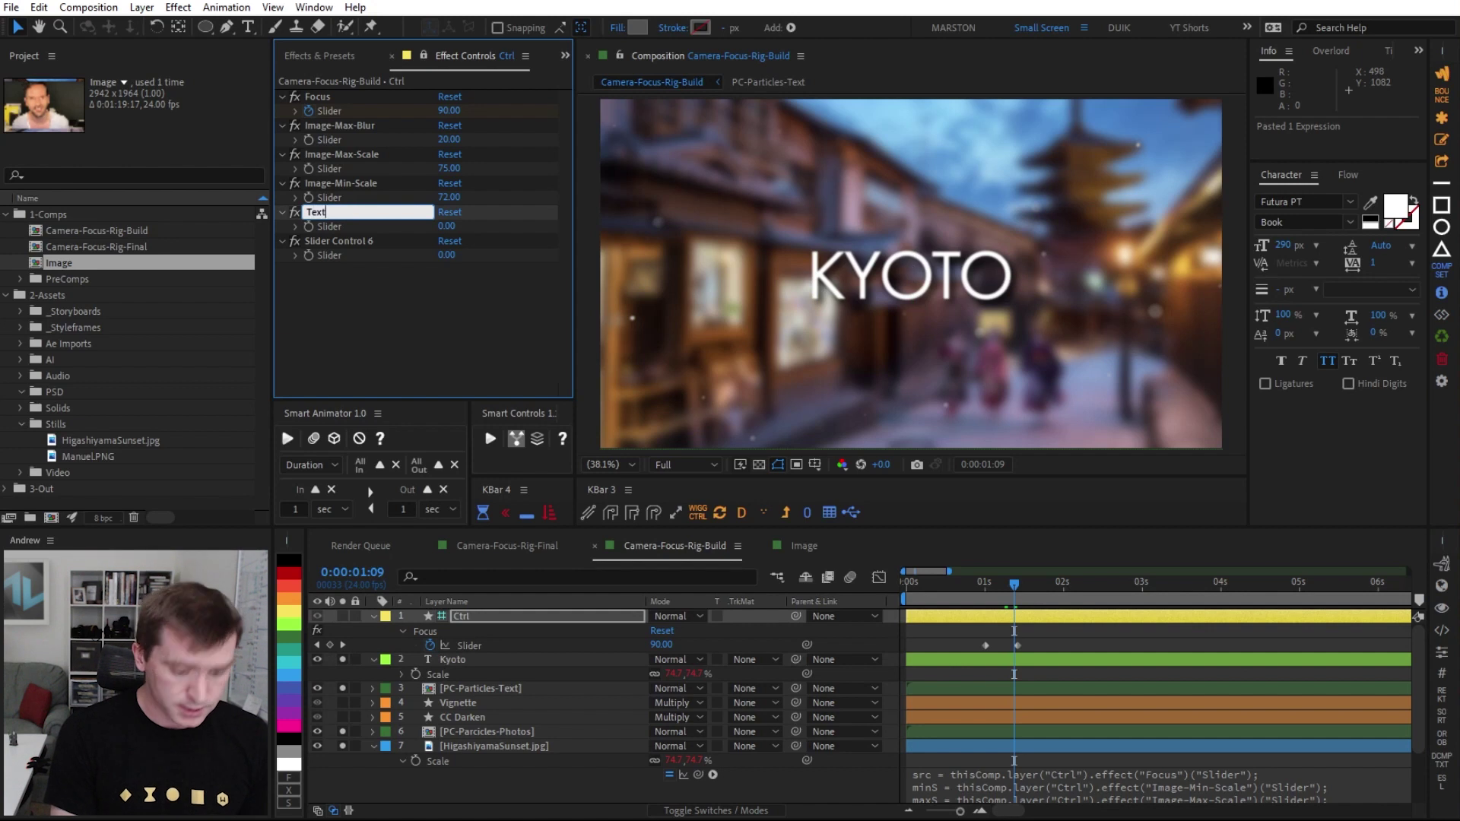
{"action": "type", "text": "-Min-"}
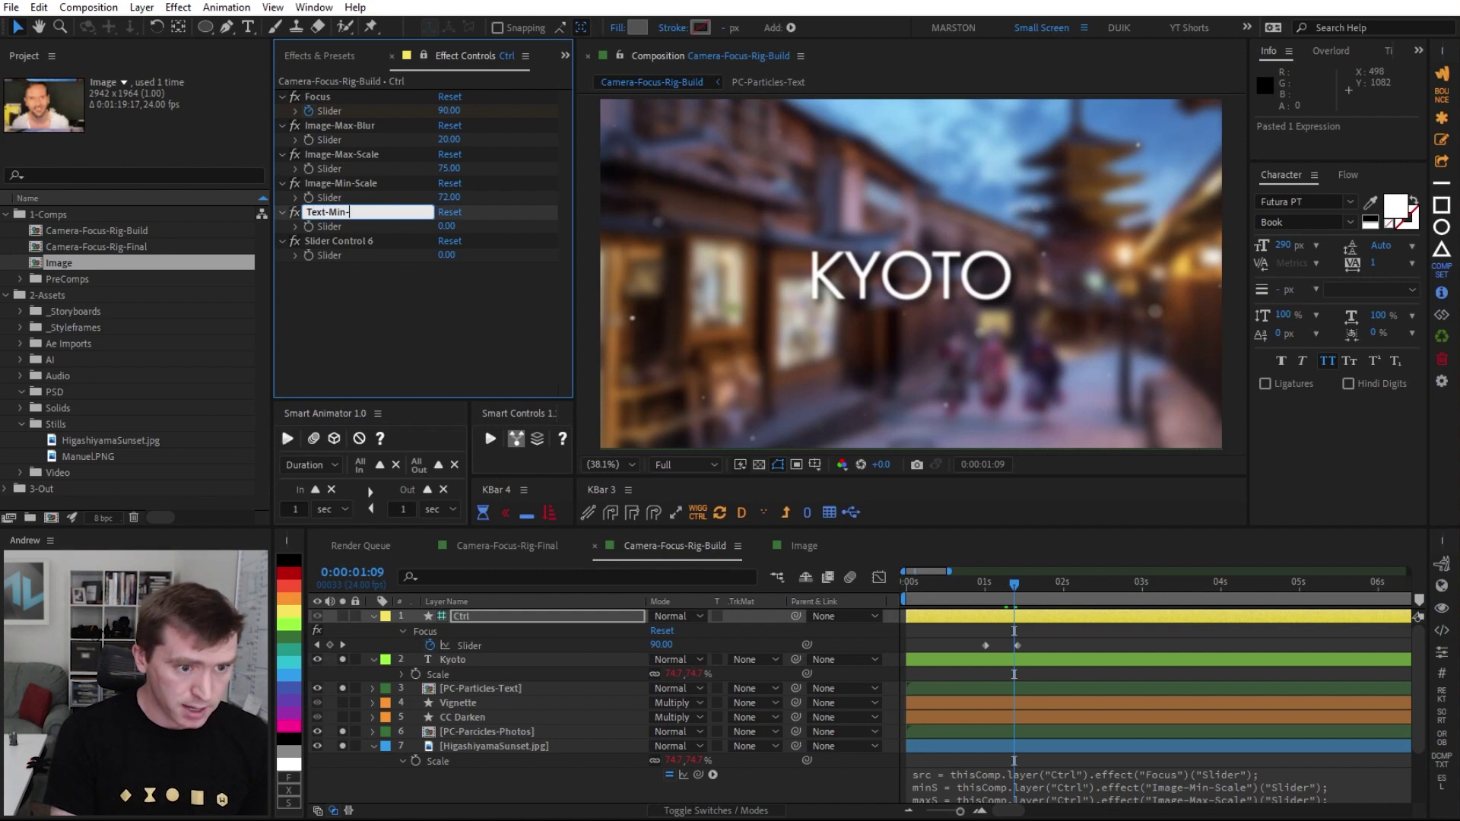
{"action": "type", "text": "Scale"}
{"action": "key", "text": "Return"}
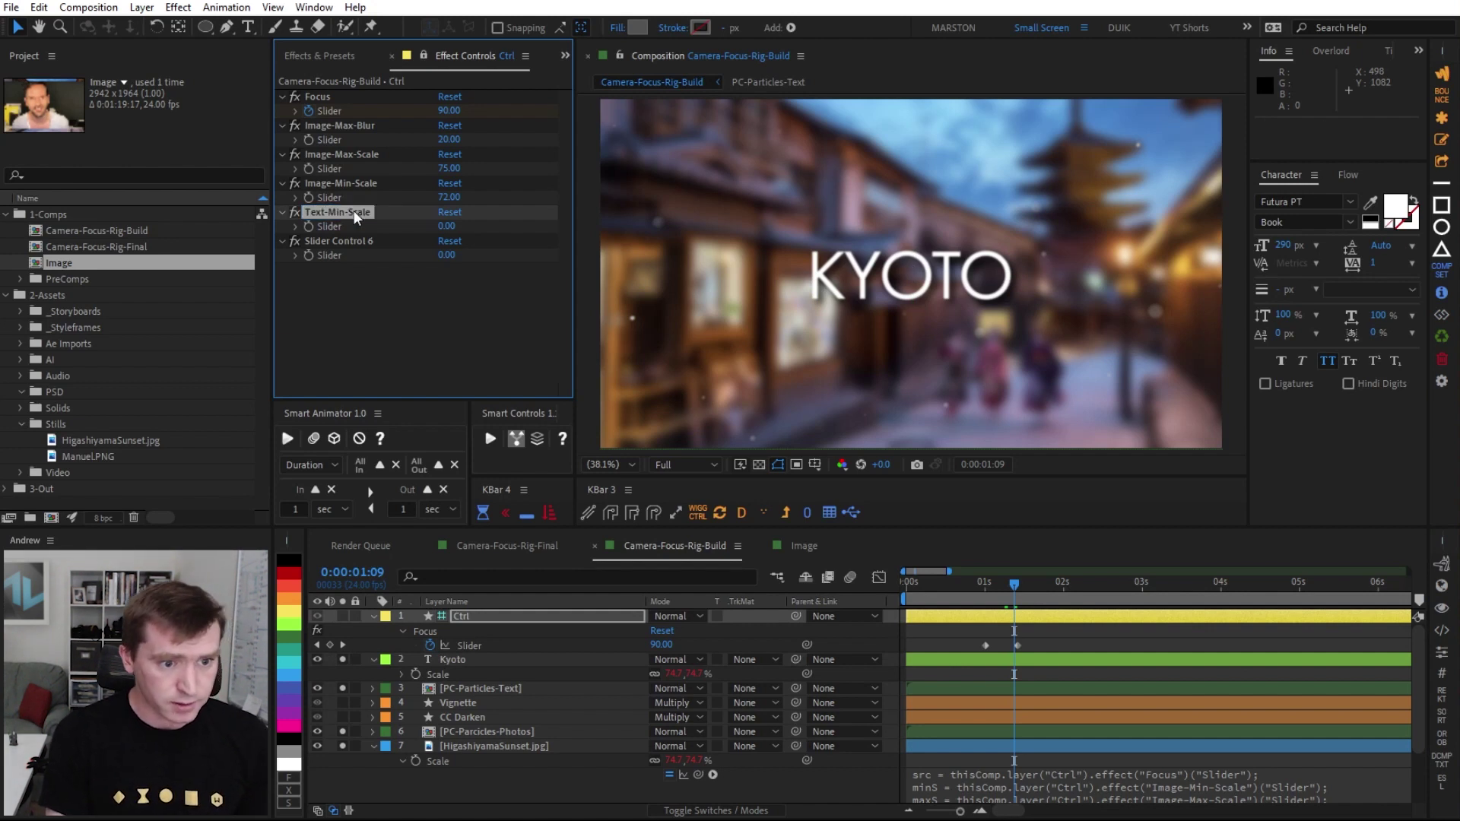
{"action": "left_click", "coordinate": [446, 226]}
{"action": "type", "text": "90"}
{"action": "key", "text": "Return"}
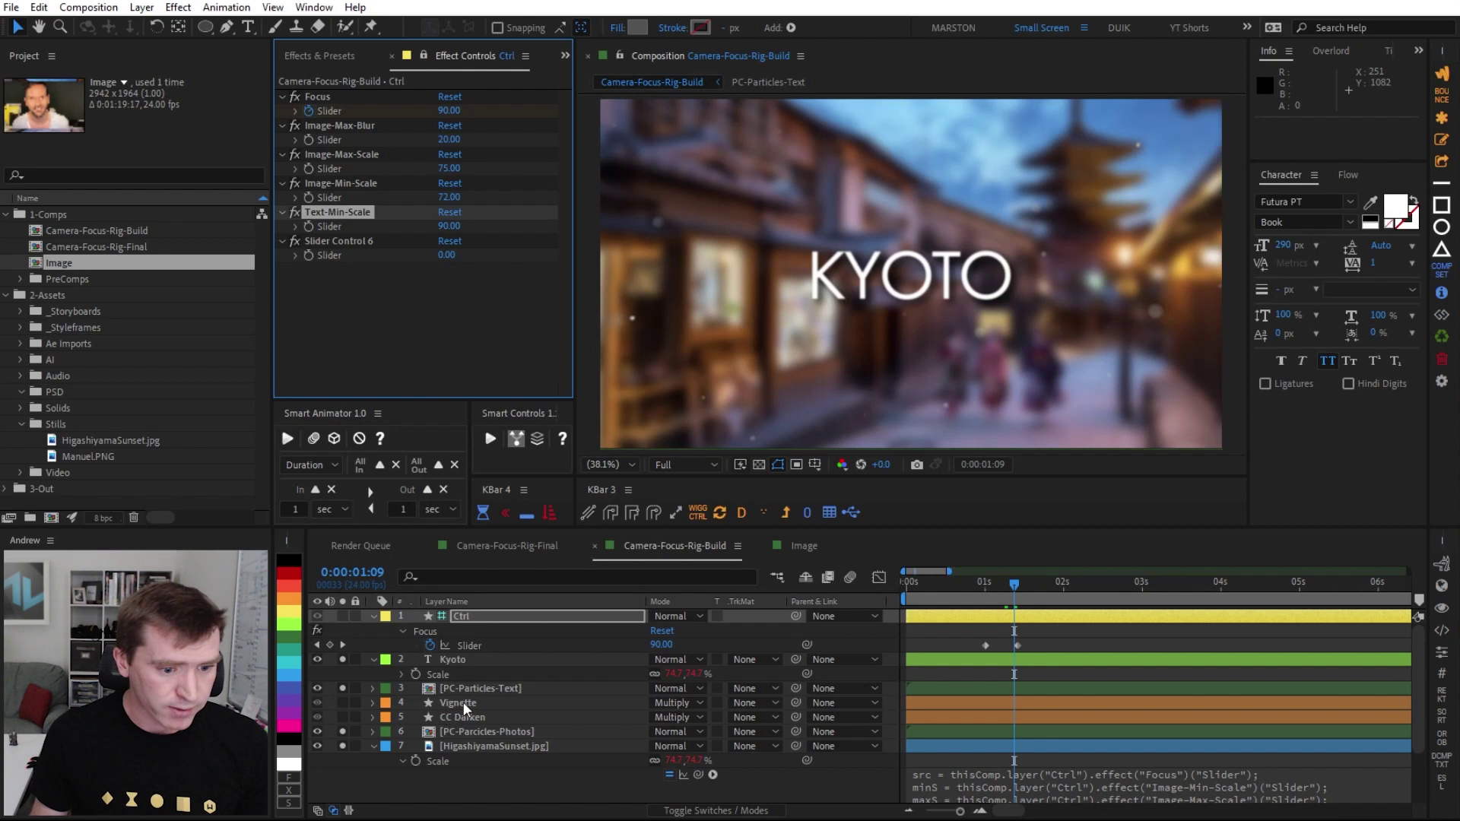
{"action": "left_click", "coordinate": [402, 675]}
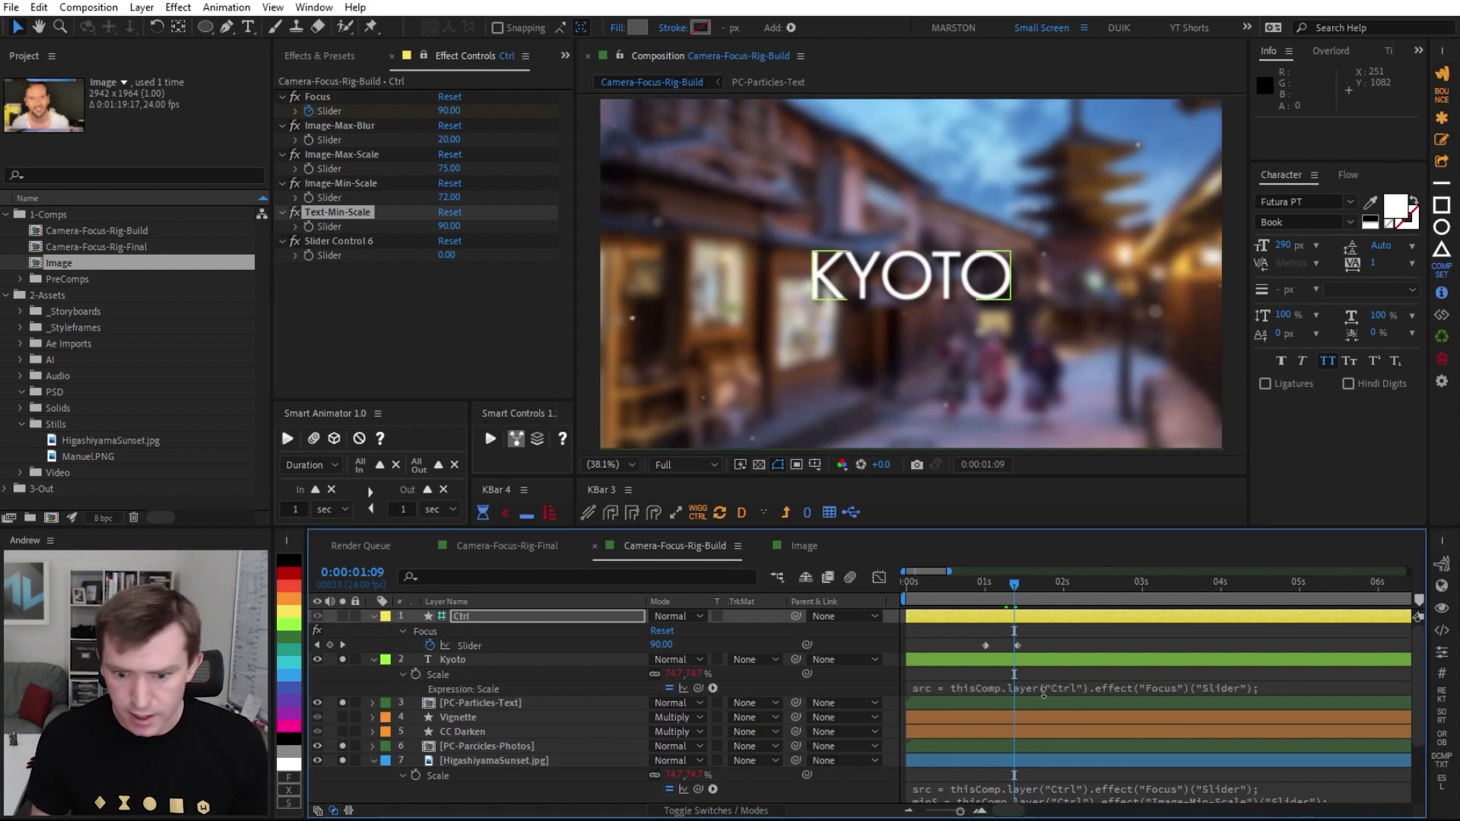
- Edit Kyoto's Scale expression: delete the maxS line and link minS to Text-Min-Scale, then preview
{"action": "left_click", "coordinate": [1044, 691]}
{"action": "left_click", "coordinate": [1178, 728]}
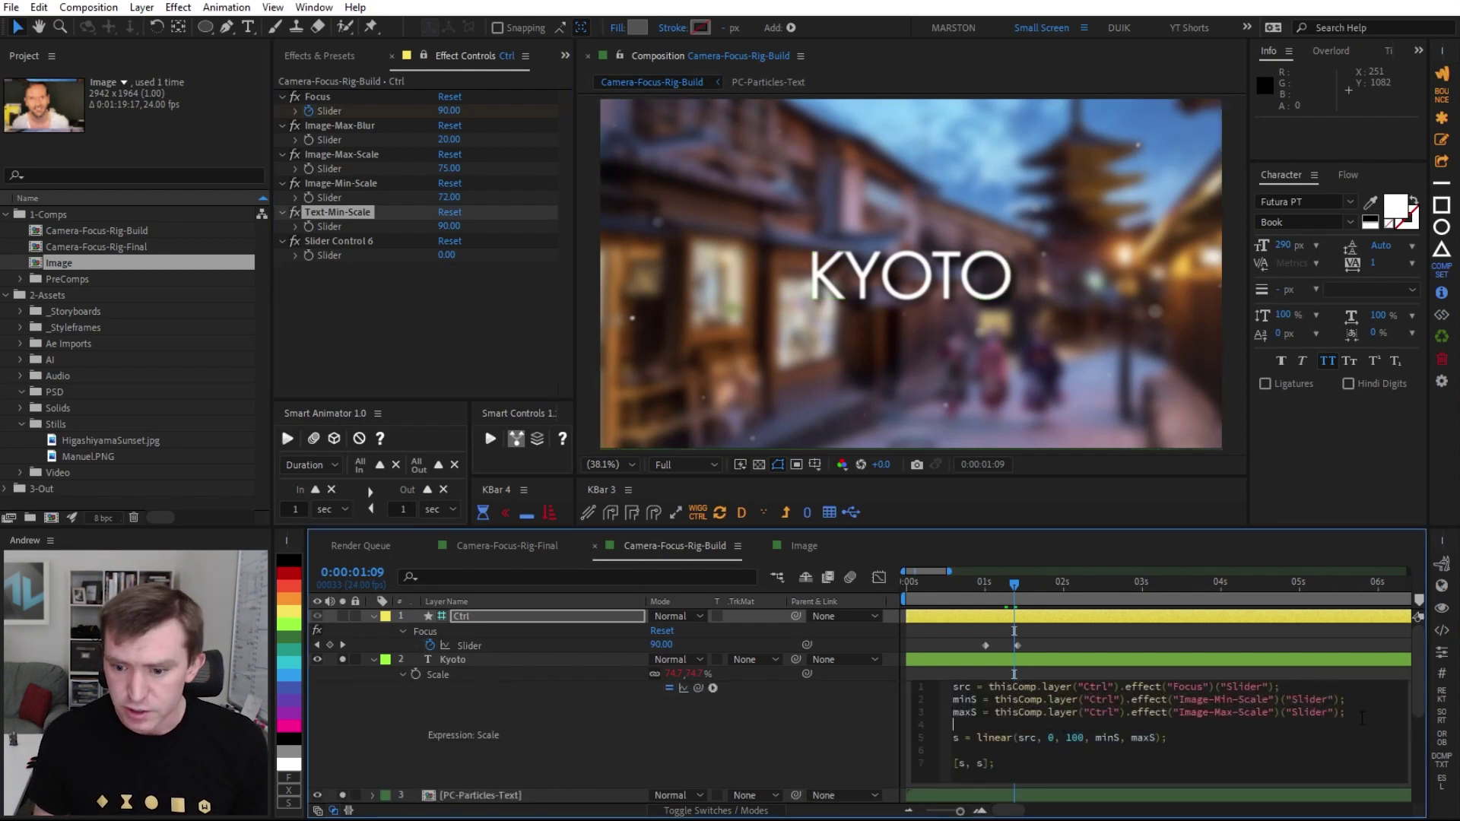
{"action": "left_click_drag", "start_coordinate": [1362, 718], "coordinate": [872, 707]}
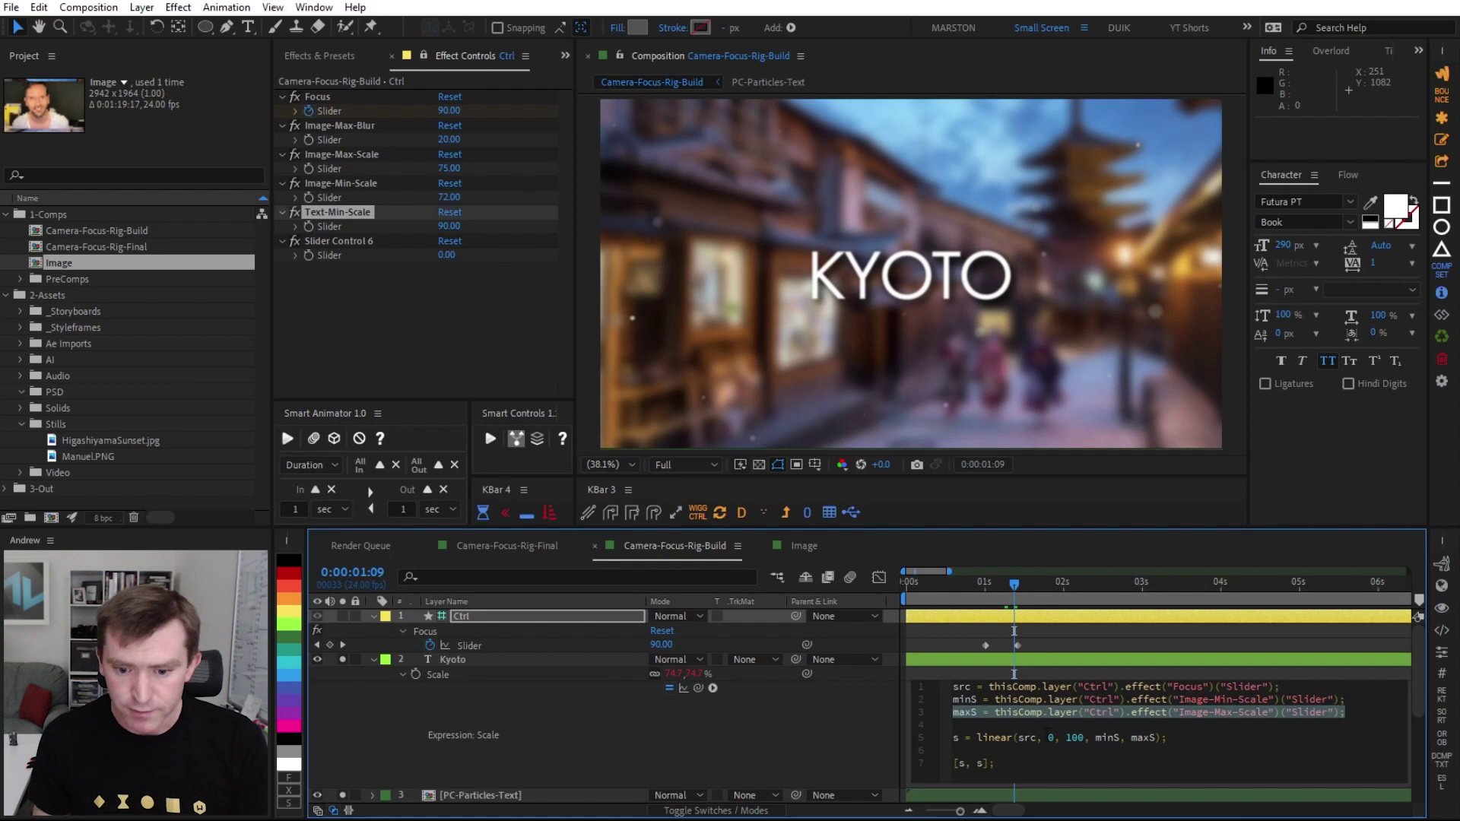
{"action": "key", "text": "BackSpace"}
{"action": "key", "text": "BackSpace"}
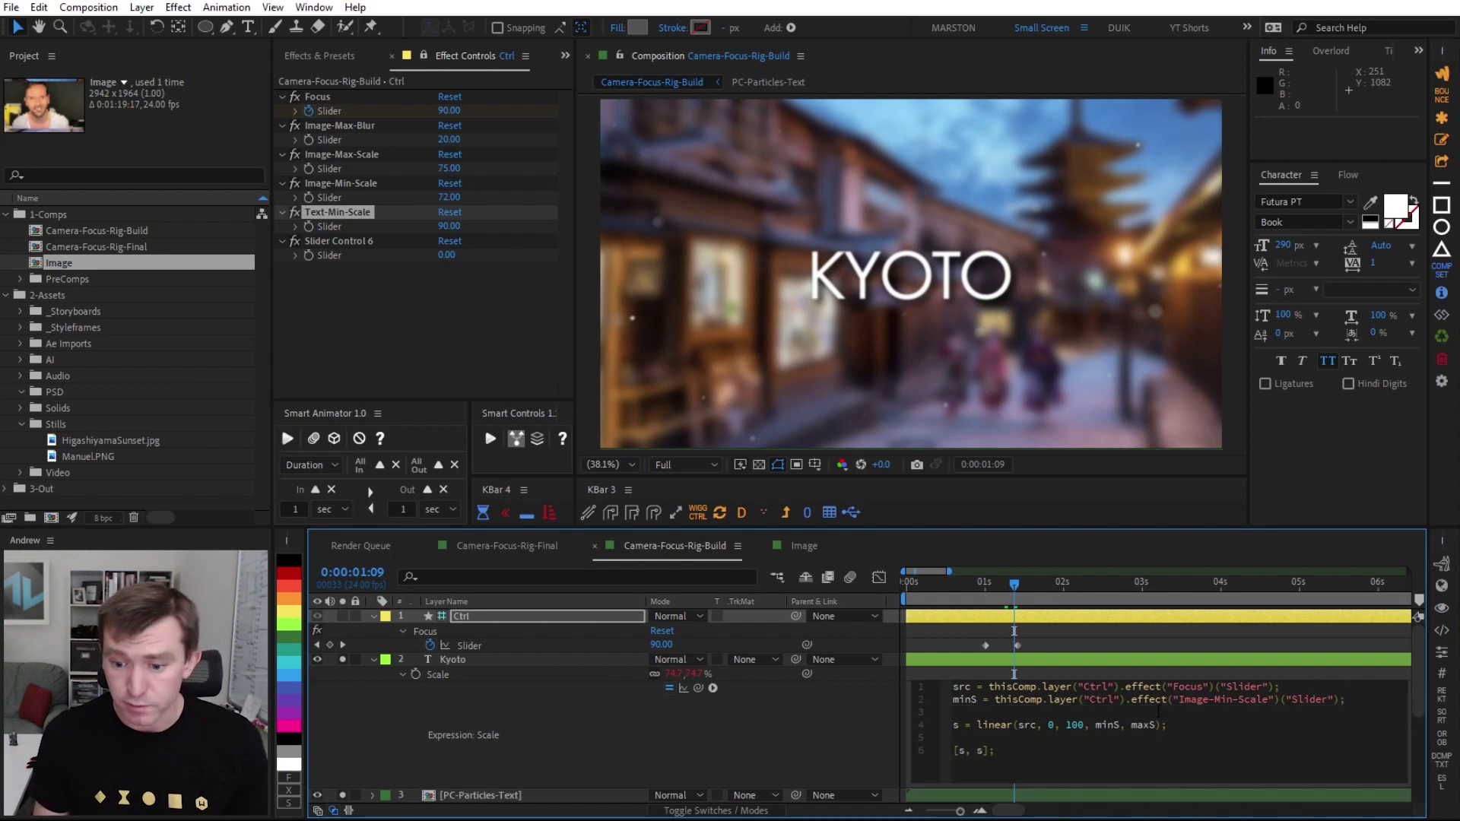
{"action": "left_click_drag", "start_coordinate": [994, 699], "coordinate": [1341, 700]}
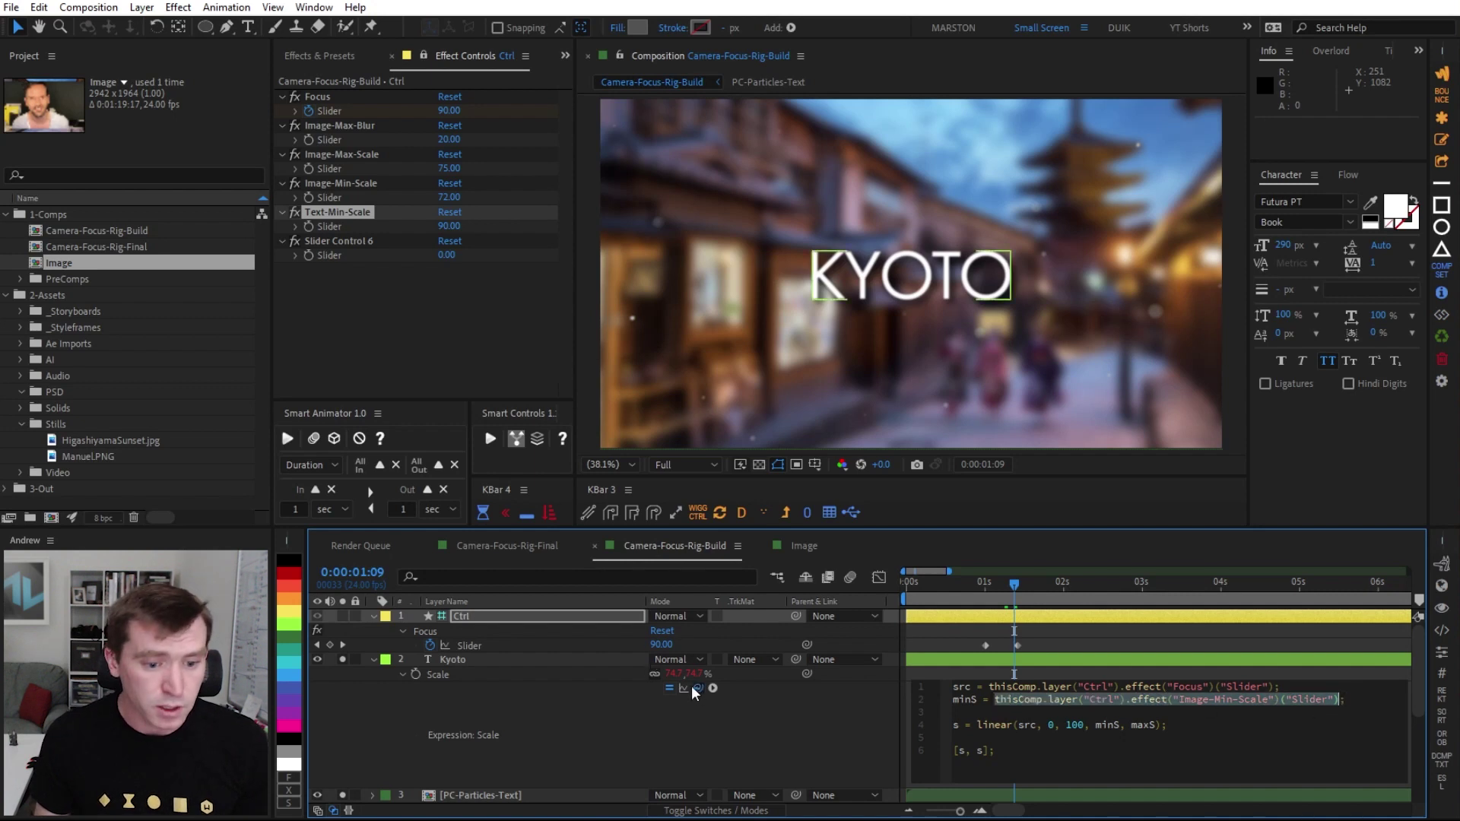
{"action": "left_click_drag", "start_coordinate": [691, 686], "coordinate": [332, 226]}
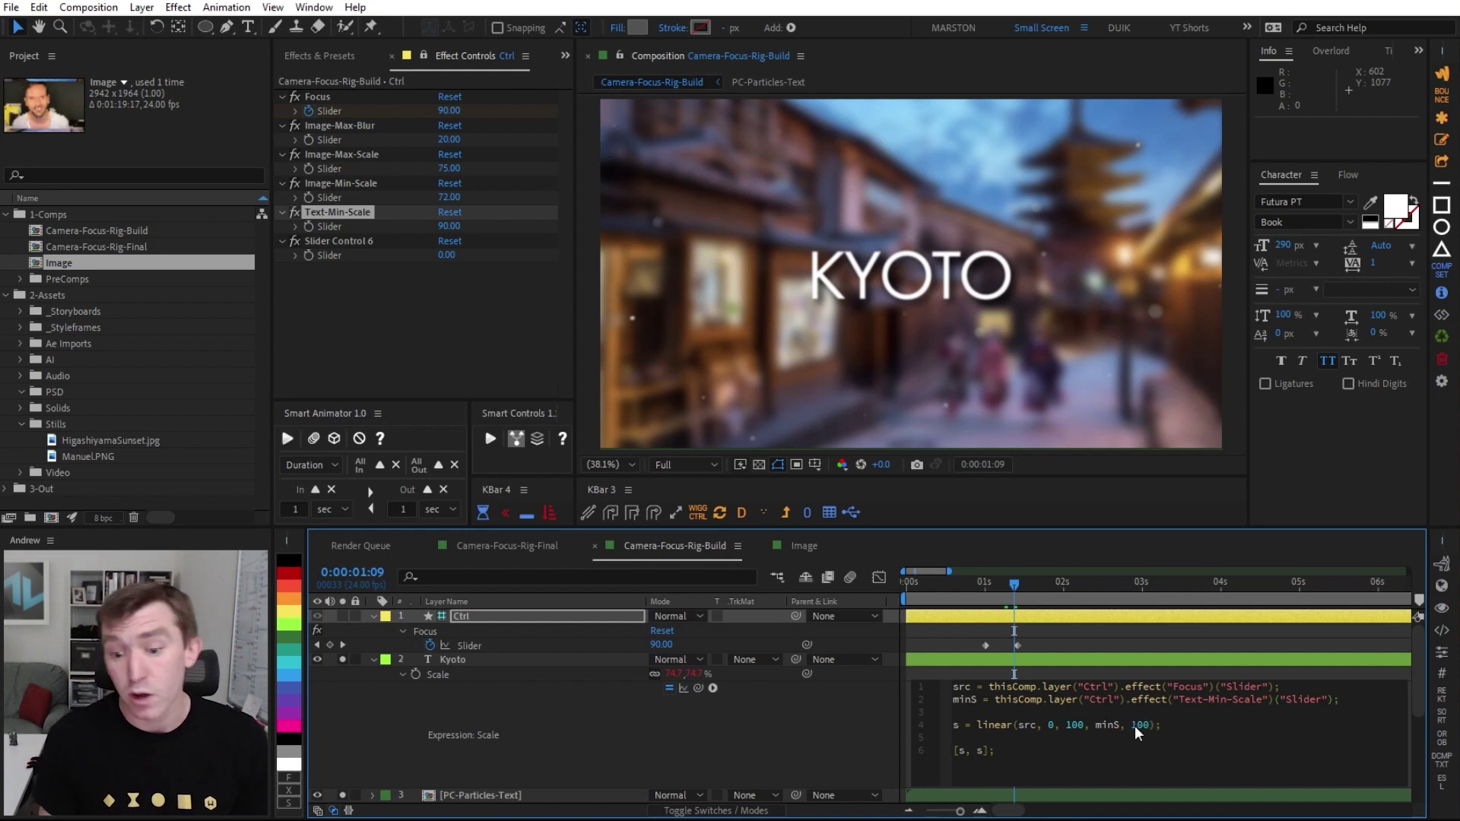
{"action": "left_click", "coordinate": [843, 741]}
{"action": "left_click", "coordinate": [1002, 585]}
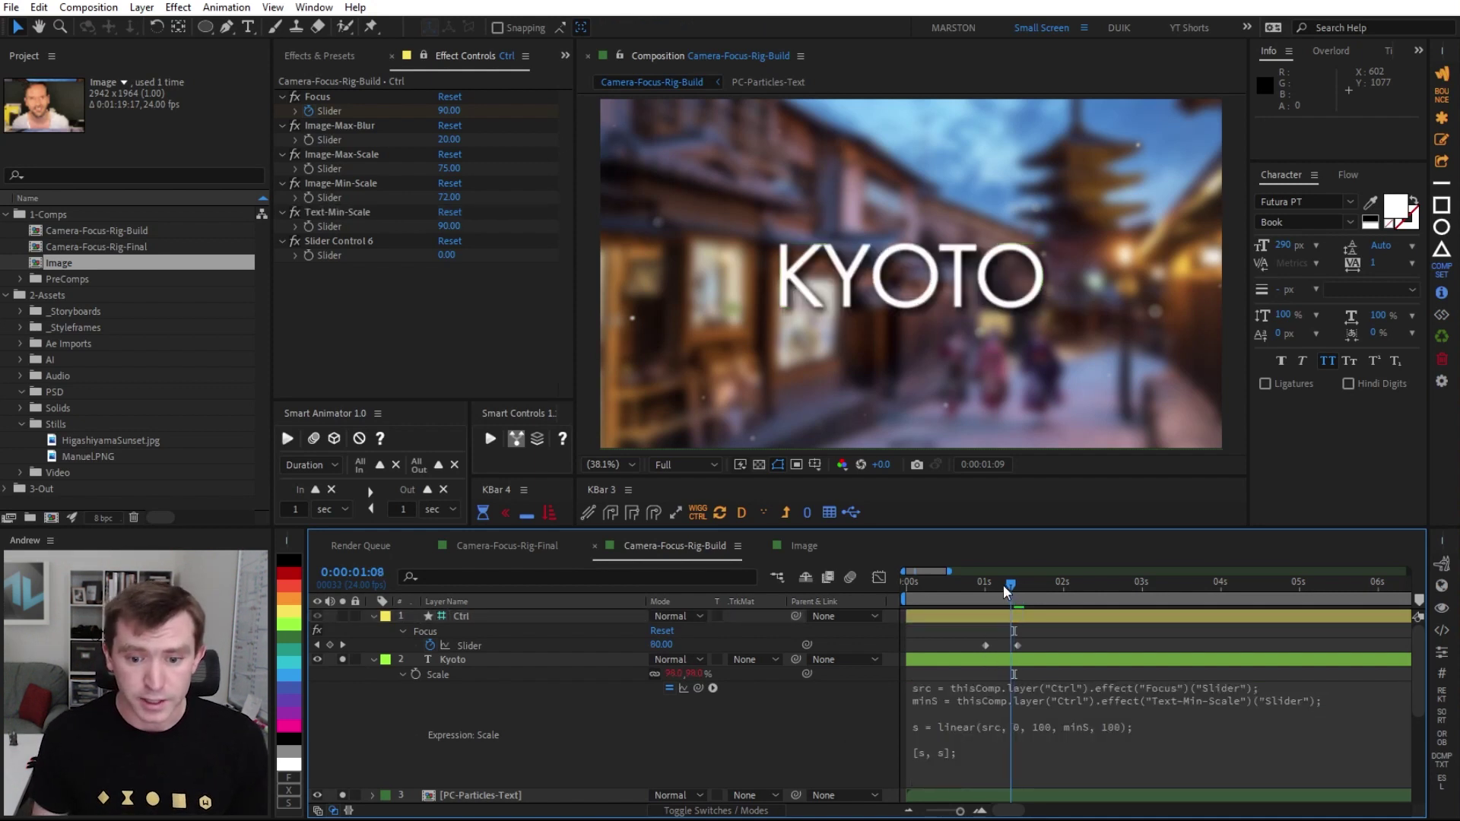
{"action": "mouse_move", "coordinate": [1002, 585]}
{"action": "left_mouse_down"}
{"action": "mouse_move", "coordinate": [983, 586]}
{"action": "mouse_move", "coordinate": [998, 587]}
{"action": "left_mouse_up"}
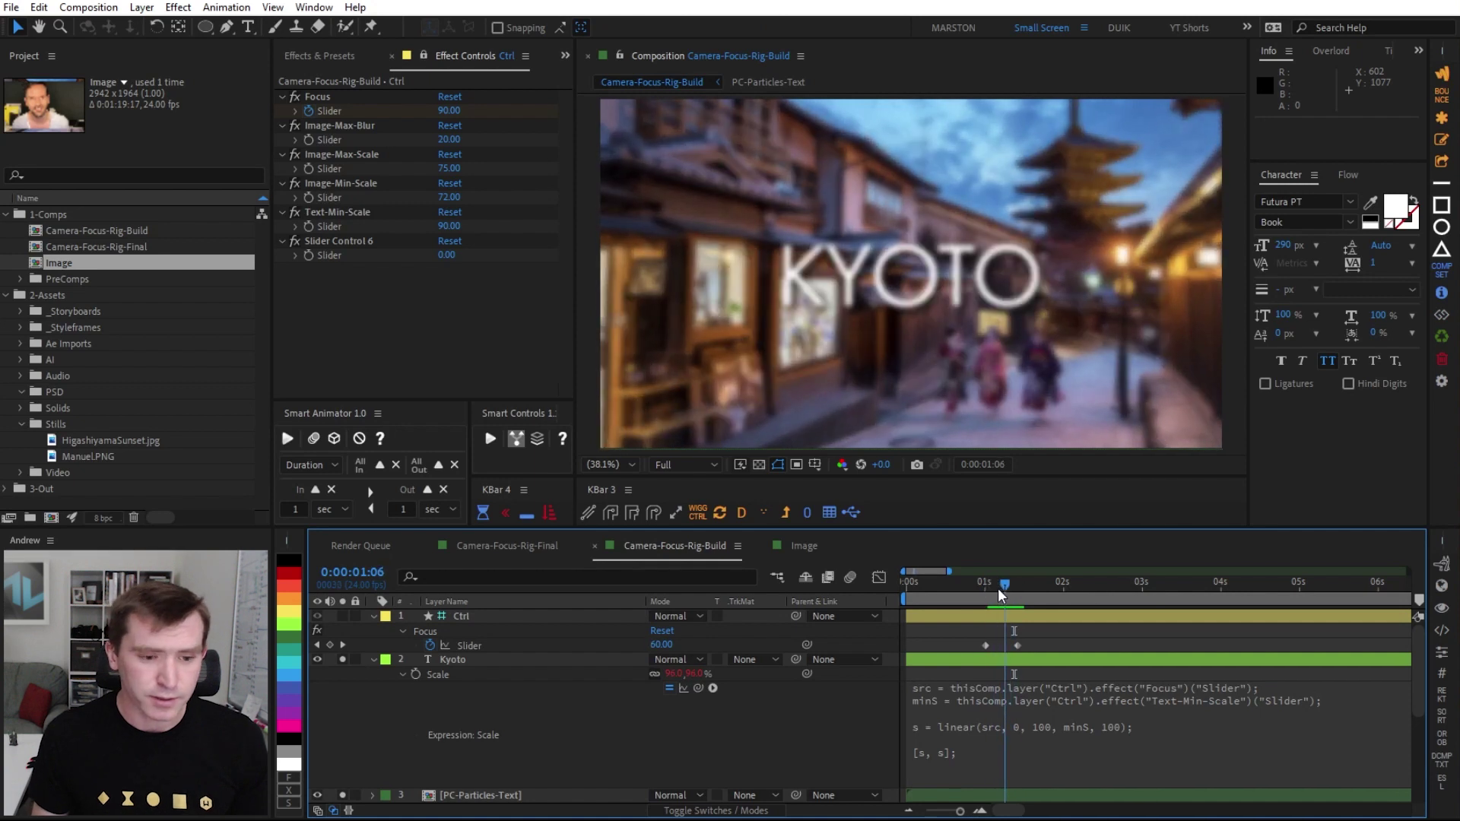
{"action": "left_click", "coordinate": [372, 659]}
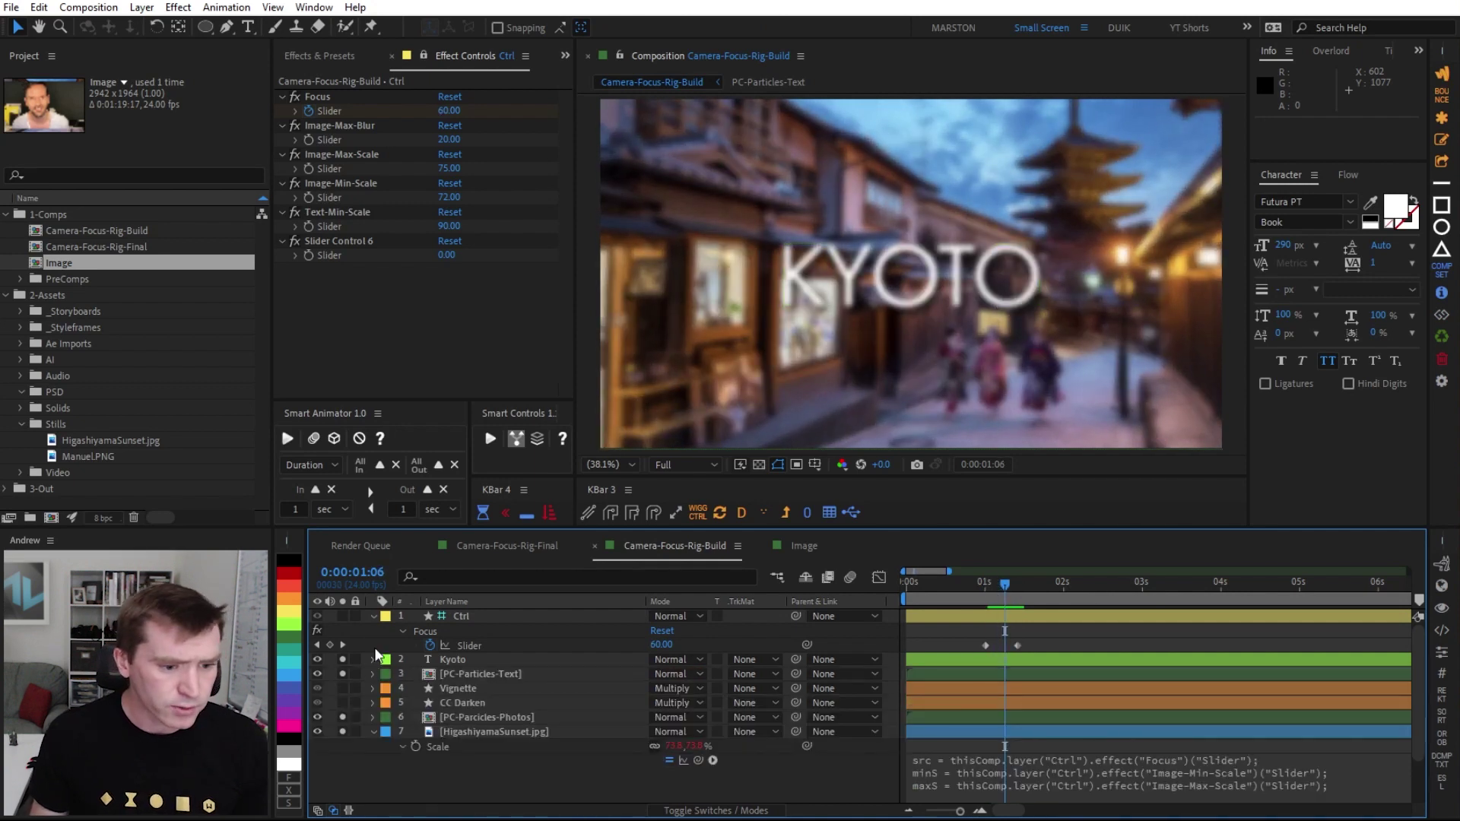
- Link the Kyoto title's Opacity to the Focus slider and scrub to watch it fade
{"action": "left_click", "coordinate": [373, 616]}
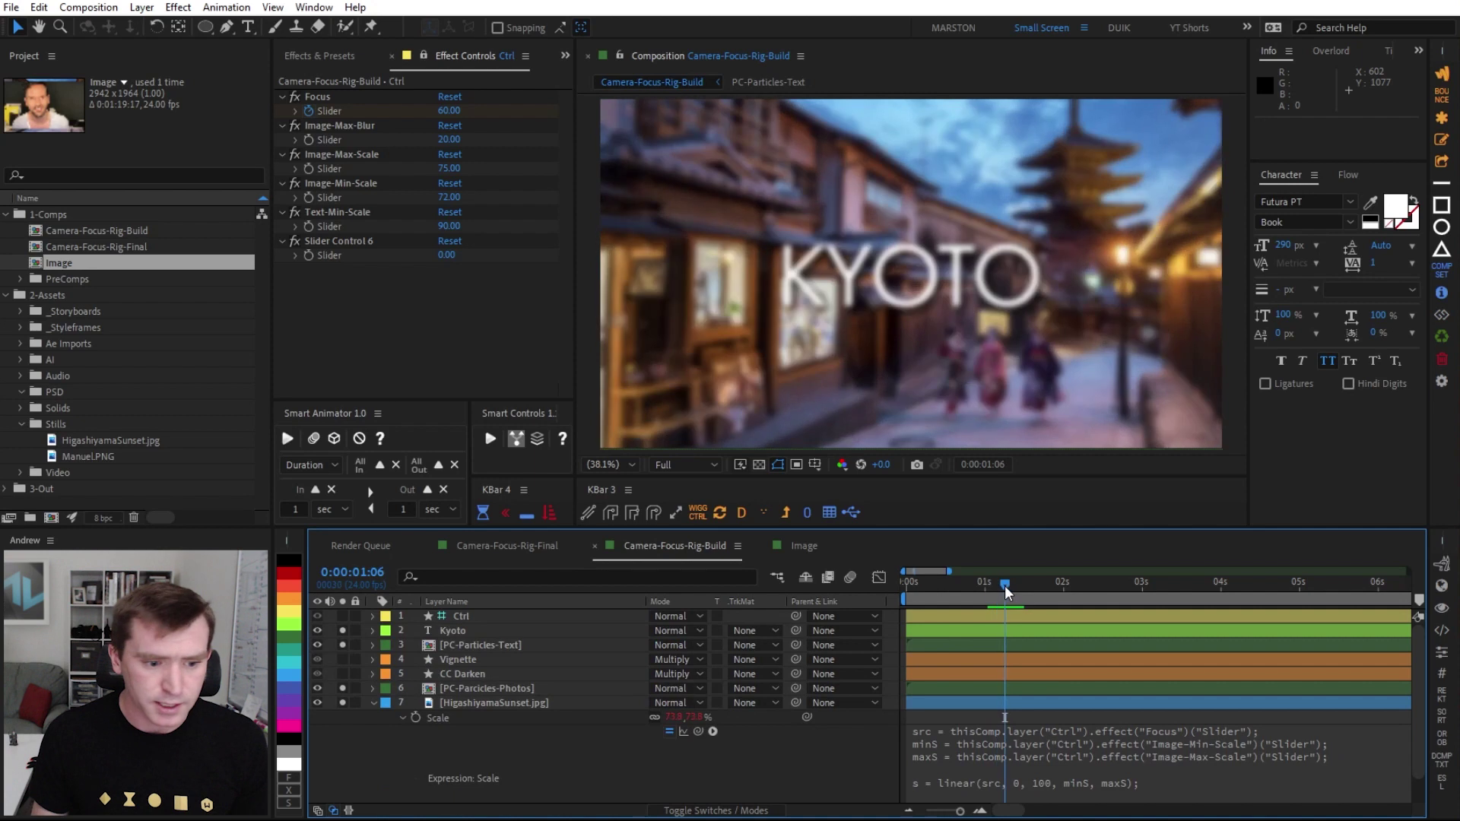
{"action": "left_click_drag", "start_coordinate": [1006, 586], "coordinate": [991, 586]}
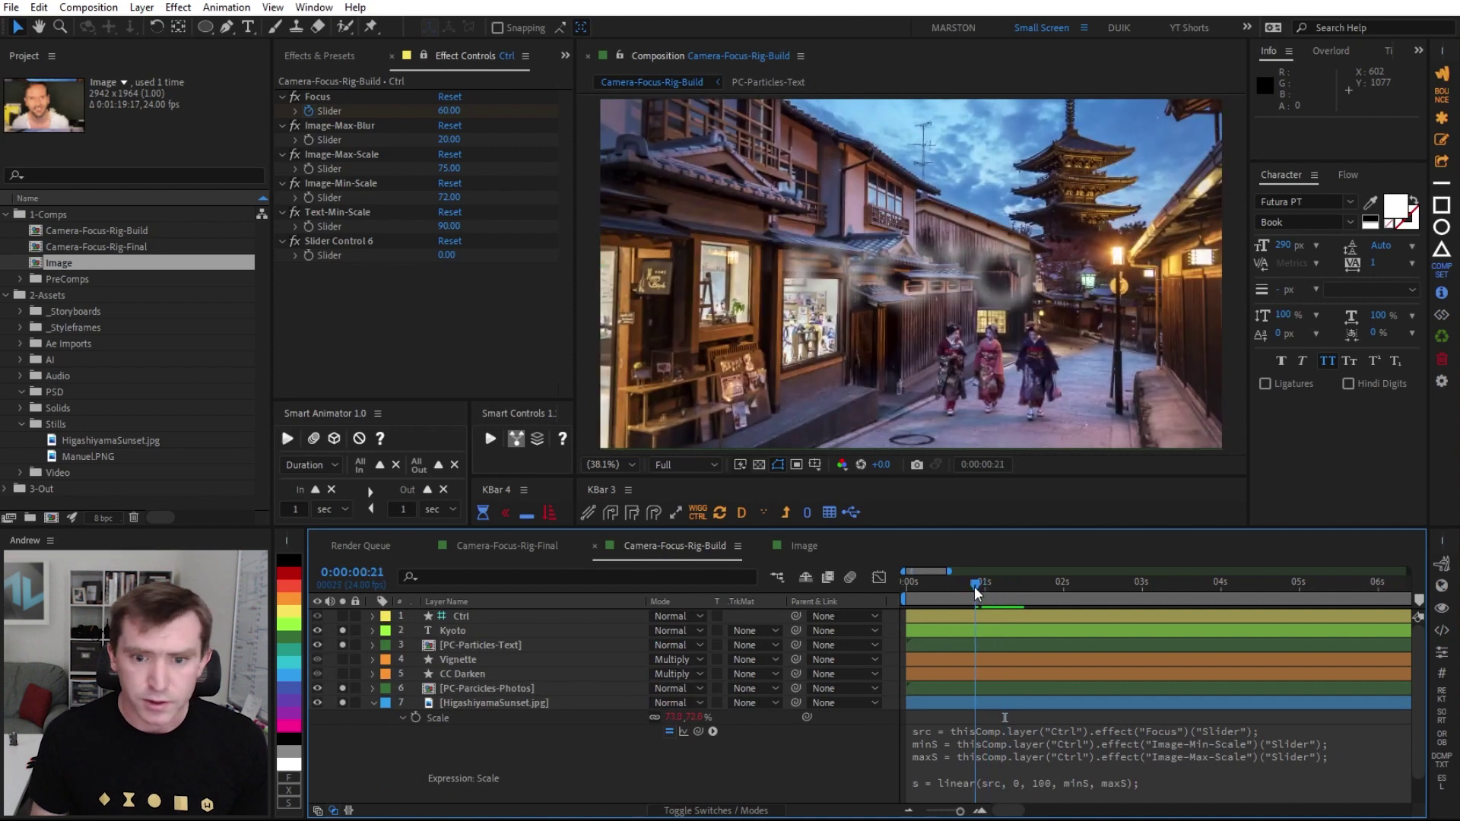
{"action": "left_click", "coordinate": [465, 629]}
{"action": "left_click", "coordinate": [463, 618]}
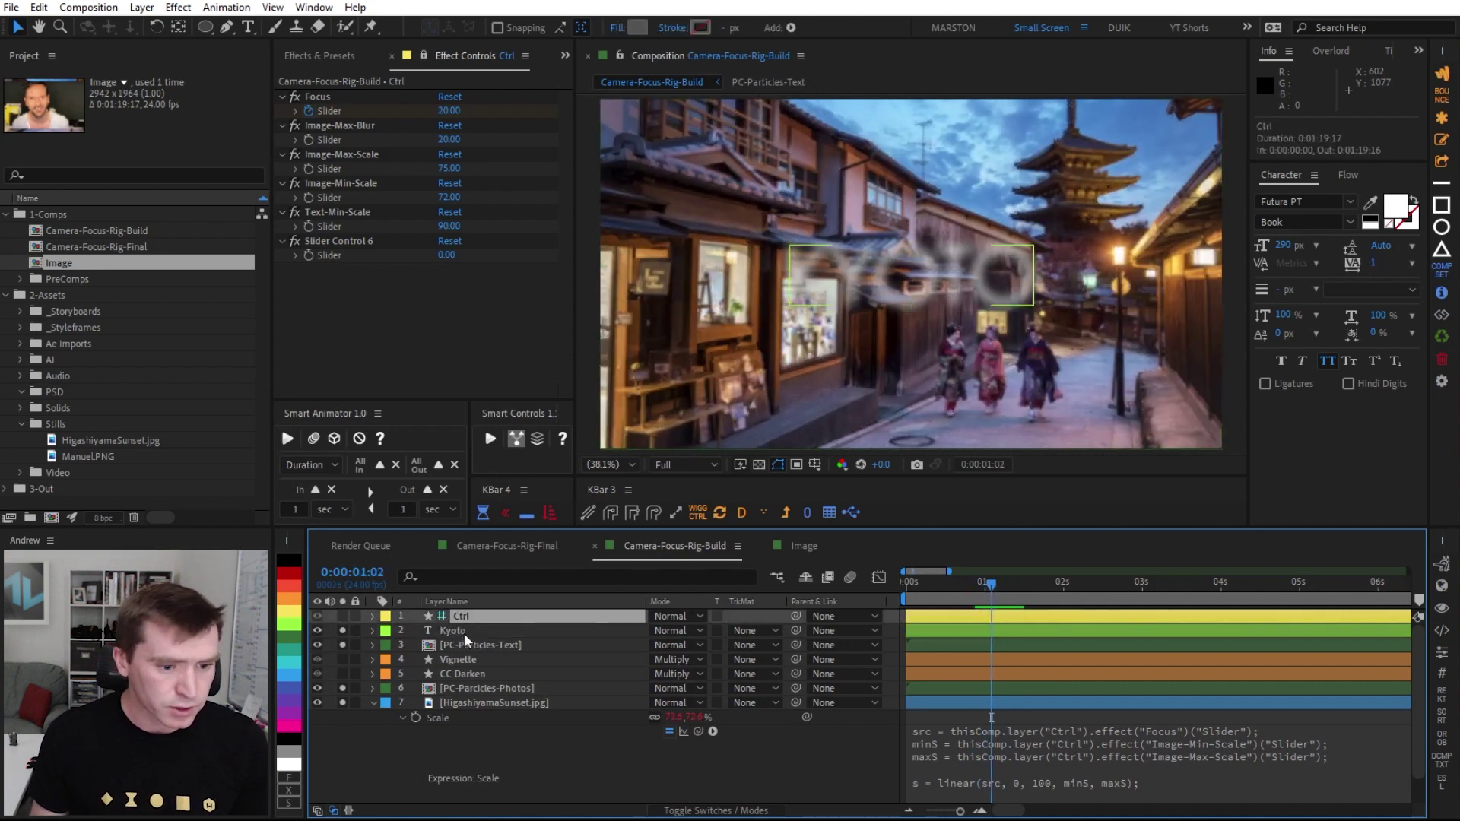
{"action": "left_click", "coordinate": [464, 632]}
{"action": "key", "text": "t"}
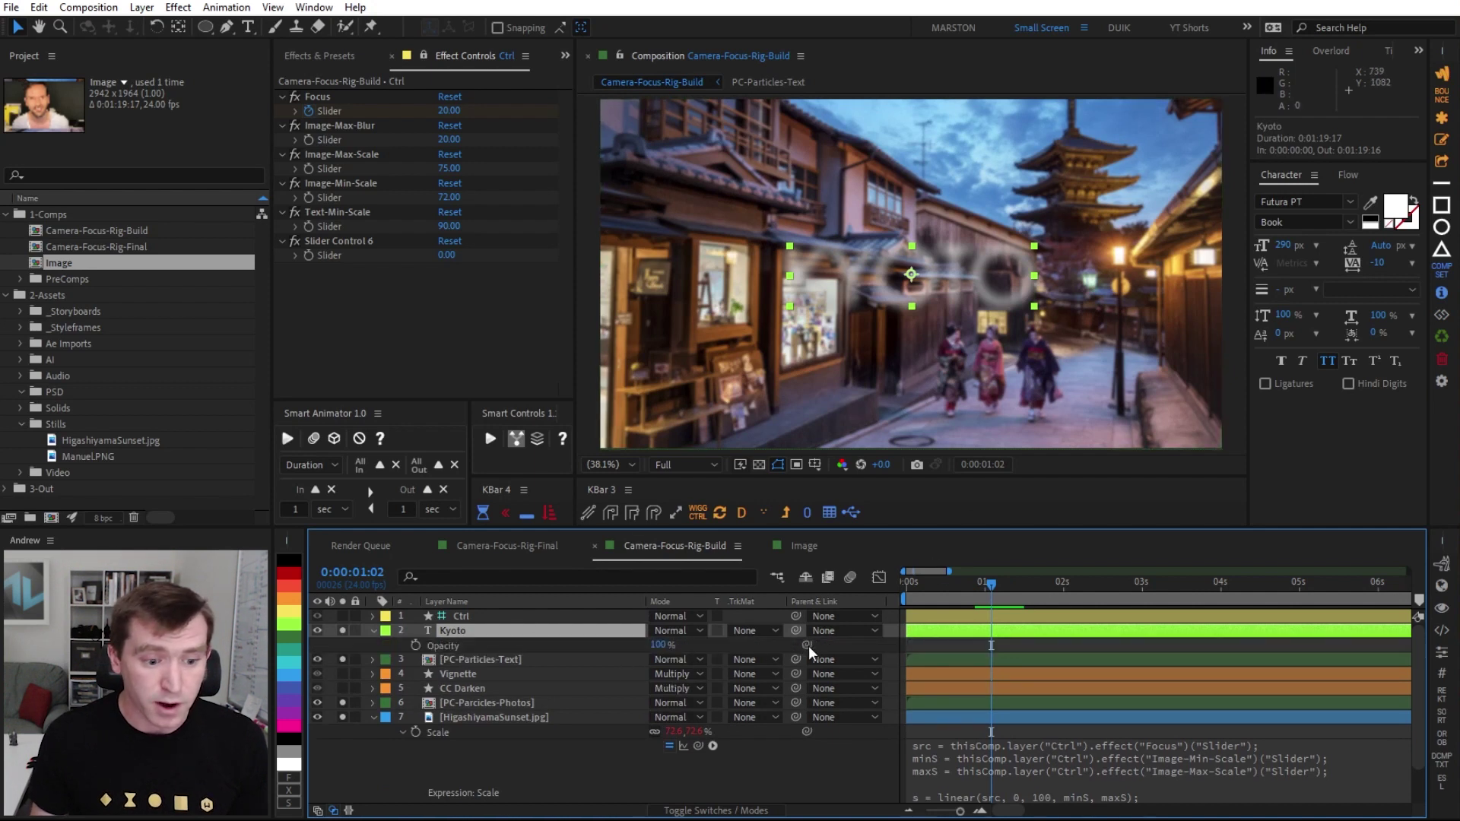
{"action": "left_click_drag", "start_coordinate": [808, 644], "coordinate": [335, 111]}
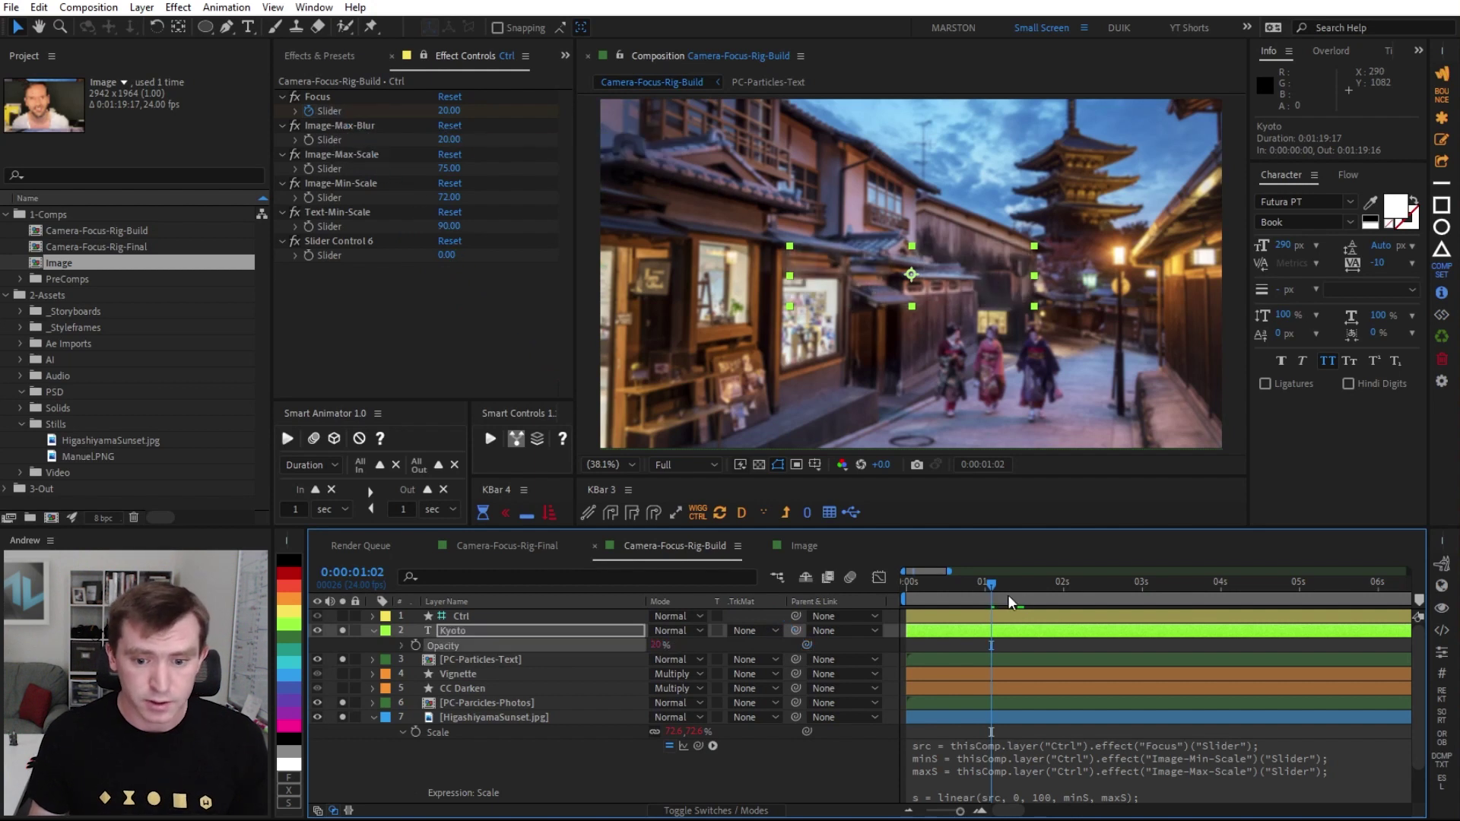
{"action": "mouse_move", "coordinate": [1007, 594]}
{"action": "left_mouse_down"}
{"action": "mouse_move", "coordinate": [993, 596]}
{"action": "mouse_move", "coordinate": [1011, 597]}
{"action": "left_mouse_up"}
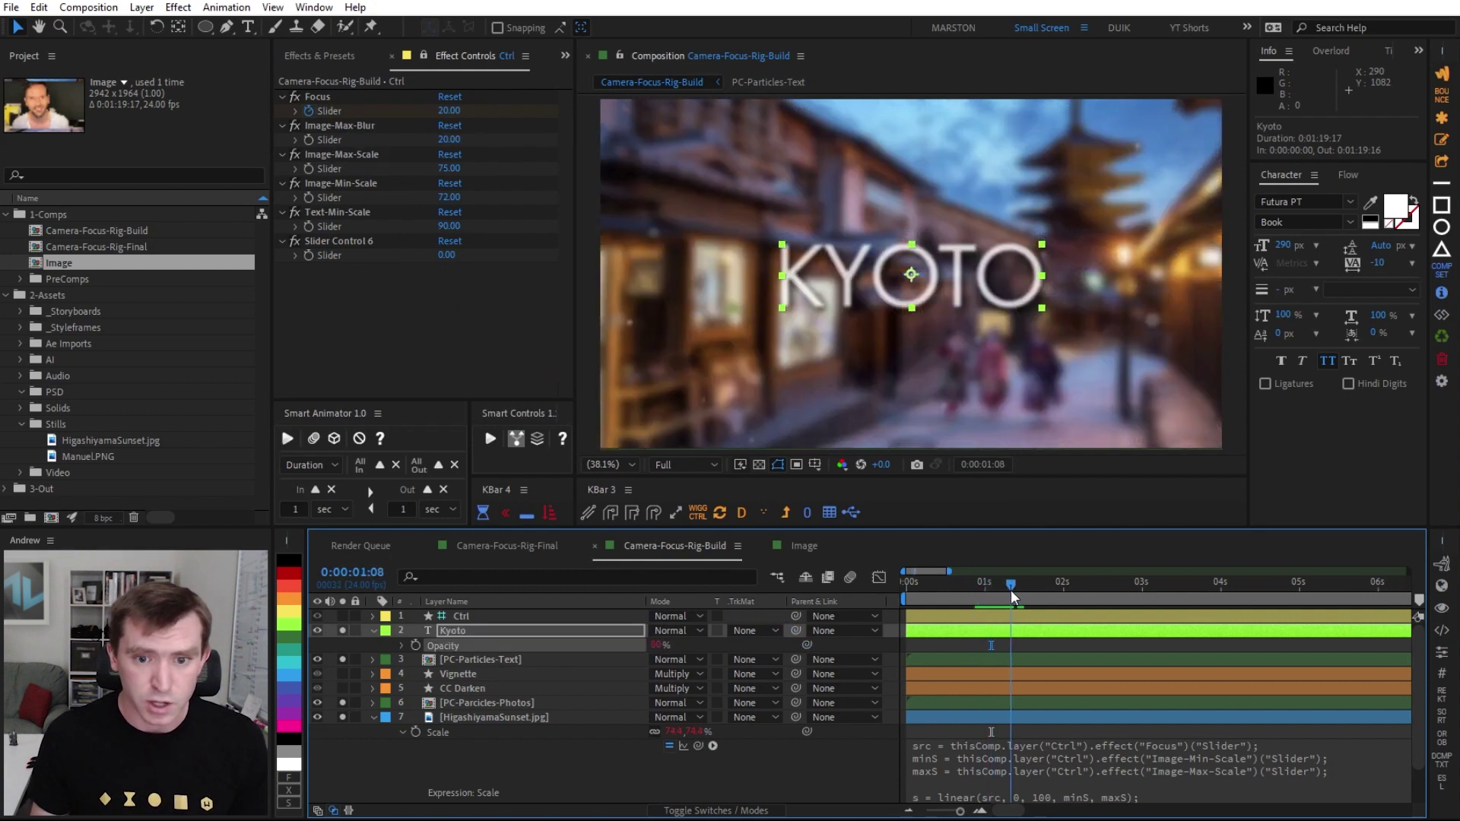
- Paste Kyoto's Opacity expression onto PC-Particles-Text, Vignette and CC Darken, then return to 0:00:00:23
{"action": "right_click", "coordinate": [453, 647]}
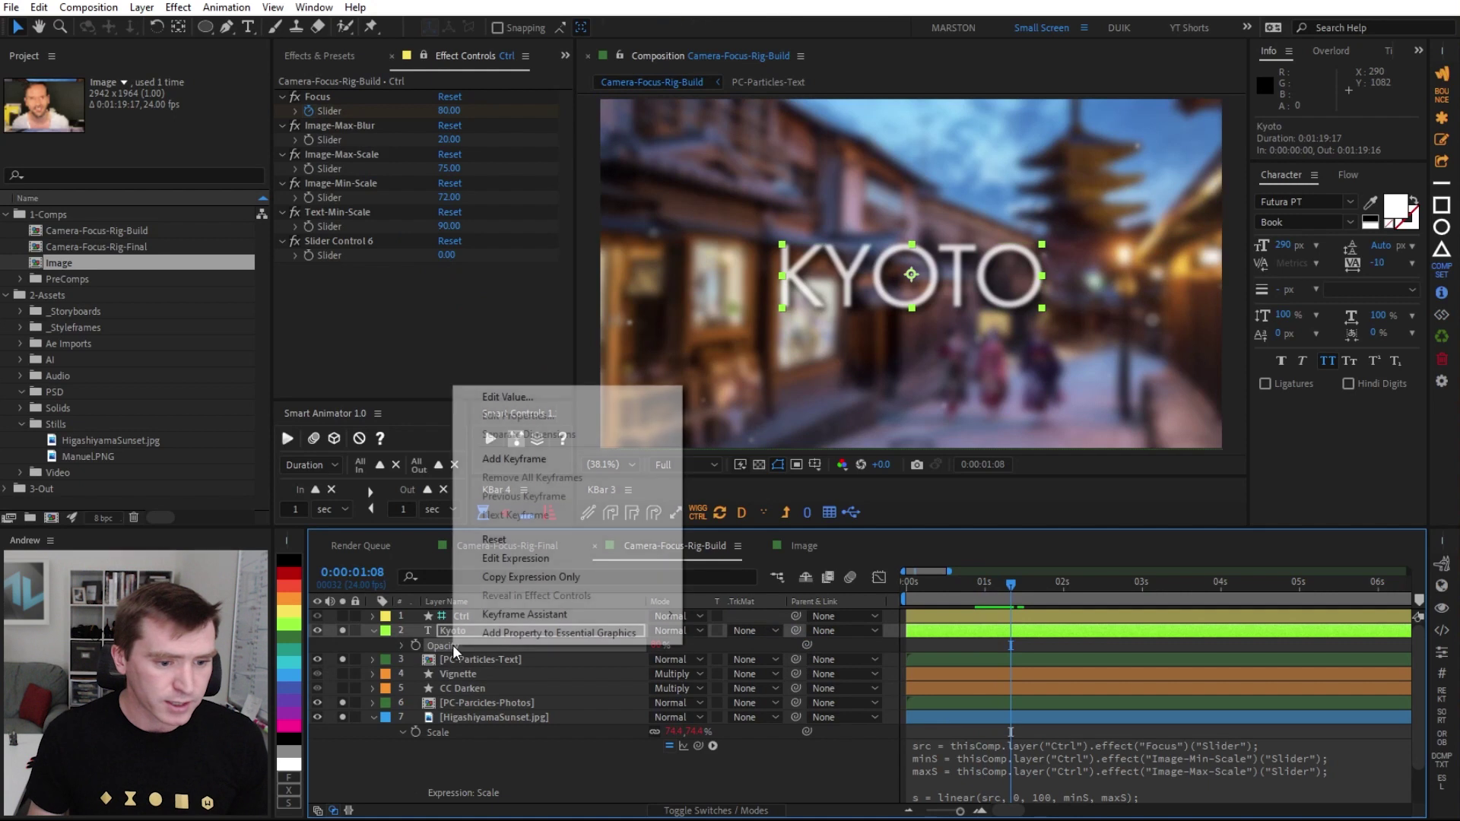
{"action": "left_click", "coordinate": [513, 578]}
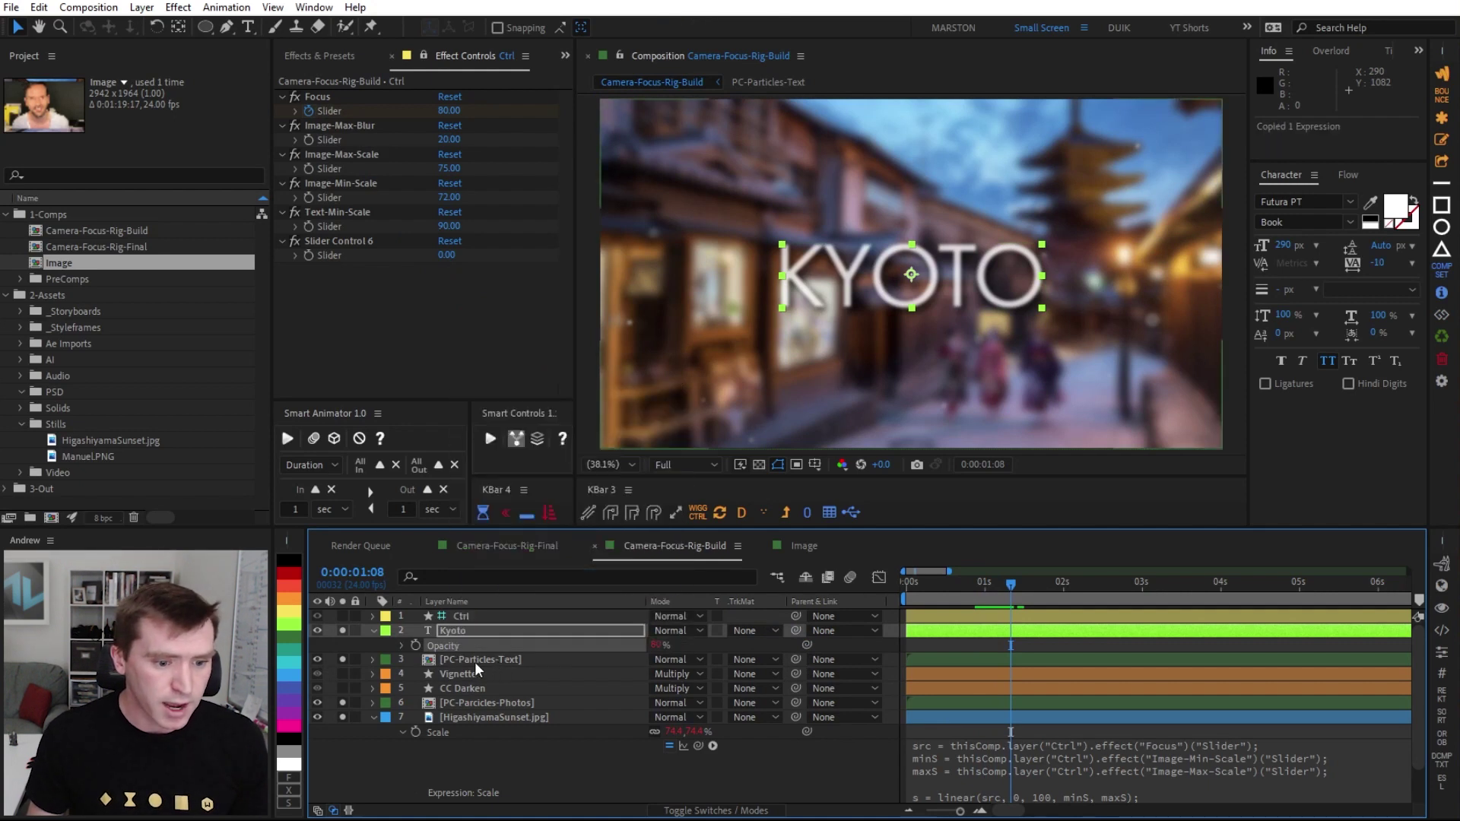
{"action": "left_click", "coordinate": [475, 662]}
{"action": "left_click", "coordinate": [479, 673], "text": "ctrl"}
{"action": "left_click", "coordinate": [477, 686], "text": "ctrl"}
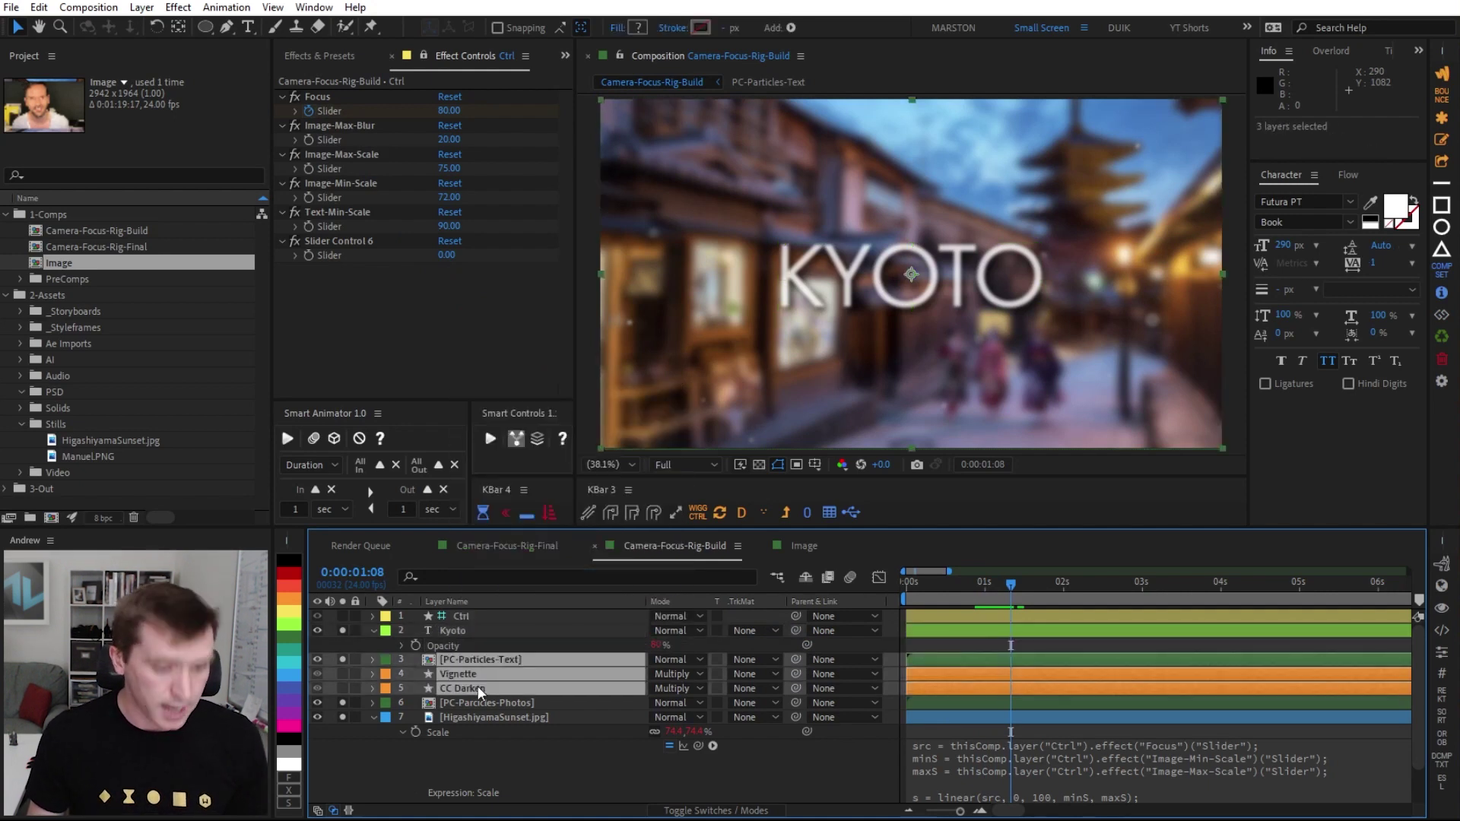
{"action": "key", "text": "ctrl+v"}
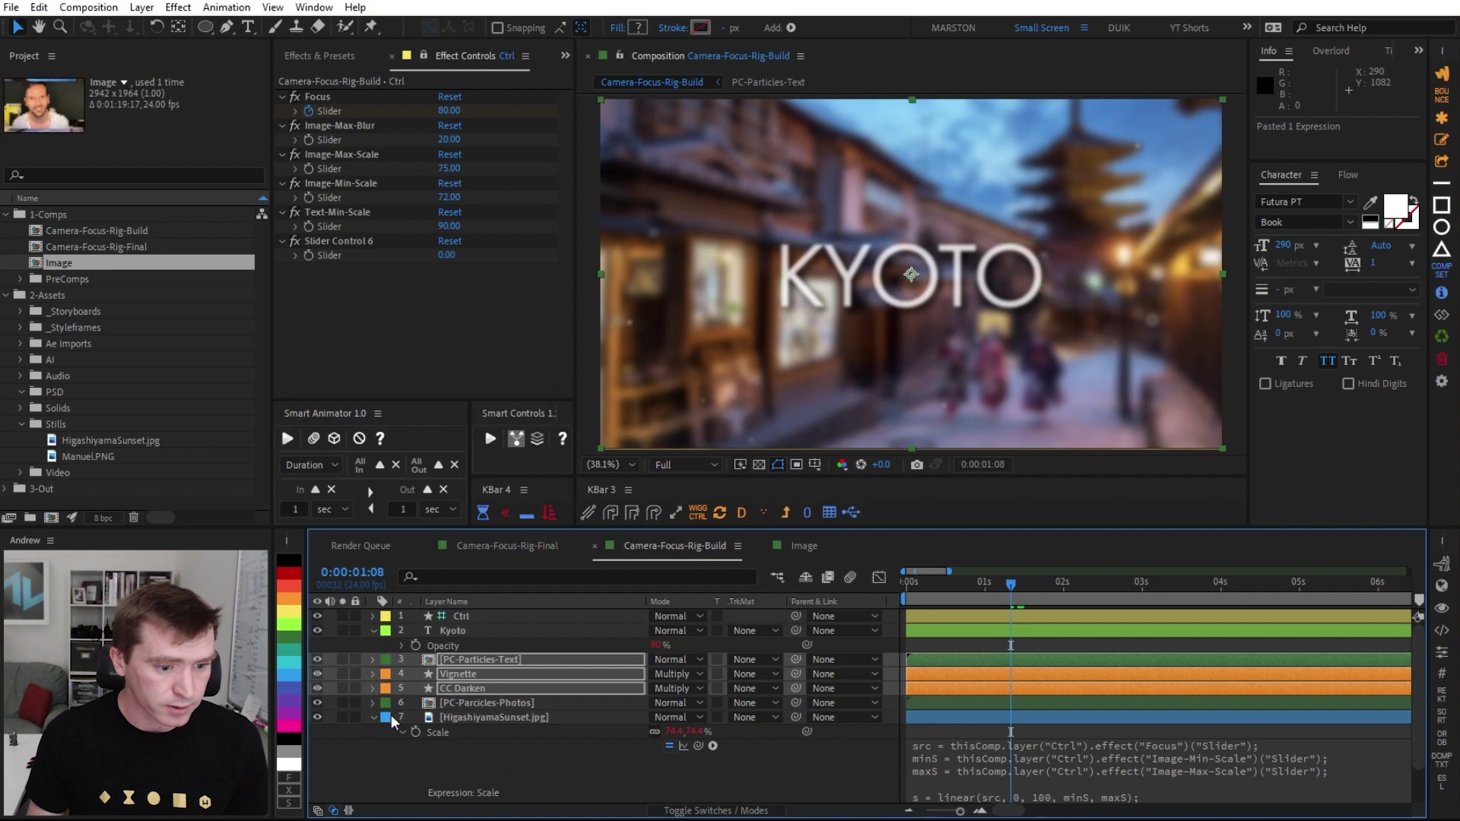
{"action": "left_click", "coordinate": [982, 582]}
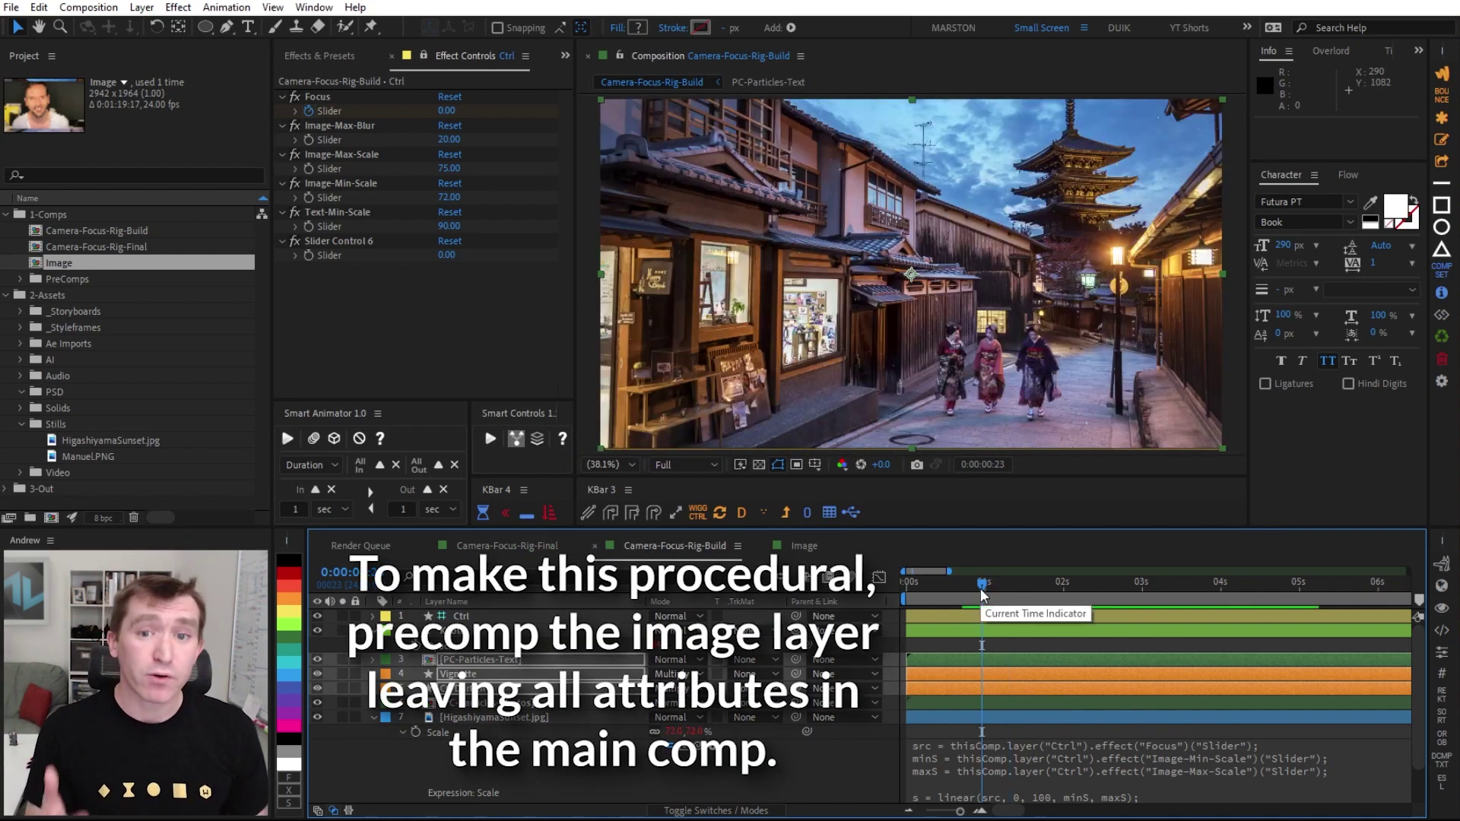
- Preview the rack focus, scrub to 0:00:00:23, and select the last Focus keyframe at 0:00:01:17
{"action": "key", "text": "space"}
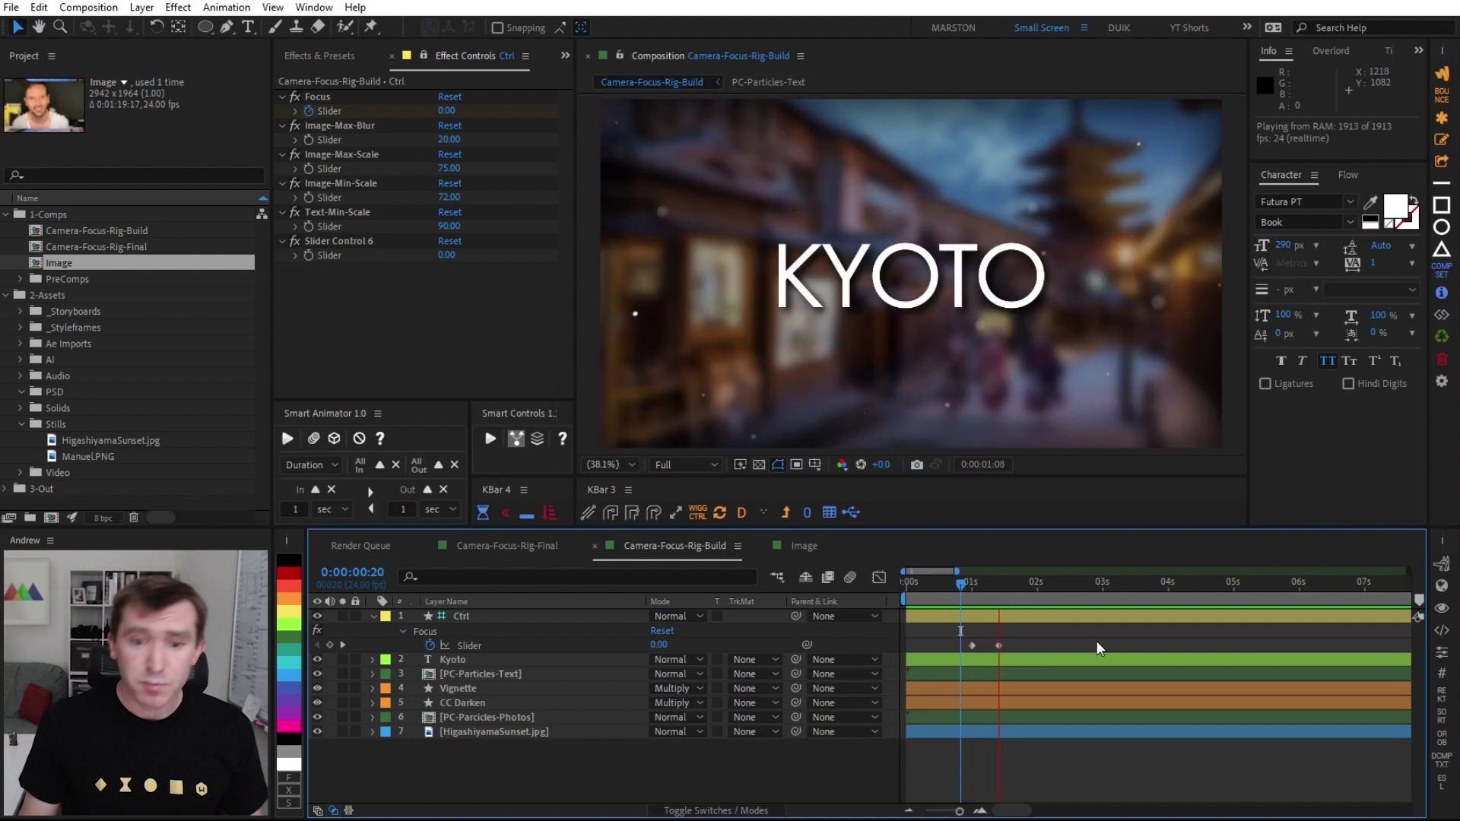
{"action": "left_click", "coordinate": [964, 584]}
{"action": "left_click_drag", "start_coordinate": [964, 586], "coordinate": [969, 587]}
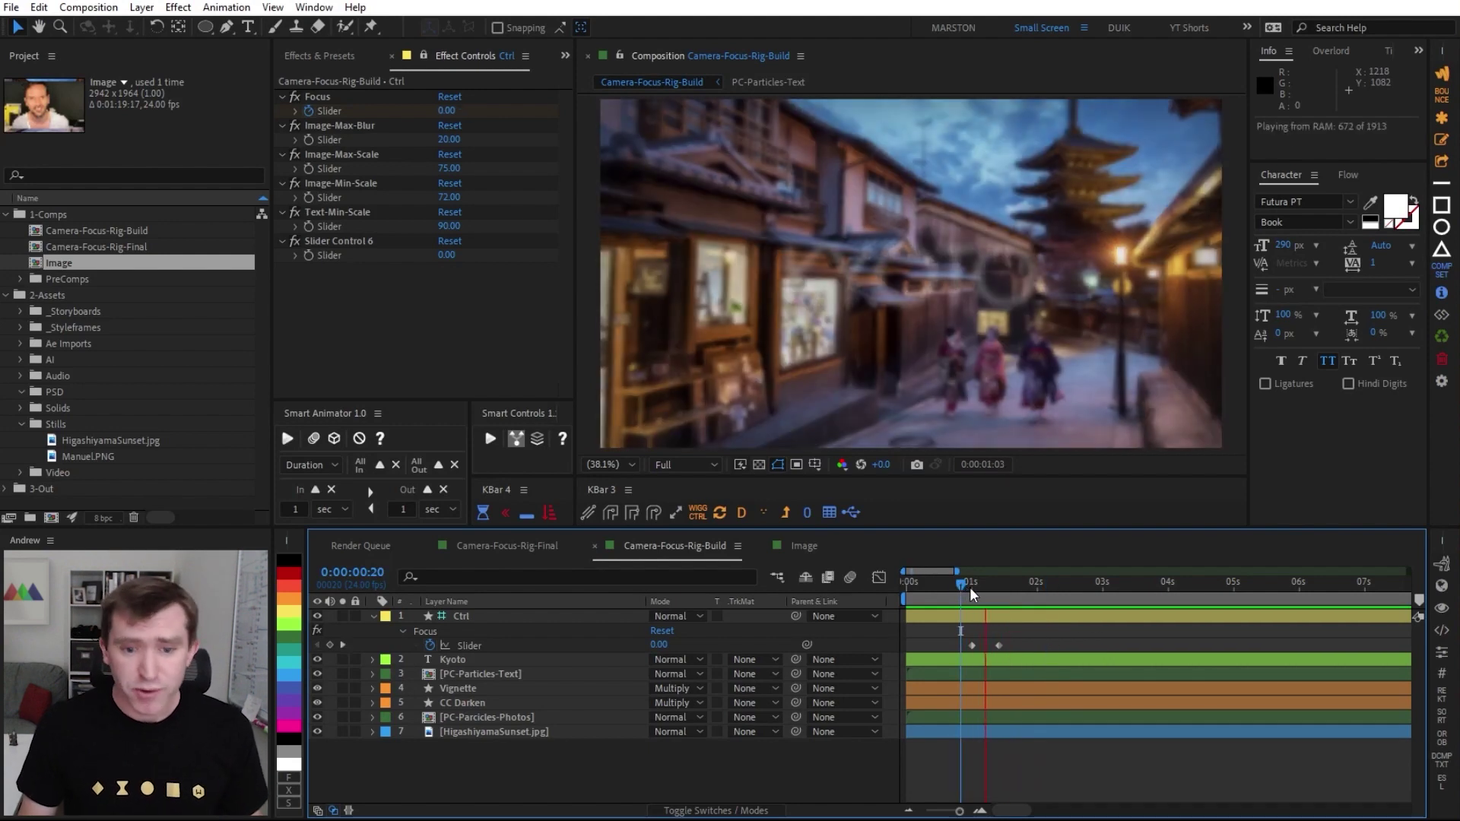
{"action": "key", "text": "space"}
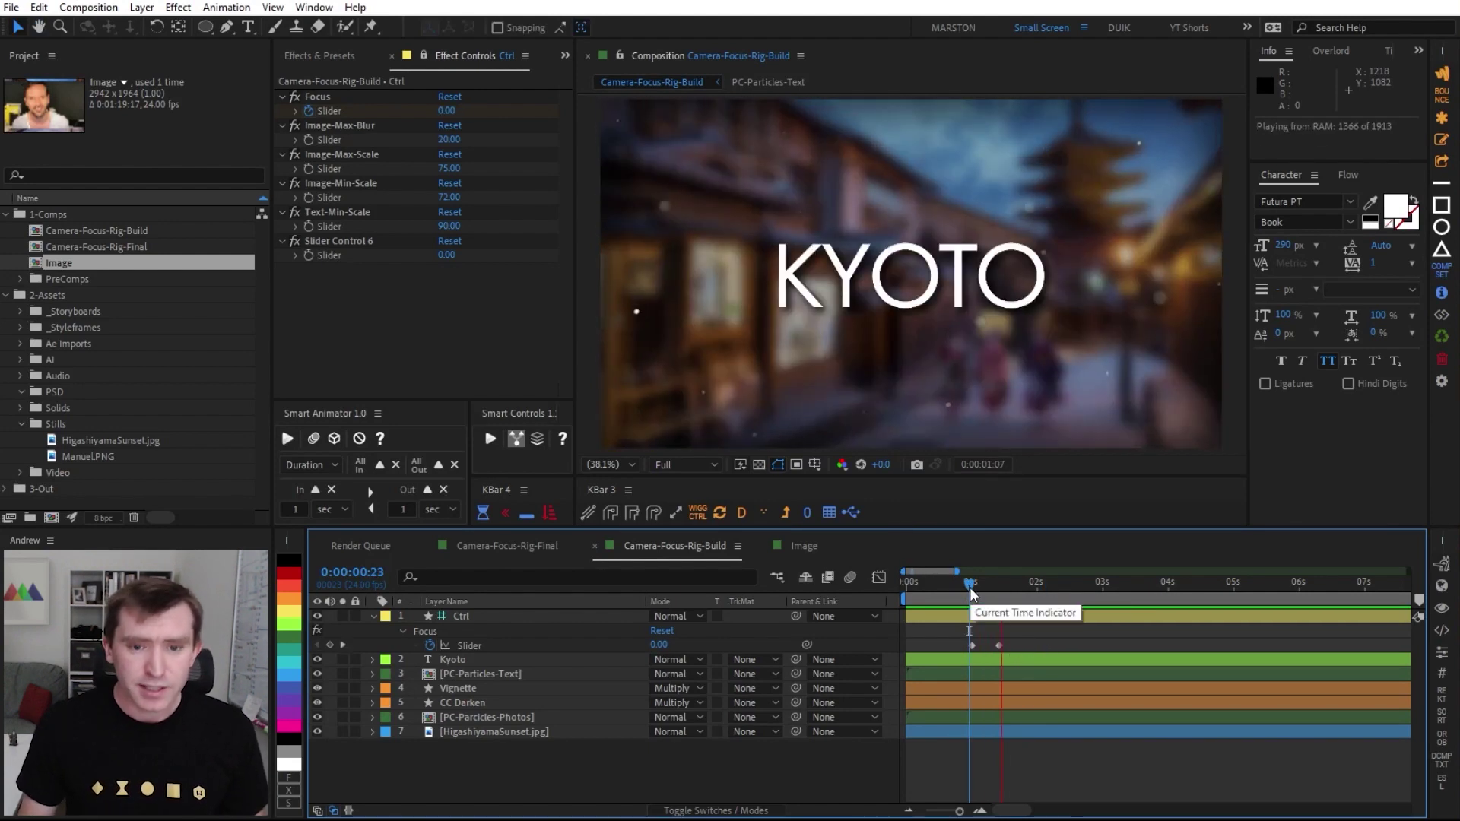
{"action": "key", "text": "space"}
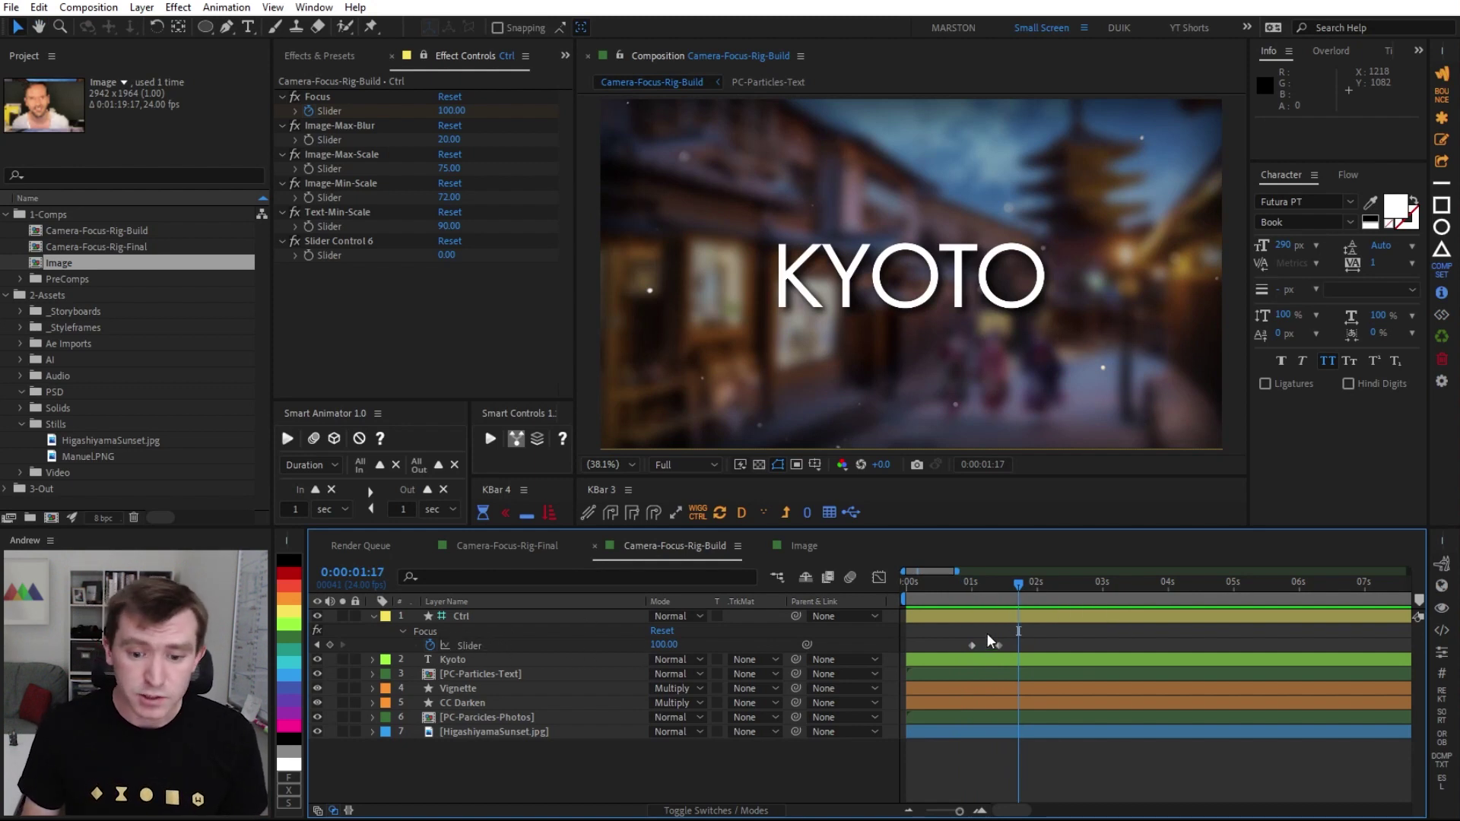
{"action": "mouse_move", "coordinate": [987, 633]}
{"action": "left_mouse_down"}
{"action": "mouse_move", "coordinate": [1006, 647]}
{"action": "mouse_move", "coordinate": [980, 659]}
{"action": "left_mouse_up"}
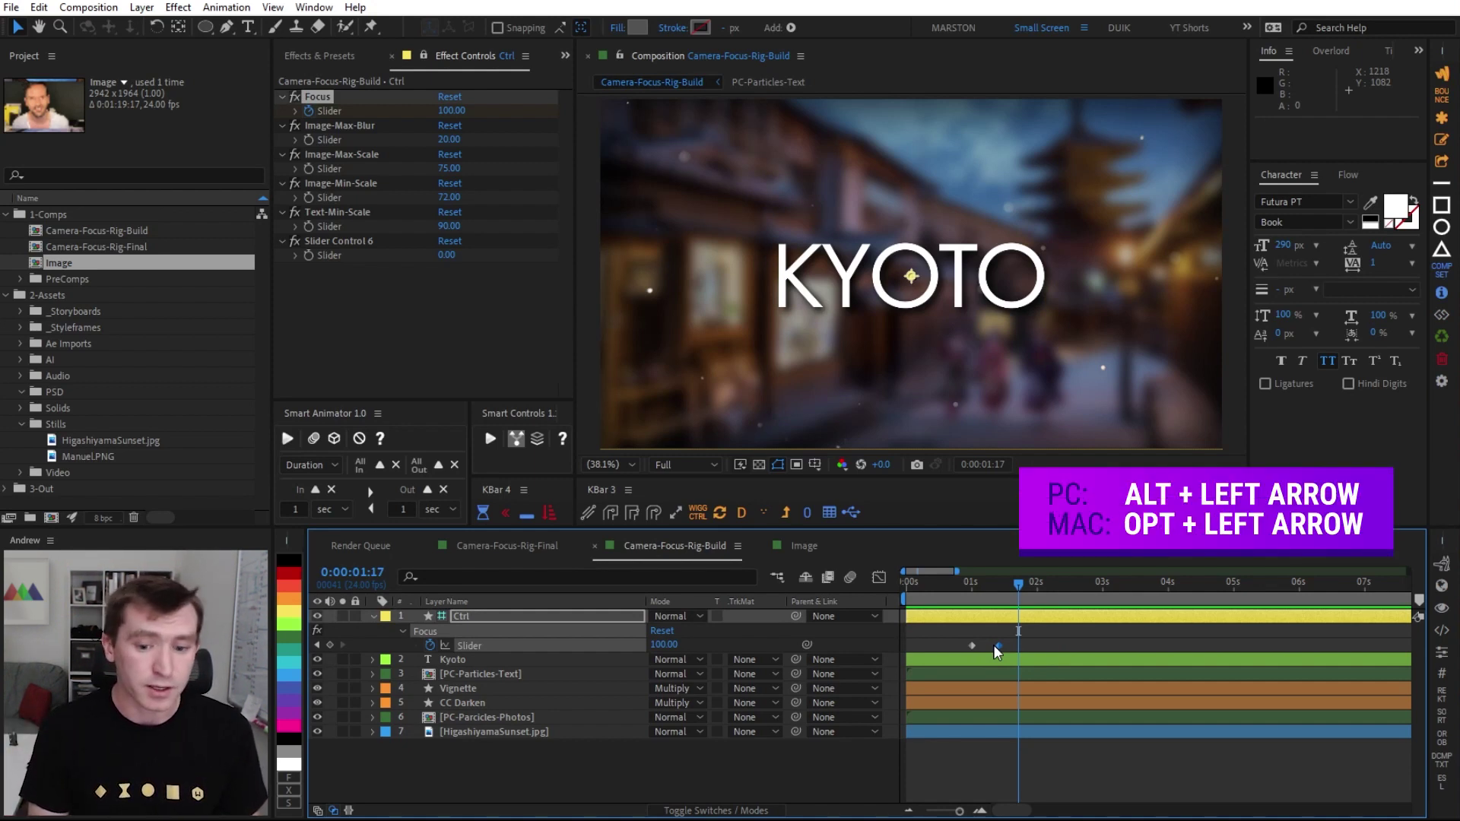
- Nudge the last Focus keyframe to 0:00:01:05 and paste copies at 1:11, 1:15 and 1:18
{"action": "key", "text": "alt+Left"}
{"action": "key", "text": "alt+Left"}
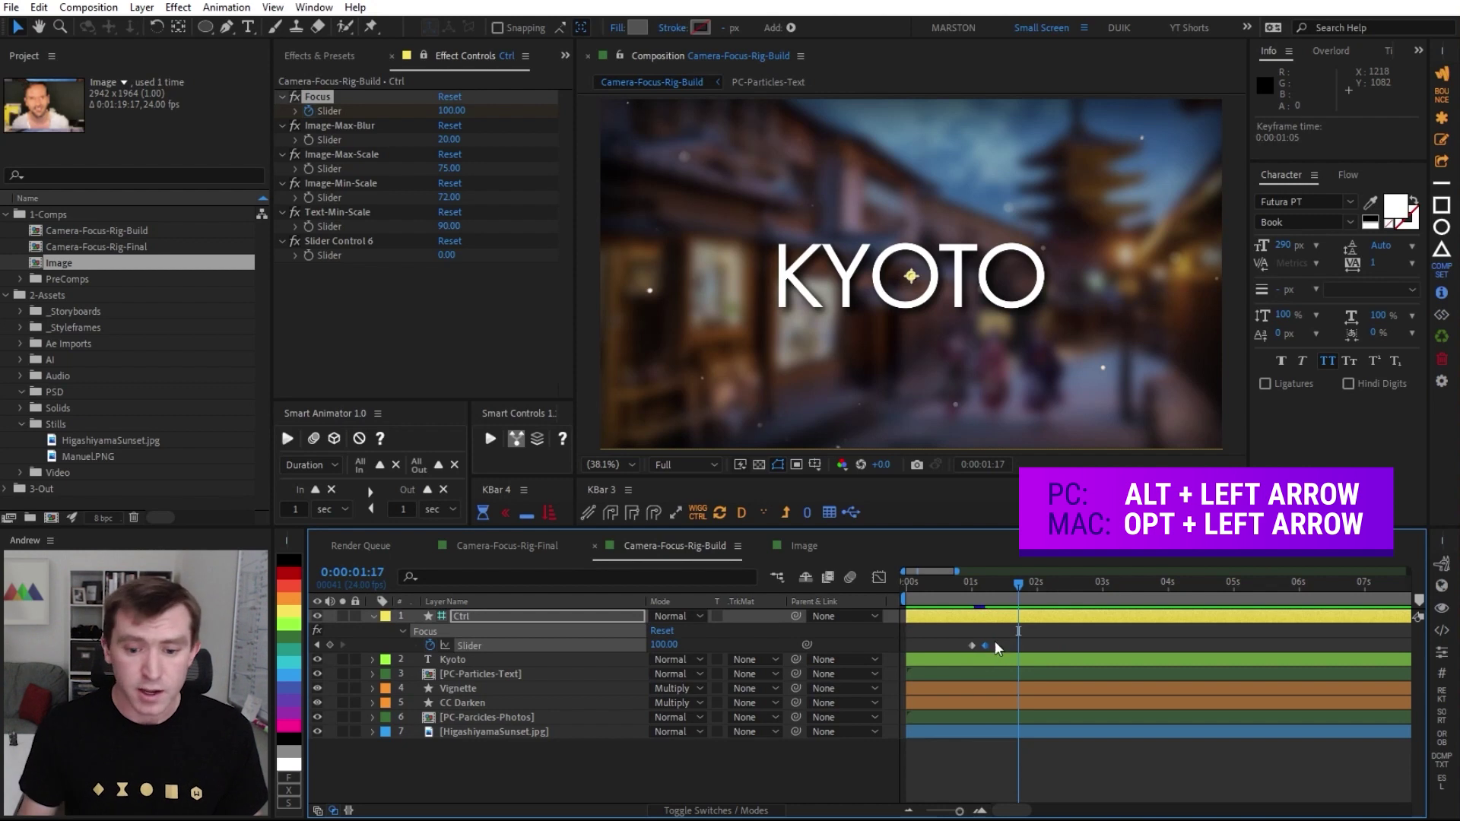
{"action": "left_click", "coordinate": [986, 646]}
{"action": "key", "text": "ctrl+c"}
{"action": "left_click", "coordinate": [984, 587]}
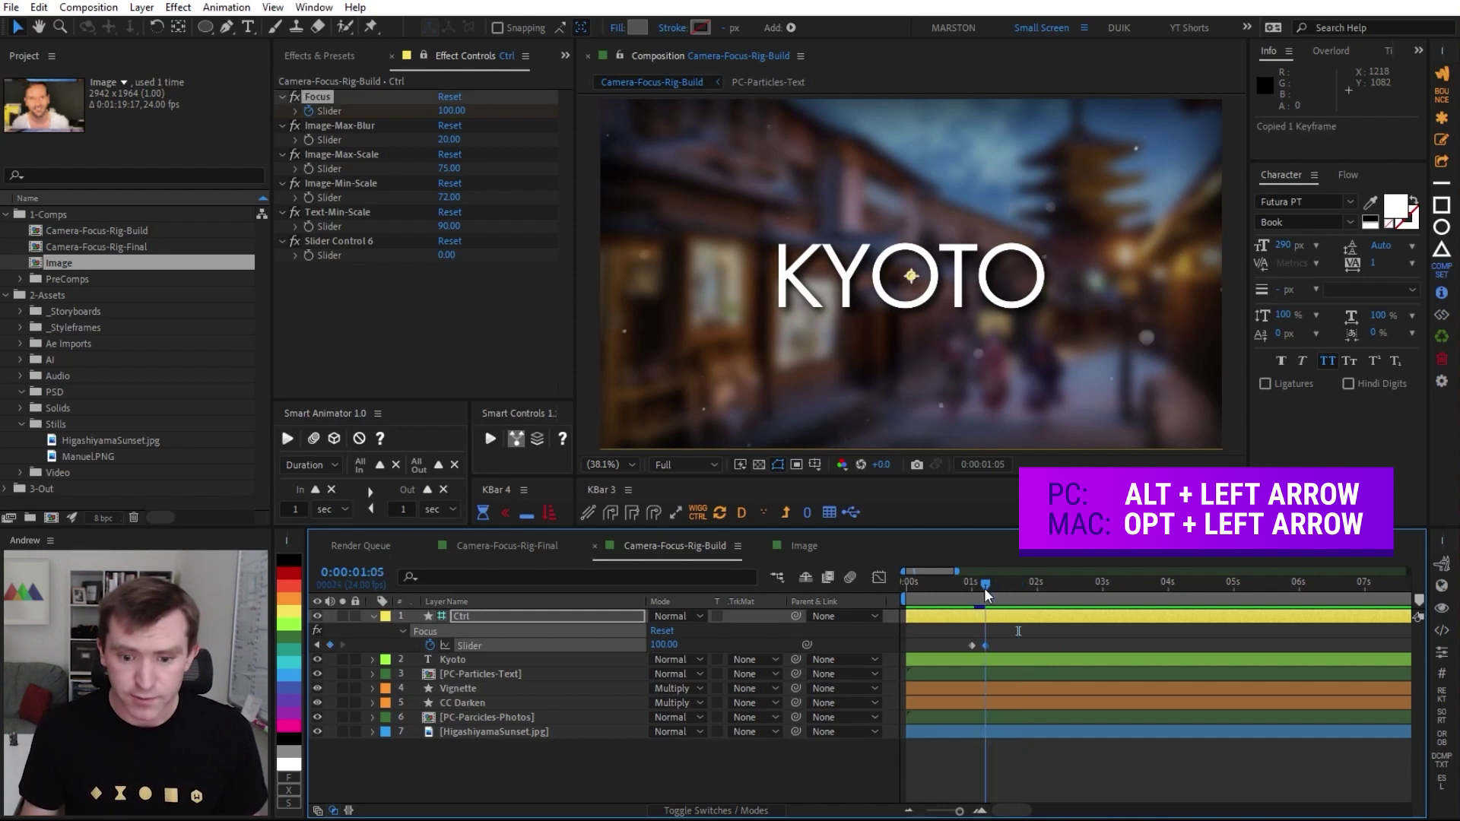
{"action": "key", "text": "Page_Down"}
{"action": "key", "text": "Page_Down"}
{"action": "key", "text": "Page_Down"}
{"action": "key", "text": "Page_Down"}
{"action": "key", "text": "Page_Down"}
{"action": "key", "text": "Page_Down"}
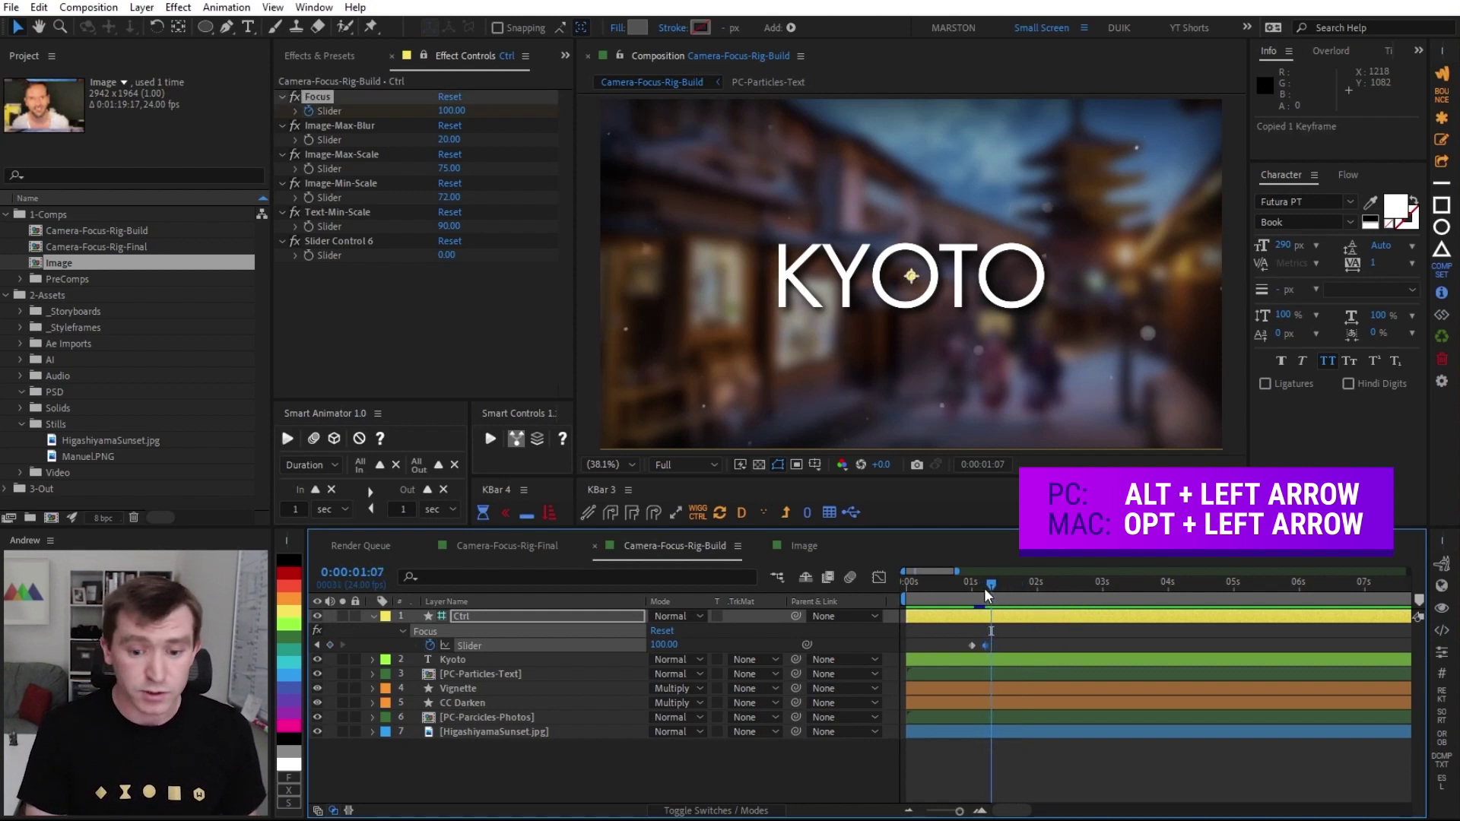
{"action": "key", "text": "ctrl+v"}
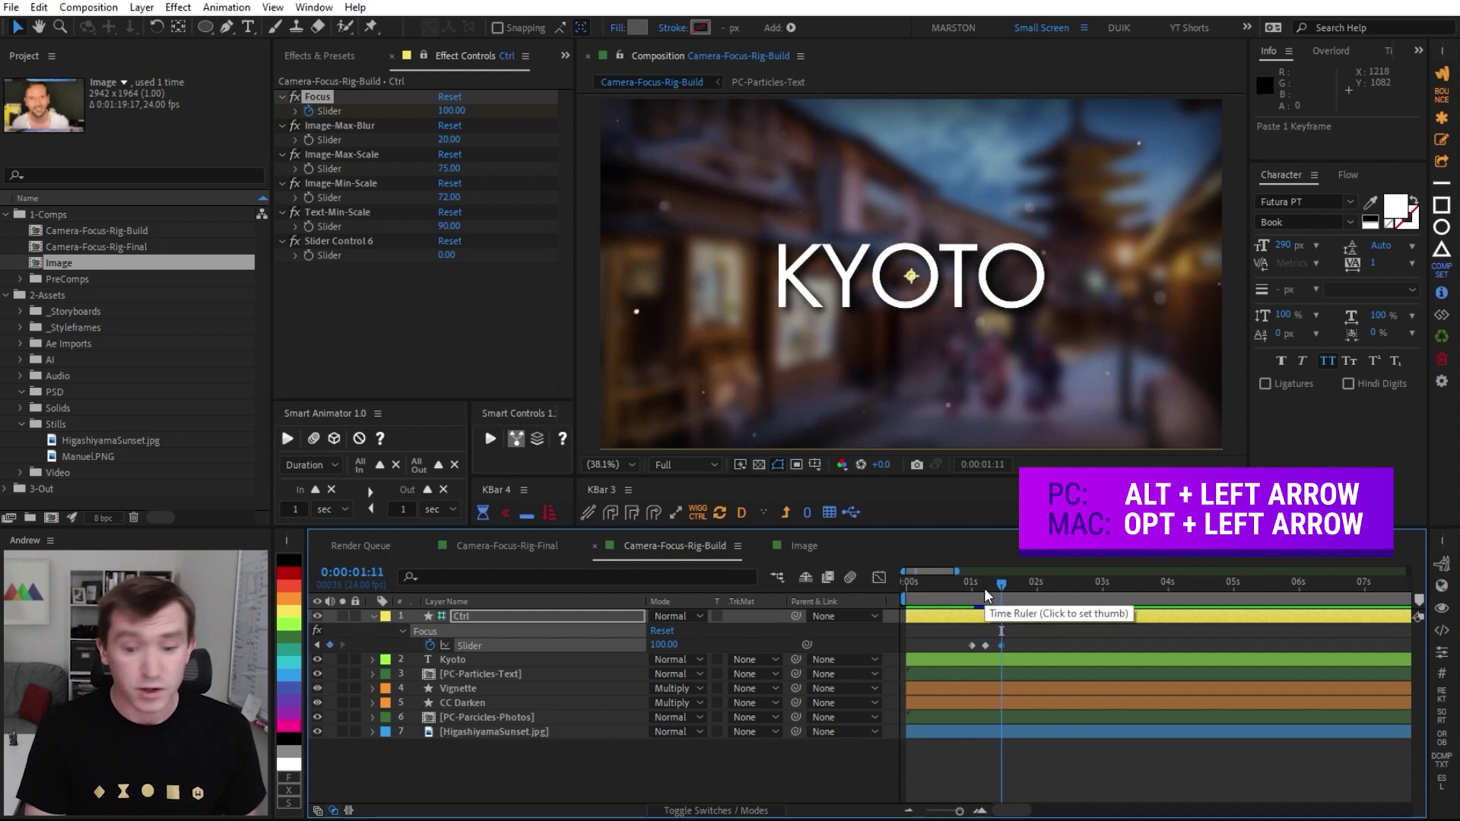
{"action": "key", "text": "Page_Down"}
{"action": "key", "text": "Page_Down"}
{"action": "key", "text": "Page_Down"}
{"action": "key", "text": "Page_Down"}
{"action": "key", "text": "ctrl+v"}
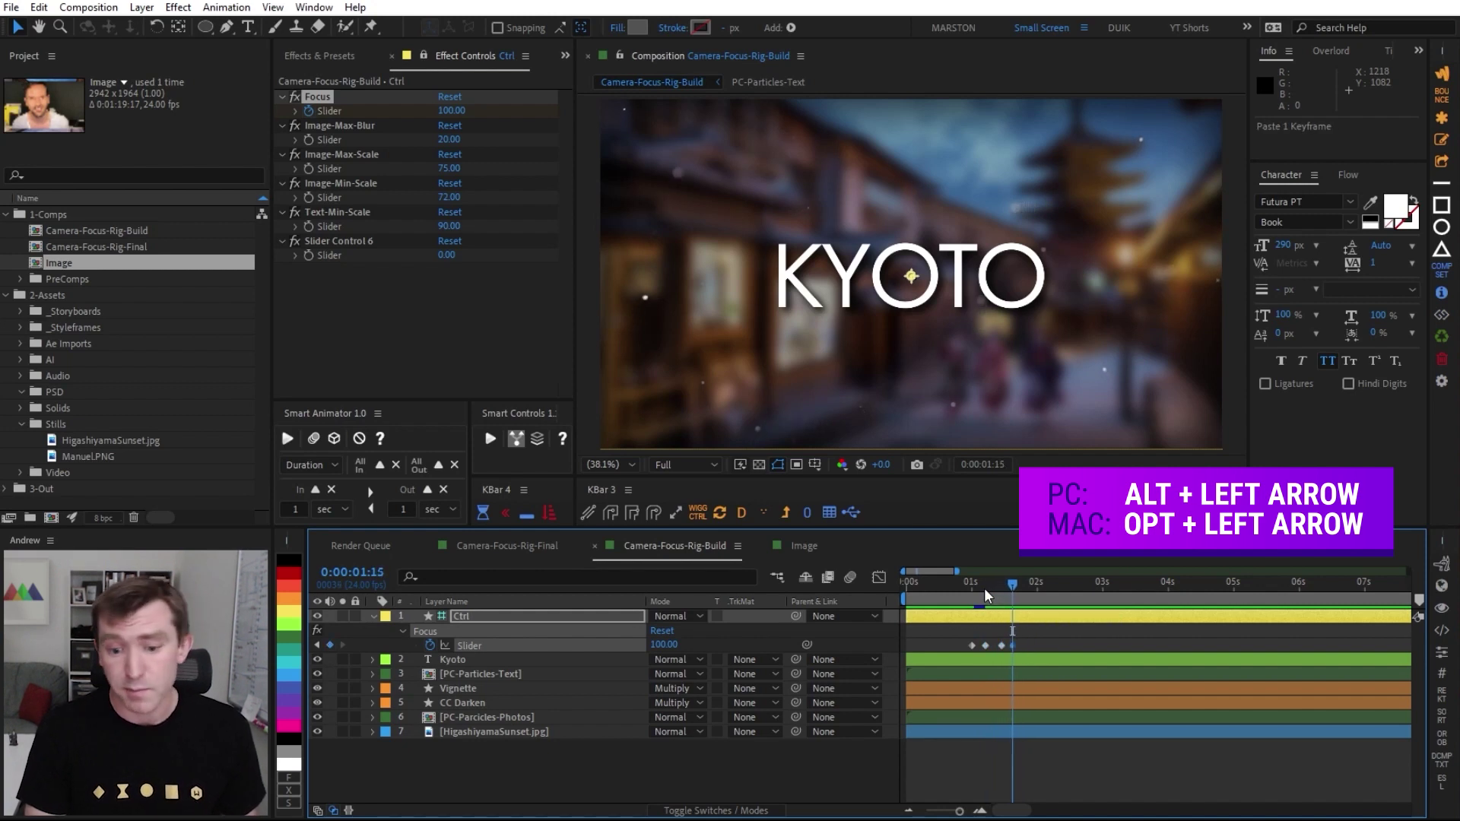
{"action": "key", "text": "Page_Down"}
{"action": "key", "text": "Page_Down"}
{"action": "key", "text": "Page_Down"}
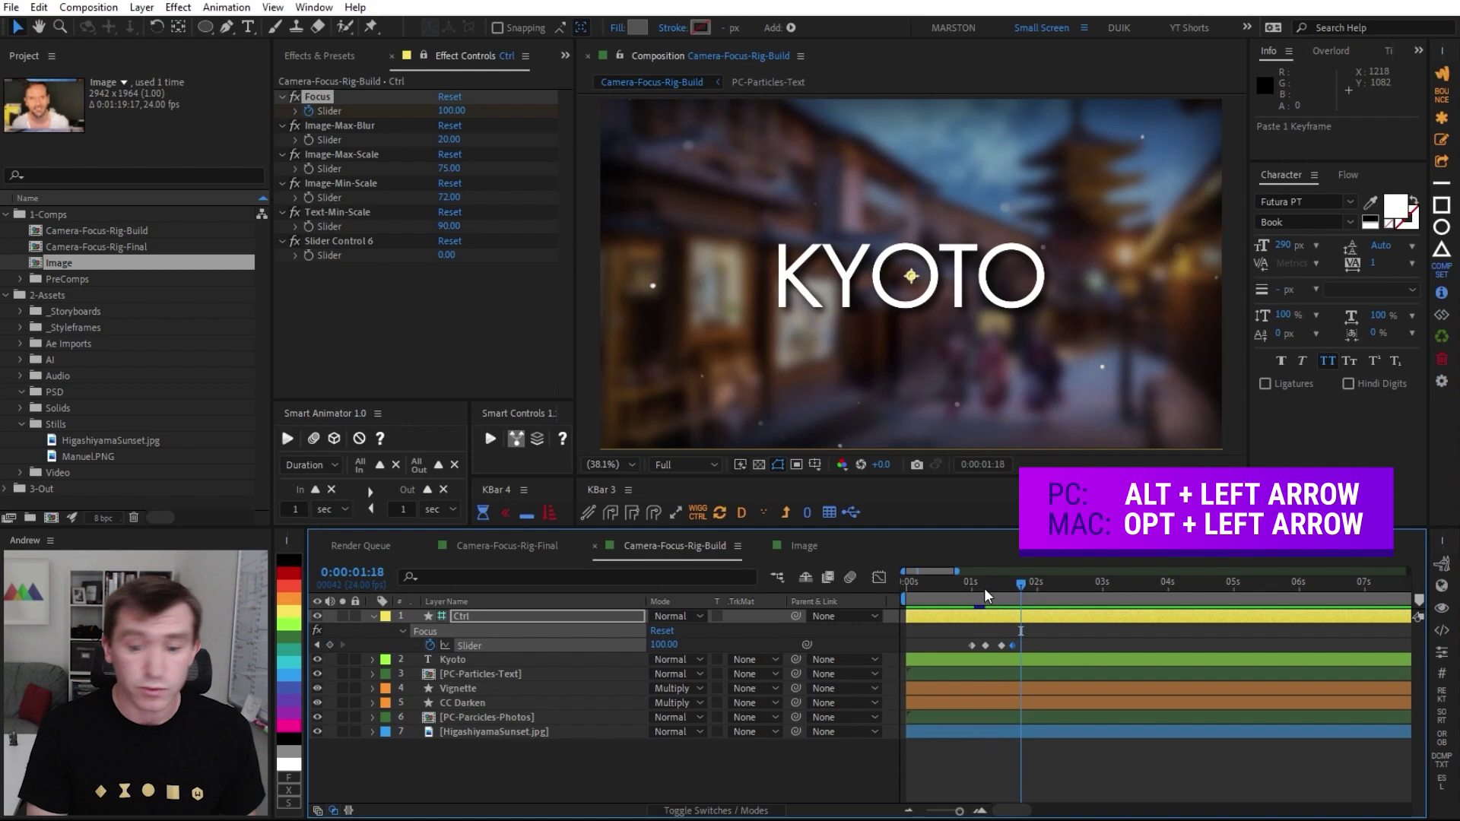
{"action": "key", "text": "ctrl+v"}
- Set the Focus keyframe at 0:00:01:15 to 50 to create a focus dip
{"action": "left_click_drag", "start_coordinate": [1020, 585], "coordinate": [1011, 586]}
{"action": "left_click", "coordinate": [1012, 645]}
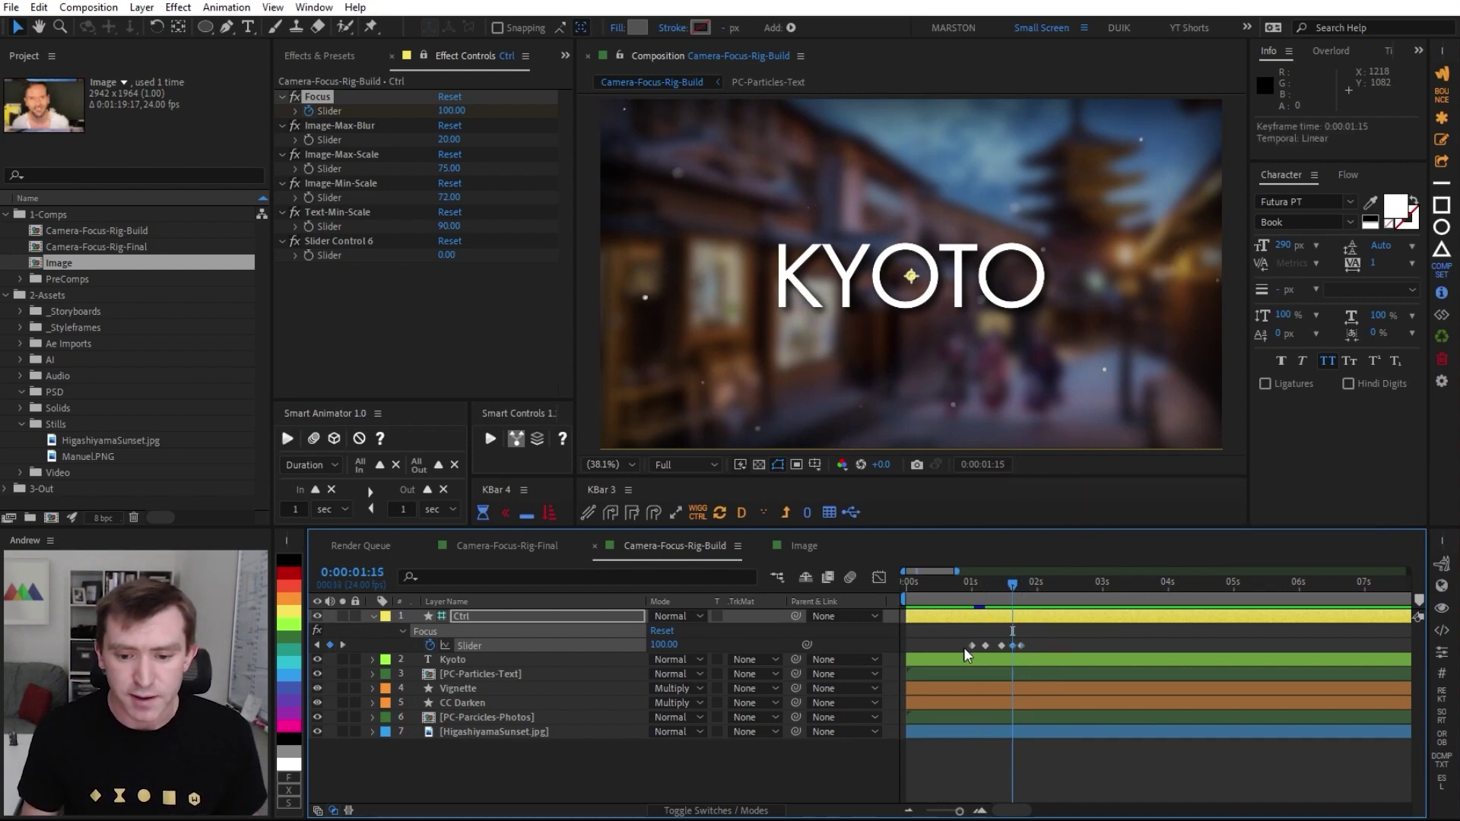
{"action": "left_click", "coordinate": [672, 645]}
{"action": "type", "text": "50"}
{"action": "key", "text": "Return"}
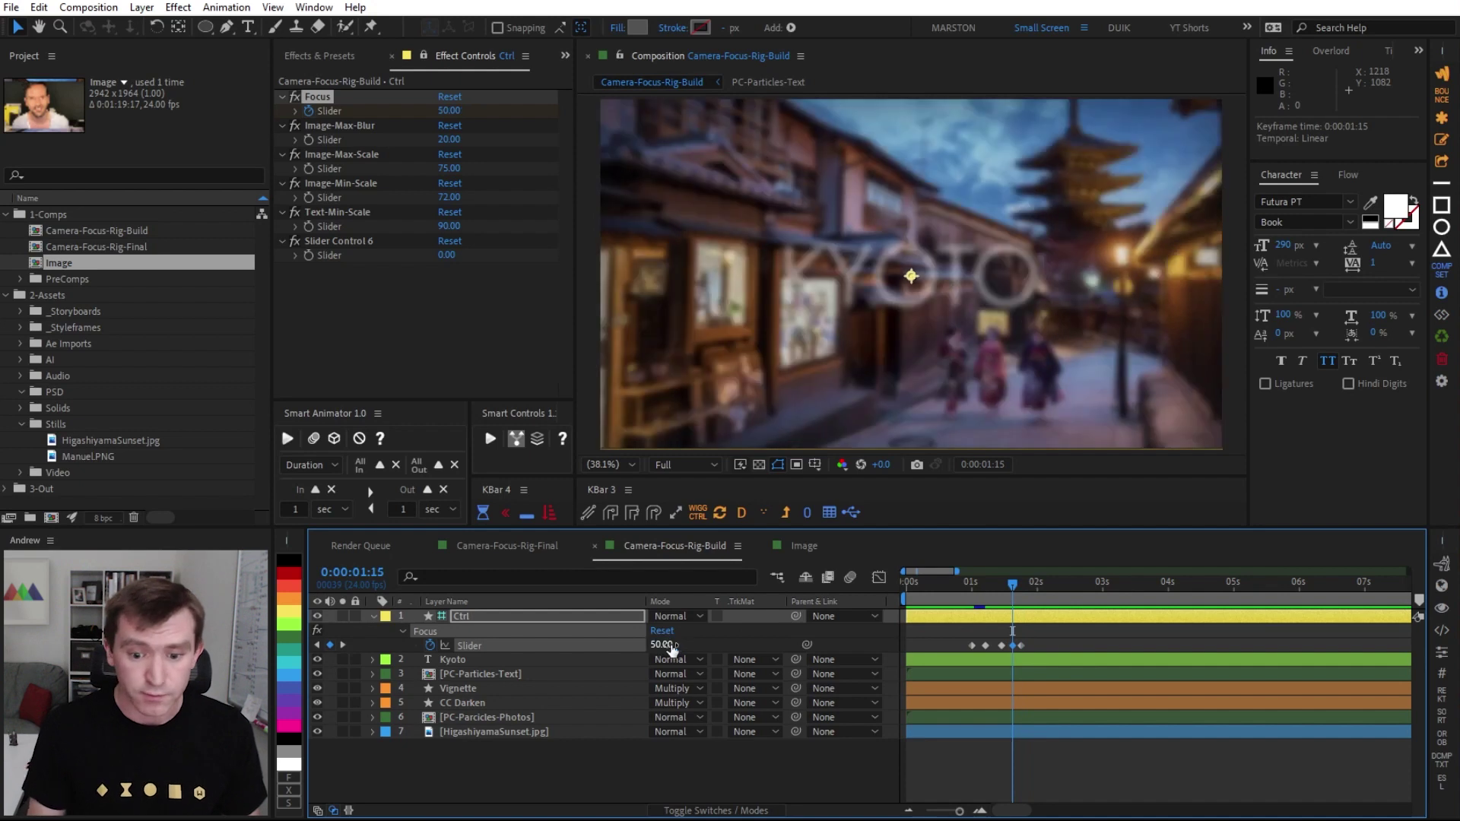
- Preview from 0:00:00:17, then apply Easy Ease to all Focus keyframes
{"action": "left_click_drag", "start_coordinate": [1012, 584], "coordinate": [952, 584]}
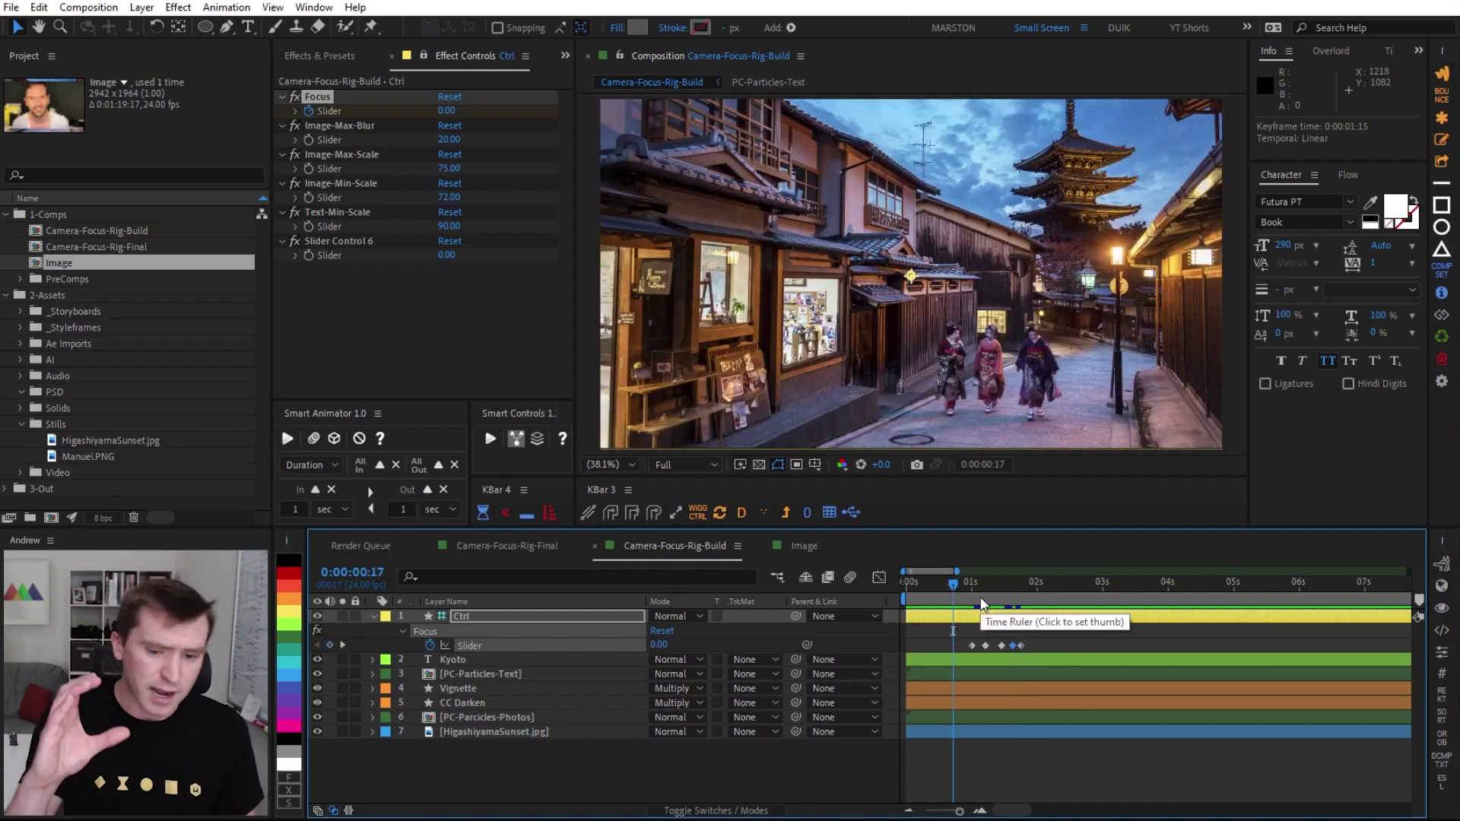
{"action": "key", "text": "space"}
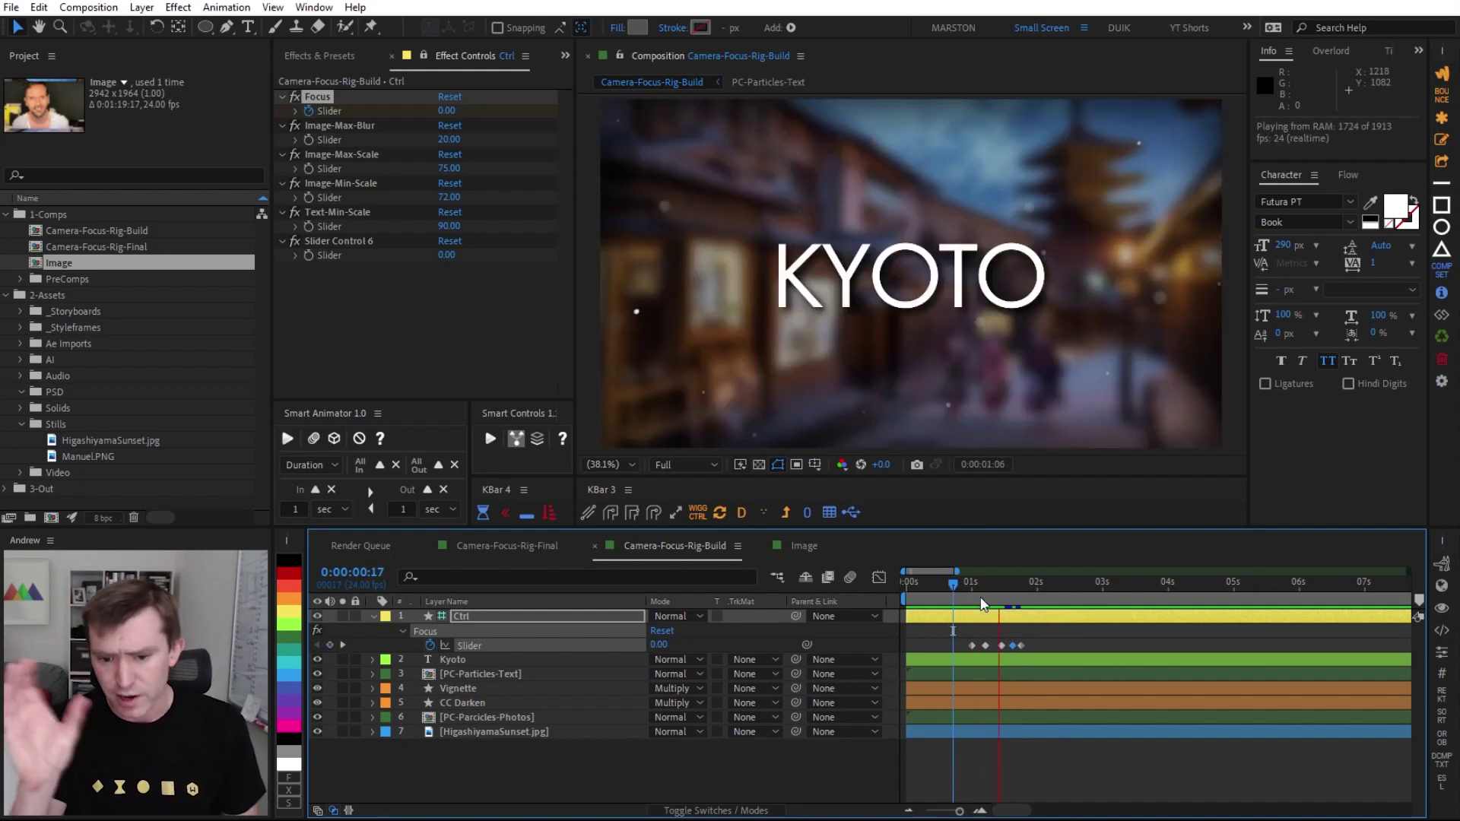
{"action": "key", "text": "space"}
{"action": "left_click", "coordinate": [978, 643]}
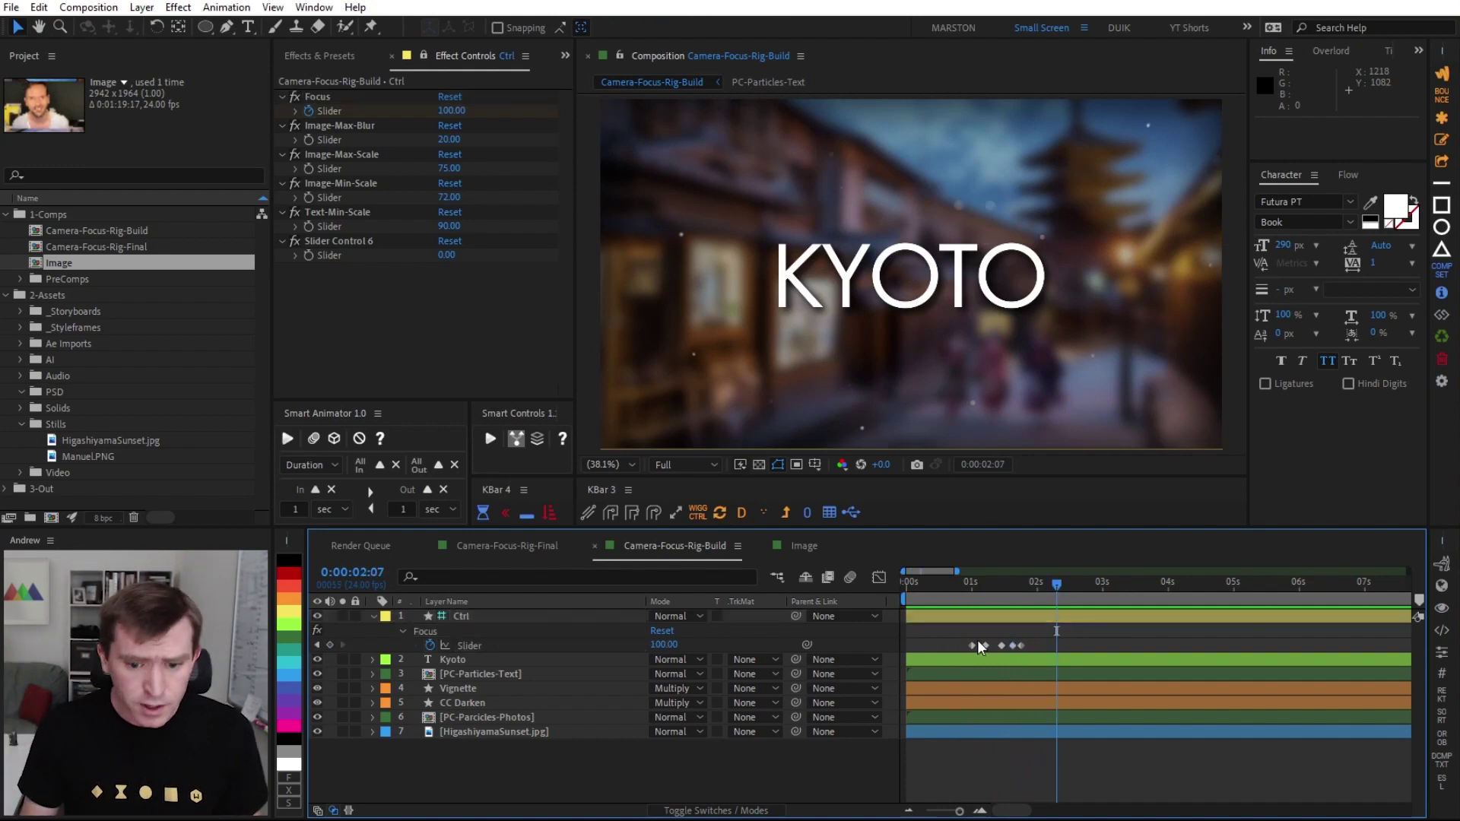
{"action": "left_click_drag", "start_coordinate": [958, 637], "coordinate": [1061, 657]}
{"action": "key", "text": "F9"}
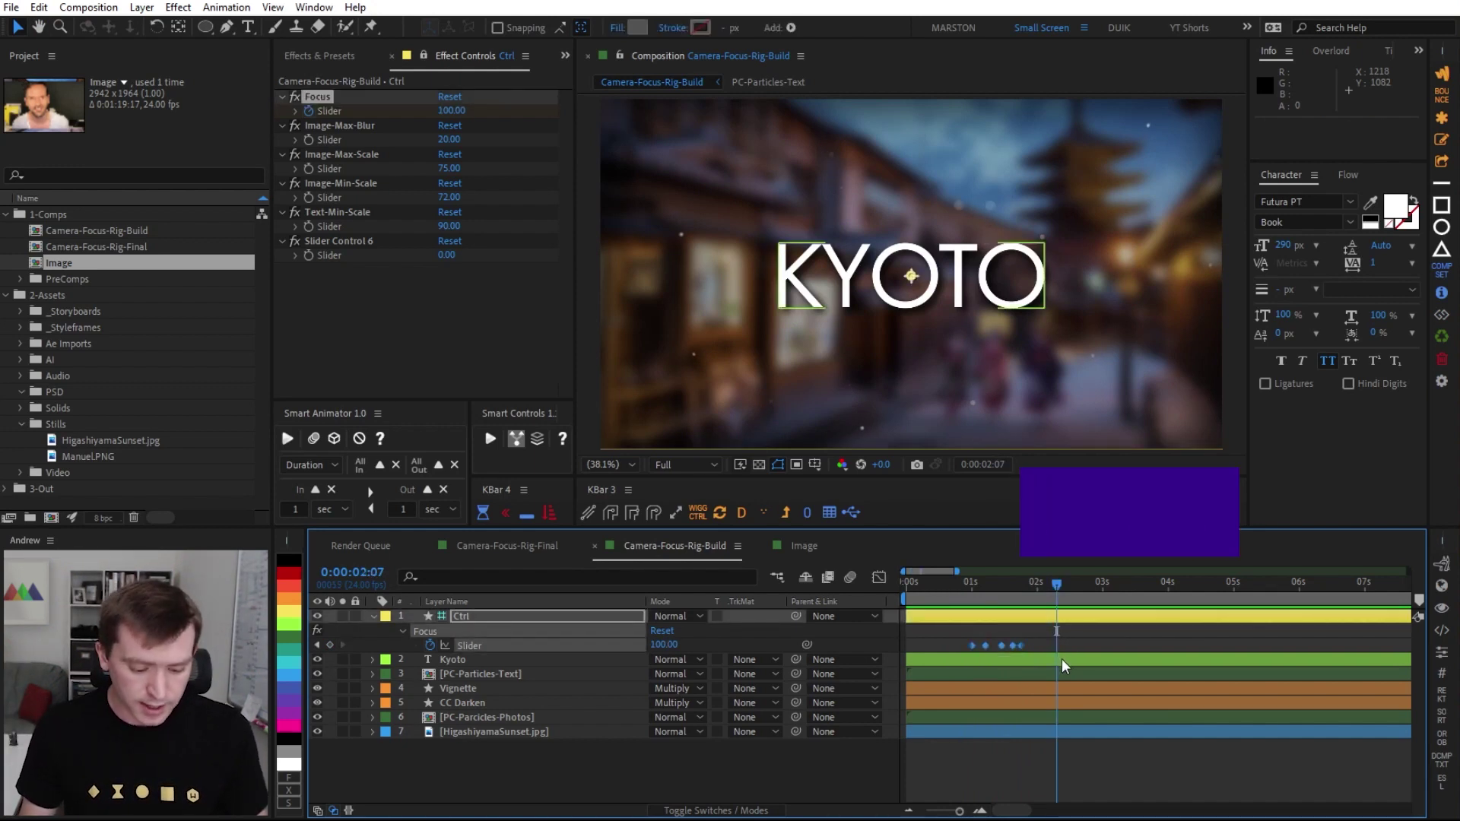
{"action": "key", "text": "F9"}
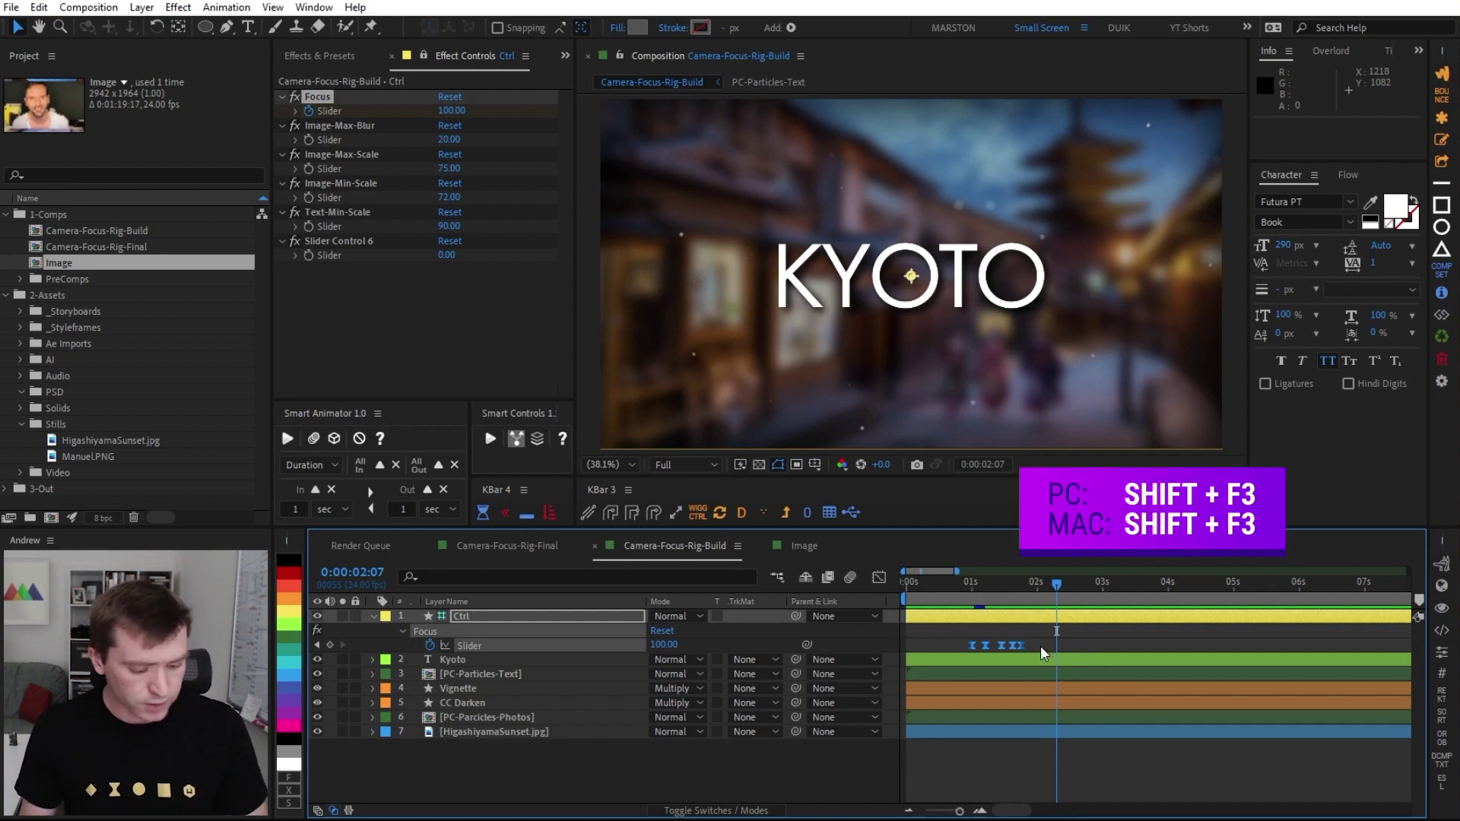
{"action": "key", "text": "shift+F3"}
- Lengthen the Focus curve's Bezier handles in the graph editor, then preview from 0:00:00:23
{"action": "left_click", "coordinate": [983, 591]}
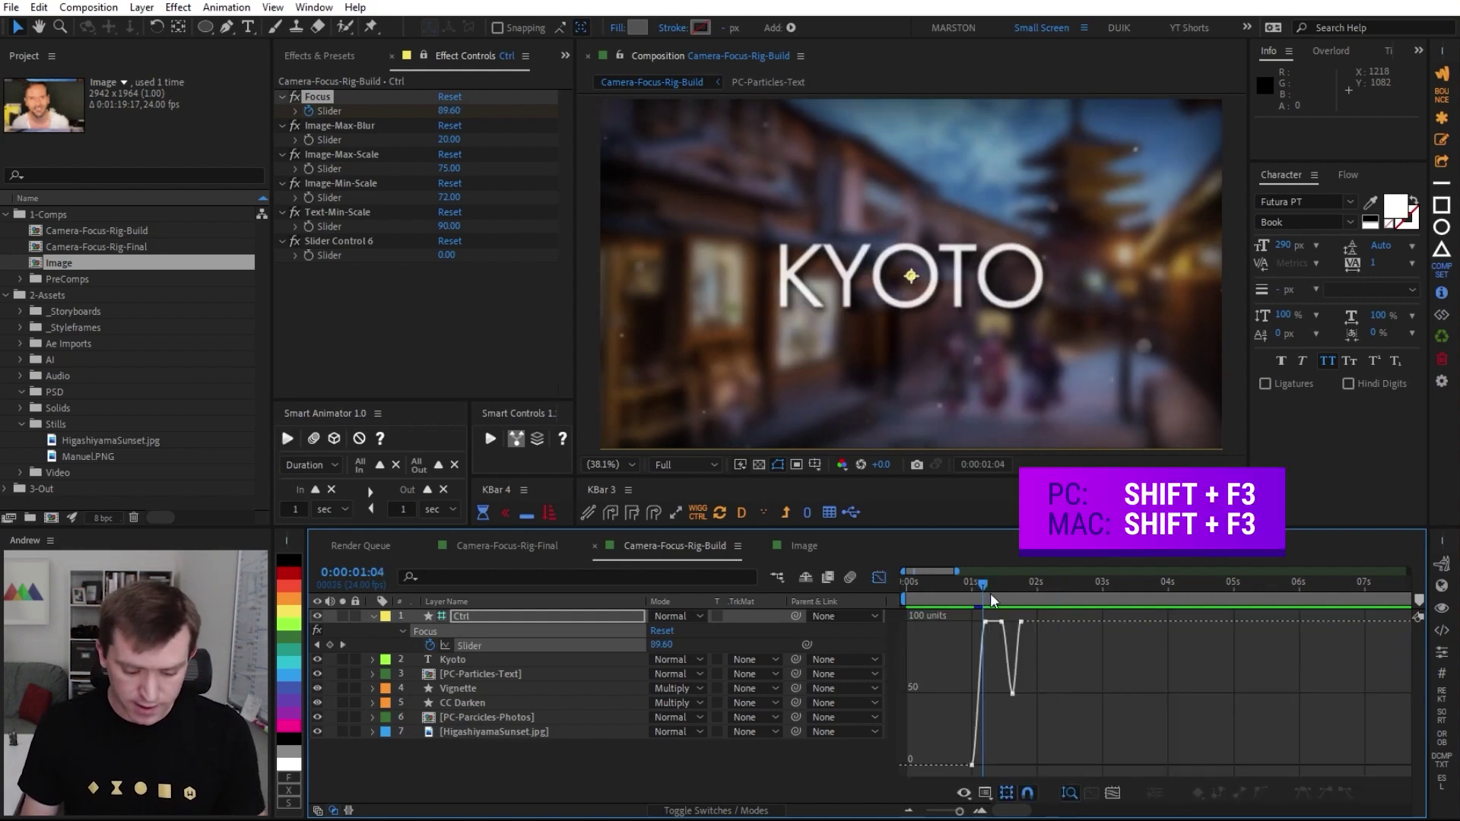
{"action": "key", "text": "equal"}
{"action": "key", "text": "equal"}
{"action": "key", "text": "equal"}
{"action": "key", "text": "ctrl+a"}
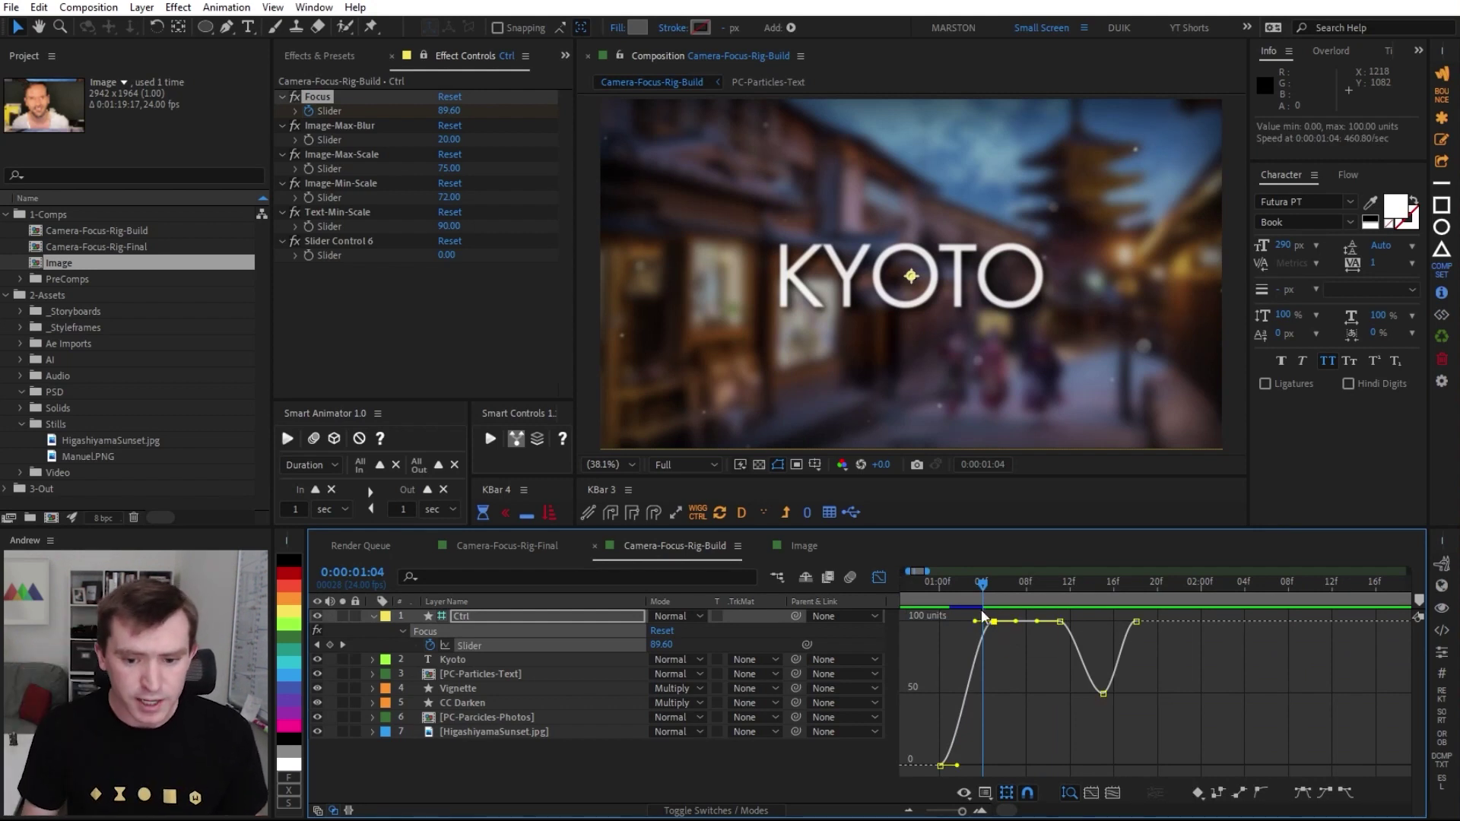
{"action": "left_click_drag", "start_coordinate": [968, 622], "coordinate": [1094, 700]}
{"action": "key", "text": "Page_Up"}
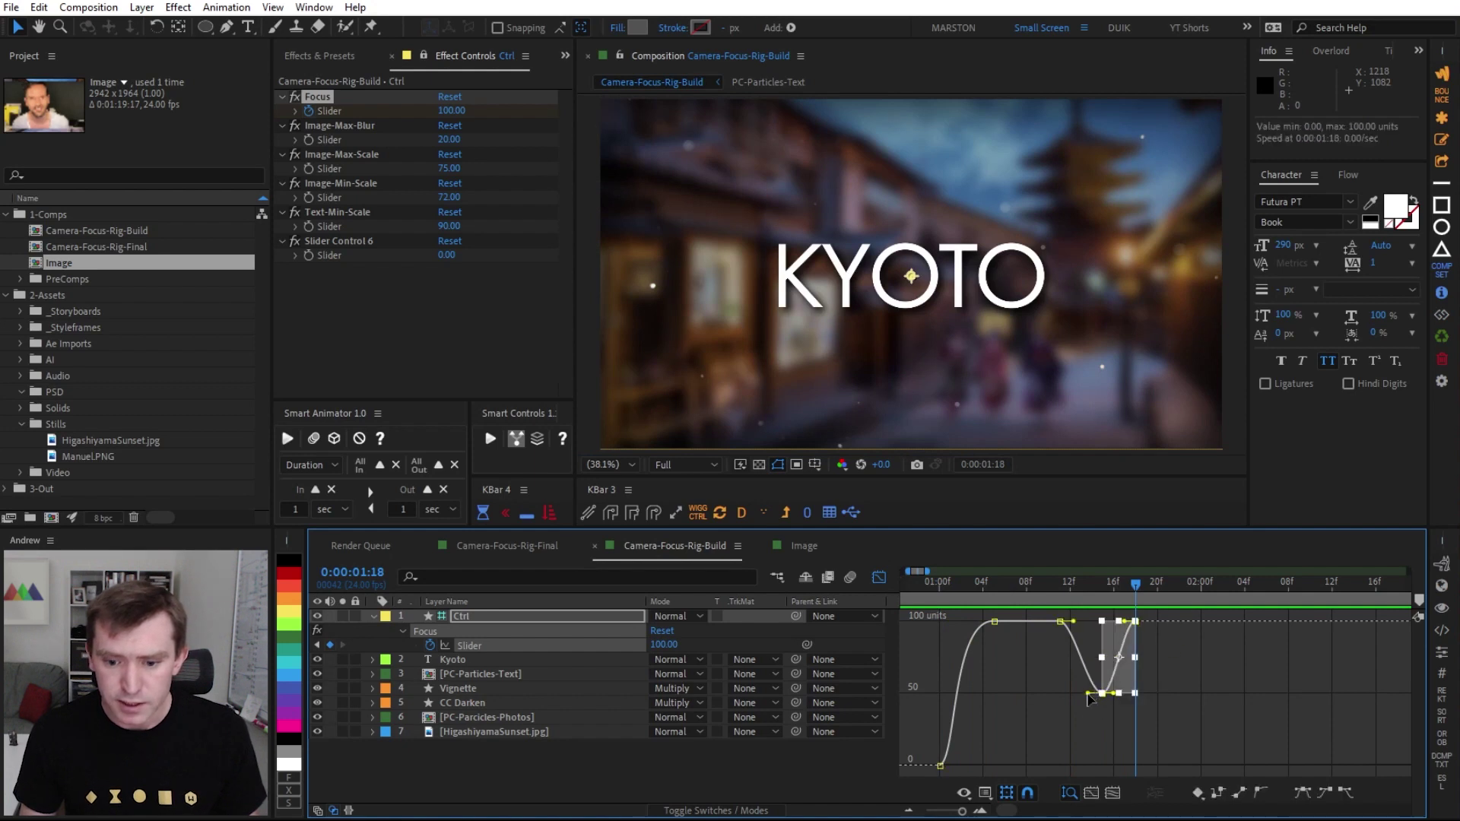
{"action": "left_click_drag", "start_coordinate": [1084, 695], "coordinate": [1079, 695]}
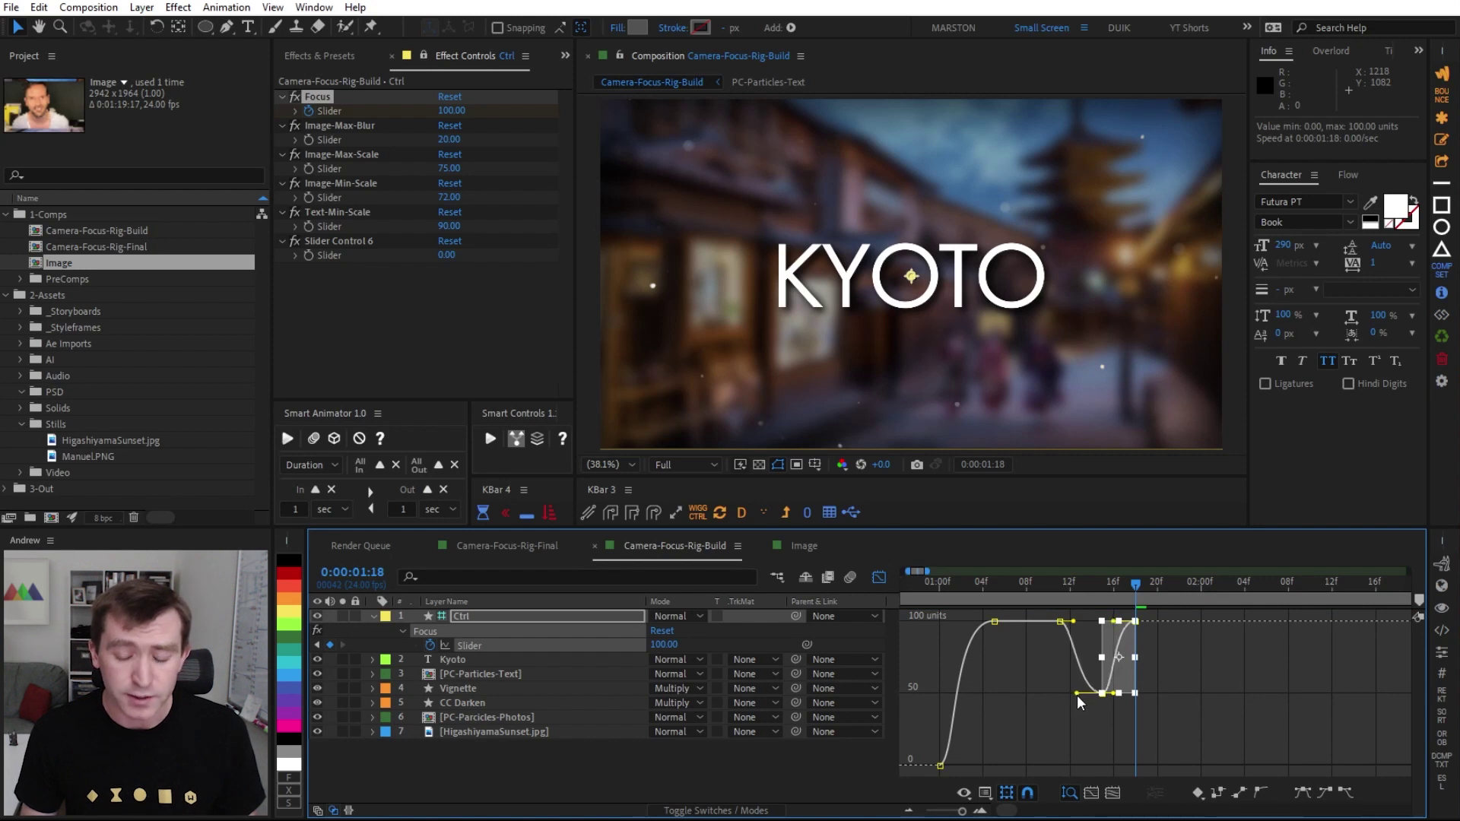
{"action": "left_click_drag", "start_coordinate": [1057, 595], "coordinate": [934, 601]}
{"action": "key", "text": "space"}
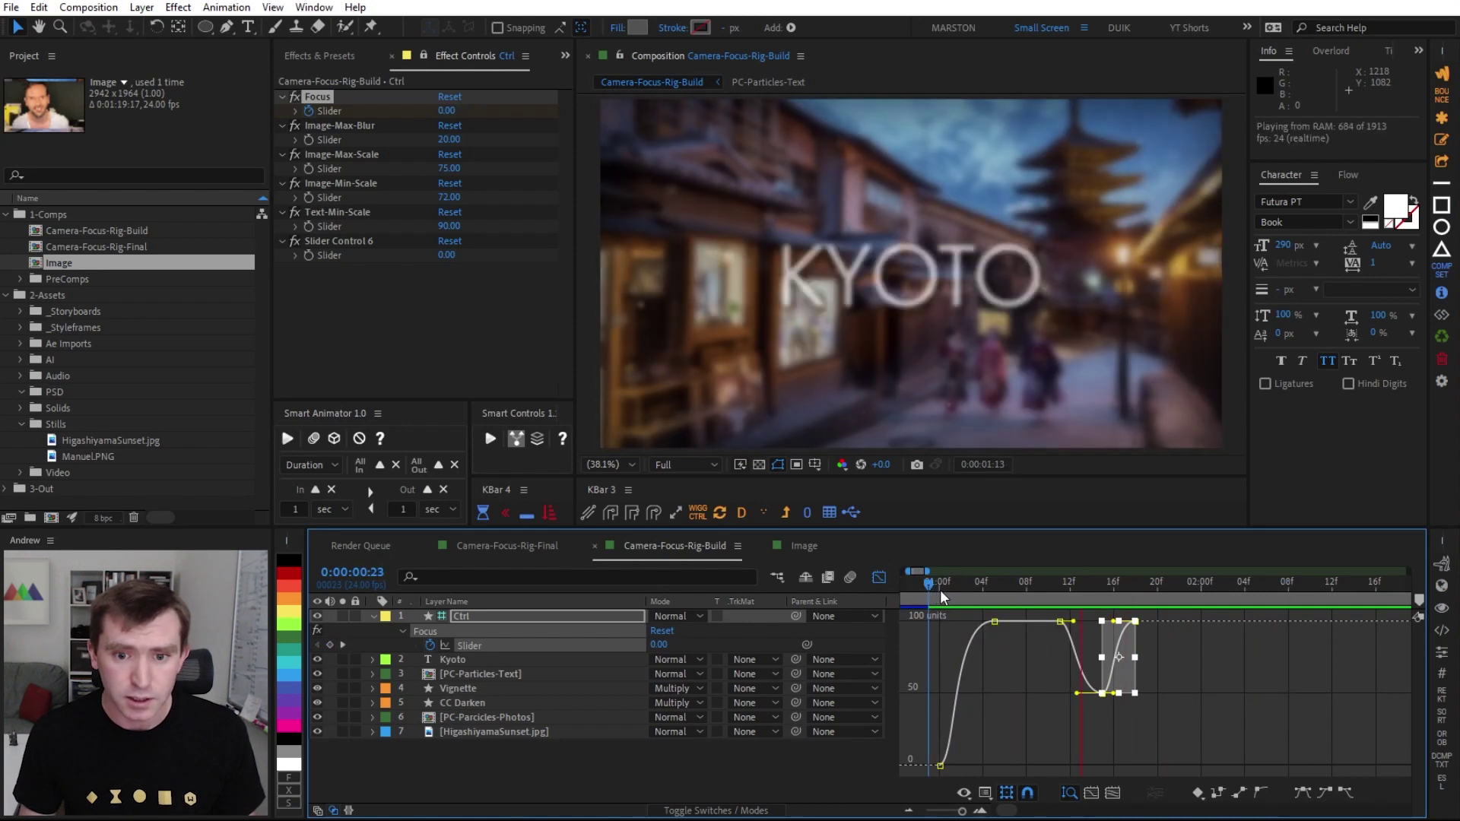
{"action": "key", "text": "space"}
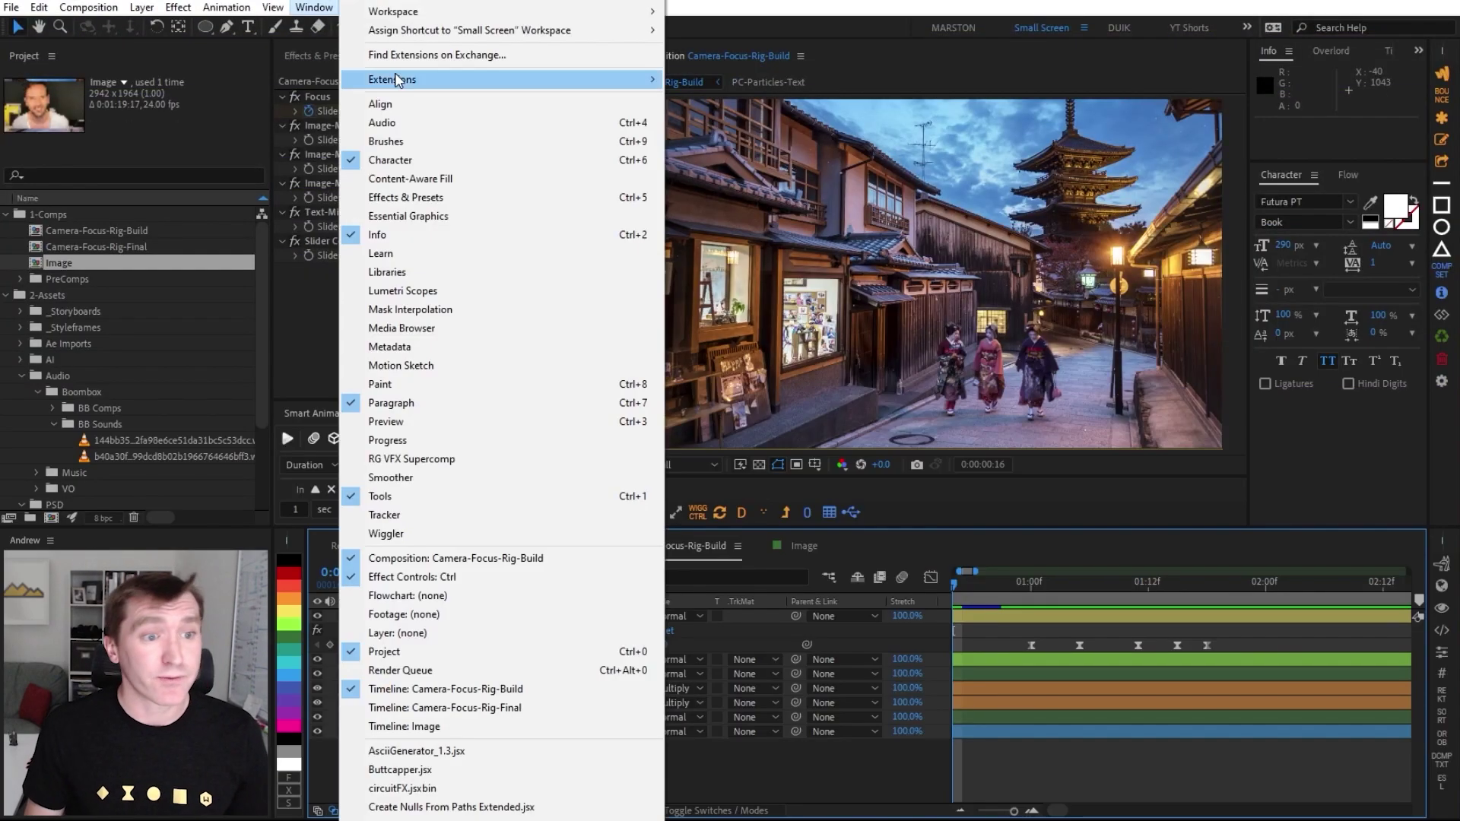
- Open the Boombox sound library and search for 'servo'
{"action": "mouse_move", "coordinate": [408, 80]}
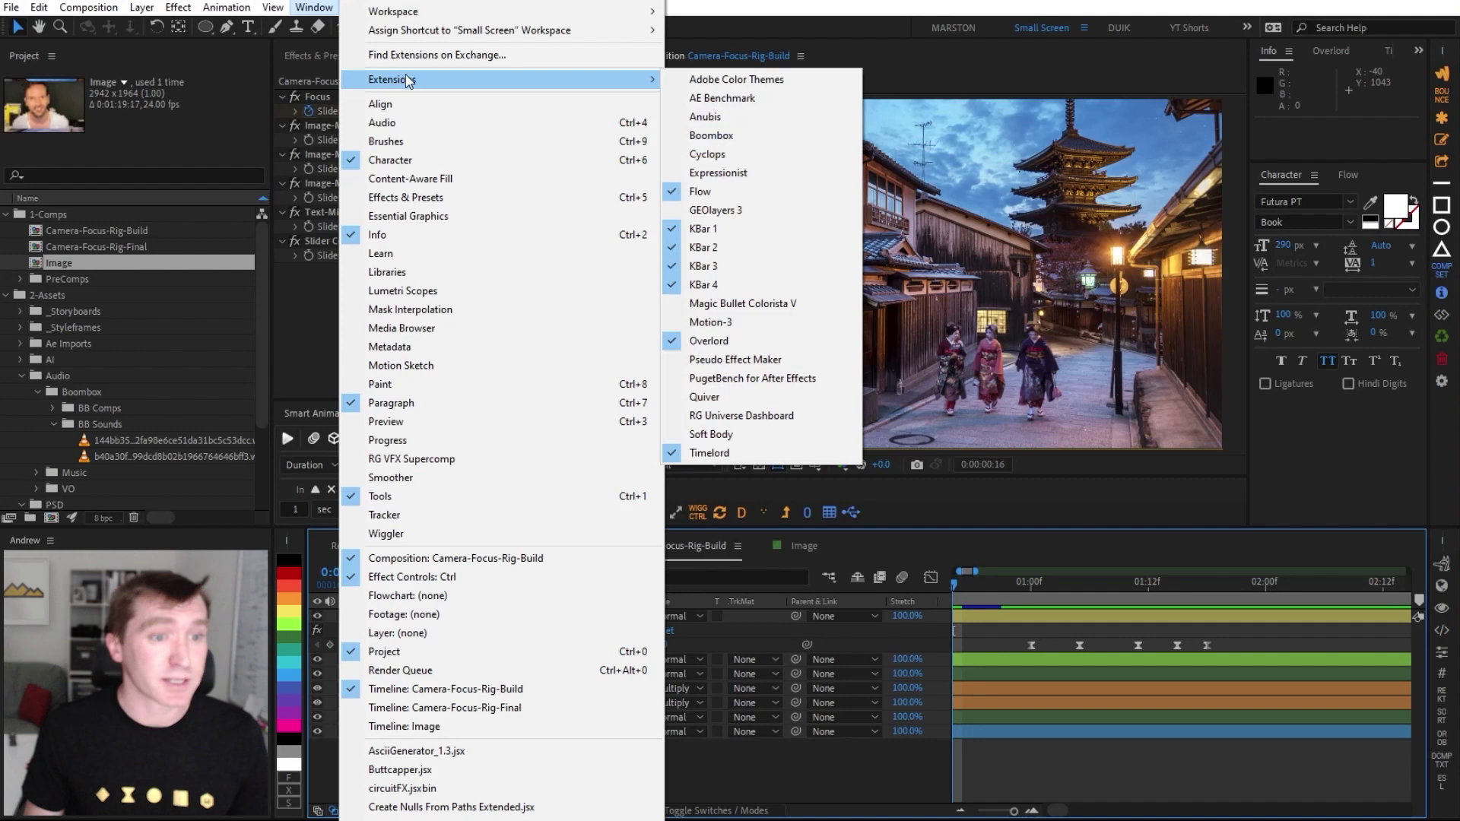
{"action": "left_click", "coordinate": [719, 136]}
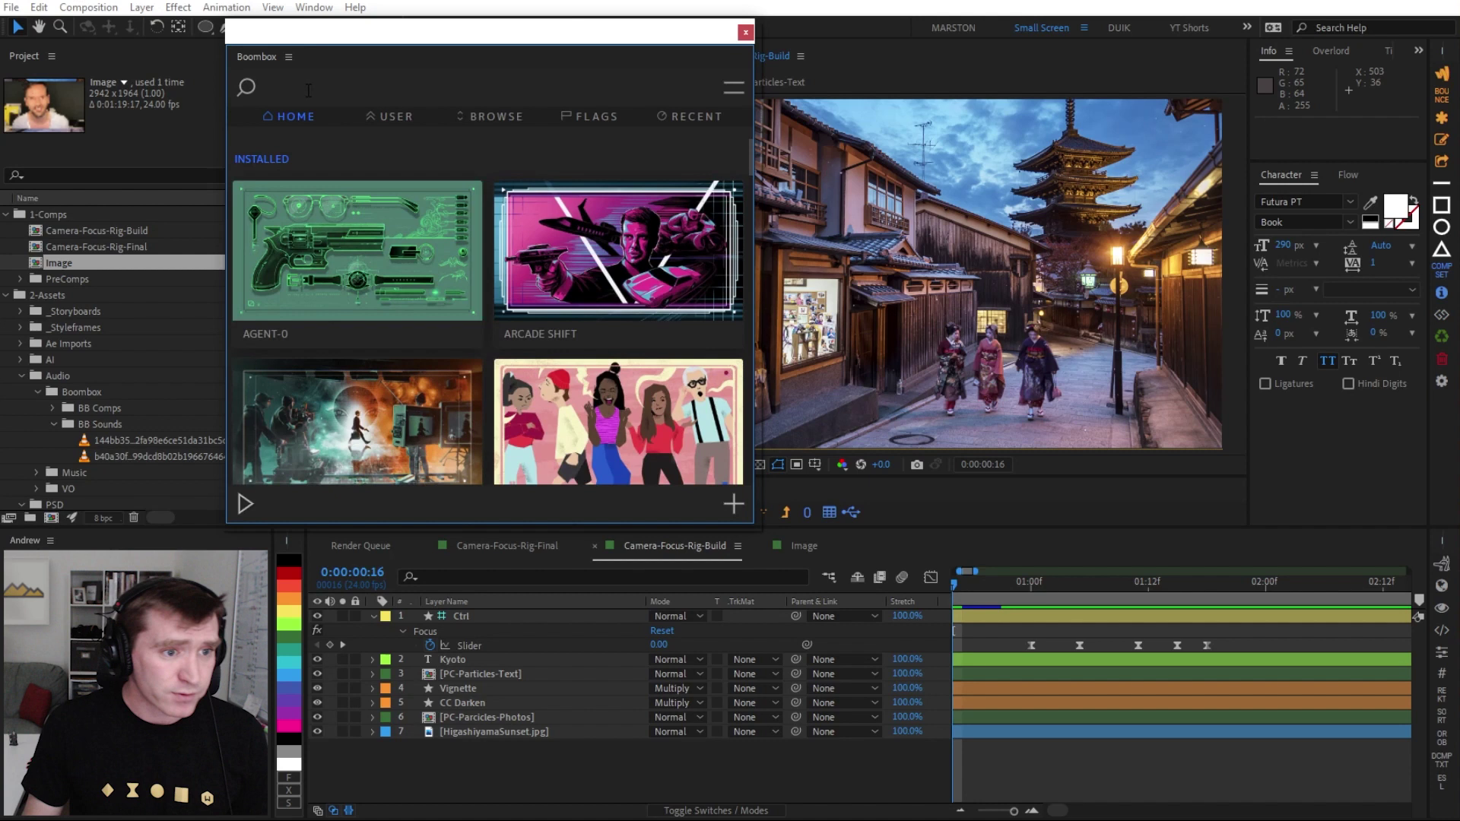
{"action": "left_click", "coordinate": [308, 90]}
{"action": "type", "text": "servo"}
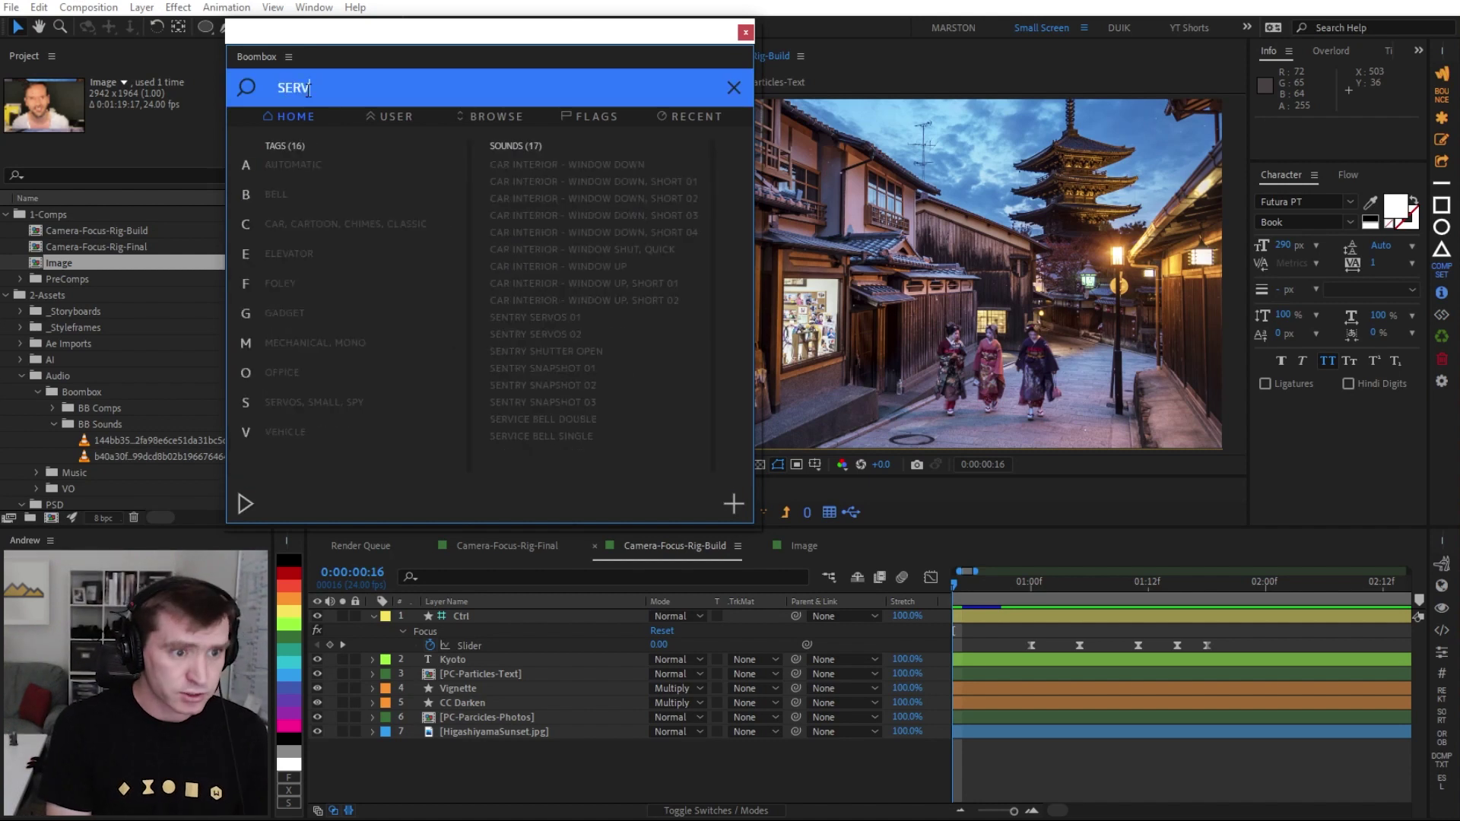
- Audition Sentry Servos 01 and 02, then add Sentry Servos 01 to the comp
{"action": "left_click", "coordinate": [536, 318]}
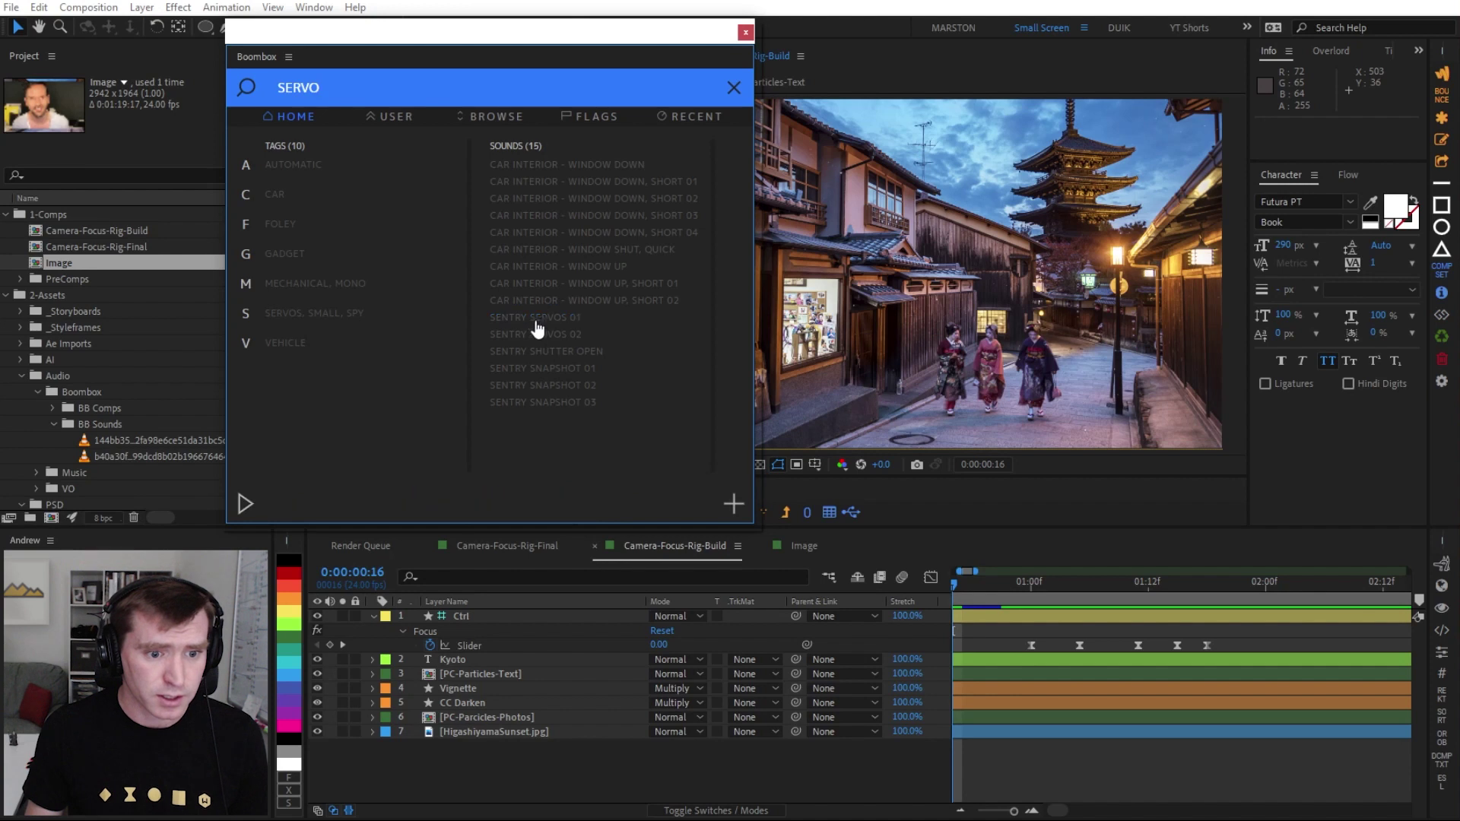
{"action": "left_click", "coordinate": [537, 320]}
{"action": "left_click", "coordinate": [544, 336]}
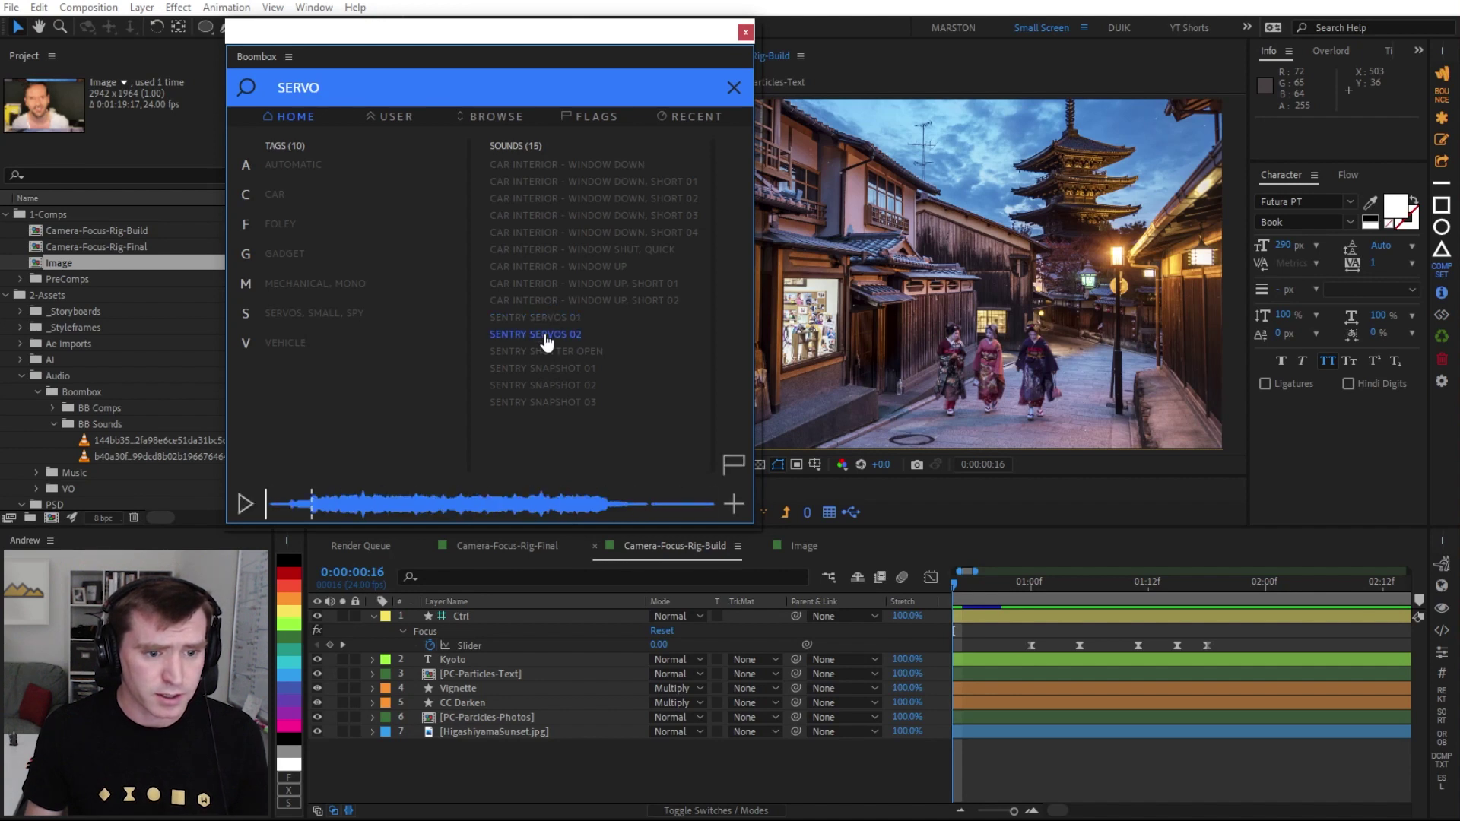
{"action": "left_click", "coordinate": [537, 319]}
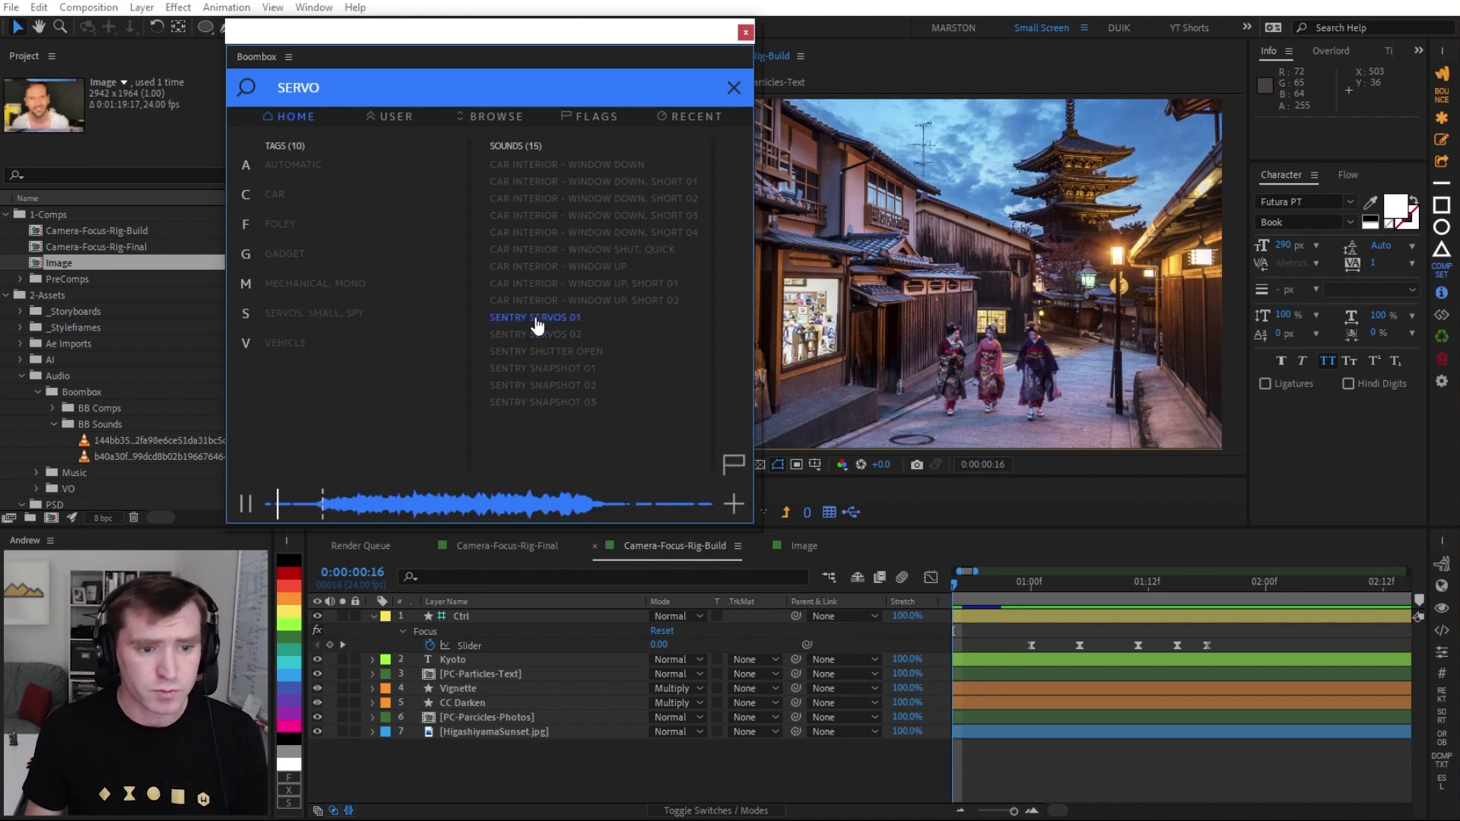
{"action": "left_click", "coordinate": [734, 504]}
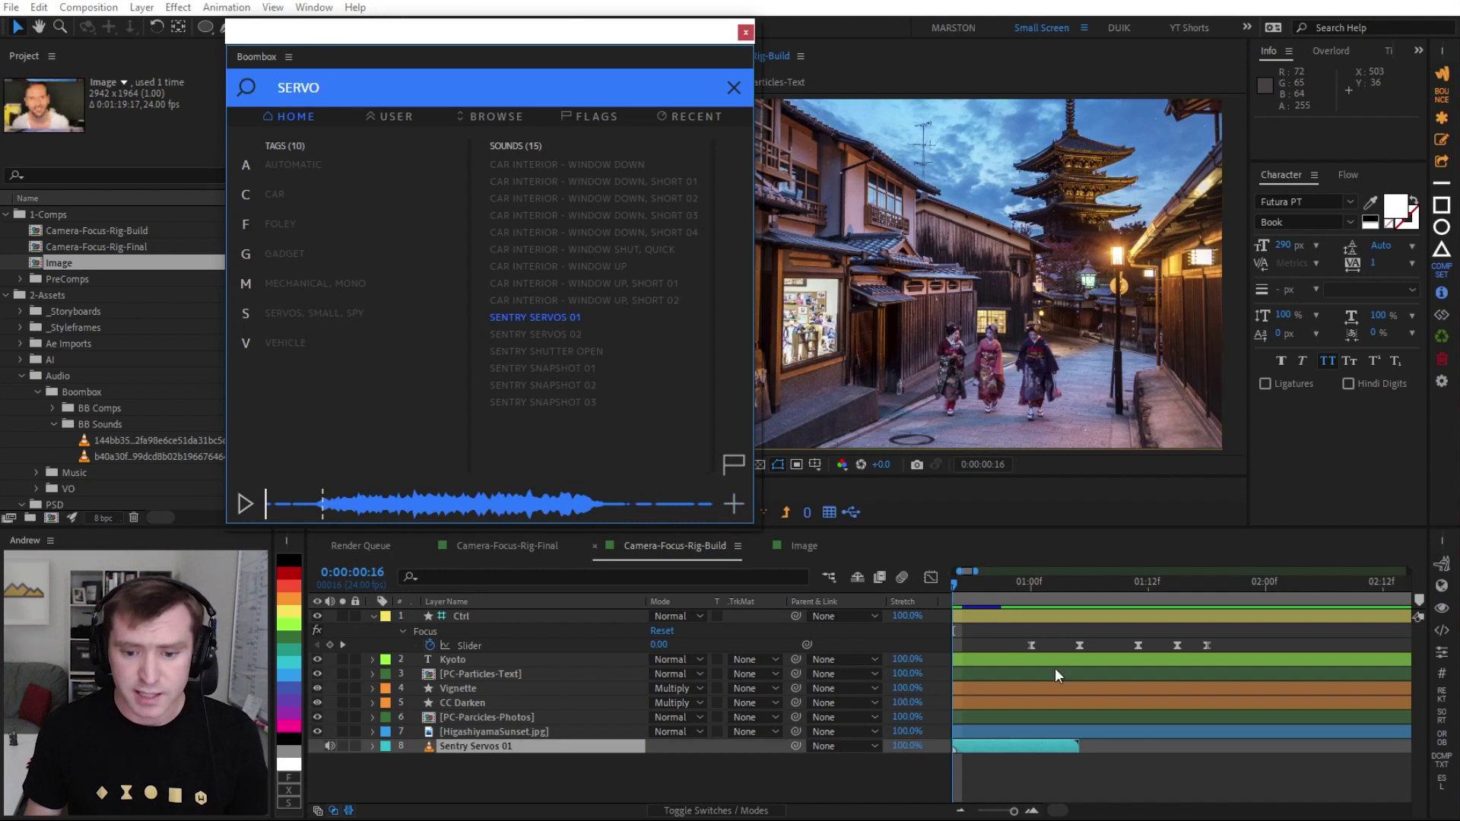
- Shift Sentry Servos 01 to start around 0:00:00:21 and preview it with the focus move
{"action": "left_click_drag", "start_coordinate": [1004, 745], "coordinate": [1053, 743]}
{"action": "left_click", "coordinate": [1031, 594]}
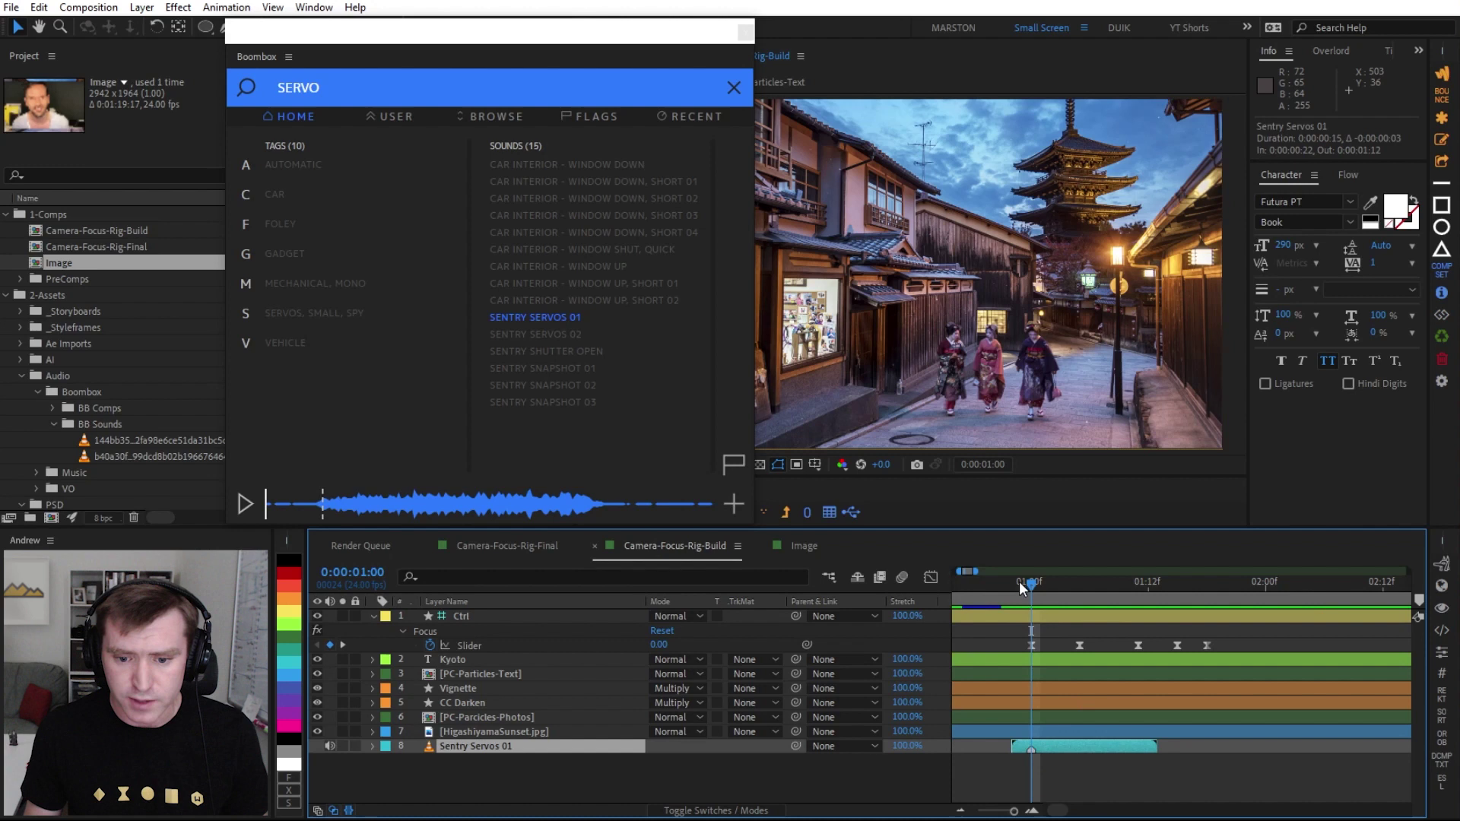
{"action": "left_click_drag", "start_coordinate": [1022, 589], "coordinate": [1002, 588]}
{"action": "key", "text": "space"}
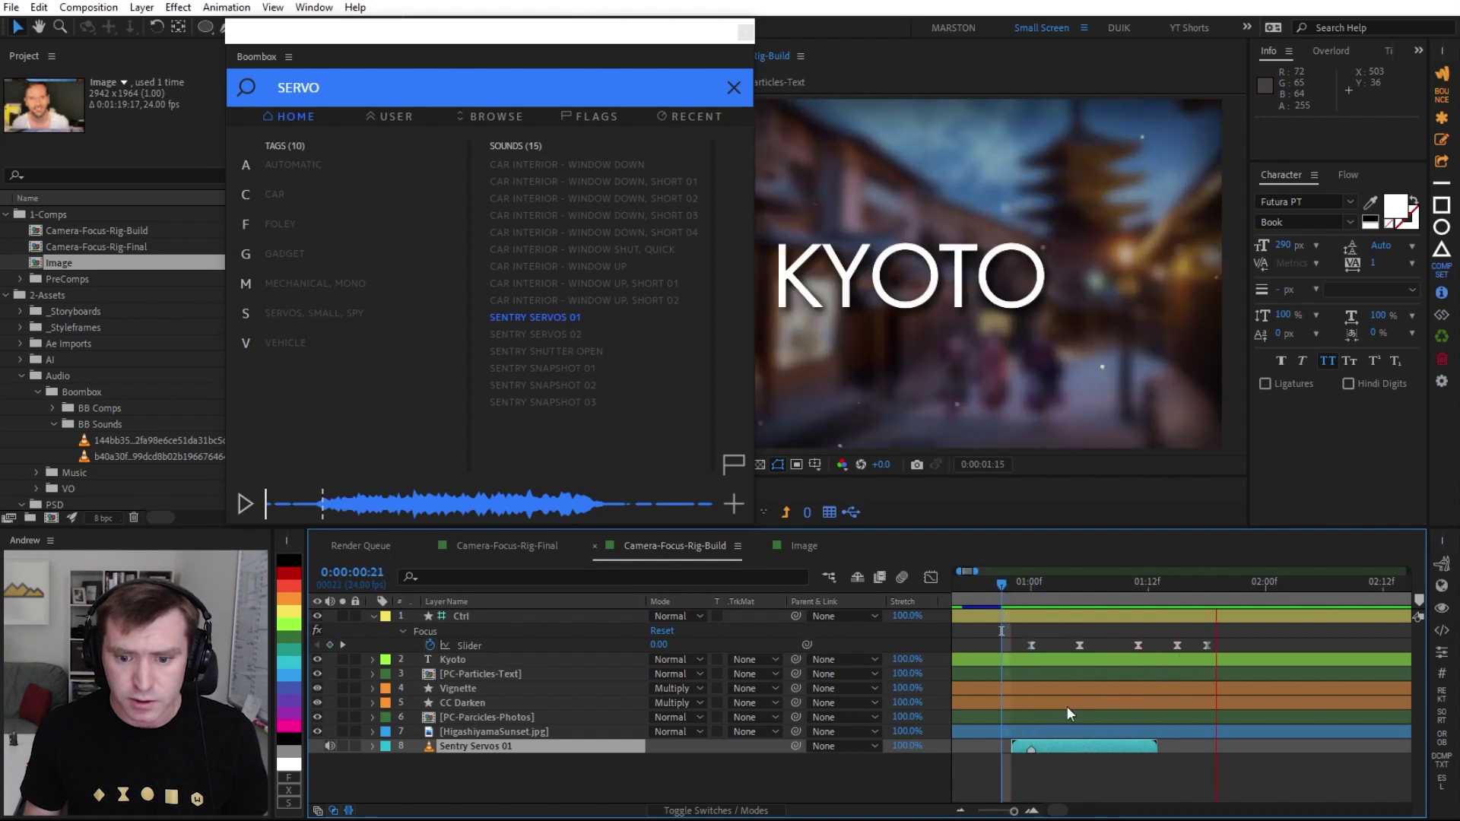
{"action": "left_click_drag", "start_coordinate": [1063, 740], "coordinate": [1057, 744]}
{"action": "left_click", "coordinate": [995, 592]}
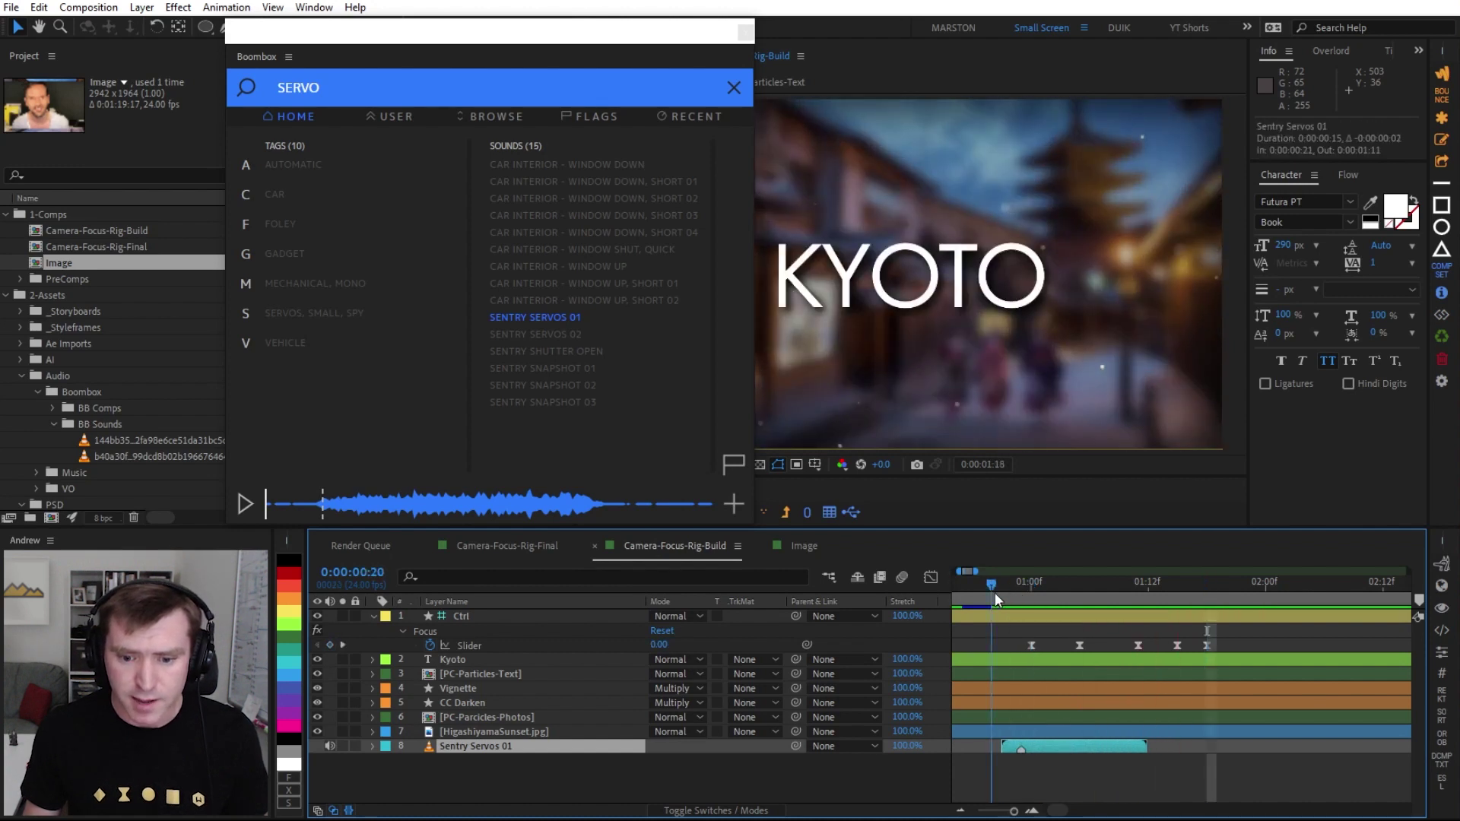
{"action": "key", "text": "space"}
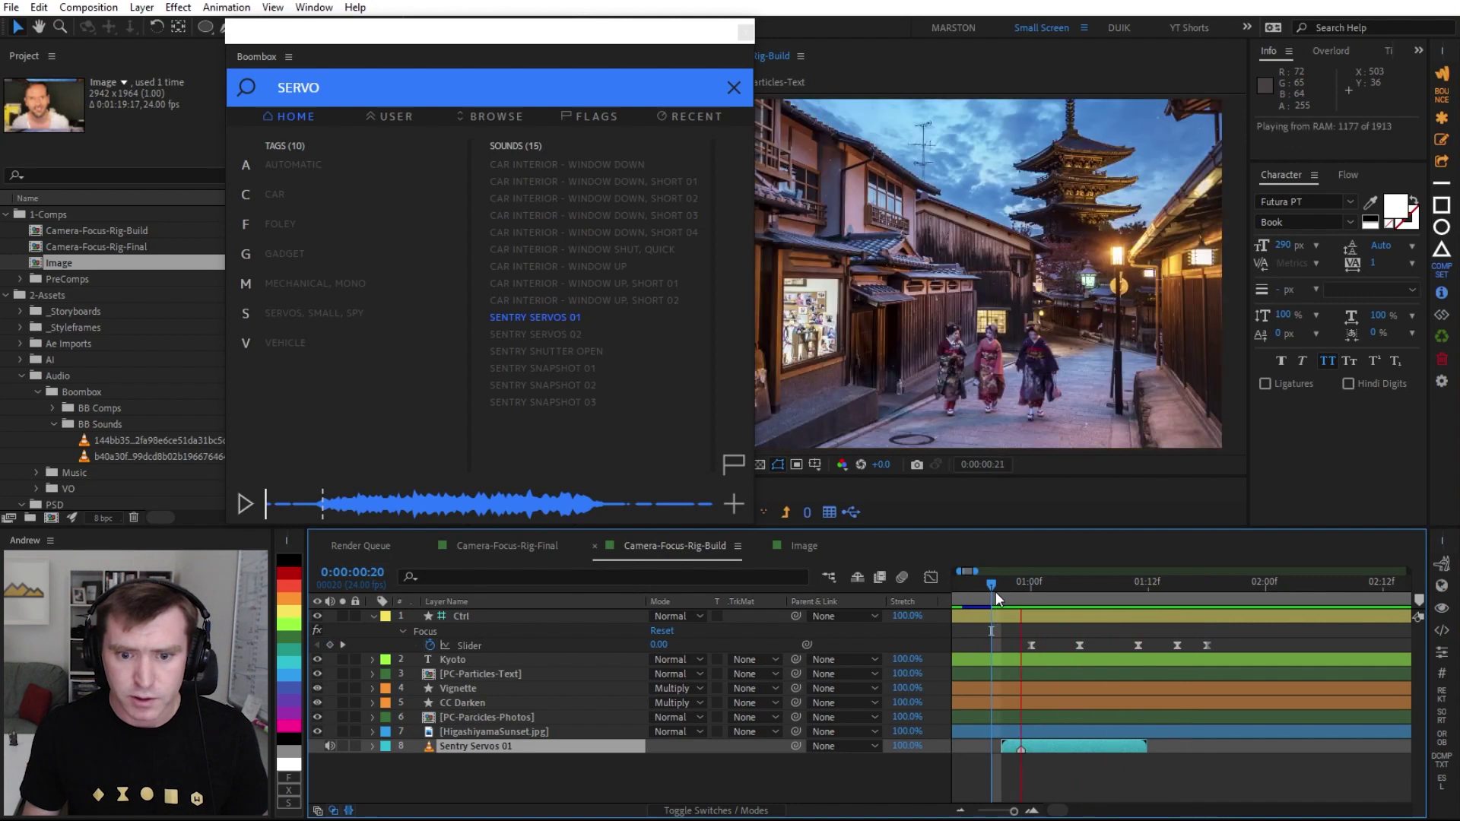
- Add Sentry Servos 02 as layer 9 starting around 1:08 and preview both sounds
{"action": "left_click", "coordinate": [533, 334]}
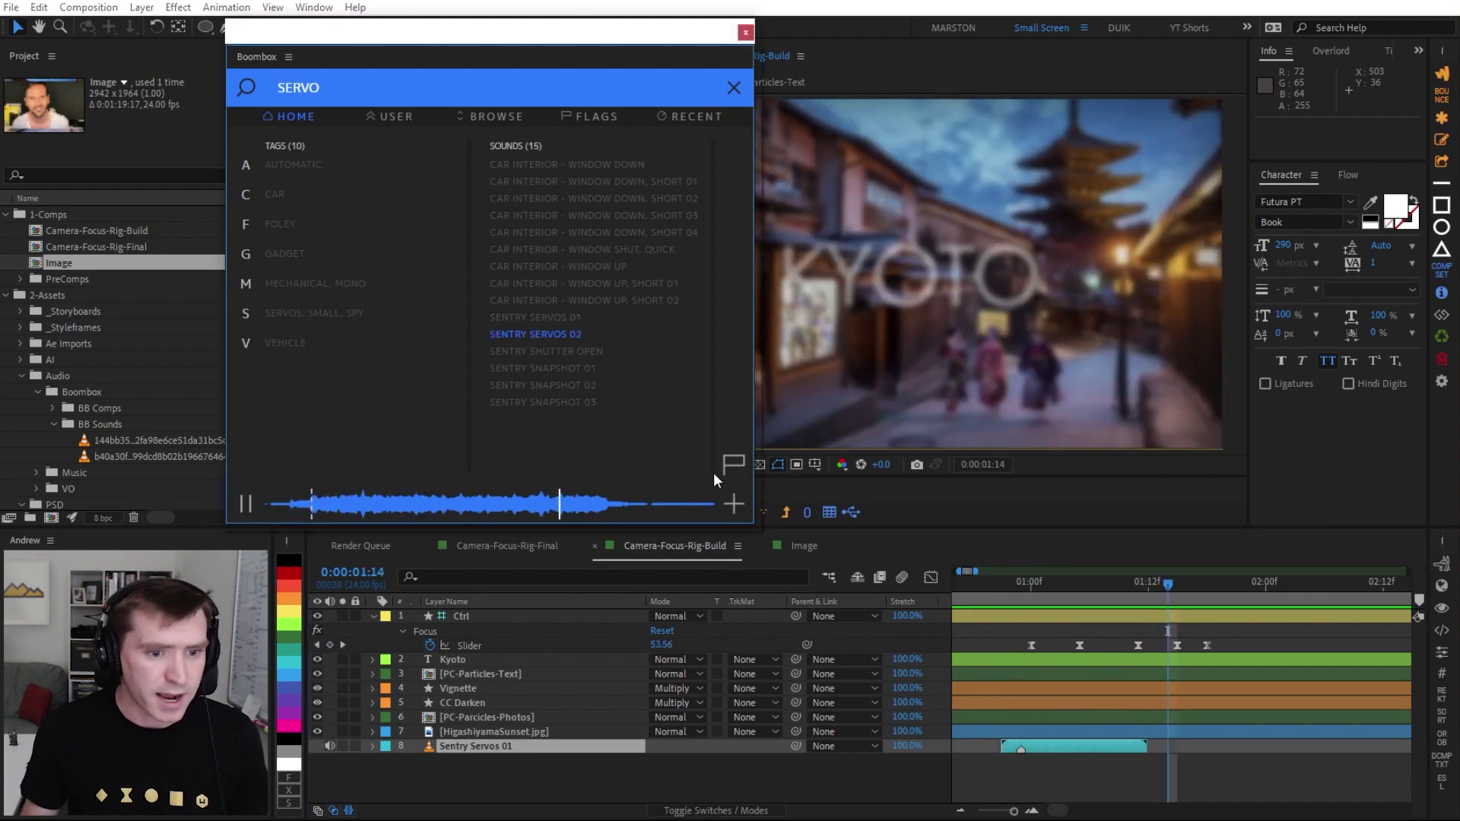
{"action": "left_click", "coordinate": [736, 505]}
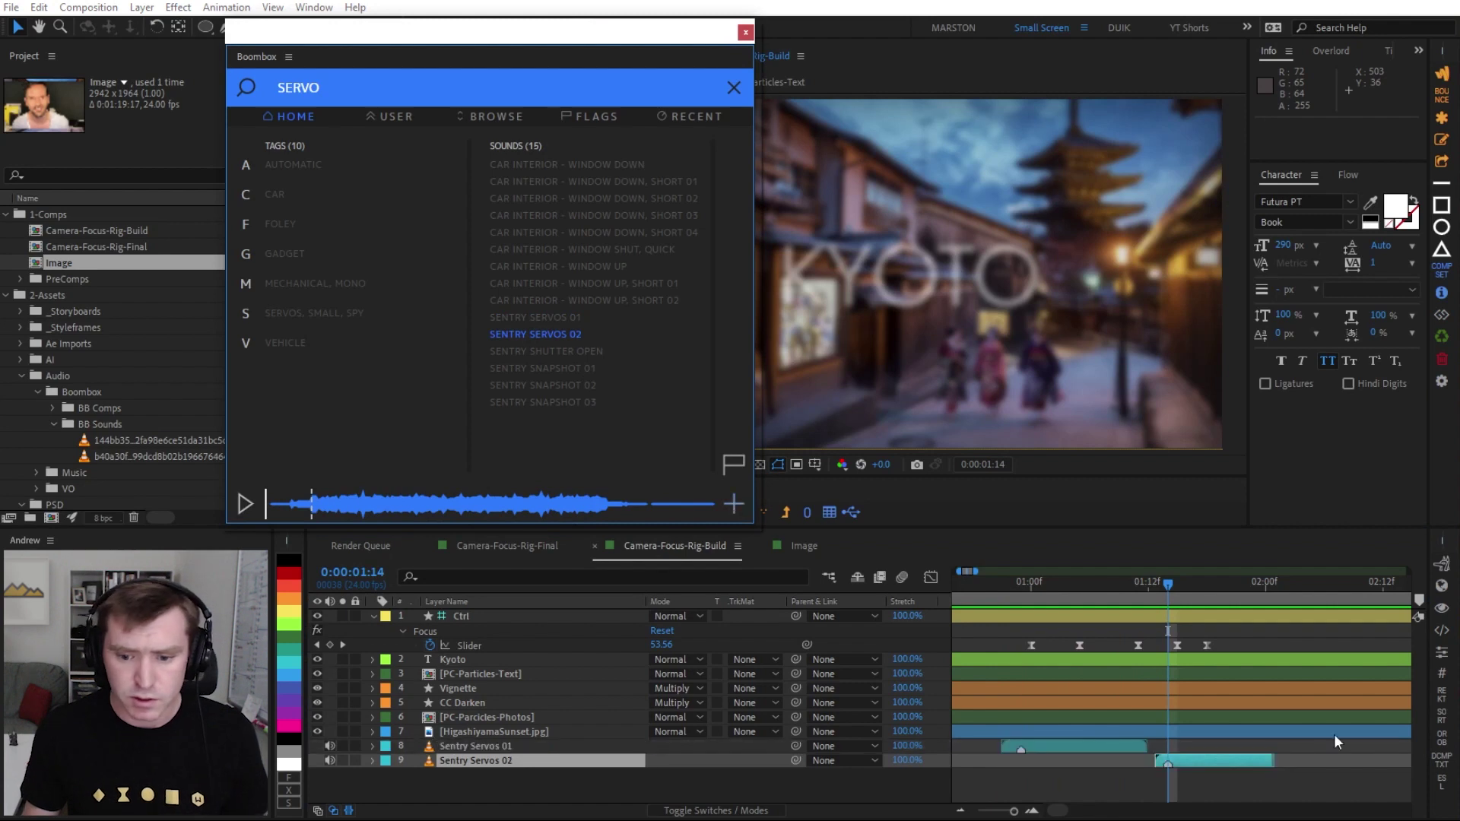
{"action": "left_click", "coordinate": [1145, 584]}
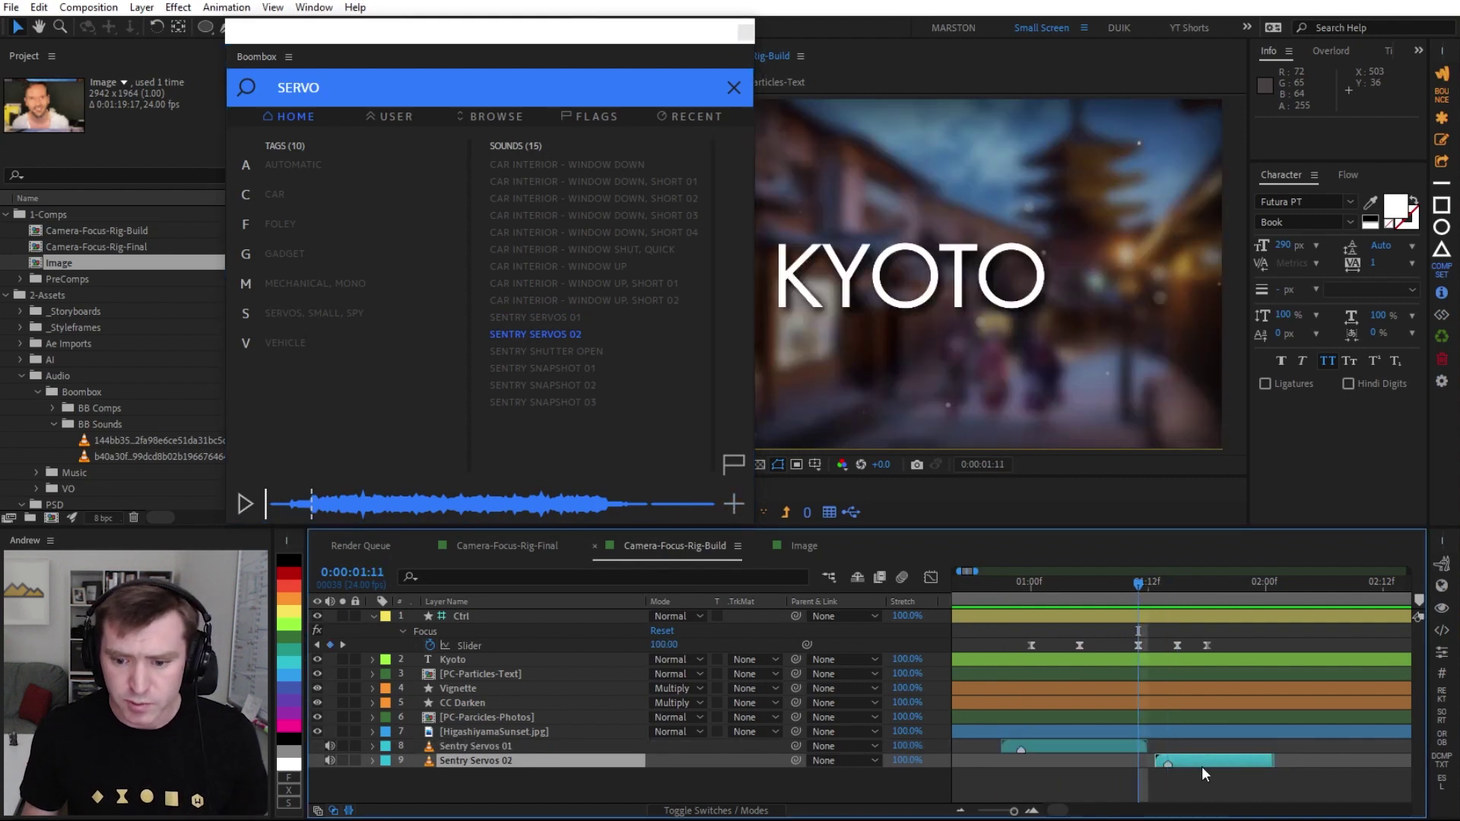
{"action": "left_click_drag", "start_coordinate": [1196, 760], "coordinate": [1163, 763]}
{"action": "left_click", "coordinate": [974, 585]}
{"action": "key", "text": "space"}
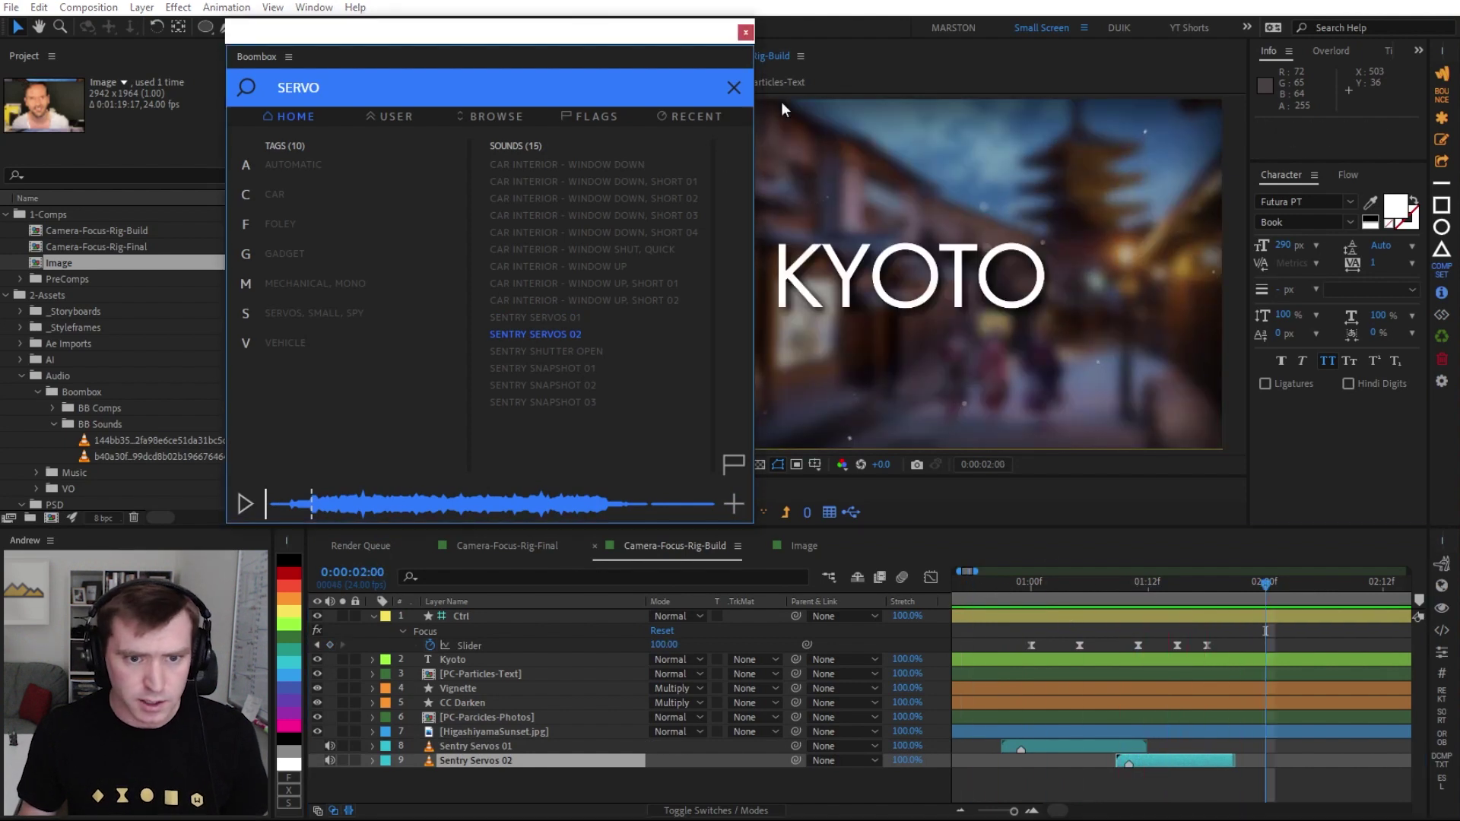
- Close Boombox, stretch Sentry Servos 02 to 70%, and shift it three frames later
{"action": "left_click", "coordinate": [745, 32]}
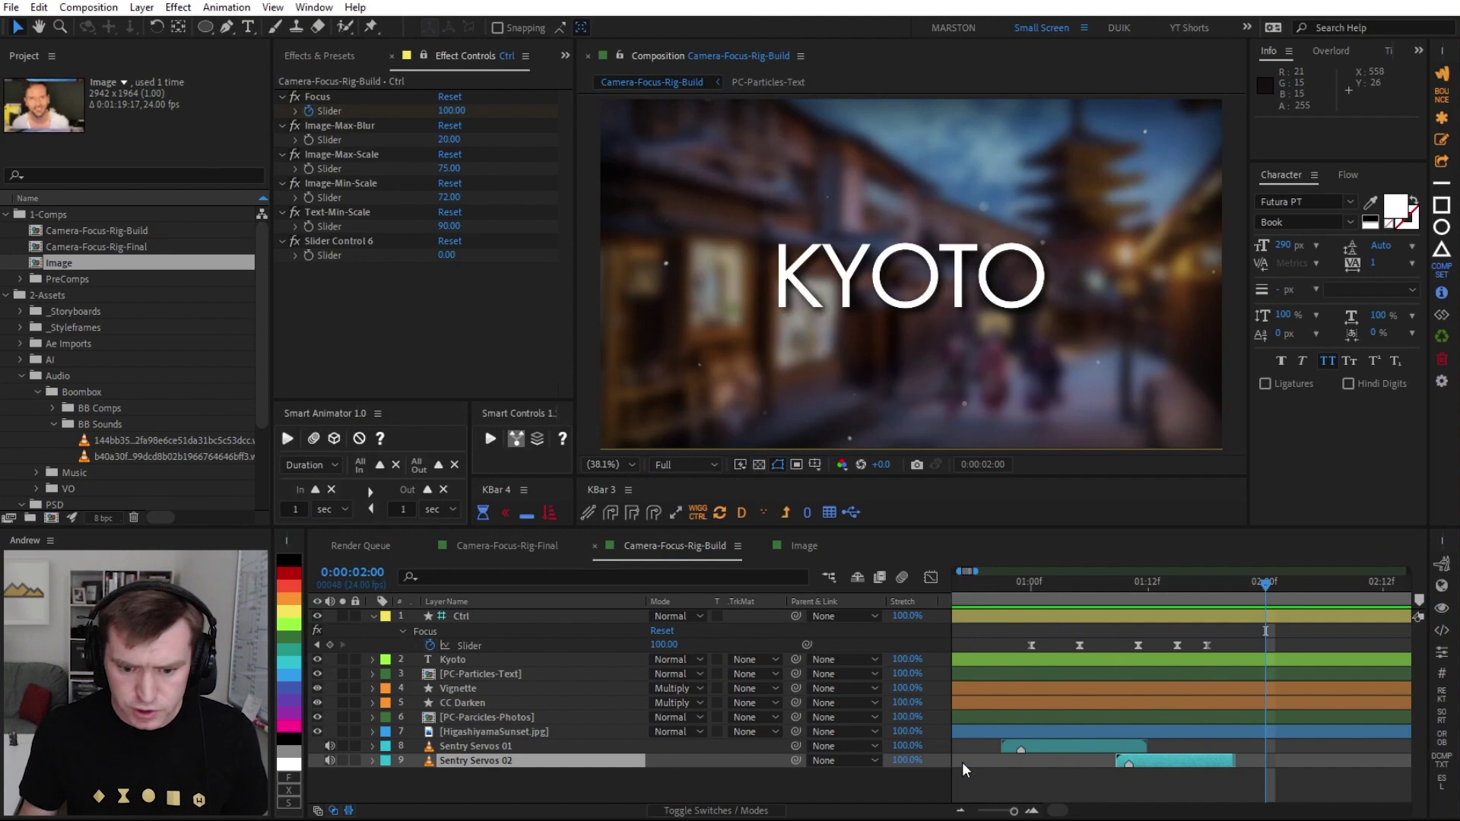
{"action": "left_click", "coordinate": [1166, 757]}
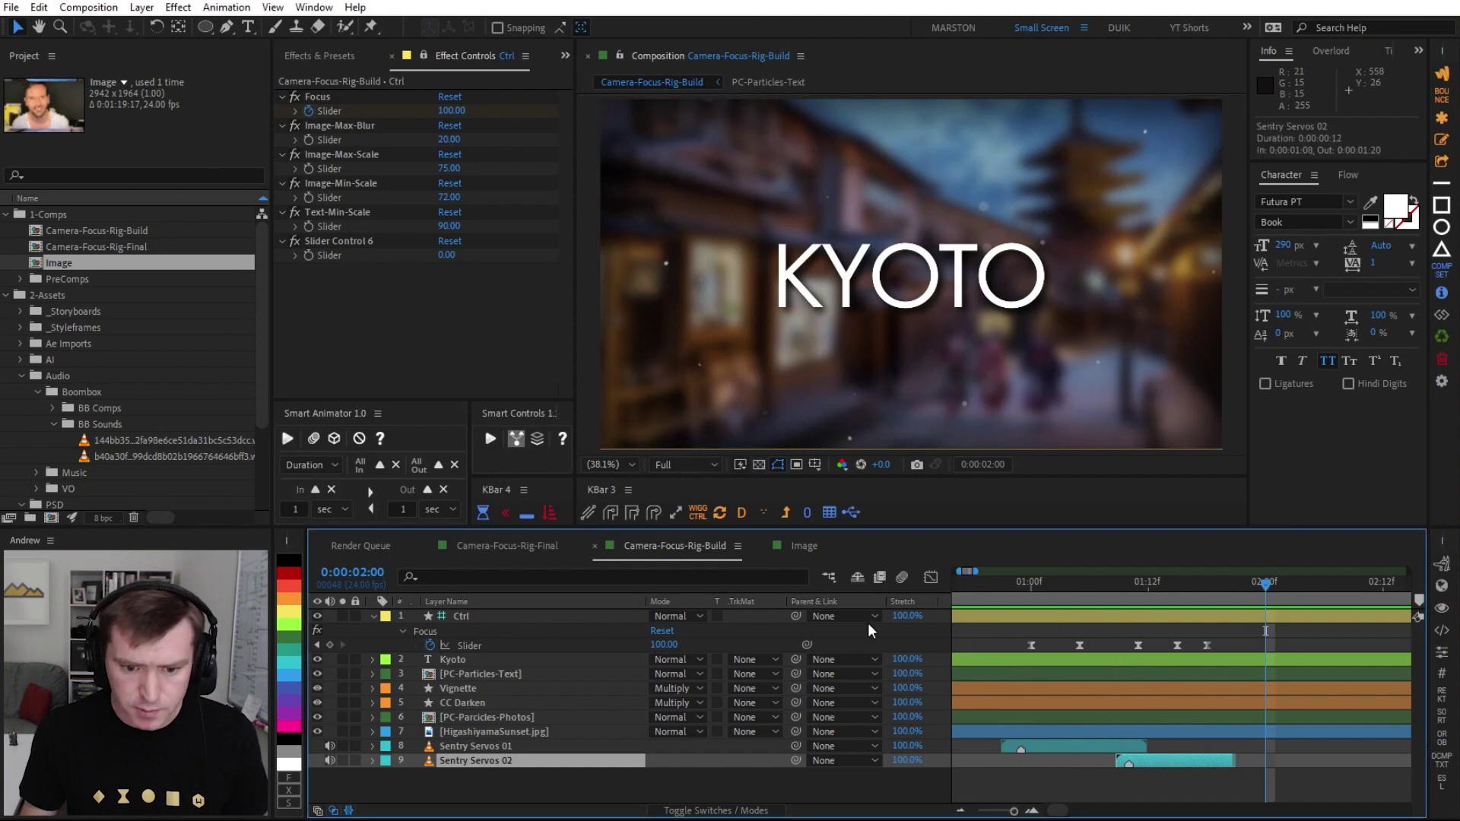
{"action": "left_click", "coordinate": [907, 761]}
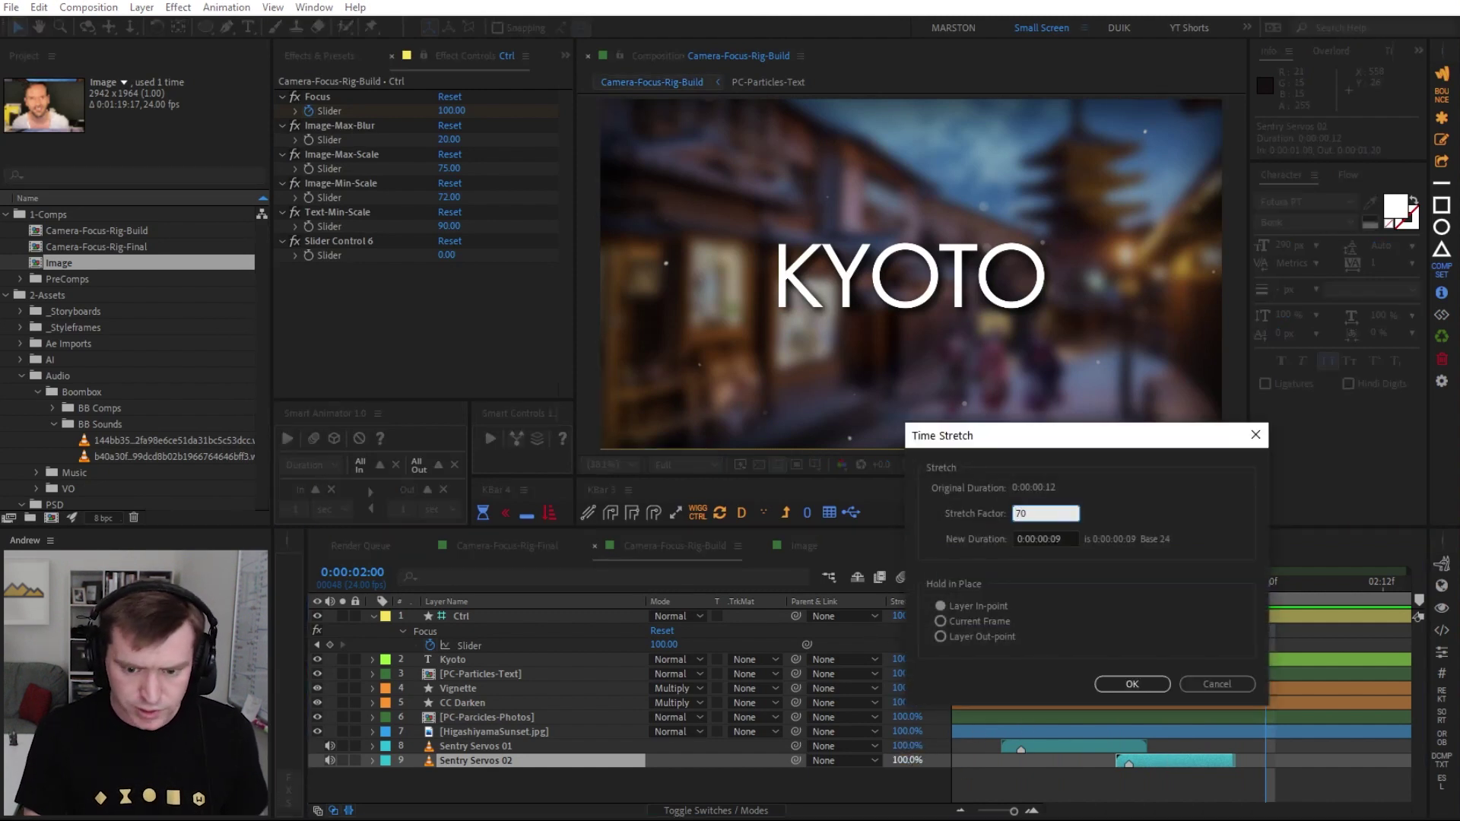
{"action": "key", "text": "Return"}
{"action": "left_click", "coordinate": [987, 594]}
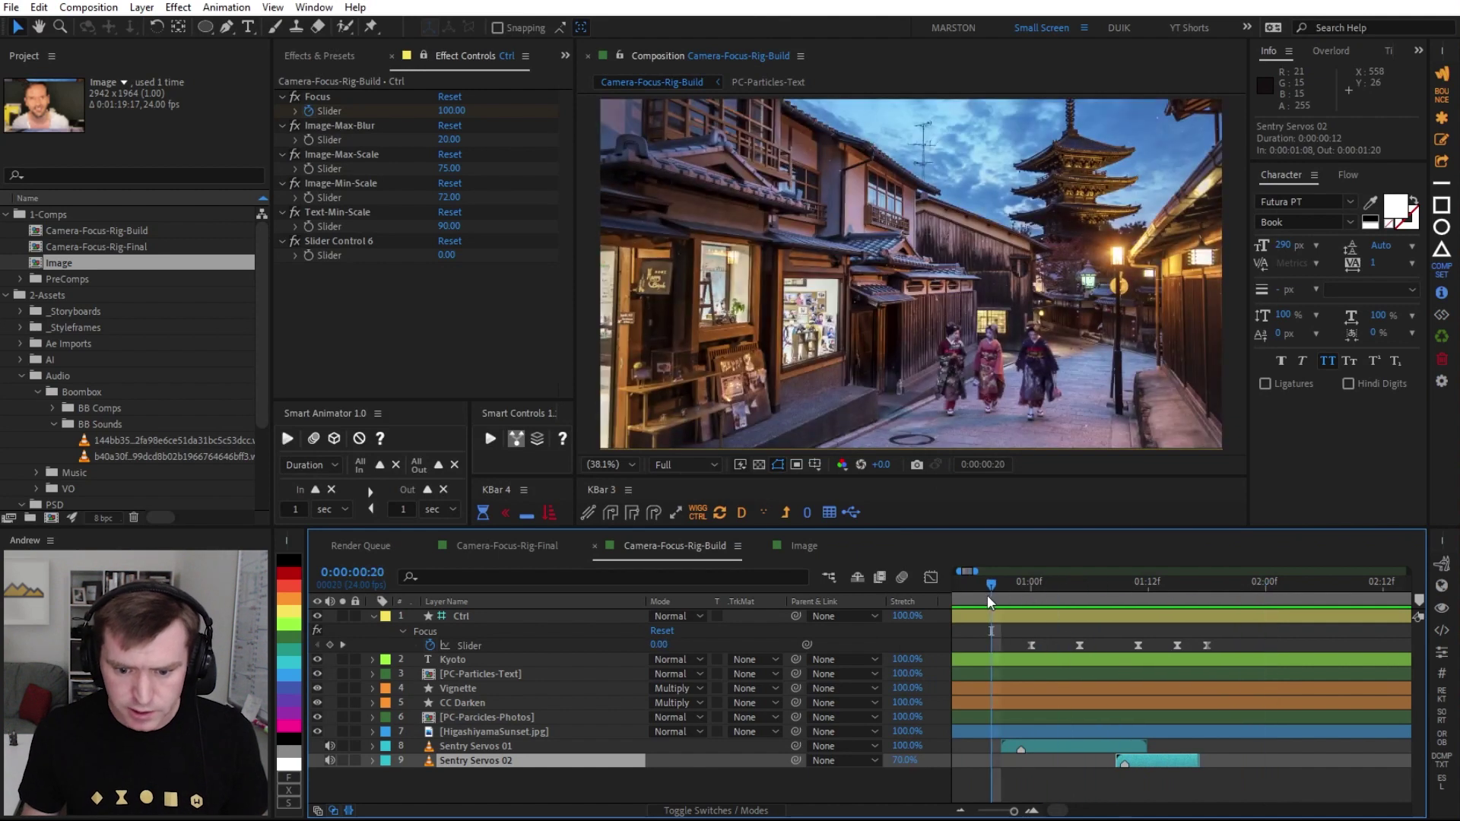
{"action": "key", "text": "space"}
{"action": "left_click_drag", "start_coordinate": [1159, 754], "coordinate": [1184, 757]}
{"action": "left_click", "coordinate": [1138, 594]}
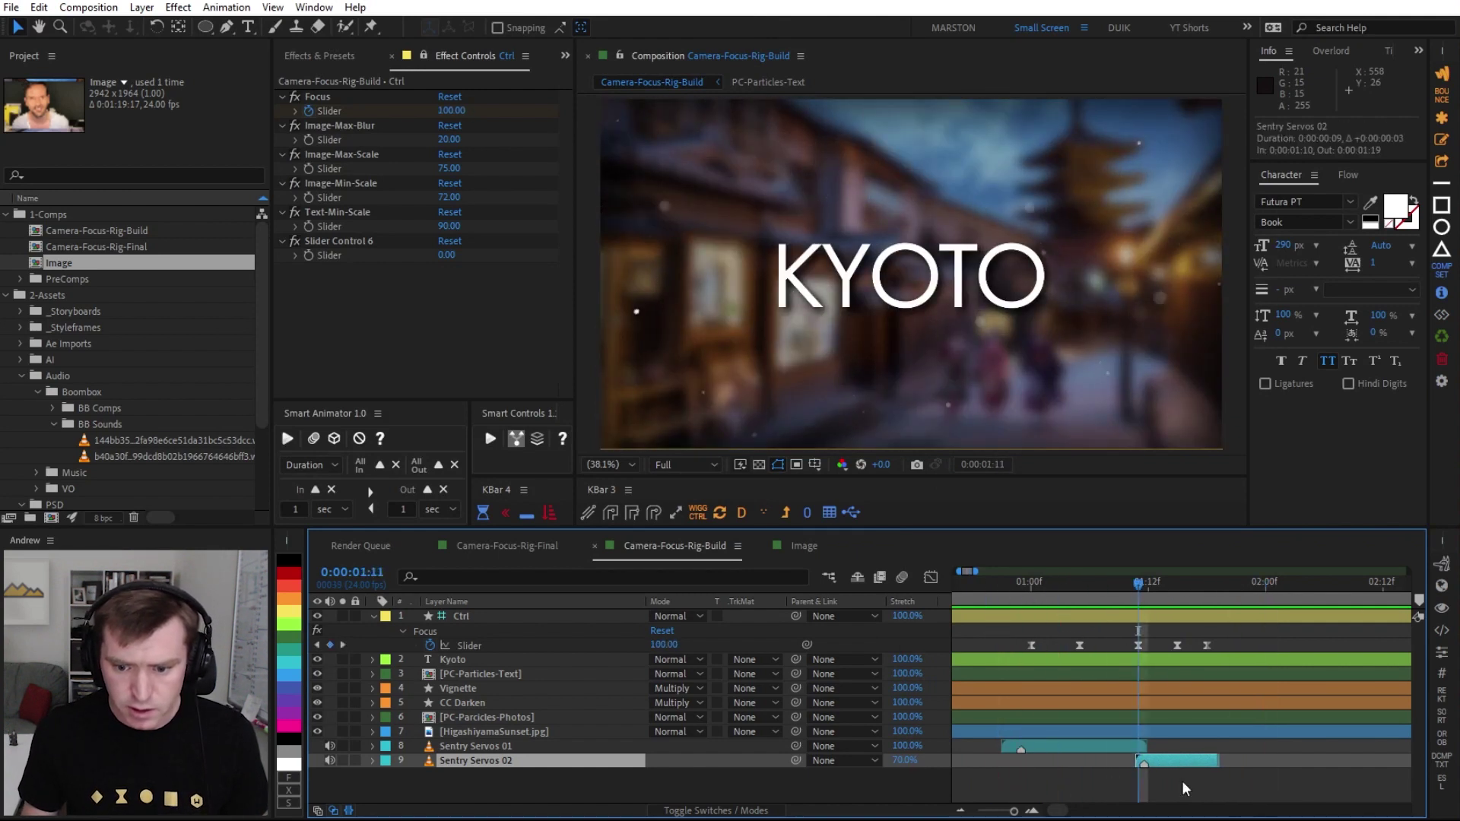
- Duplicate Sentry Servos 02, time-reverse the copy, and move Sentry Servos 03 about five frames later
{"action": "key", "text": "ctrl+d"}
{"action": "right_click", "coordinate": [487, 762]}
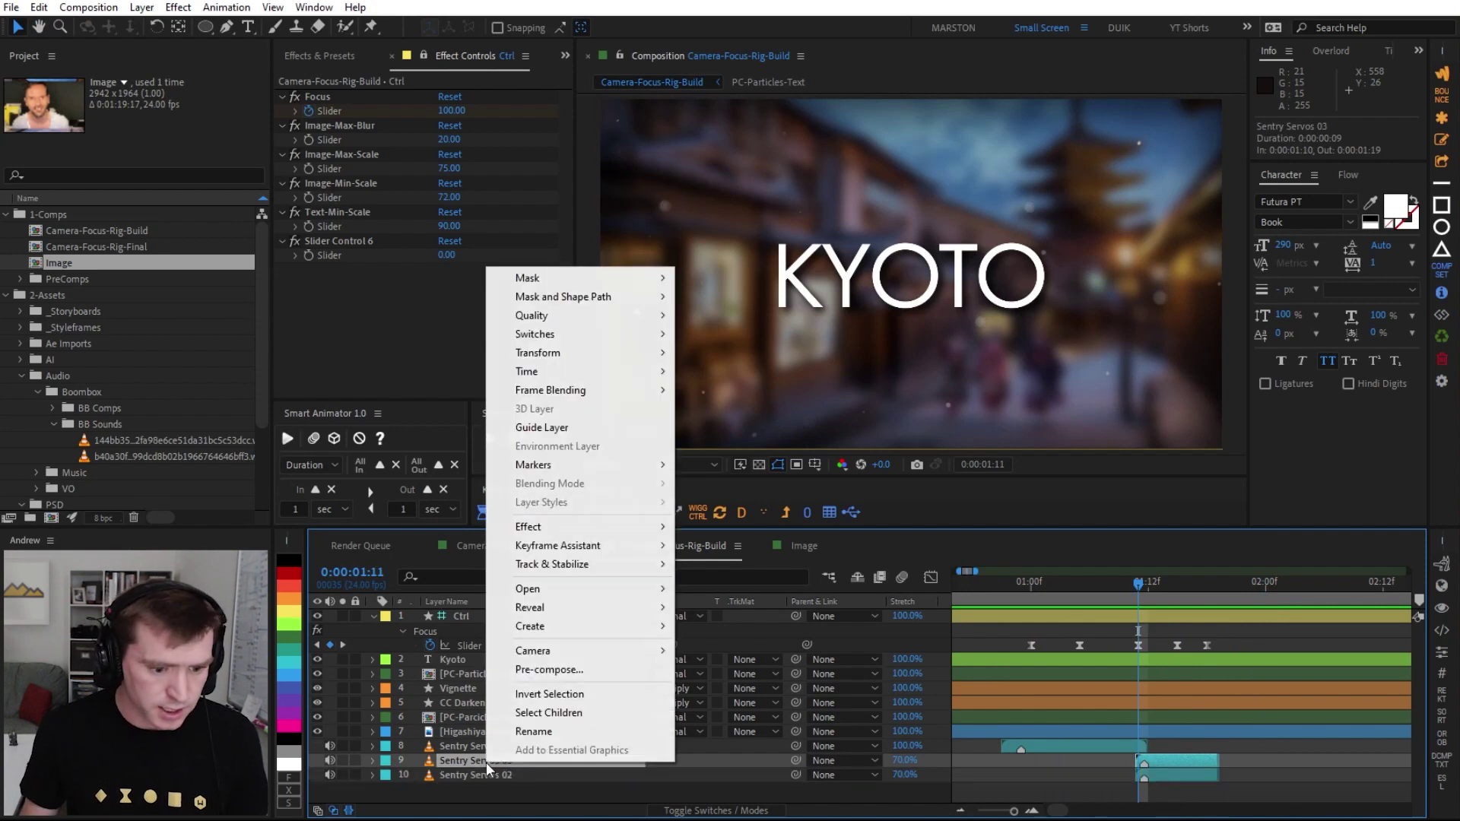
{"action": "mouse_move", "coordinate": [585, 372]}
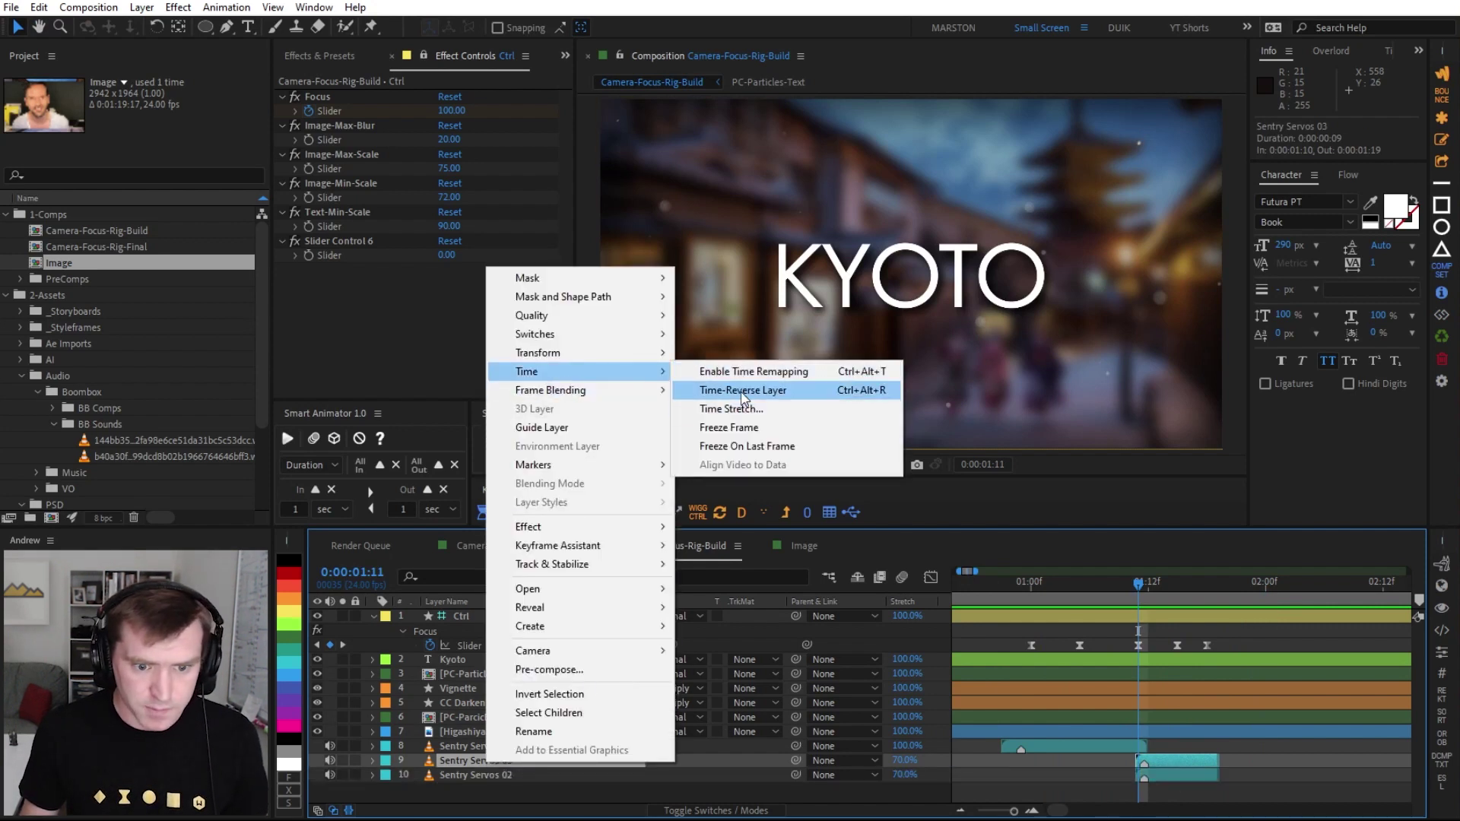
{"action": "left_click", "coordinate": [743, 391]}
{"action": "left_click_drag", "start_coordinate": [1182, 759], "coordinate": [1216, 759]}
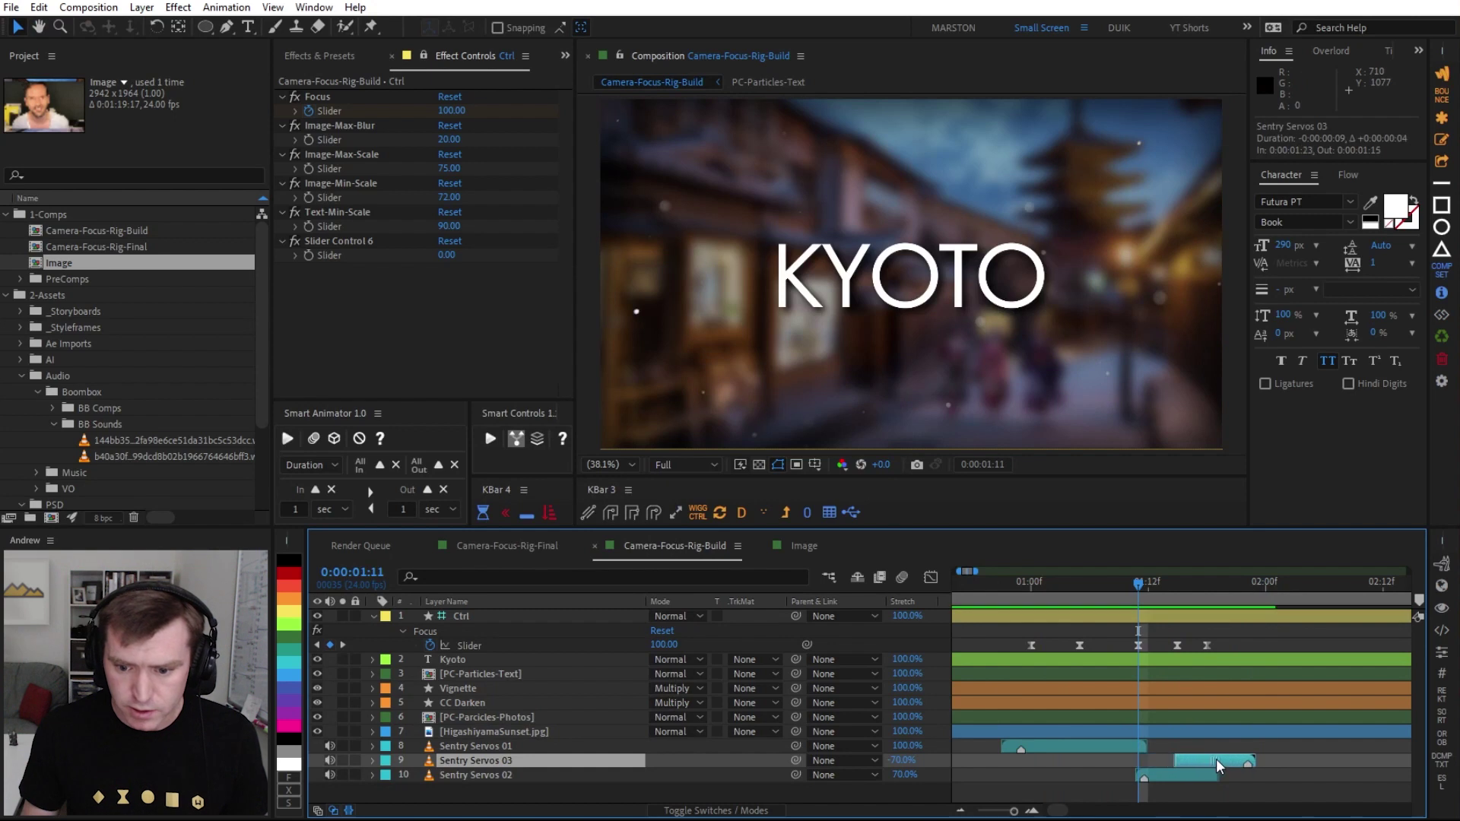
{"action": "left_click", "coordinate": [992, 586]}
{"action": "key", "text": "space"}
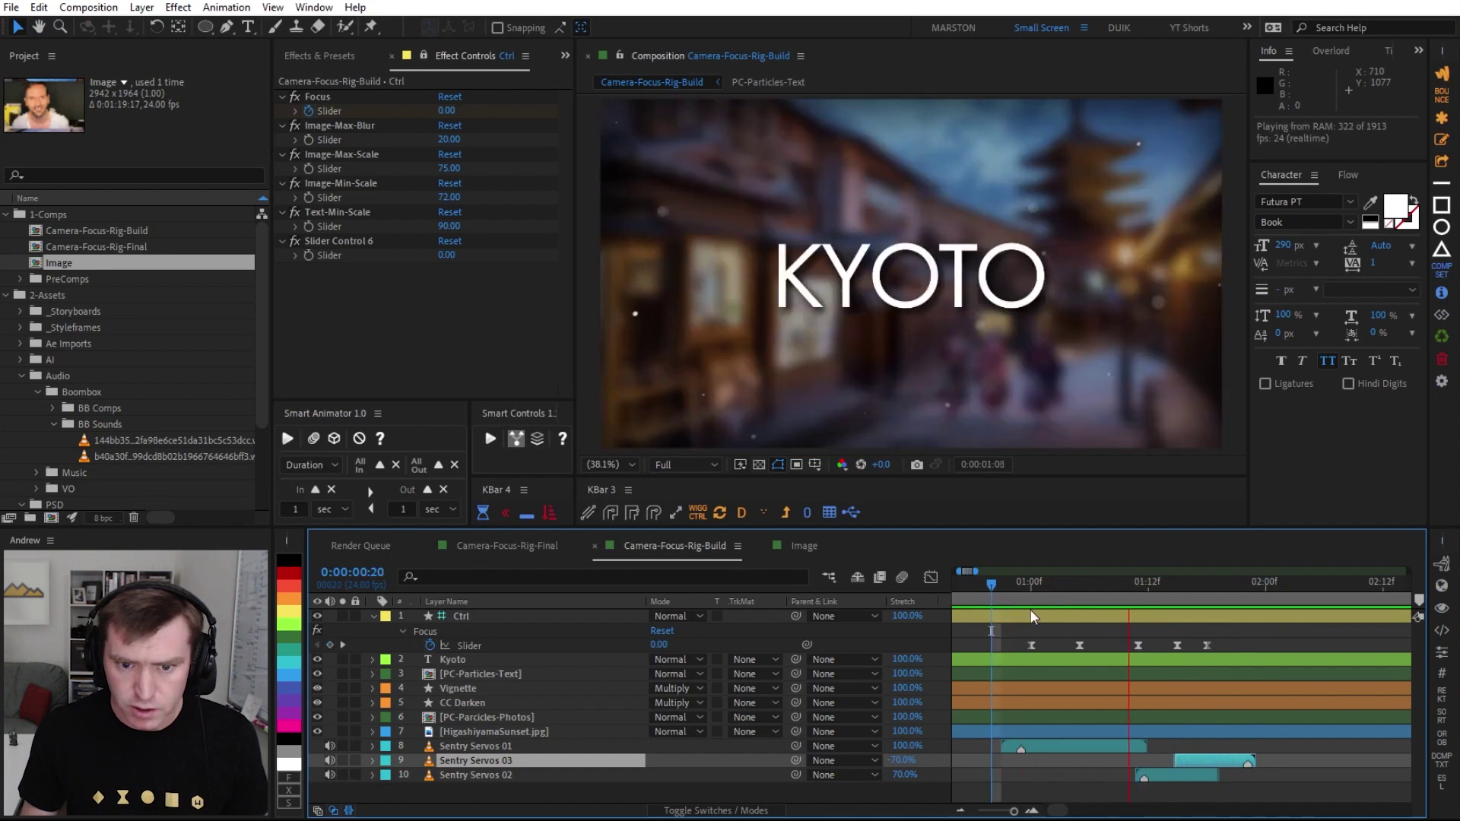
{"action": "left_click", "coordinate": [1171, 775]}
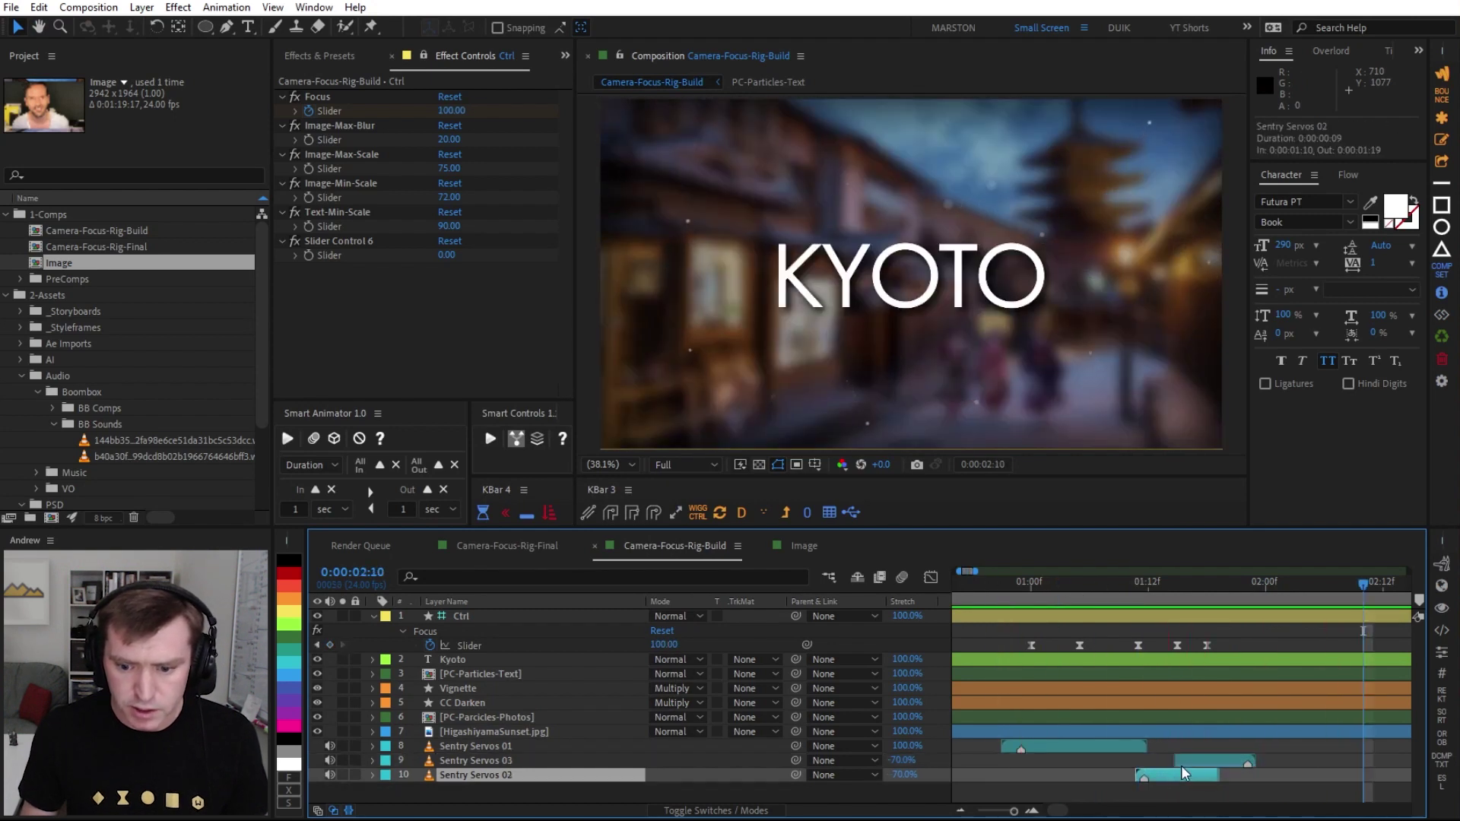
{"action": "left_click_drag", "start_coordinate": [1180, 765], "coordinate": [1193, 763]}
{"action": "left_click", "coordinate": [1010, 587]}
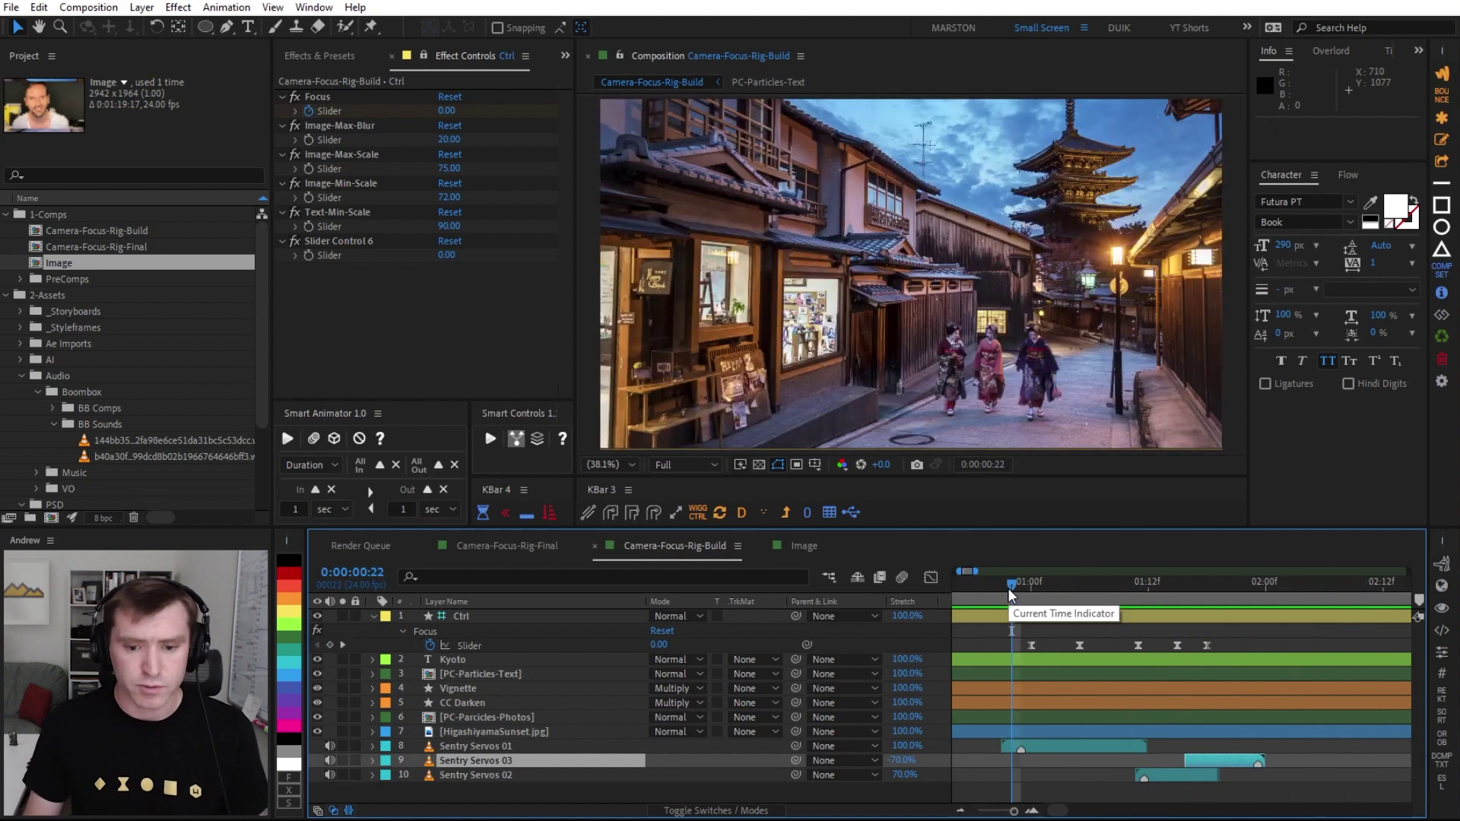
{"action": "key", "text": "space"}
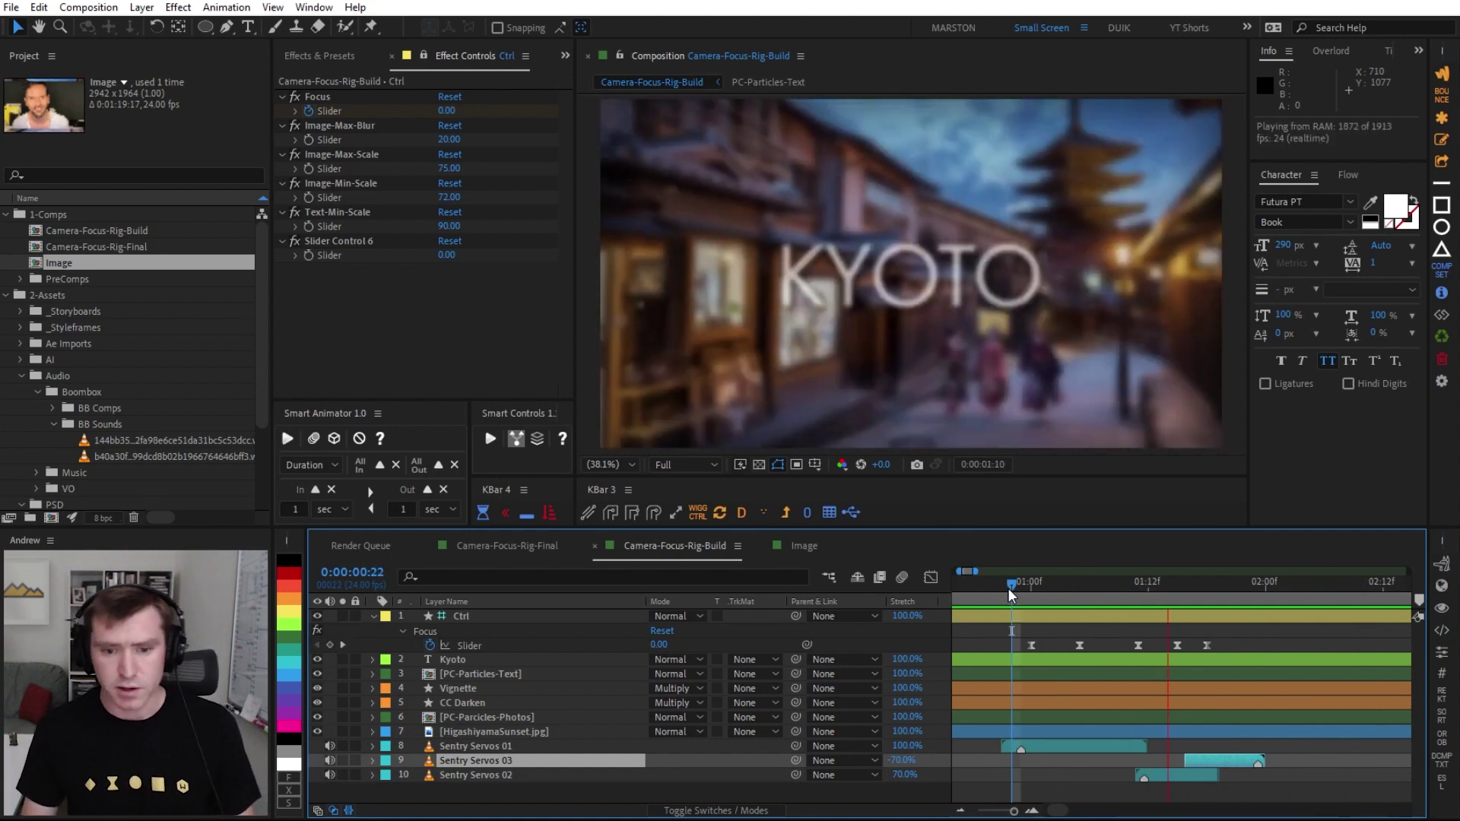
{"action": "key", "text": "minus"}
{"action": "key", "text": "minus"}
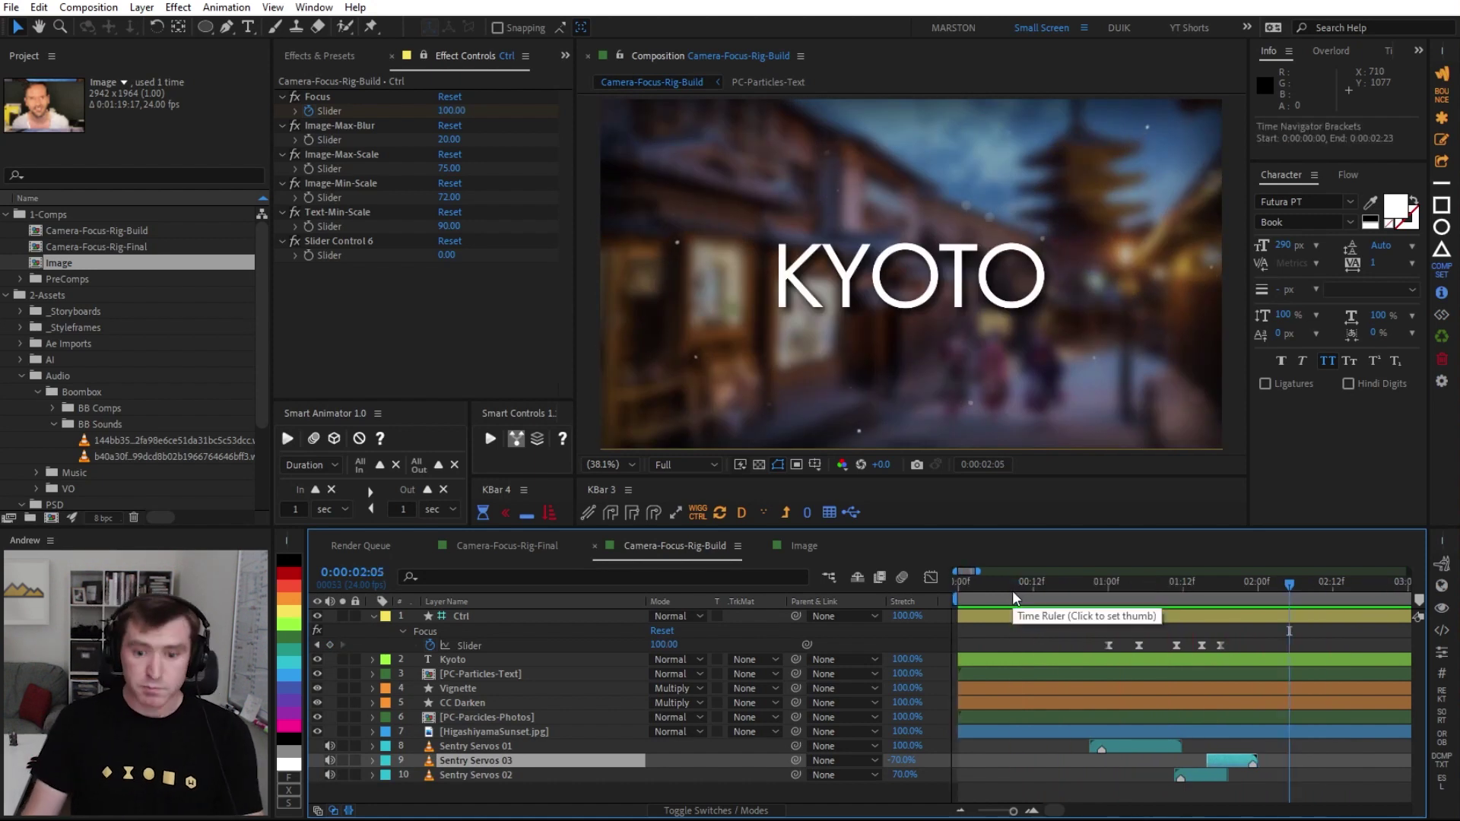
{"action": "left_click", "coordinate": [1062, 593]}
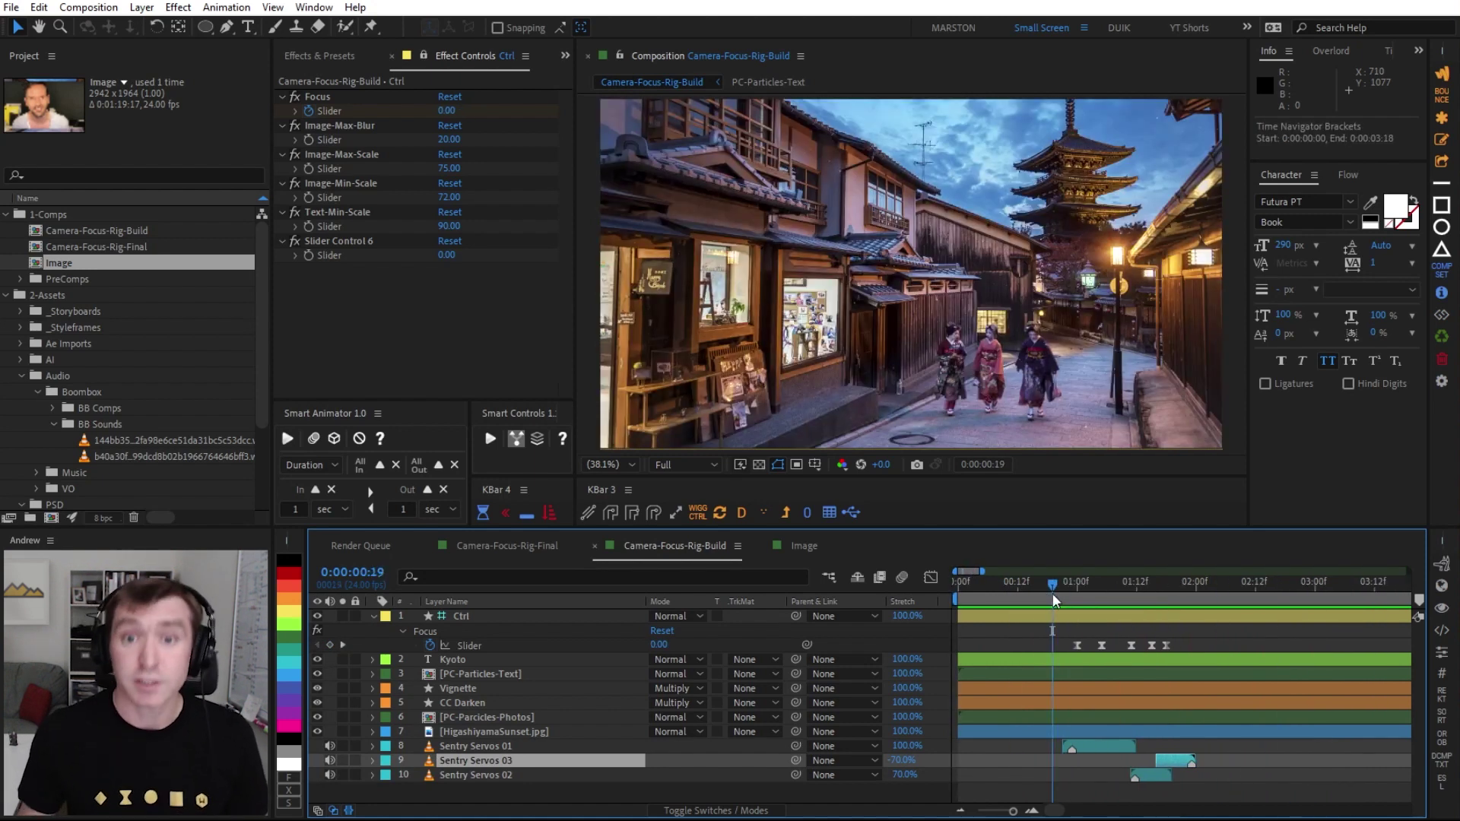